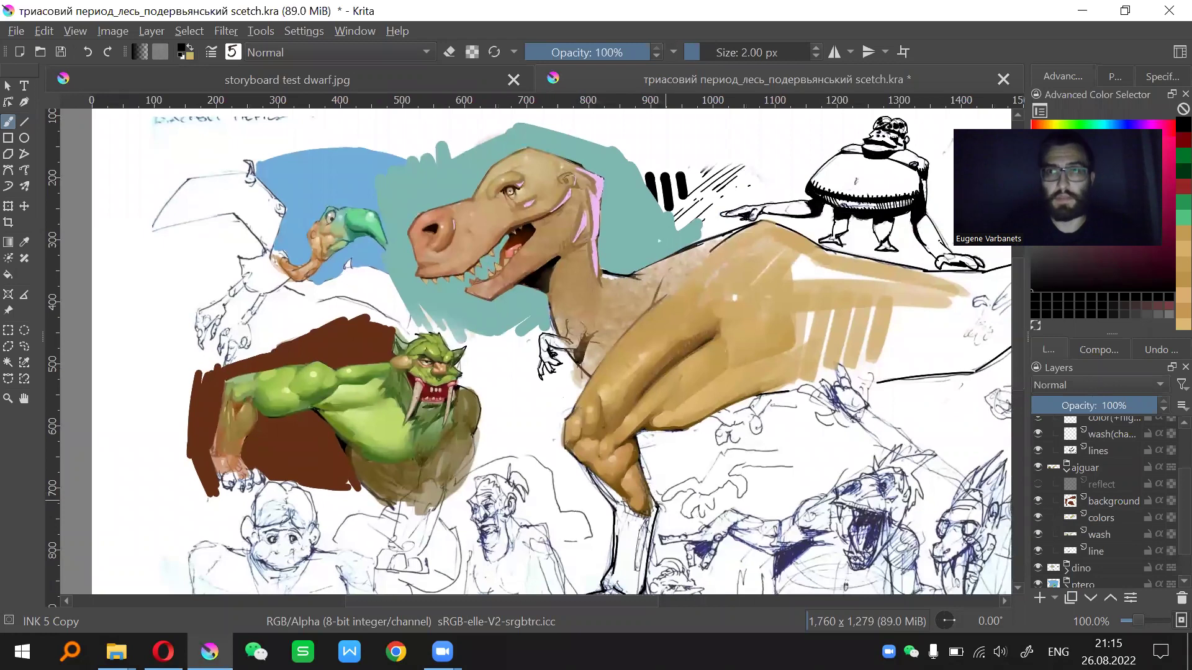
pyautogui.moveTo(663, 486); pyautogui.dragTo(660, 478)
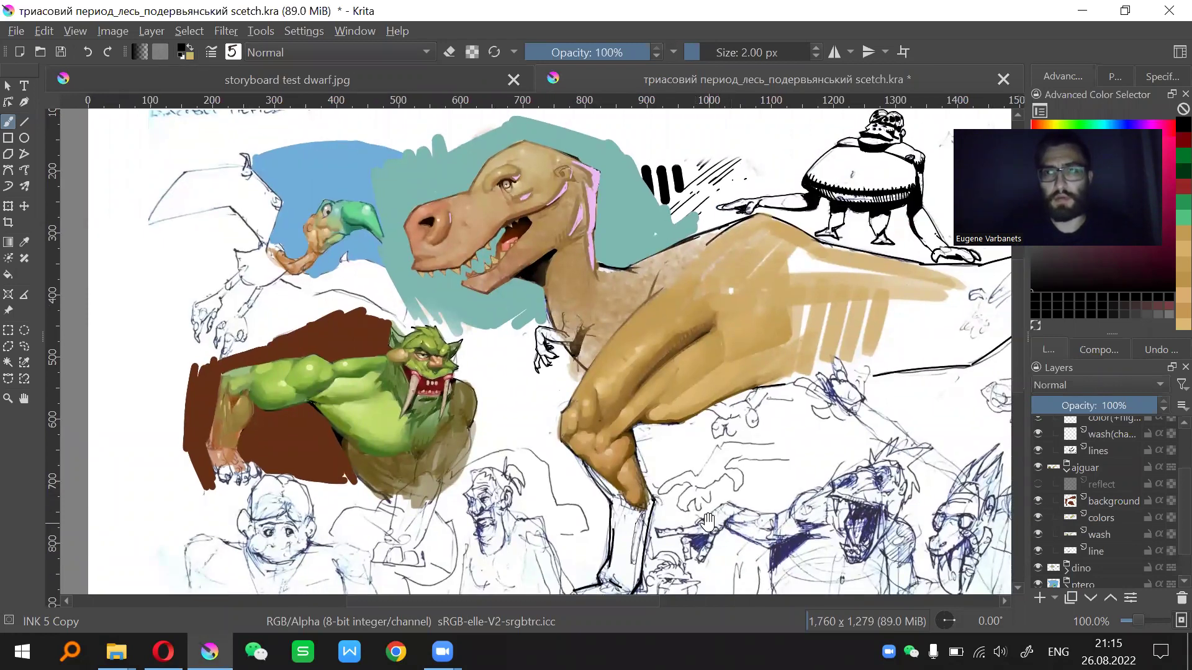
pyautogui.moveTo(667, 490); pyautogui.dragTo(664, 487)
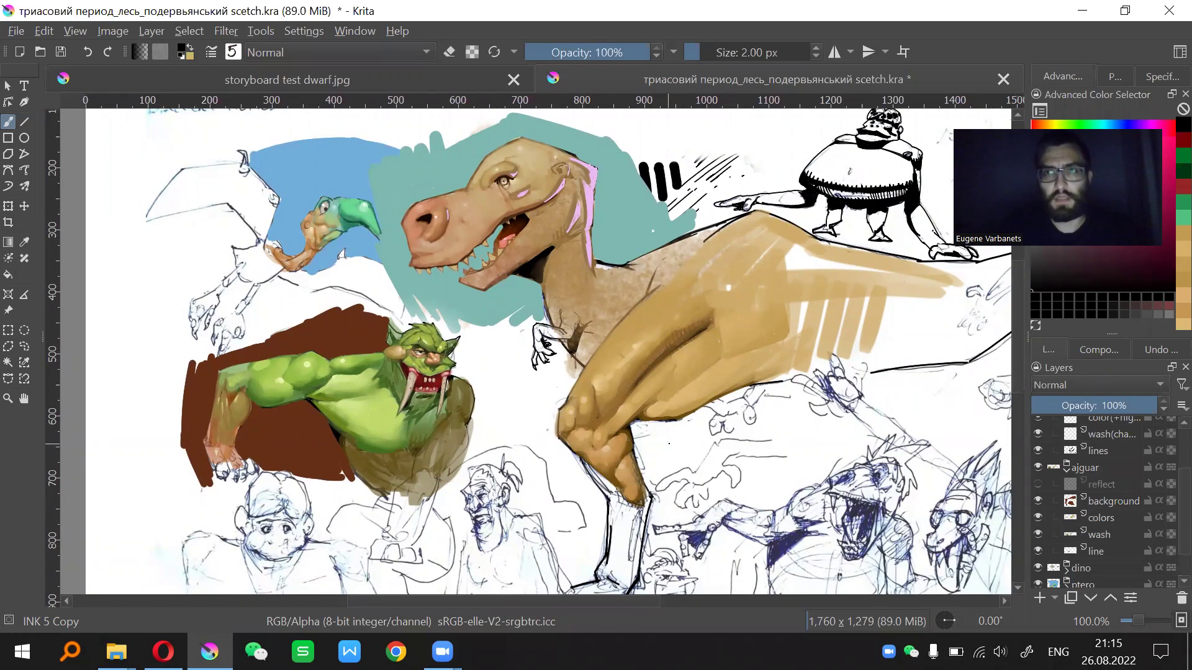
pyautogui.moveTo(681, 458); pyautogui.dragTo(684, 463)
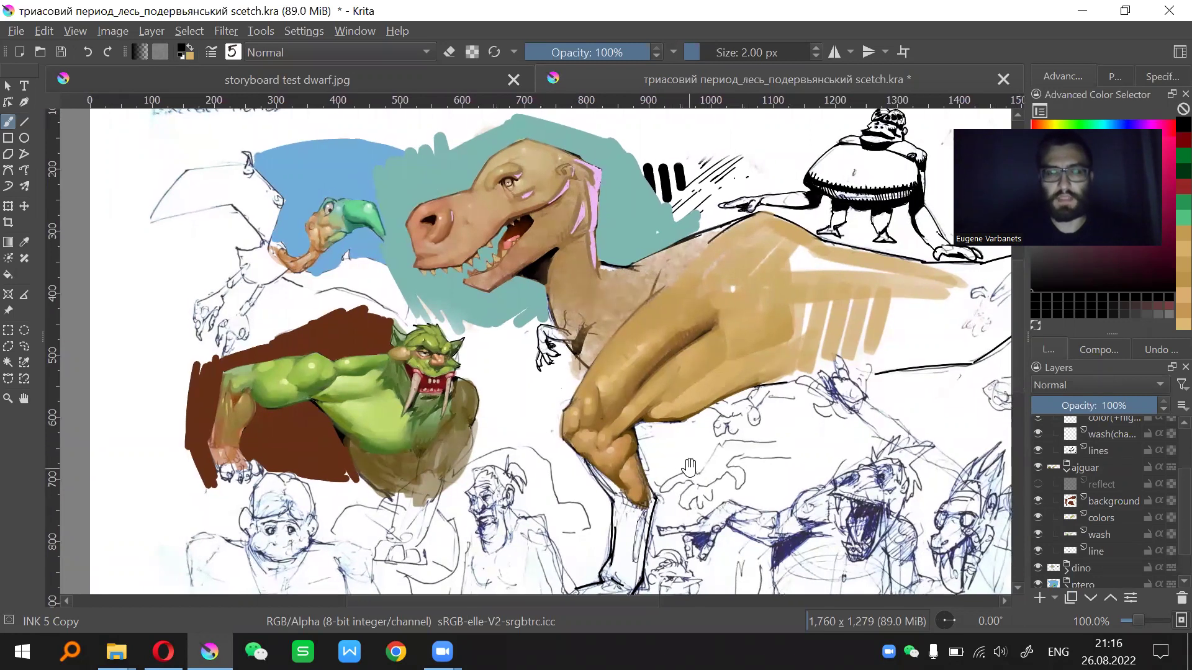
pyautogui.moveTo(705, 471); pyautogui.dragTo(703, 450)
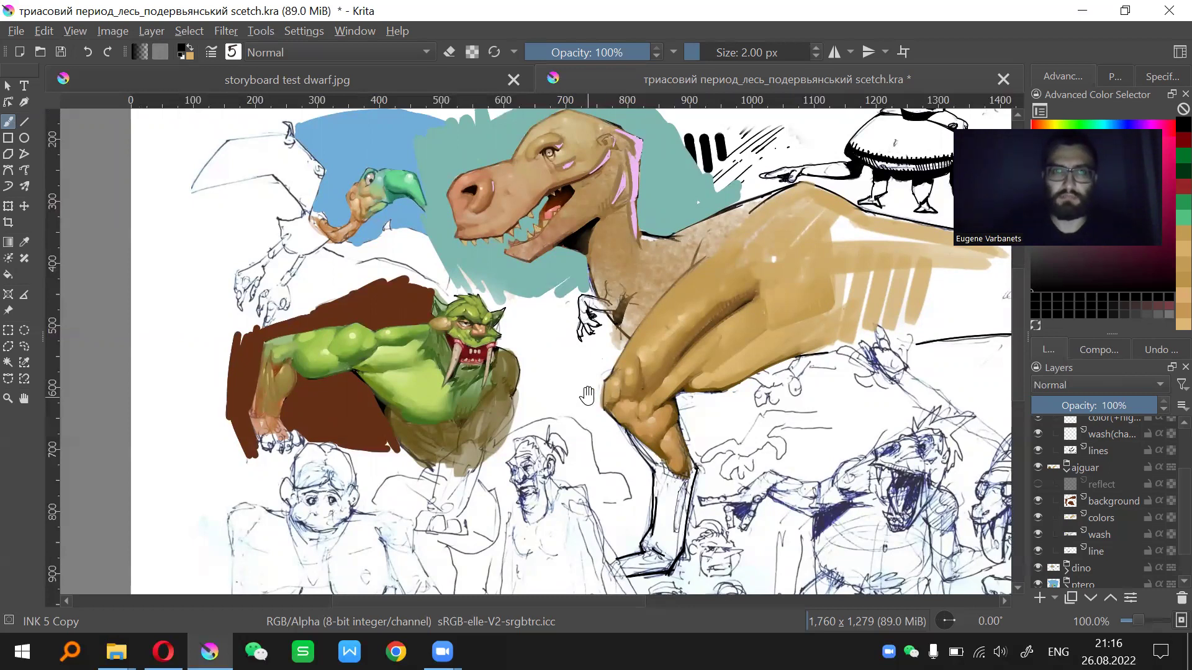
pyautogui.moveTo(618, 432); pyautogui.dragTo(574, 376)
pyautogui.moveTo(652, 390); pyautogui.dragTo(669, 432)
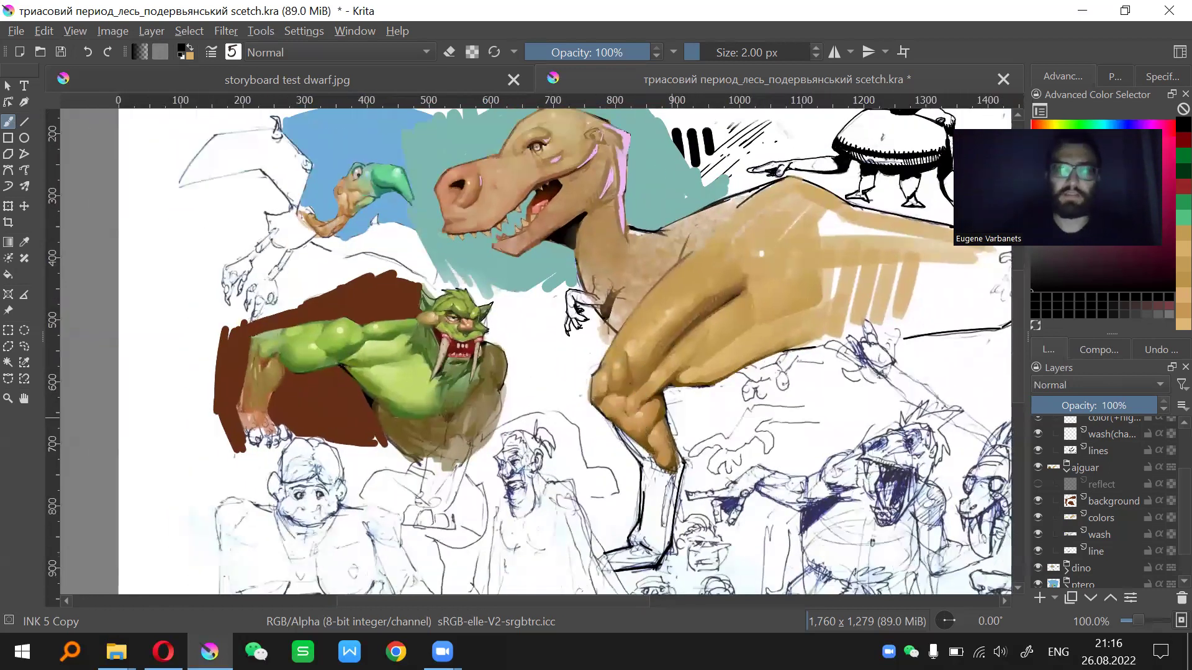
pyautogui.moveTo(709, 346); pyautogui.dragTo(712, 383)
pyautogui.moveTo(695, 450); pyautogui.dragTo(663, 407)
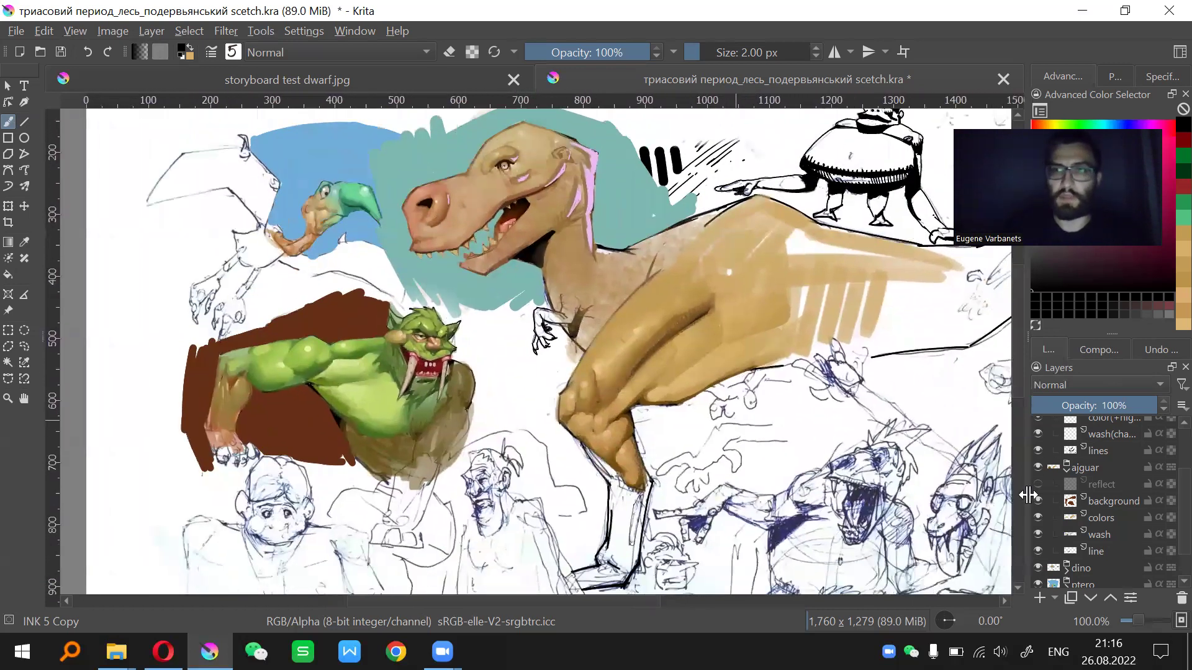
# Hide the ajguar, dino and ptero layer groups so only the original pencil sketch shows beneath those characters
pyautogui.click(1038, 467)
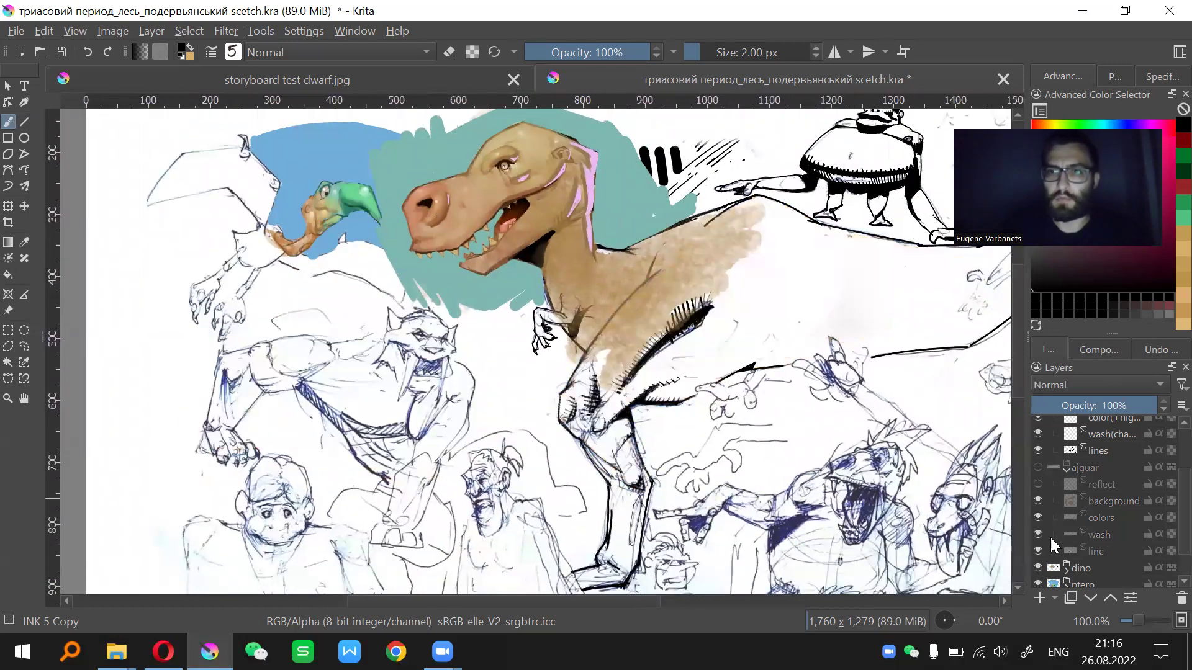
pyautogui.click(1038, 568)
pyautogui.click(1038, 584)
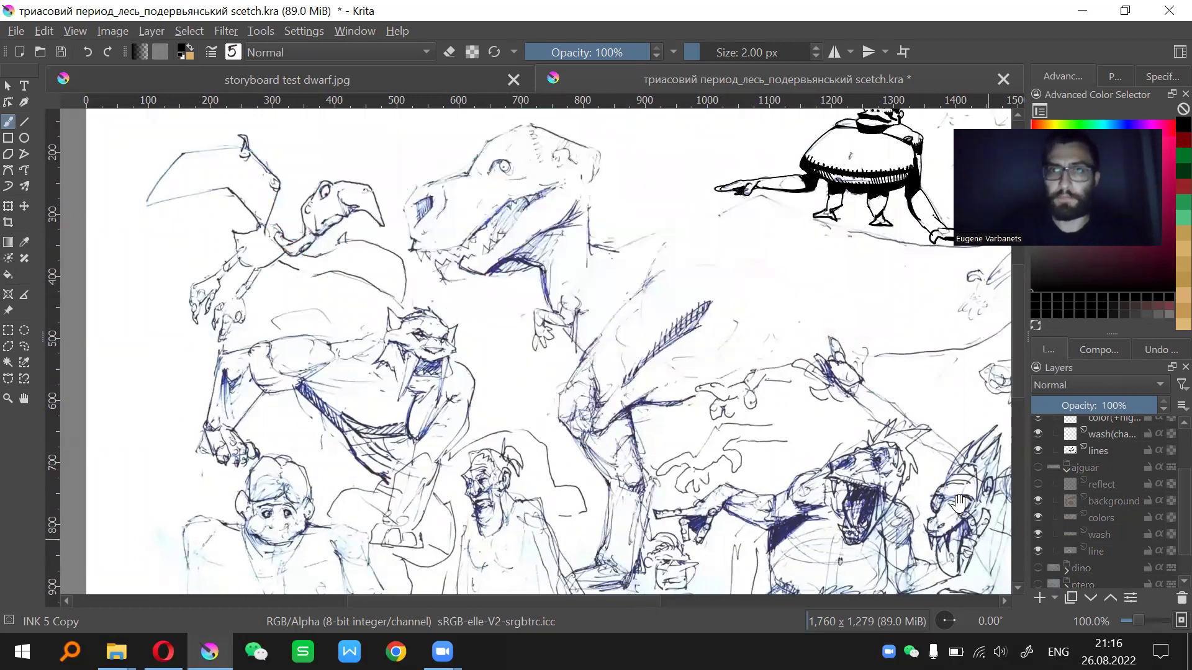
pyautogui.moveTo(765, 365); pyautogui.dragTo(752, 368)
pyautogui.moveTo(776, 409); pyautogui.dragTo(748, 292)
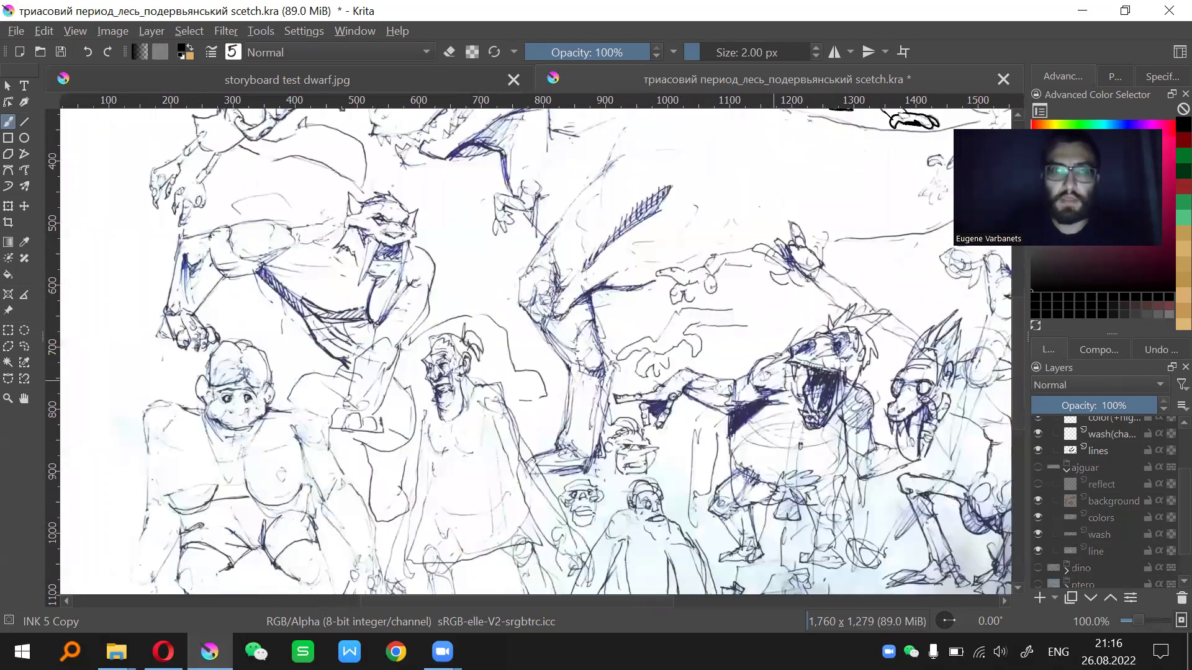
# Examine the original pencil sketches of the characters in canvas-only mode, then return to the full interface at 100% zoom
pyautogui.press('Tab')
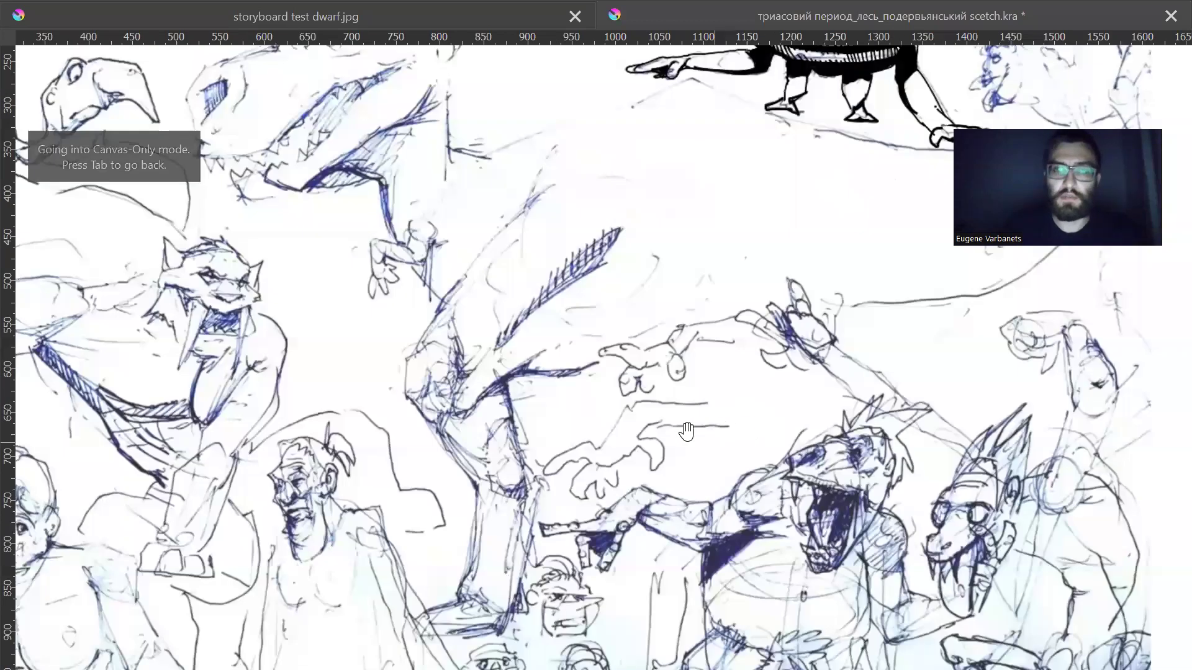
pyautogui.moveTo(497, 399); pyautogui.dragTo(754, 427)
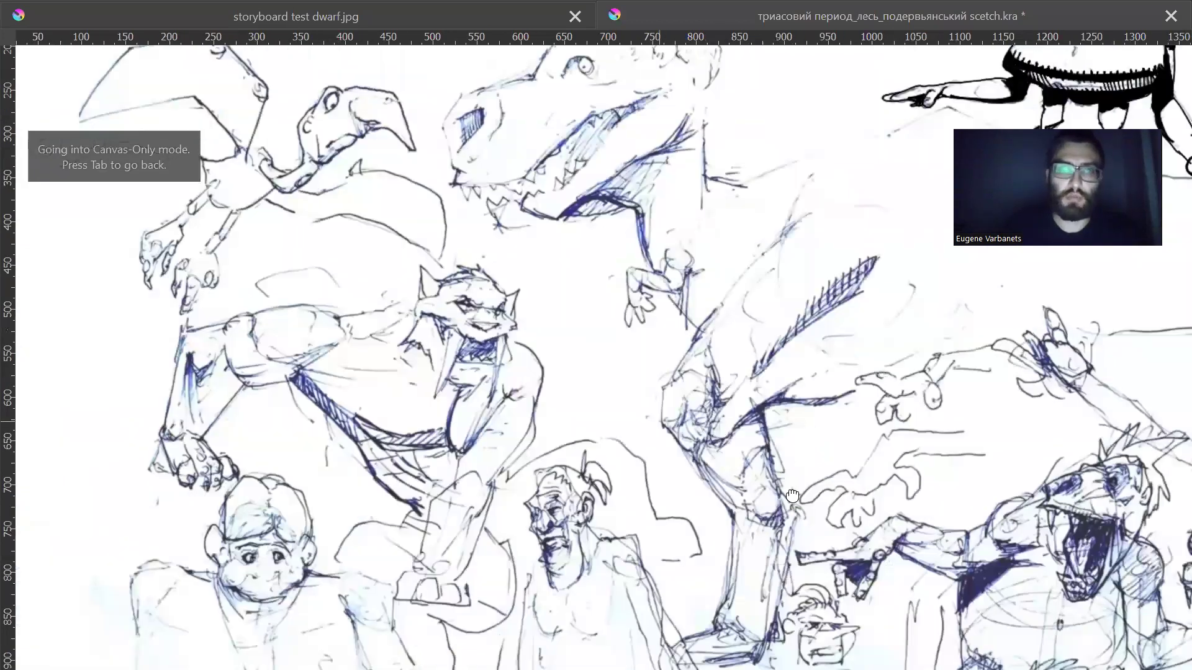
pyautogui.moveTo(865, 460); pyautogui.dragTo(747, 451)
pyautogui.moveTo(892, 488); pyautogui.dragTo(775, 436)
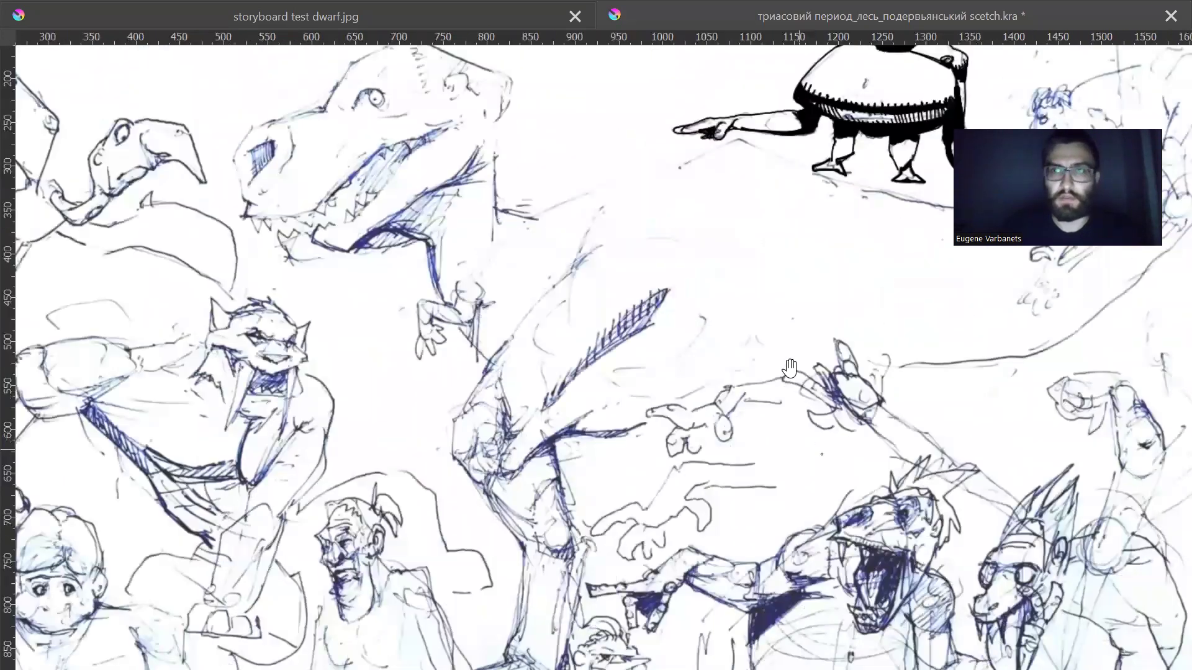
pyautogui.moveTo(792, 484); pyautogui.dragTo(676, 416)
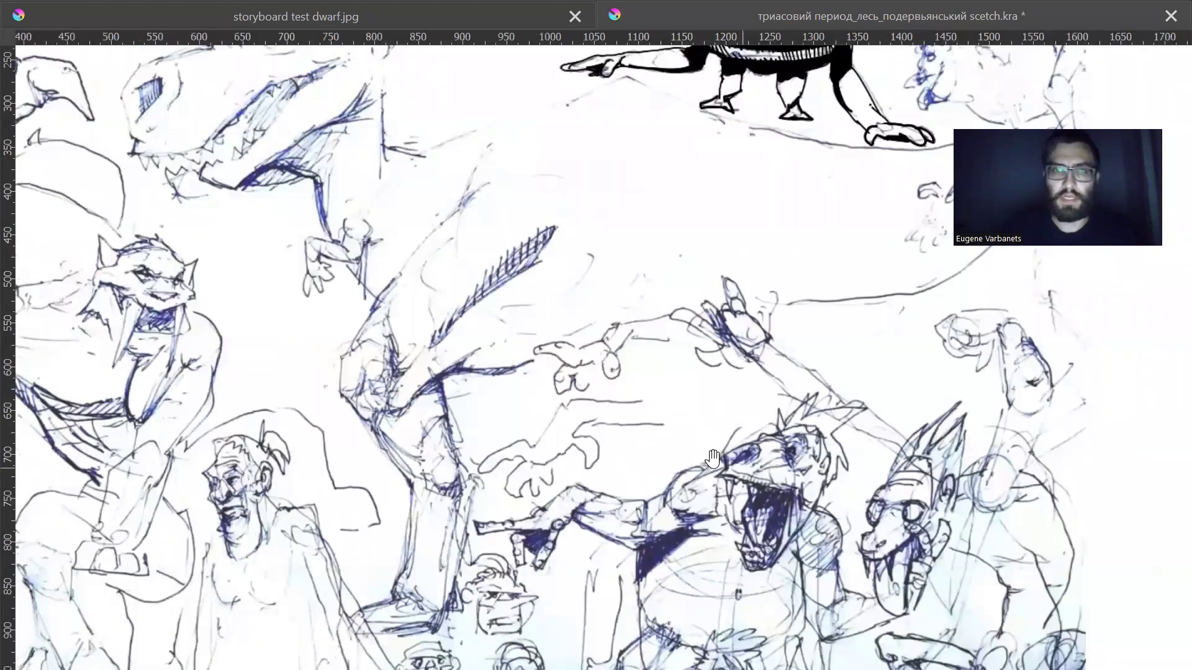
pyautogui.press('1')
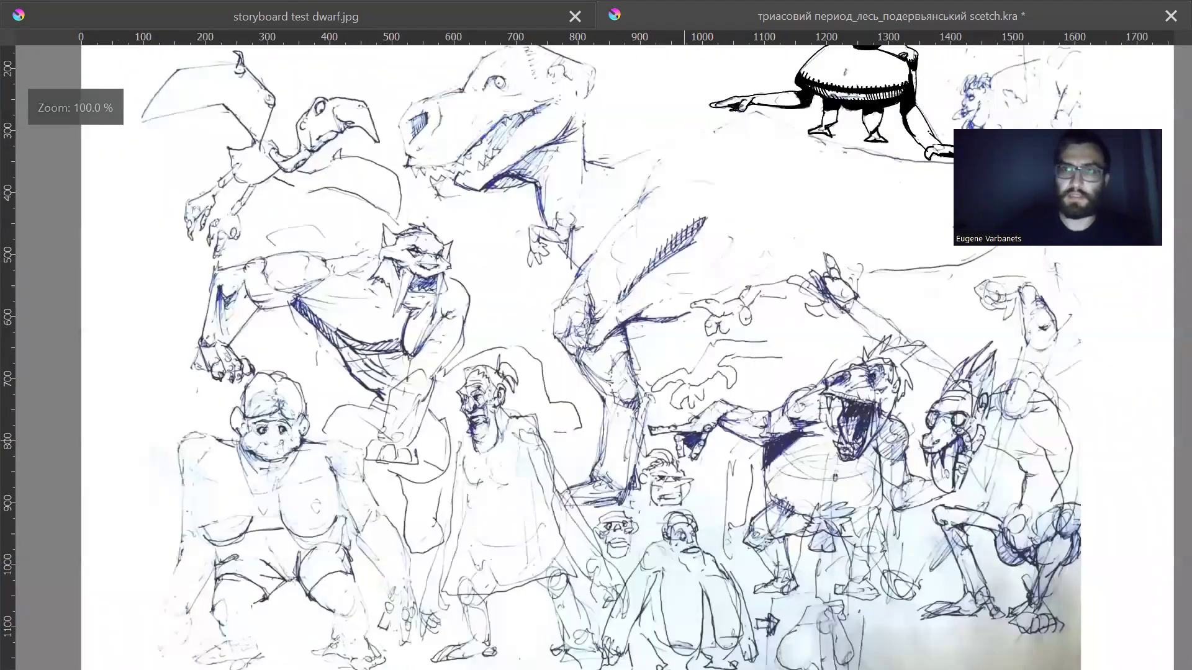
pyautogui.press('Tab')
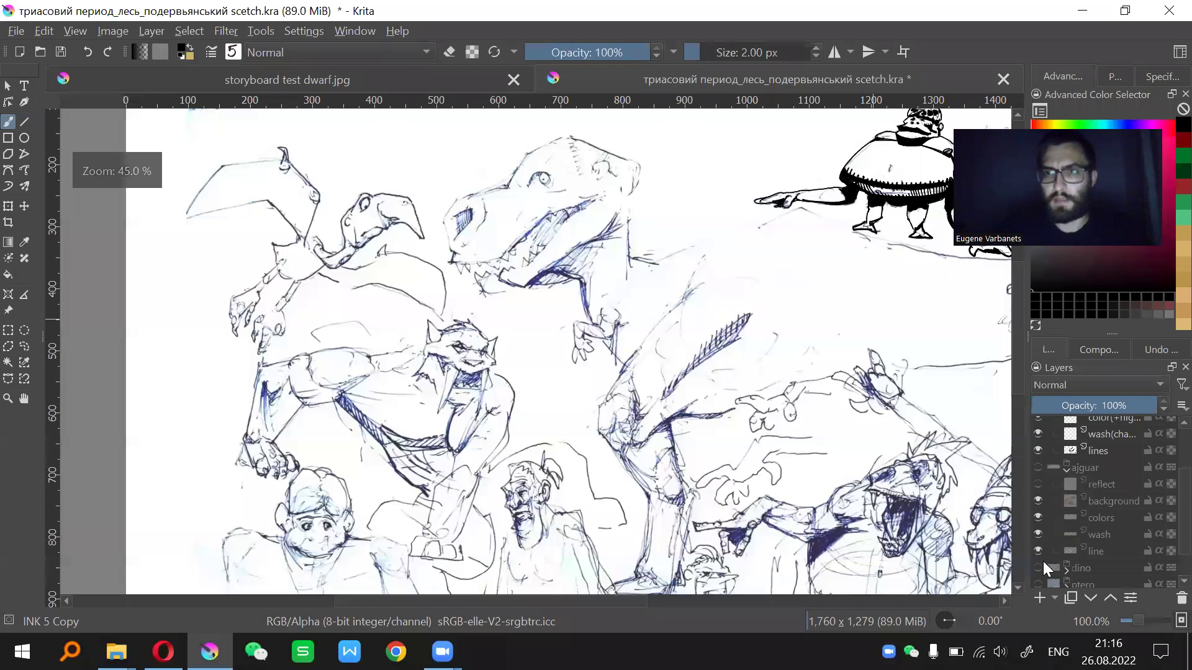
# Show the dino and ptero layer groups while the ajguar group stays hidden
pyautogui.click(1038, 567)
pyautogui.click(1037, 583)
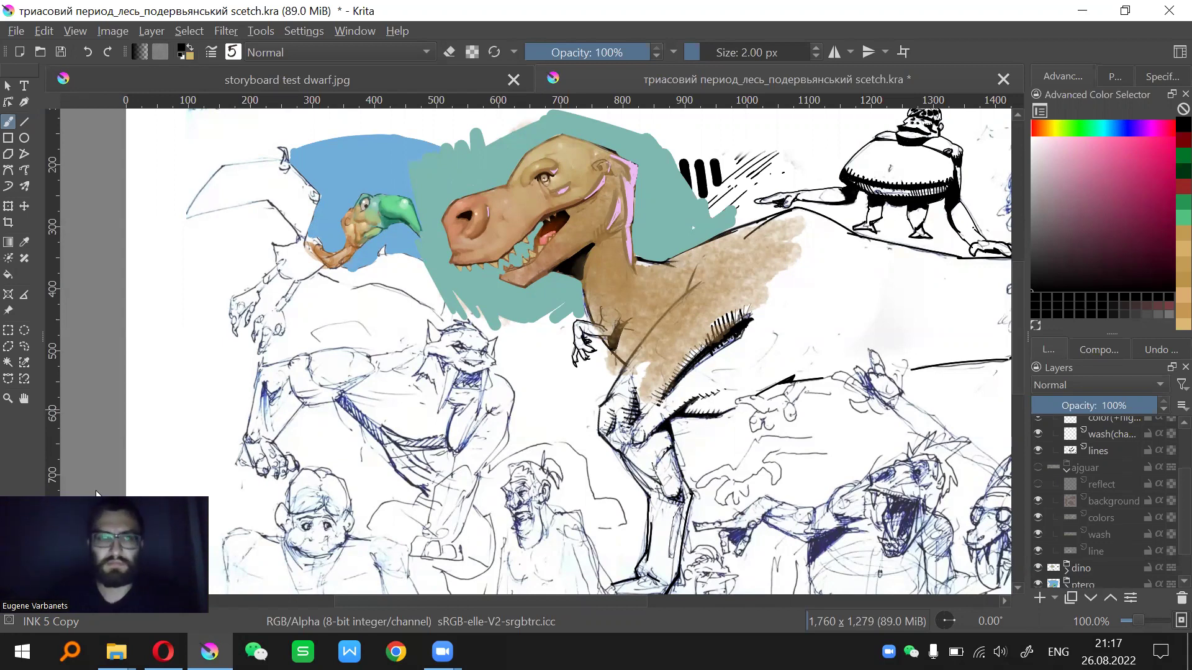
pyautogui.scroll(-3, 762, 327)
pyautogui.moveTo(807, 377); pyautogui.dragTo(738, 484)
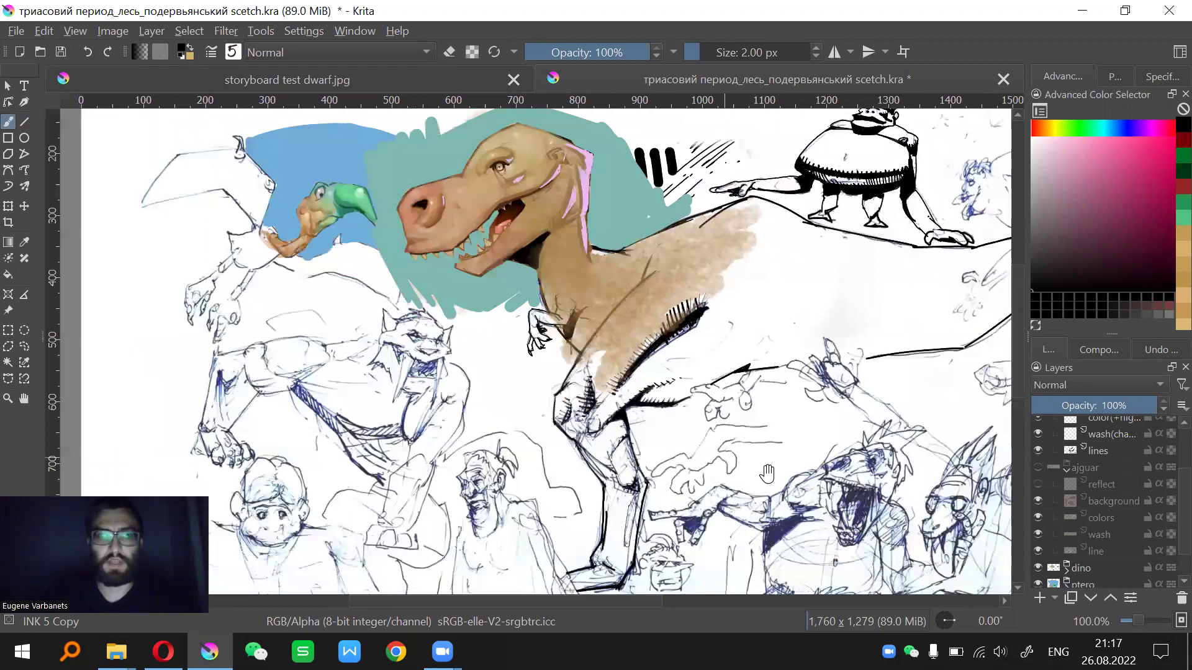
pyautogui.moveTo(784, 418); pyautogui.dragTo(710, 388)
# Hide the painted dino and ptero layer groups again
pyautogui.click(1038, 568)
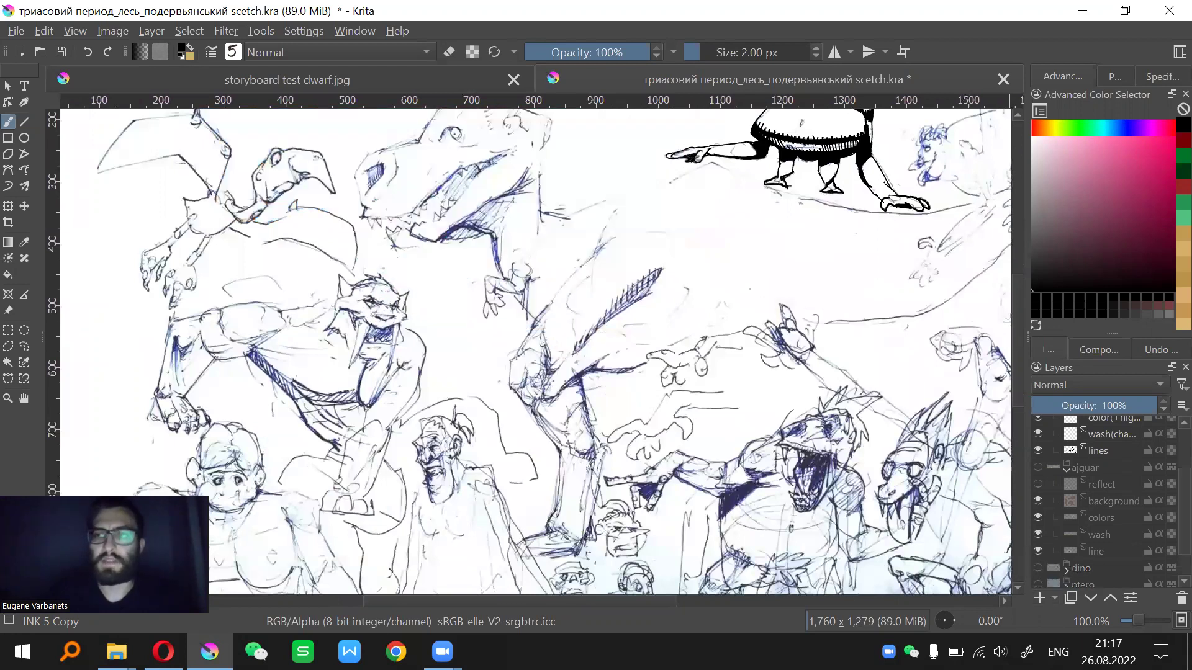
pyautogui.moveTo(529, 406); pyautogui.dragTo(666, 389)
pyautogui.scroll(-1, 1094, 548)
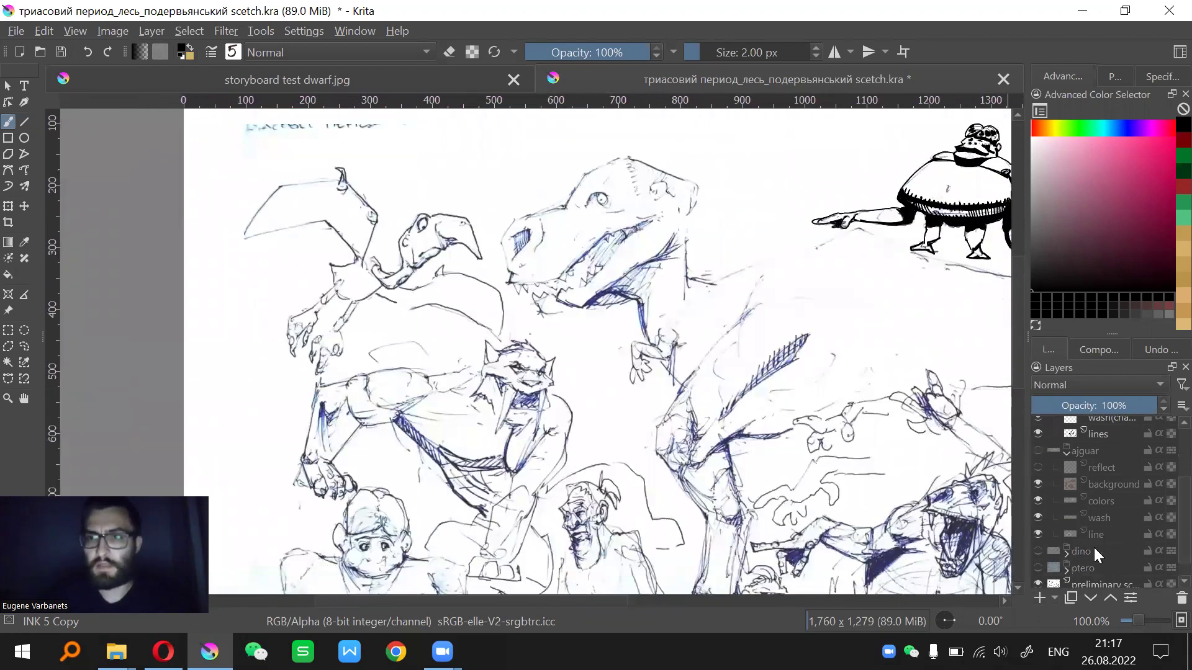
# Expand the ptero and dino groups in the layer list to expose their individual layers
pyautogui.click(1066, 568)
pyautogui.click(1065, 553)
pyautogui.scroll(-1, 1162, 490)
pyautogui.scroll(-5, 1161, 496)
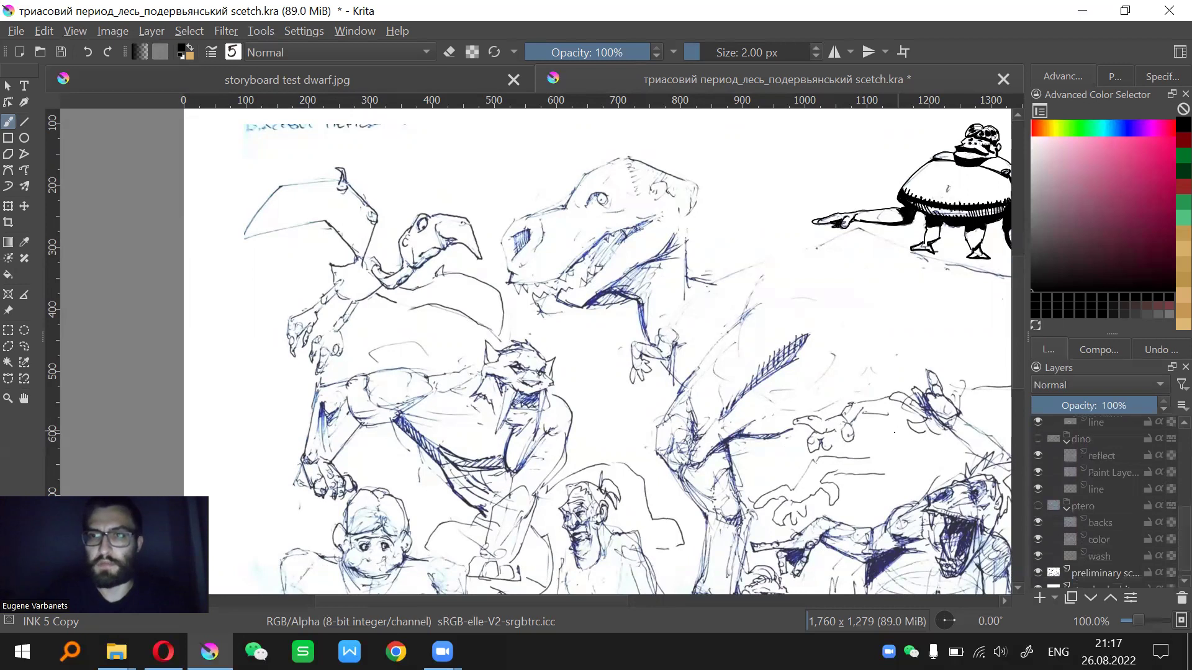
# Show the dino group with its reflect layer and paint layer hidden, leaving only its line layer displayed
pyautogui.moveTo(805, 413); pyautogui.dragTo(785, 443)
pyautogui.moveTo(738, 334)
pyautogui.mouseDown()
pyautogui.moveTo(728, 374)
pyautogui.moveTo(747, 402)
pyautogui.mouseUp()
pyautogui.moveTo(826, 436); pyautogui.dragTo(794, 445)
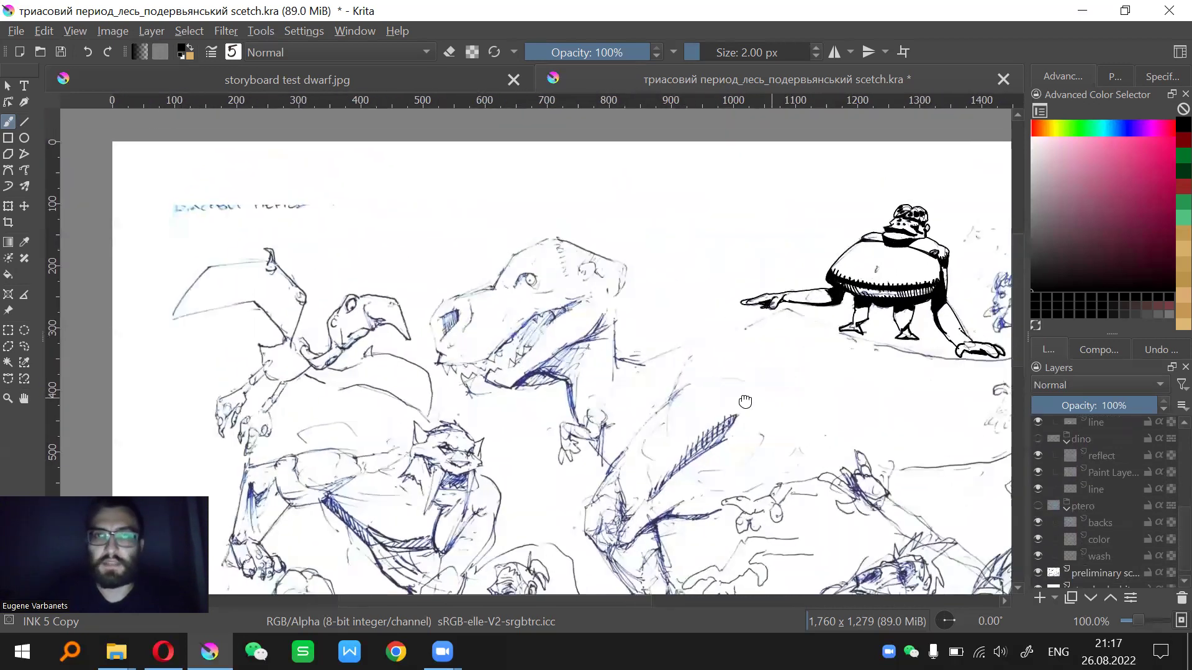
pyautogui.hotkey('ctrl', '+')
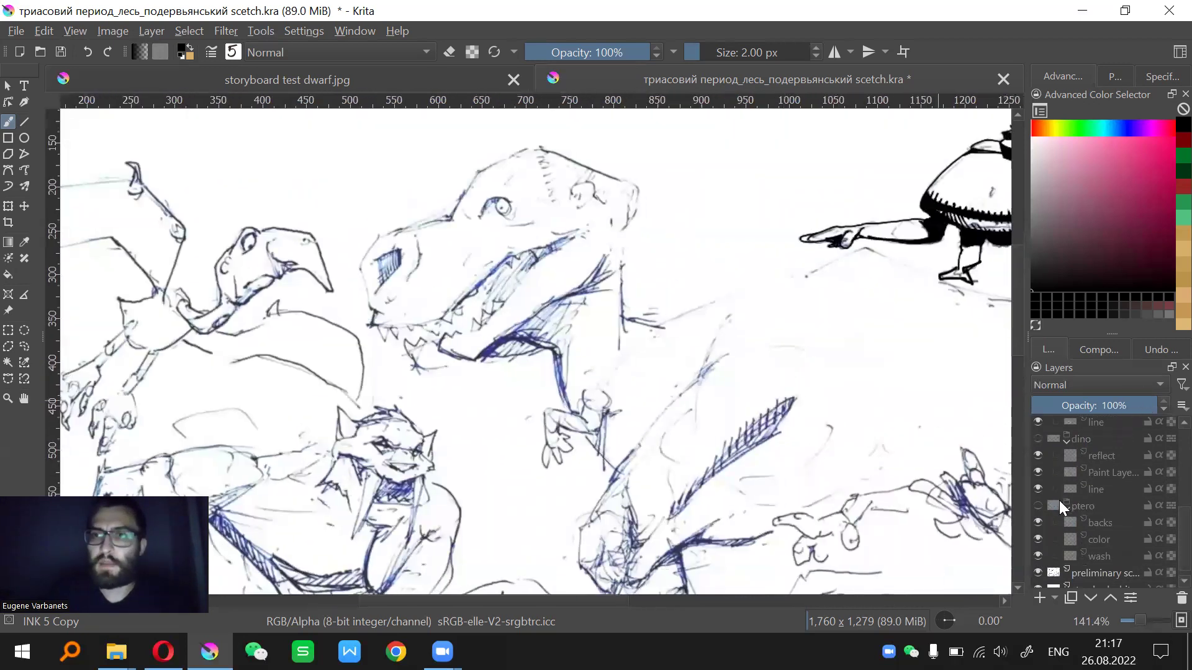
pyautogui.click(1037, 438)
pyautogui.click(1038, 455)
pyautogui.click(1038, 473)
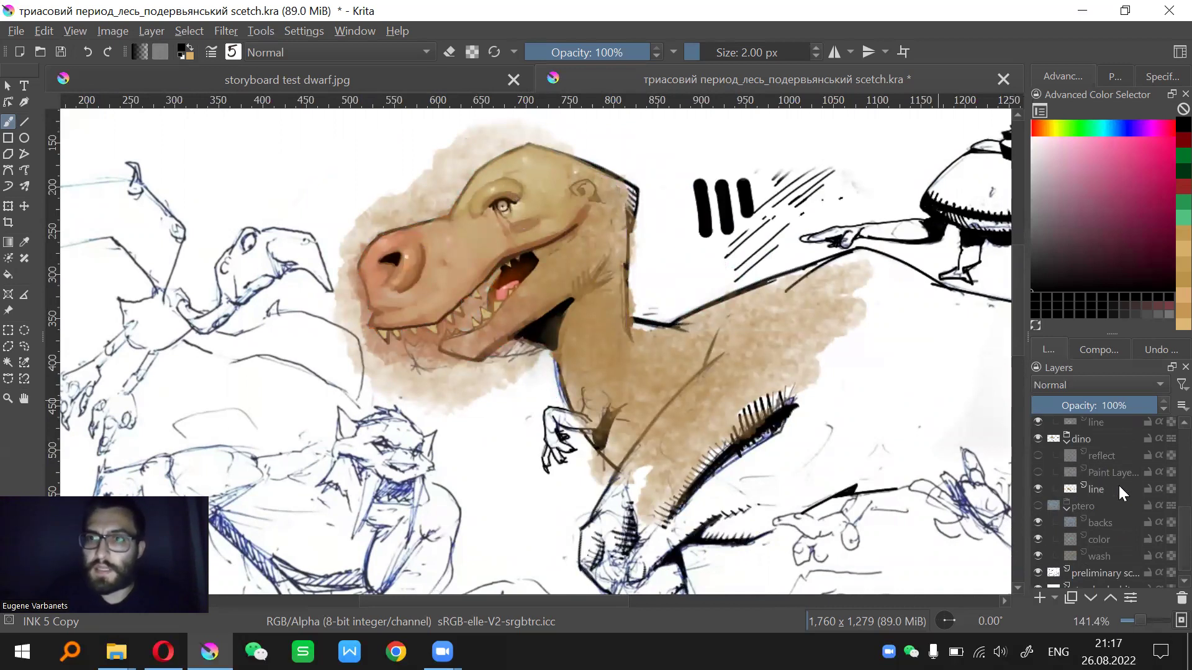
# Toggle the dino group's line layer off and on to compare it with the pencil sketch
pyautogui.click(1038, 487)
pyautogui.click(1039, 487)
pyautogui.click(1040, 487)
pyautogui.click(1039, 488)
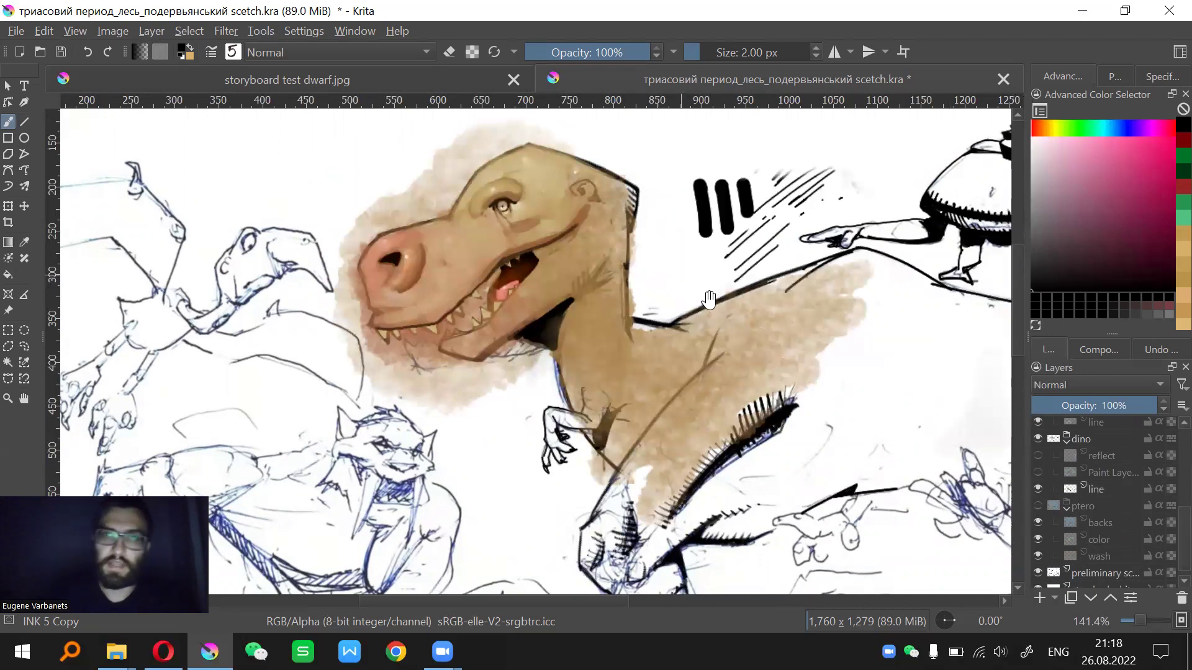
# Examine the inked hatching on the dinosaur's leg and compare the whole figure with its line layer hidden and shown
pyautogui.moveTo(730, 424); pyautogui.dragTo(660, 357)
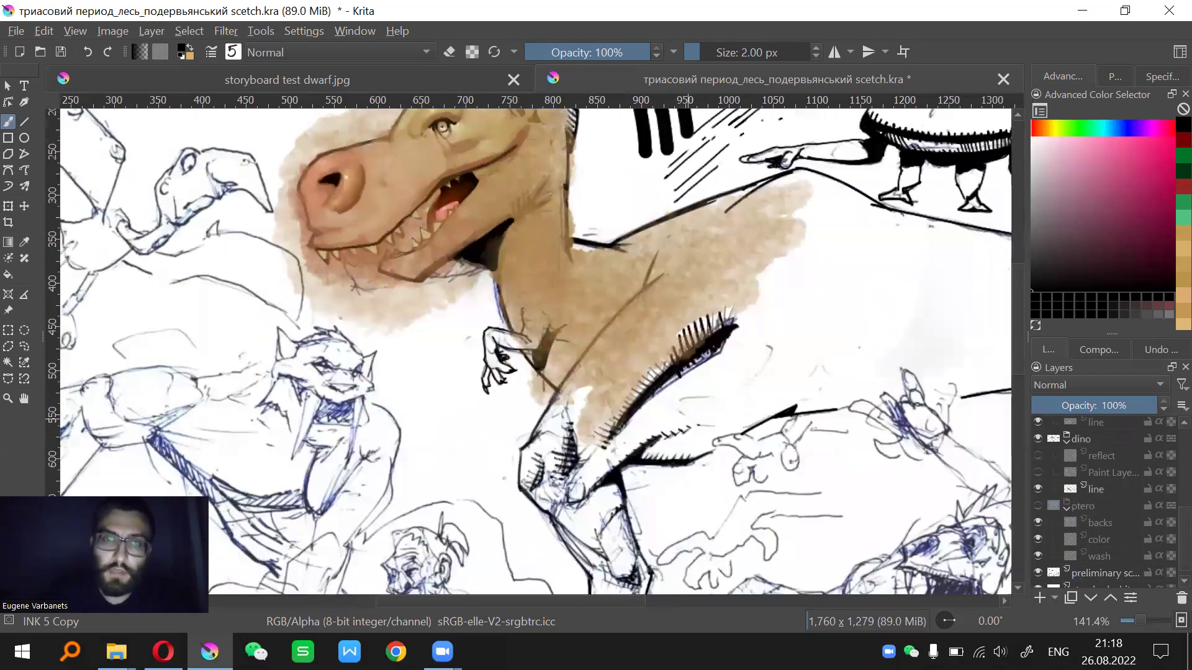
pyautogui.moveTo(602, 524); pyautogui.dragTo(594, 409)
pyautogui.scroll(1, 594, 408)
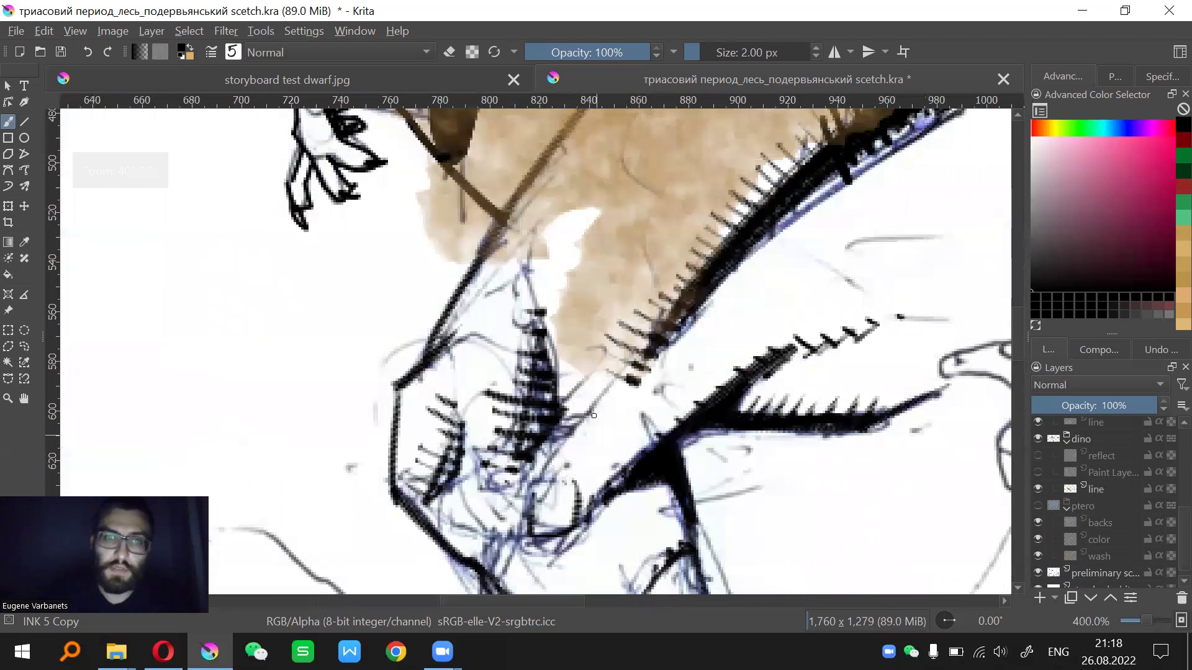
pyautogui.scroll(-2, 568, 346)
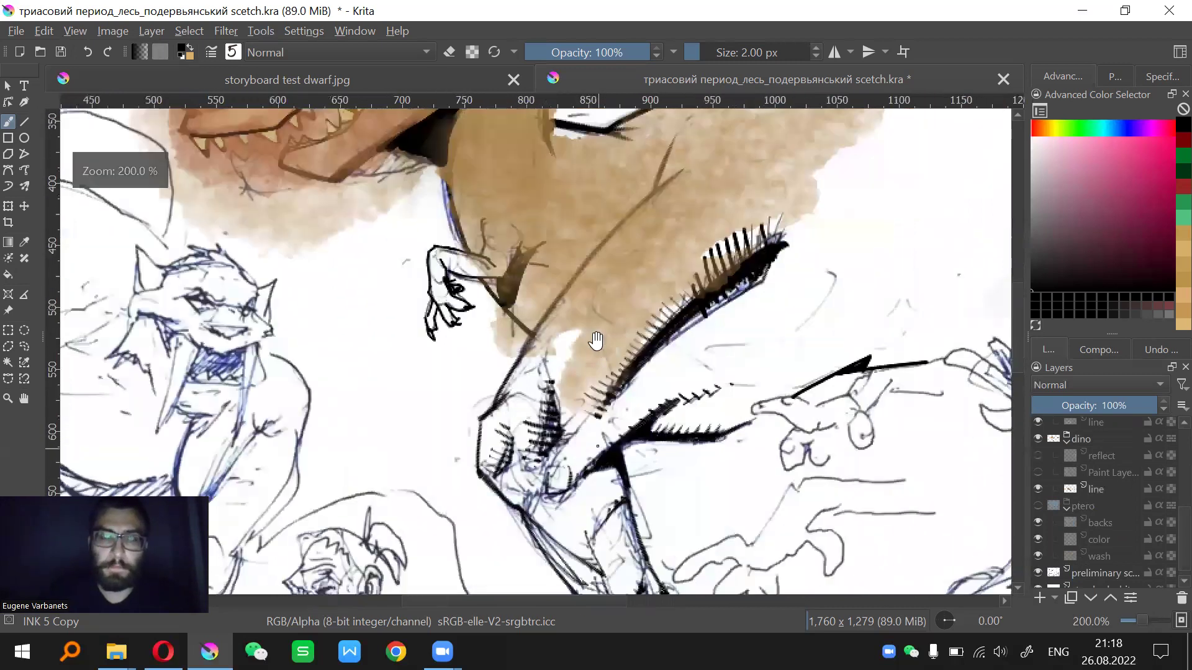
pyautogui.scroll(-1, 617, 441)
pyautogui.moveTo(610, 308); pyautogui.dragTo(610, 342)
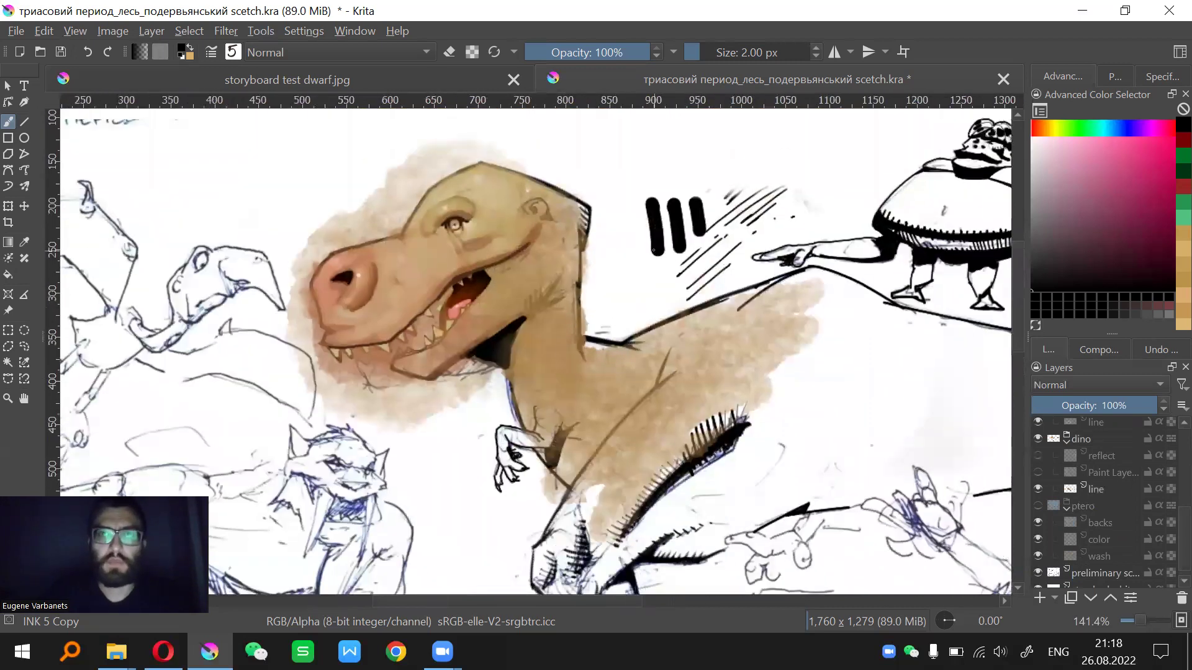
pyautogui.click(1039, 486)
pyautogui.click(1039, 486)
pyautogui.click(1038, 488)
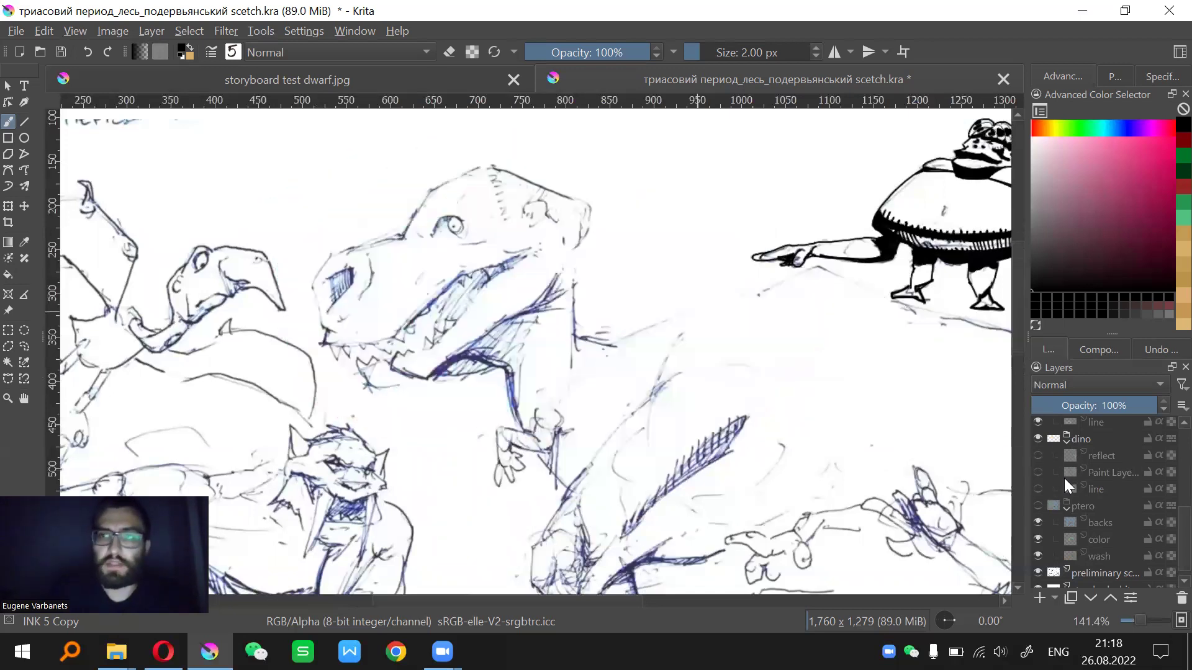
pyautogui.click(1038, 489)
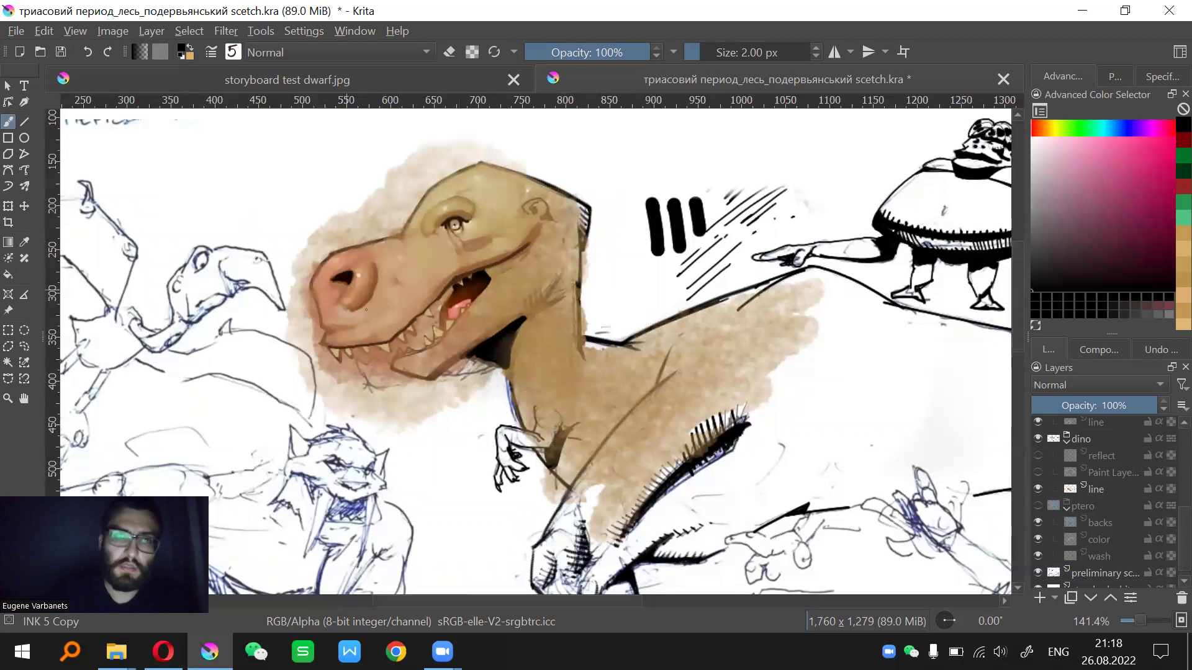
# Inspect the dinosaur's head up close, then show the dino group's reflect and paint layers and the ajguar group
pyautogui.scroll(3, 487, 273)
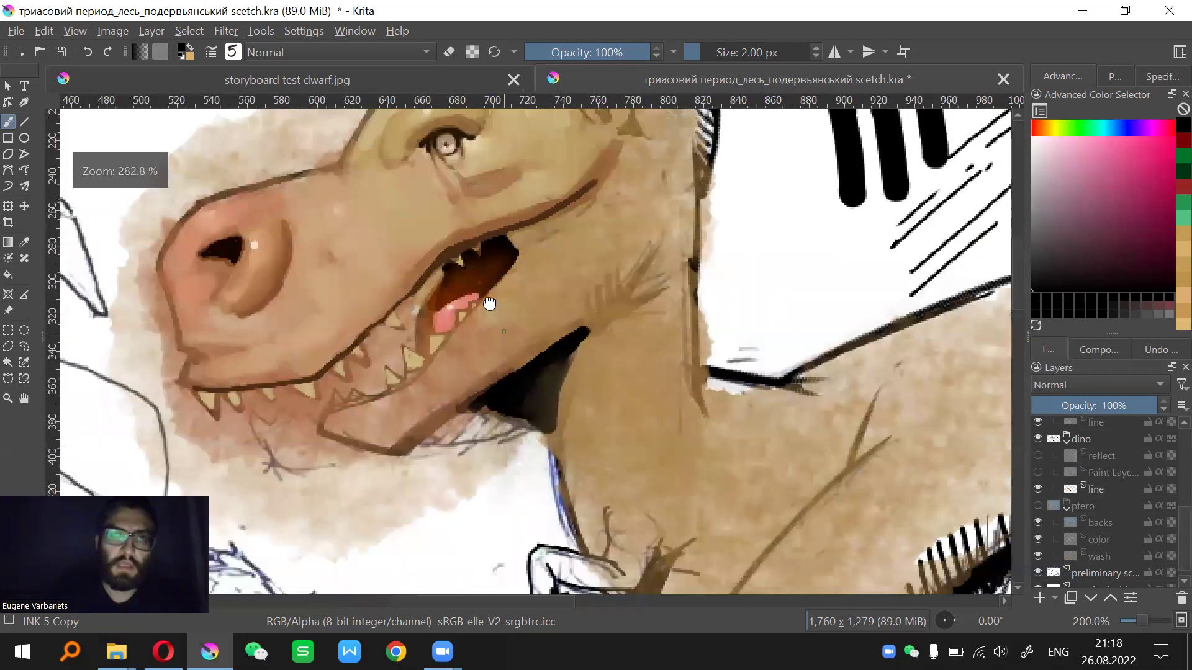
pyautogui.scroll(-1, 572, 389)
pyautogui.scroll(-1, 520, 382)
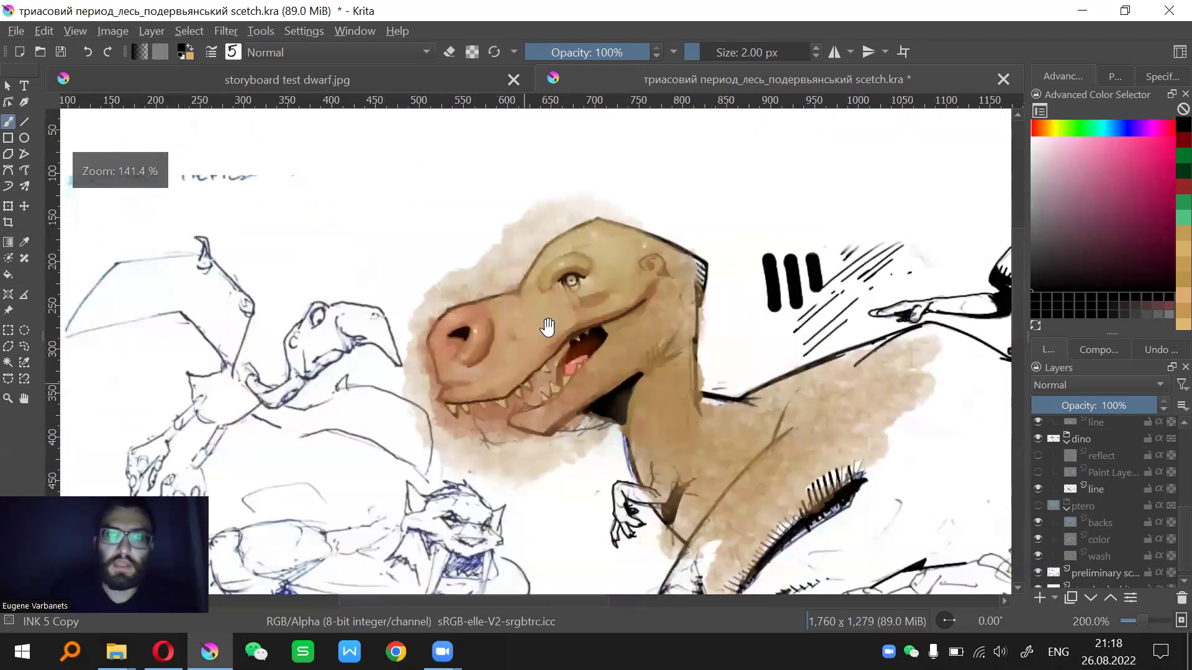
pyautogui.moveTo(536, 288); pyautogui.dragTo(562, 123)
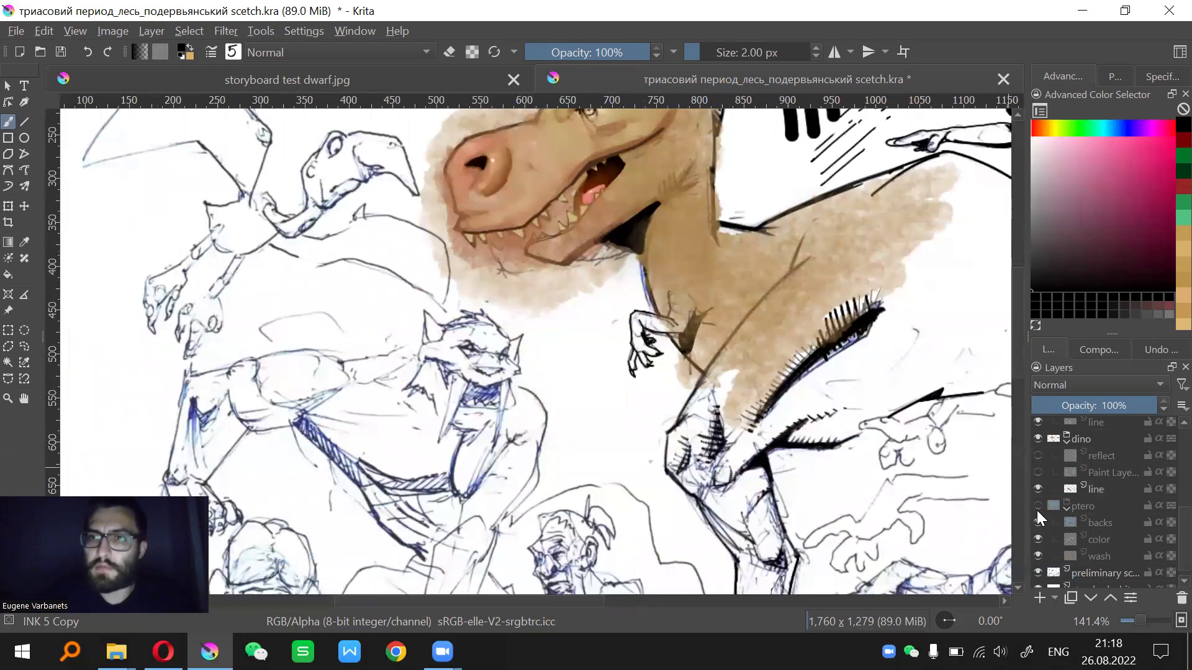
pyautogui.click(1037, 455)
pyautogui.click(1037, 472)
pyautogui.scroll(3, 1162, 527)
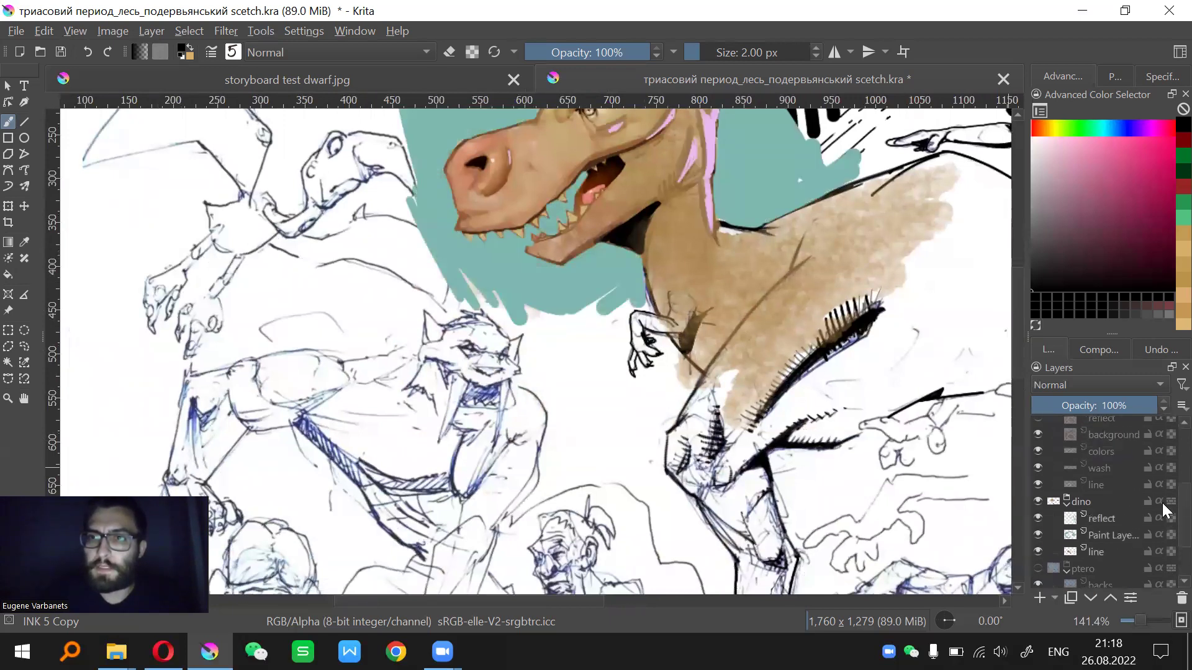
pyautogui.click(1037, 453)
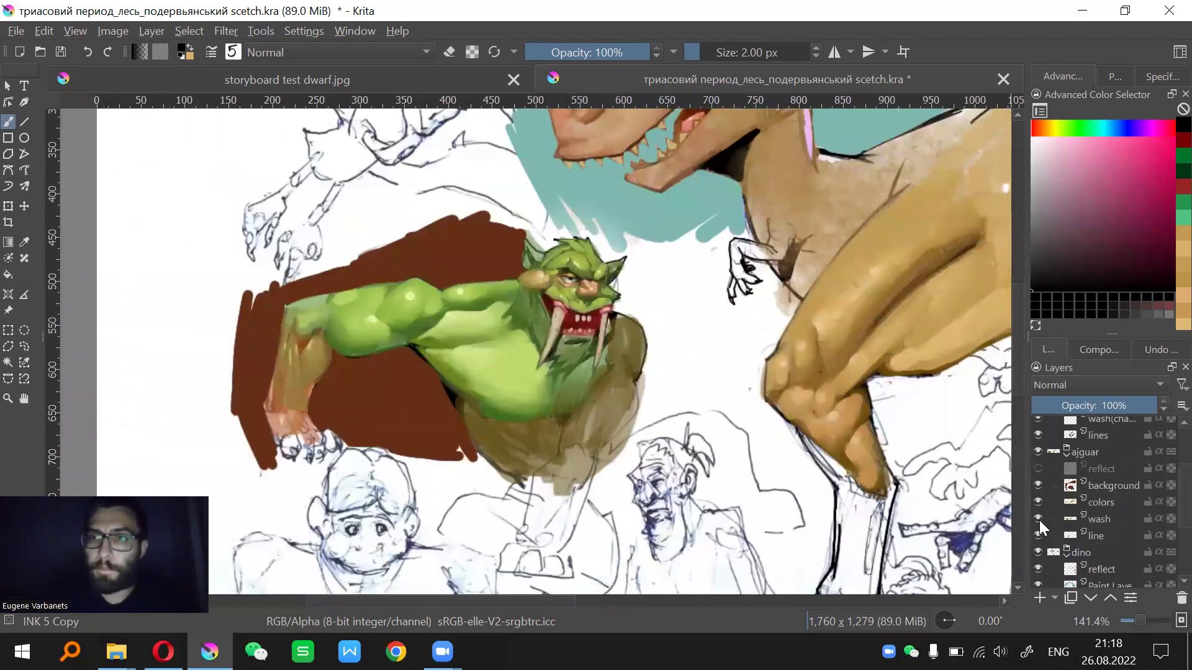
# Hide the ajguar group's background, colors and wash layers and toggle its line layer to compare the ink with the pencil sketch
pyautogui.moveTo(1039, 520); pyautogui.dragTo(1037, 488)
pyautogui.press('+')
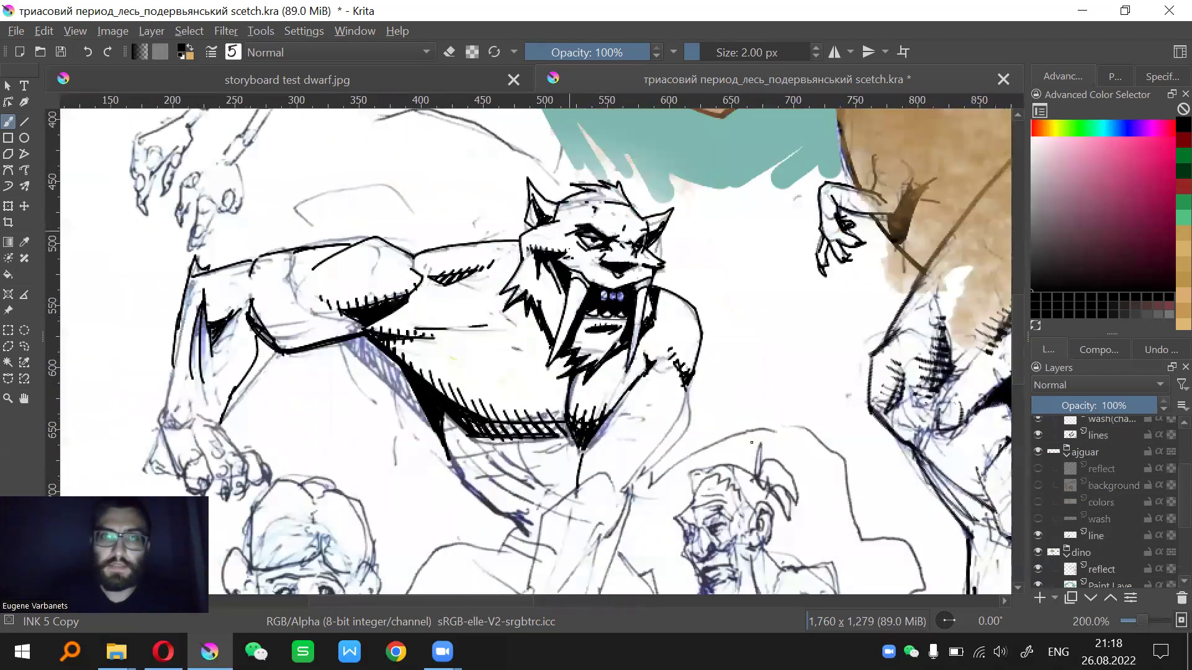
pyautogui.click(1039, 534)
pyautogui.click(1039, 534)
pyautogui.click(1041, 533)
pyautogui.click(1041, 532)
pyautogui.click(1040, 533)
pyautogui.click(1041, 534)
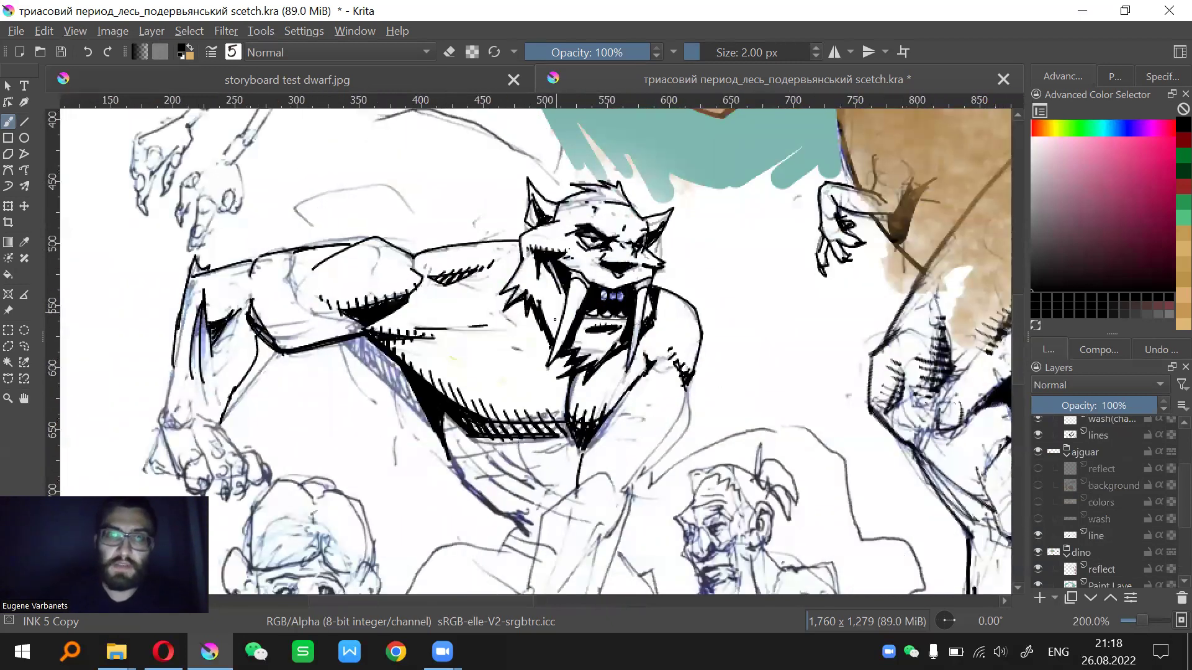
pyautogui.moveTo(458, 337); pyautogui.dragTo(475, 370)
pyautogui.moveTo(675, 377); pyautogui.dragTo(673, 369)
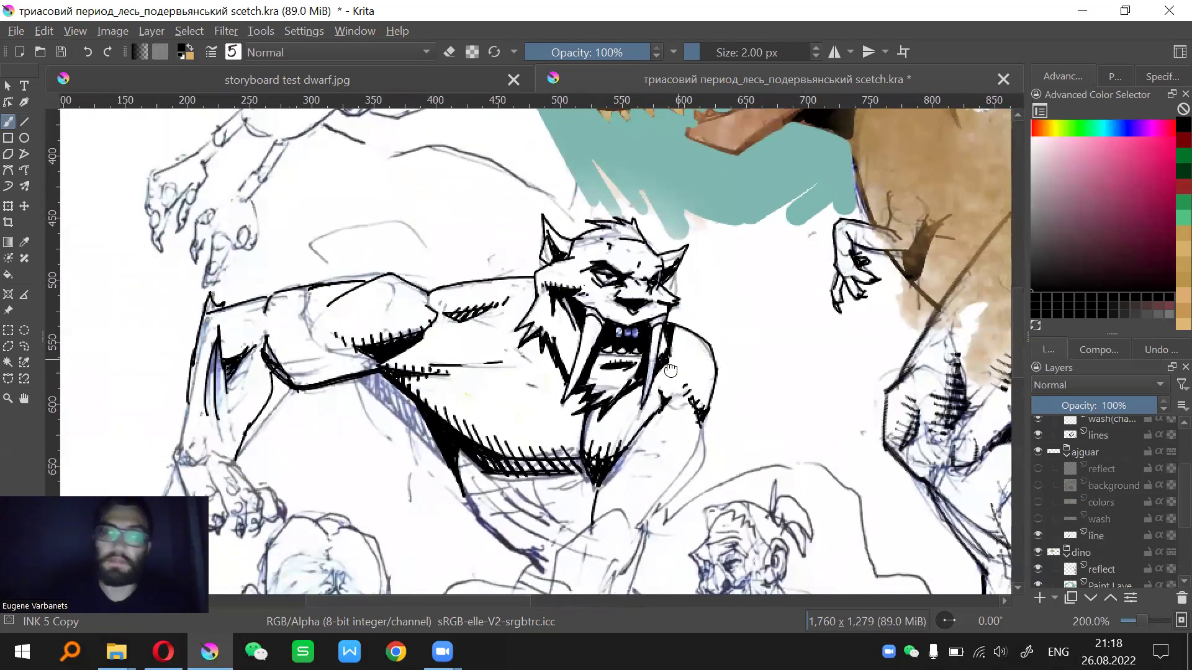
# Toggle the ajguar group's wash layer to compare it with the line art, leaving the wash displayed
pyautogui.click(1039, 518)
pyautogui.click(1040, 521)
pyautogui.click(1040, 522)
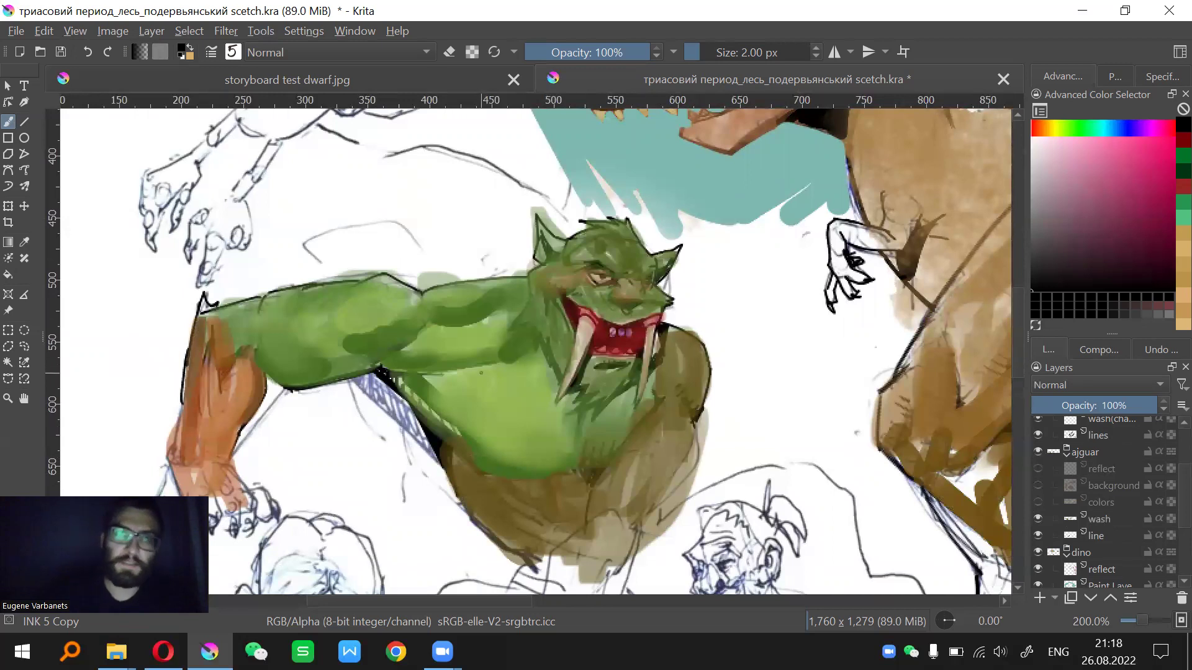
pyautogui.moveTo(699, 404); pyautogui.dragTo(685, 371)
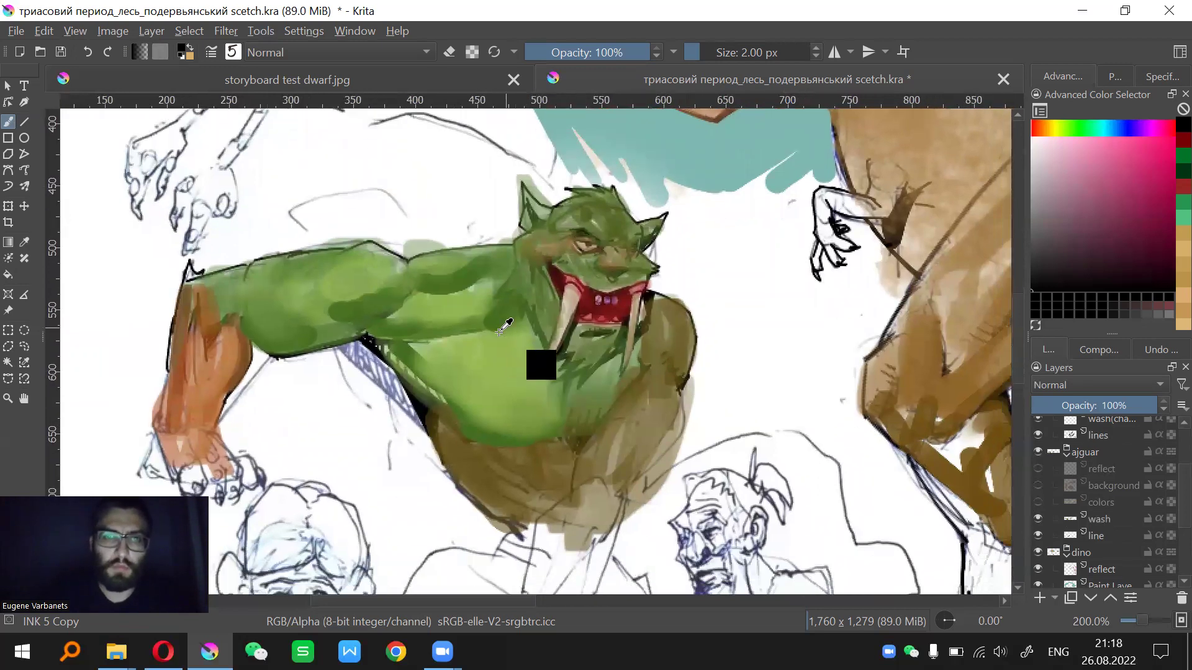
# Sample the creature's dark green, choose the Oval Opacity 4 Copy brush at 22 px, and activate the ajguar wash layer with erasing off
pyautogui.keyDown('ctrl'); pyautogui.click(512, 305); pyautogui.keyUp('ctrl')
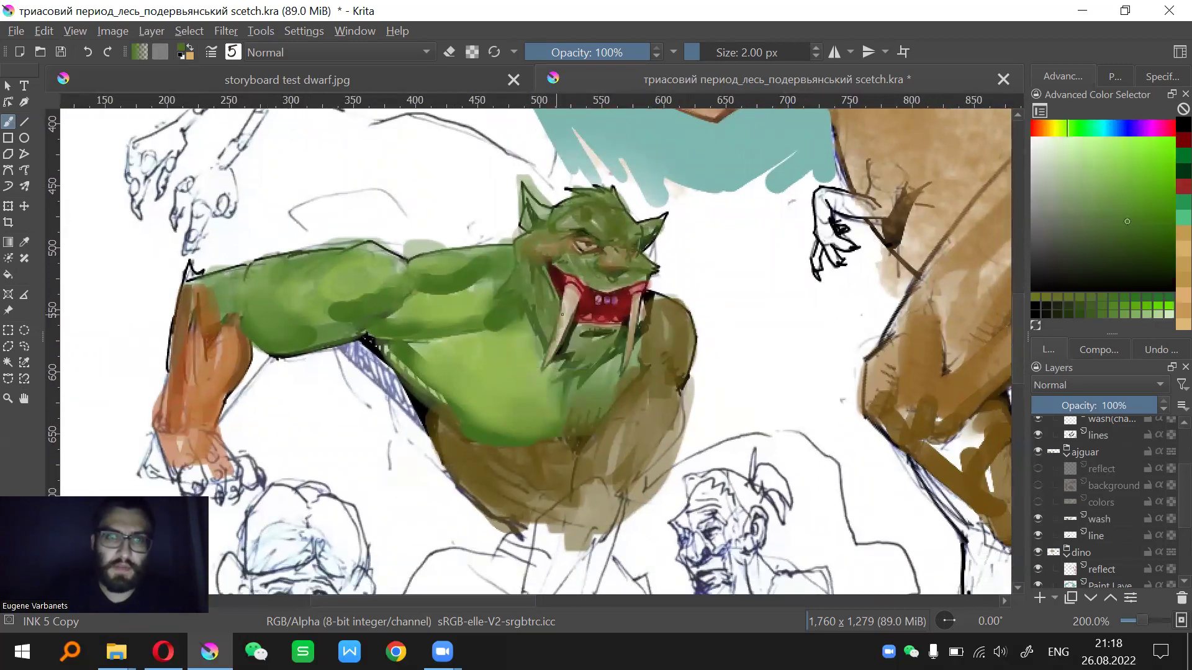
pyautogui.moveTo(693, 348); pyautogui.dragTo(642, 340)
pyautogui.press('4')
pyautogui.press(']')
pyautogui.press(']')
pyautogui.press(']')
pyautogui.press(']')
pyautogui.press(']')
pyautogui.press(']')
pyautogui.press(']')
pyautogui.press(']')
pyautogui.press(']')
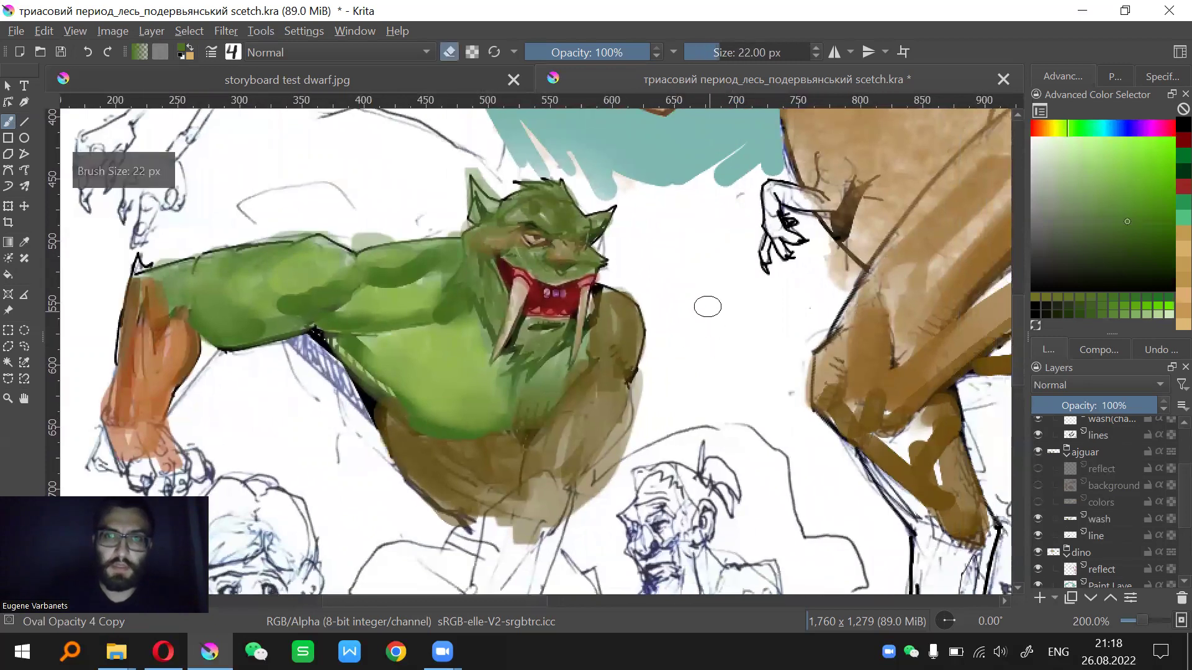
pyautogui.click(1097, 520)
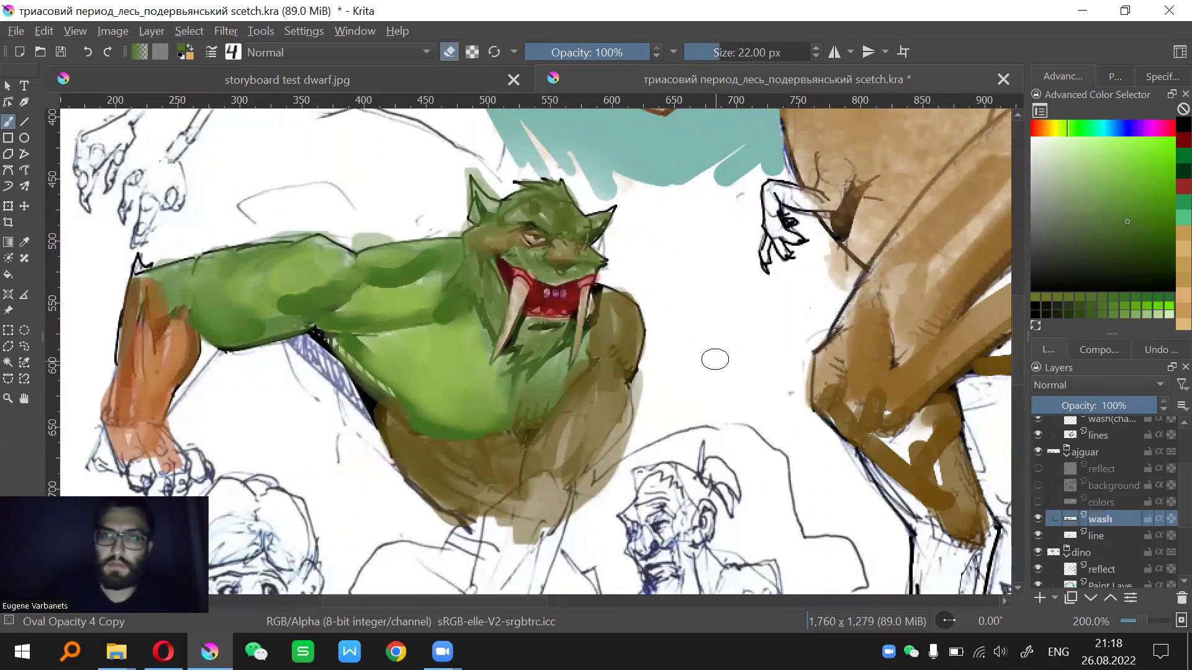
pyautogui.press('e')
# Try overlapping green strokes on the blank area beside the creature's brown shoulder and undo them
pyautogui.moveTo(723, 317)
pyautogui.mouseDown()
pyautogui.moveTo(748, 399)
pyautogui.moveTo(723, 356)
pyautogui.moveTo(719, 467)
pyautogui.moveTo(689, 500)
pyautogui.moveTo(748, 465)
pyautogui.mouseUp()
pyautogui.hotkey('ctrl', 'z')
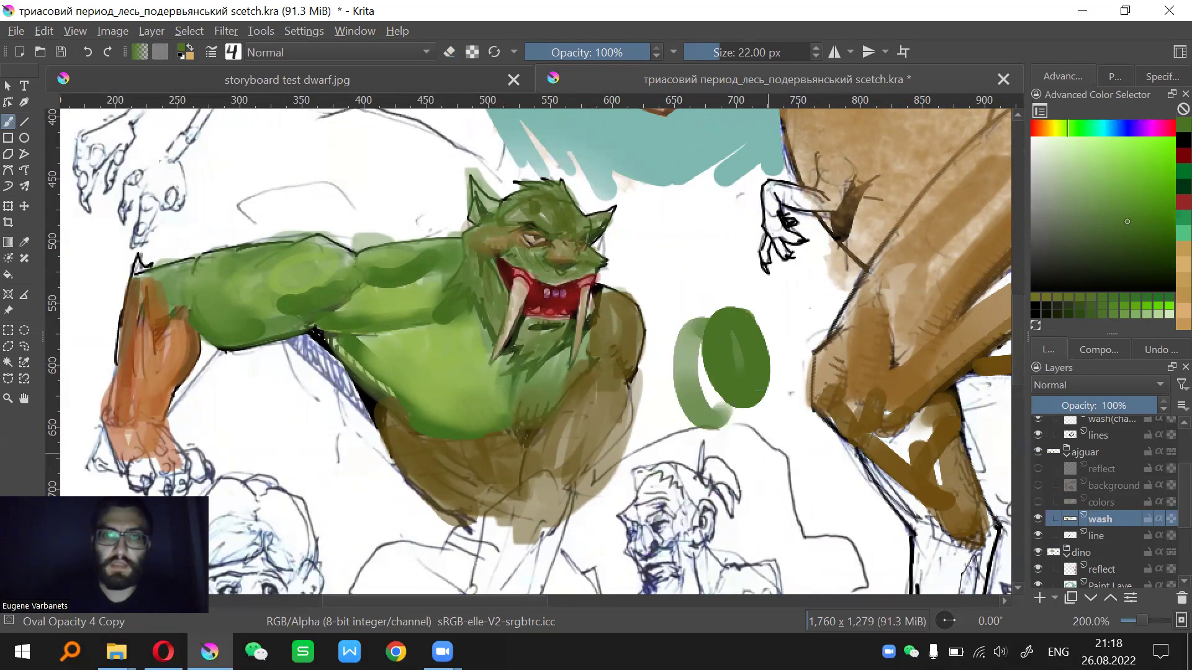
pyautogui.hotkey('ctrl', 'z')
# Paint overlapping translucent green strokes over the sketched bald head below the creature's arm
pyautogui.moveTo(721, 424); pyautogui.dragTo(784, 329)
pyautogui.moveTo(725, 372); pyautogui.dragTo(835, 248)
pyautogui.moveTo(349, 367)
pyautogui.mouseDown()
pyautogui.moveTo(416, 350)
pyautogui.moveTo(388, 384)
pyautogui.moveTo(444, 348)
pyautogui.moveTo(413, 372)
pyautogui.moveTo(433, 322)
pyautogui.moveTo(457, 384)
pyautogui.moveTo(434, 435)
pyautogui.moveTo(503, 347)
pyautogui.moveTo(459, 324)
pyautogui.moveTo(539, 439)
pyautogui.mouseUp()
pyautogui.moveTo(542, 346); pyautogui.dragTo(516, 412)
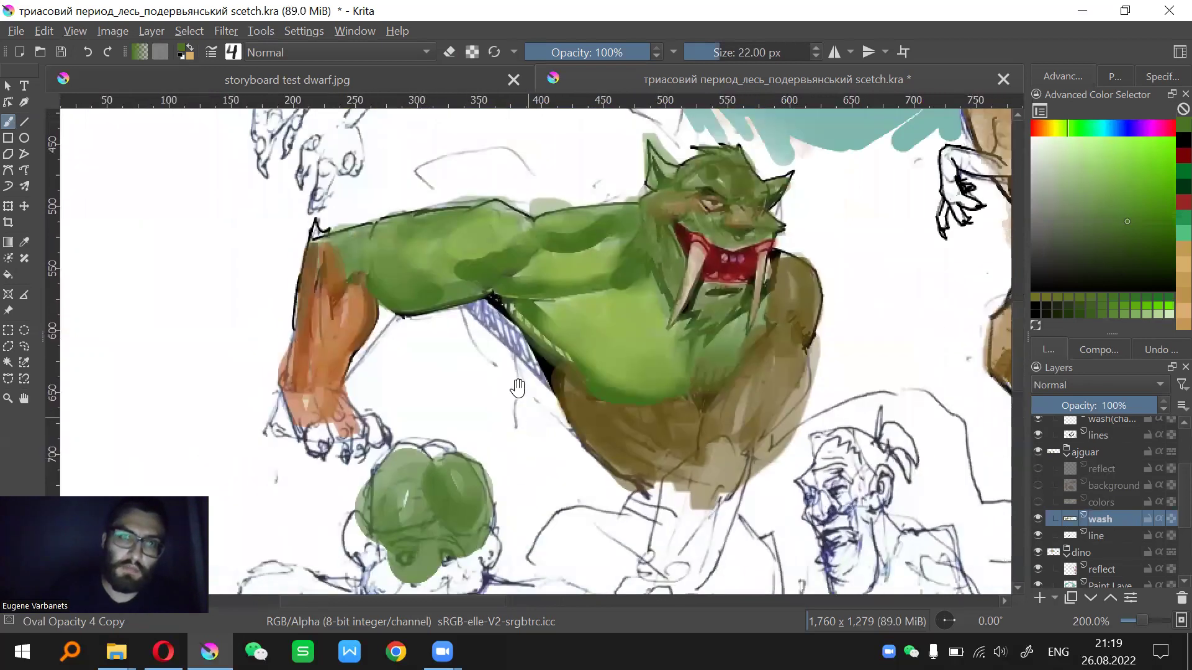
# Resample the green and paint a short dark shadow stroke on the creature's chest just below the armpit
pyautogui.scroll(1, 512, 321)
pyautogui.scroll(1, 512, 319)
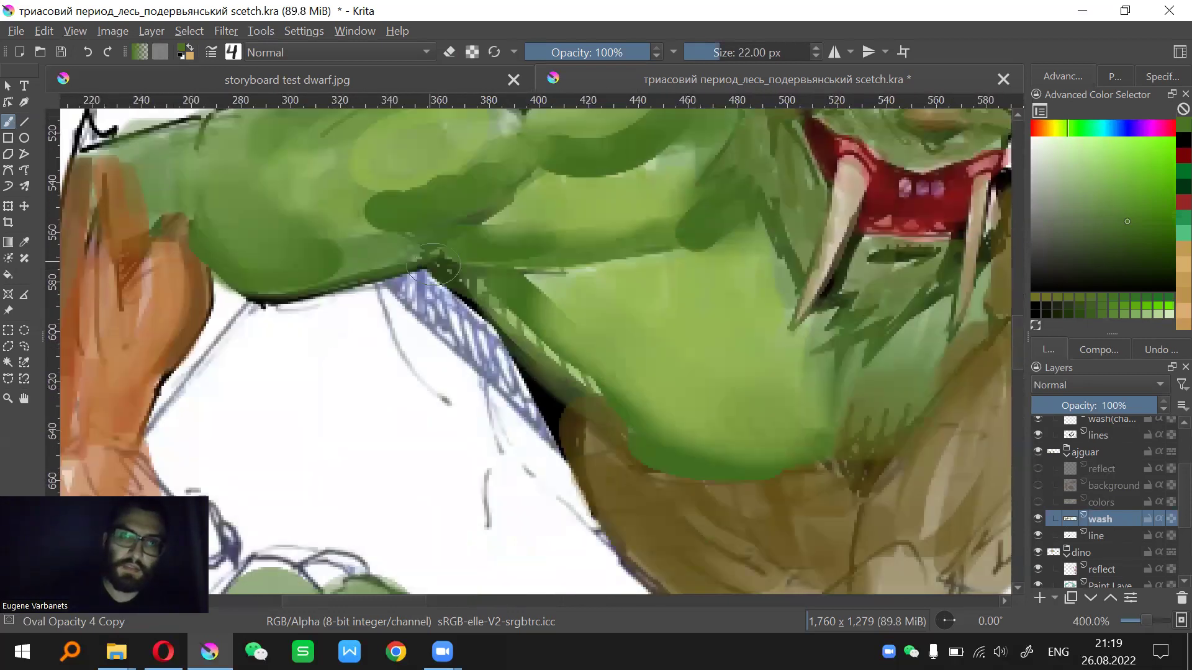
pyautogui.keyDown('ctrl'); pyautogui.click(558, 306); pyautogui.keyUp('ctrl')
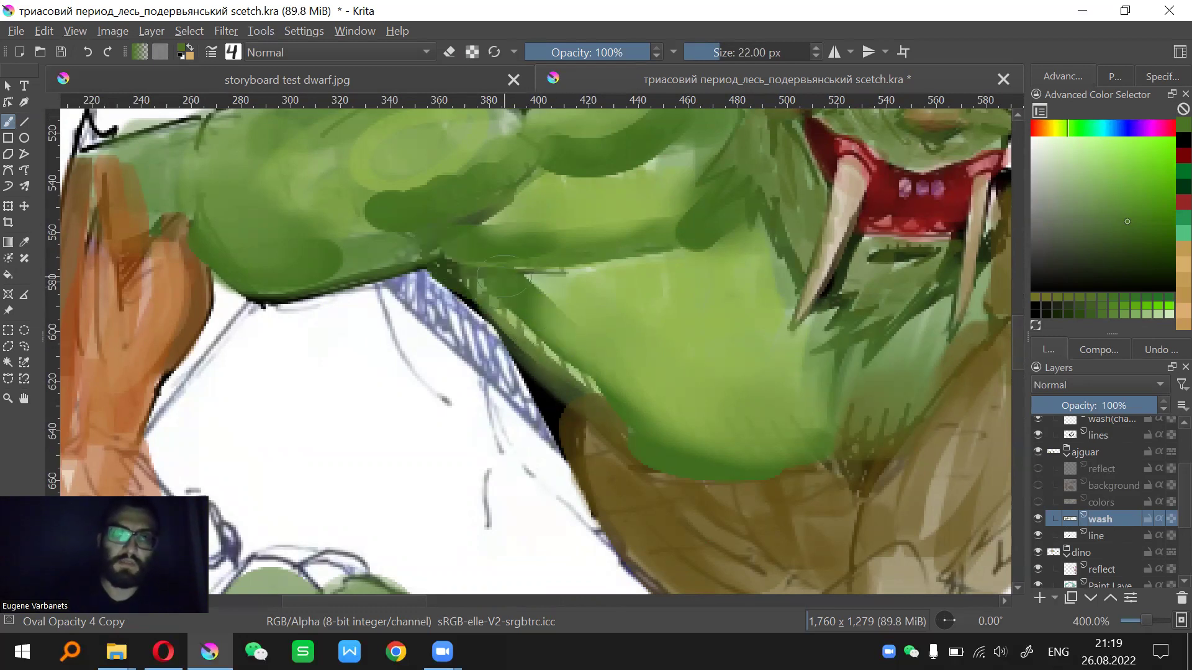
pyautogui.moveTo(523, 282); pyautogui.dragTo(561, 315)
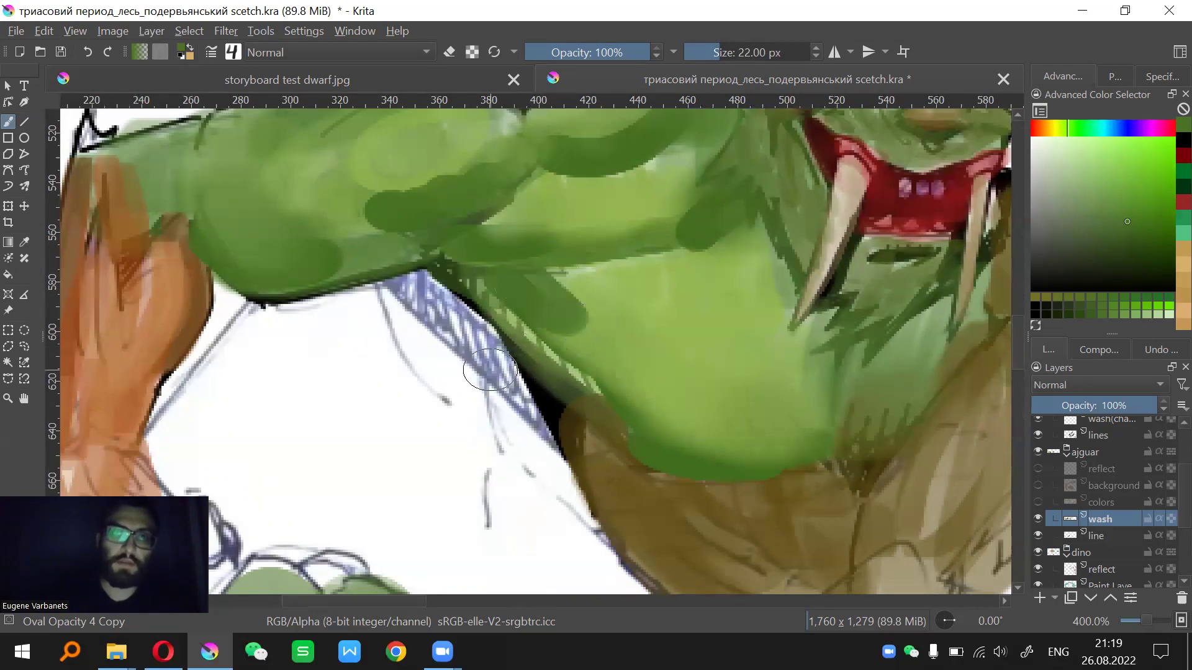
pyautogui.moveTo(561, 356)
pyautogui.mouseDown()
pyautogui.moveTo(599, 398)
pyautogui.moveTo(580, 408)
pyautogui.moveTo(494, 381)
pyautogui.moveTo(513, 310)
pyautogui.mouseUp()
pyautogui.scroll(-2, 522, 360)
pyautogui.scroll(3, 559, 310)
# Examine the creature's head up close and compare it with the wash layer hidden and shown
pyautogui.moveTo(749, 321); pyautogui.dragTo(586, 414)
pyautogui.moveTo(601, 228); pyautogui.dragTo(564, 259)
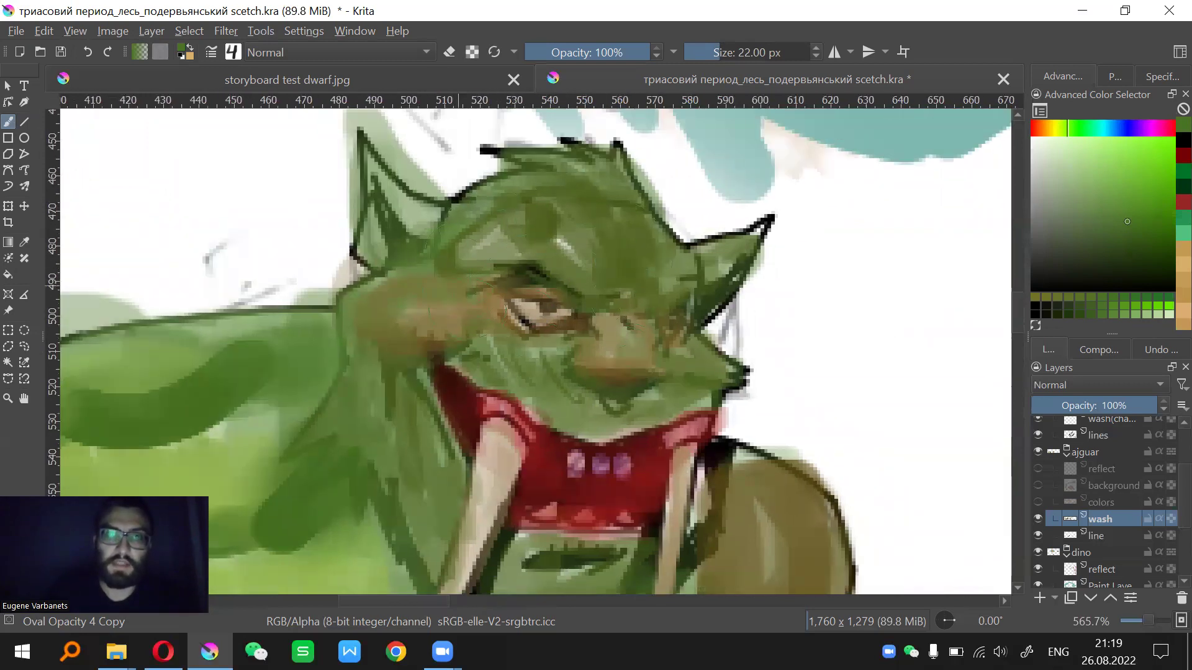
pyautogui.scroll(-1, 617, 321)
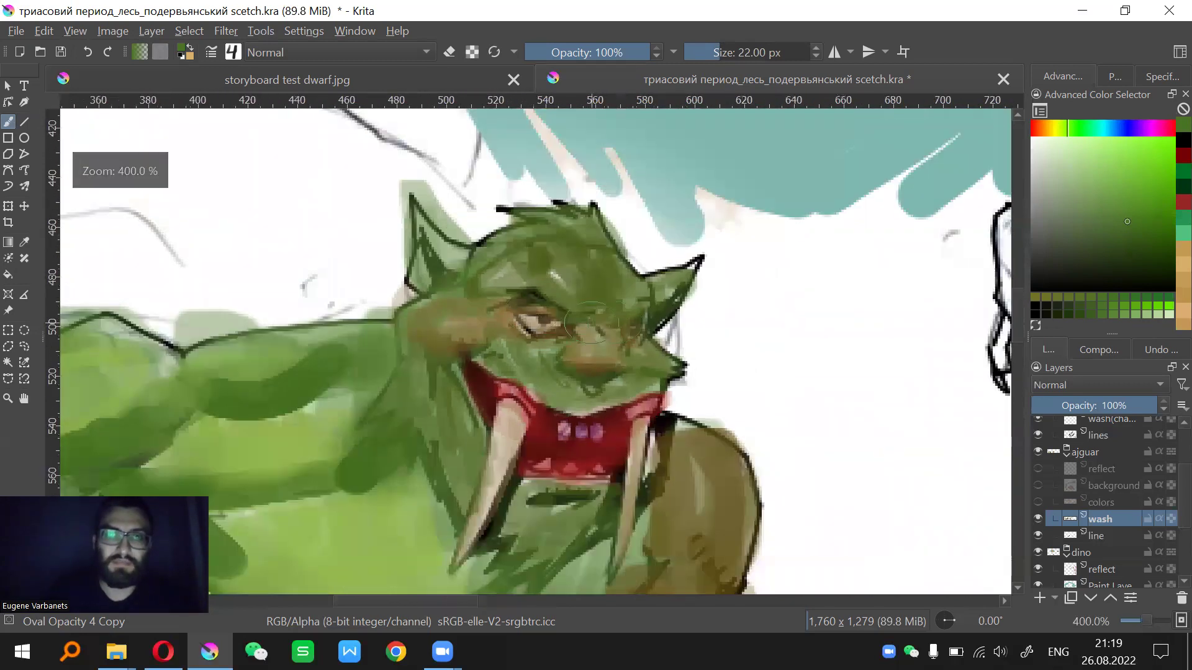
pyautogui.scroll(1, 617, 321)
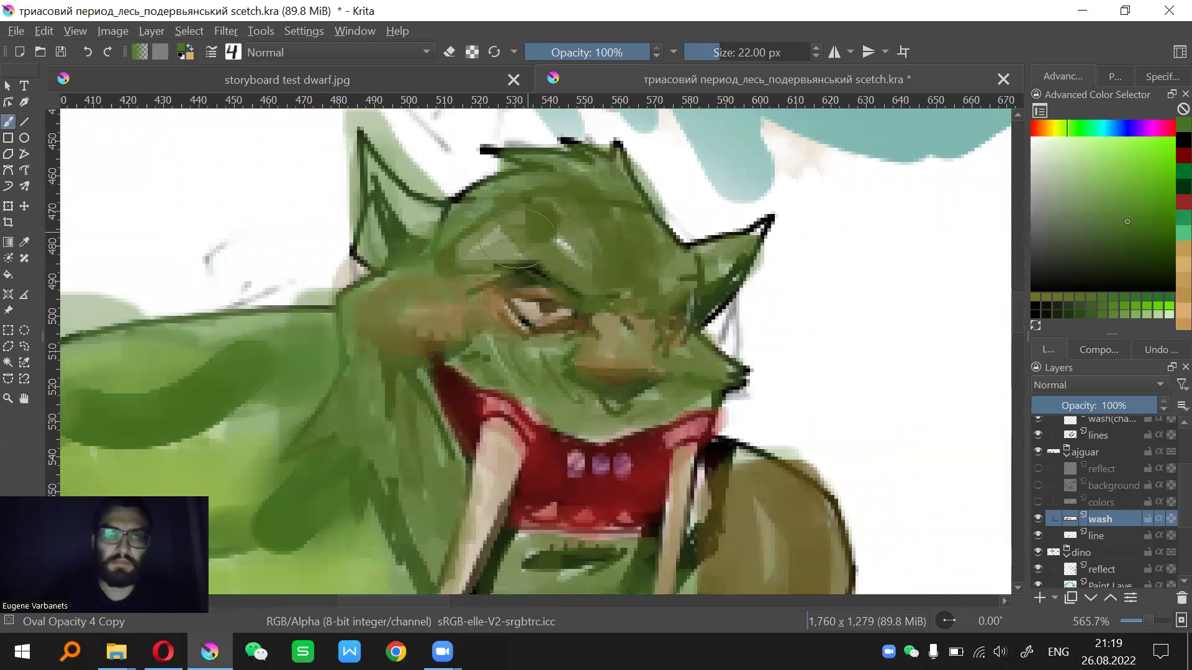
pyautogui.click(1038, 518)
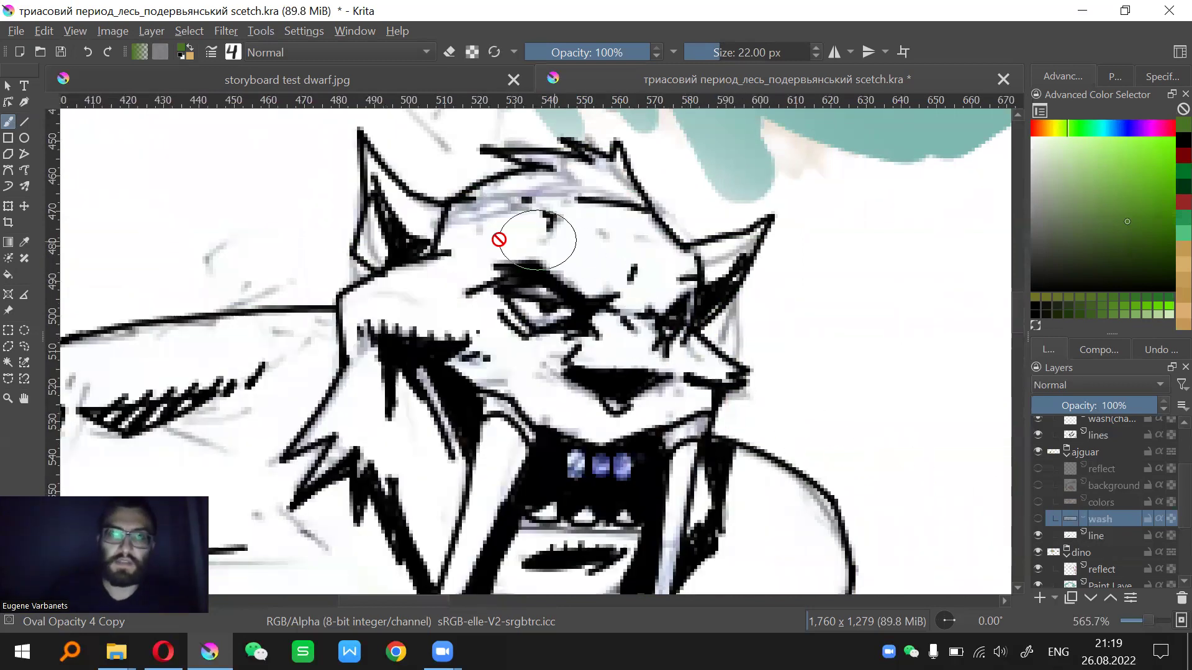
pyautogui.click(1038, 519)
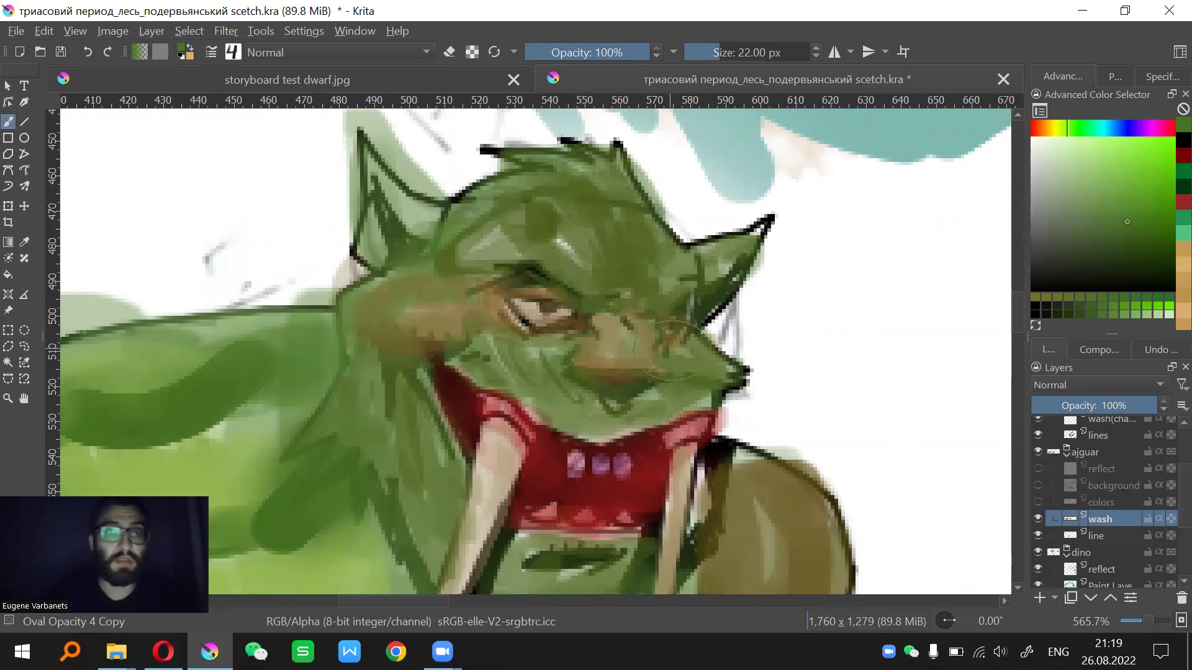
# Reduce the brush size to 14 px
pyautogui.moveTo(770, 262); pyautogui.dragTo(614, 265)
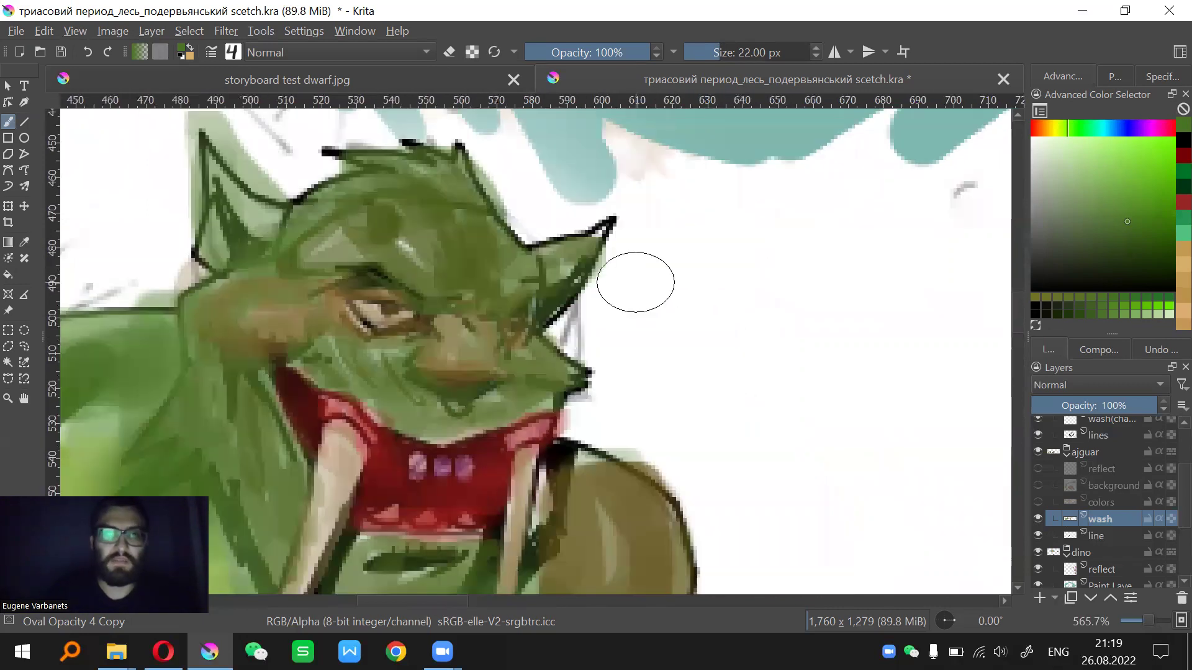
pyautogui.press('[')
pyautogui.press('[')
pyautogui.press('[')
pyautogui.press('[')
# Try building up overlapping green strokes on the blank area beside the creature's head and undo them
pyautogui.moveTo(679, 183)
pyautogui.mouseDown()
pyautogui.moveTo(719, 292)
pyautogui.moveTo(700, 257)
pyautogui.moveTo(723, 382)
pyautogui.moveTo(785, 367)
pyautogui.moveTo(726, 411)
pyautogui.moveTo(819, 415)
pyautogui.moveTo(853, 324)
pyautogui.moveTo(836, 286)
pyautogui.moveTo(809, 409)
pyautogui.moveTo(780, 458)
pyautogui.moveTo(807, 469)
pyautogui.moveTo(768, 445)
pyautogui.moveTo(699, 363)
pyautogui.moveTo(628, 385)
pyautogui.moveTo(776, 335)
pyautogui.moveTo(776, 351)
pyautogui.moveTo(706, 378)
pyautogui.moveTo(792, 372)
pyautogui.mouseUp()
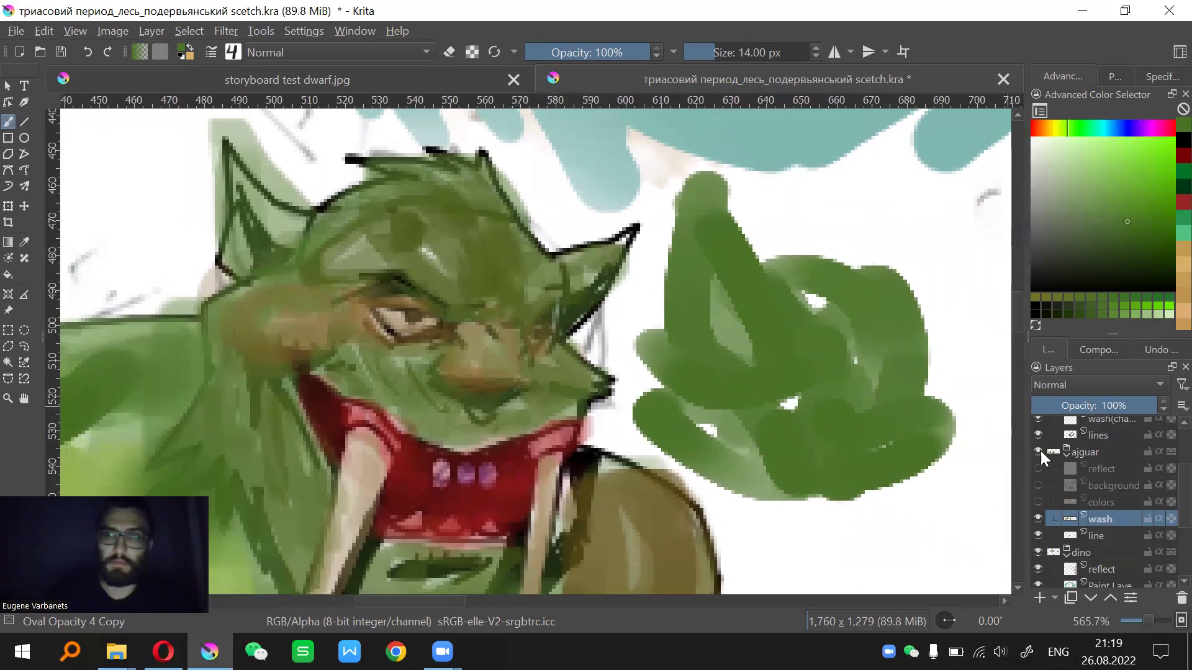
pyautogui.hotkey('ctrl', 'z')
pyautogui.hotkey('ctrl', 'z')
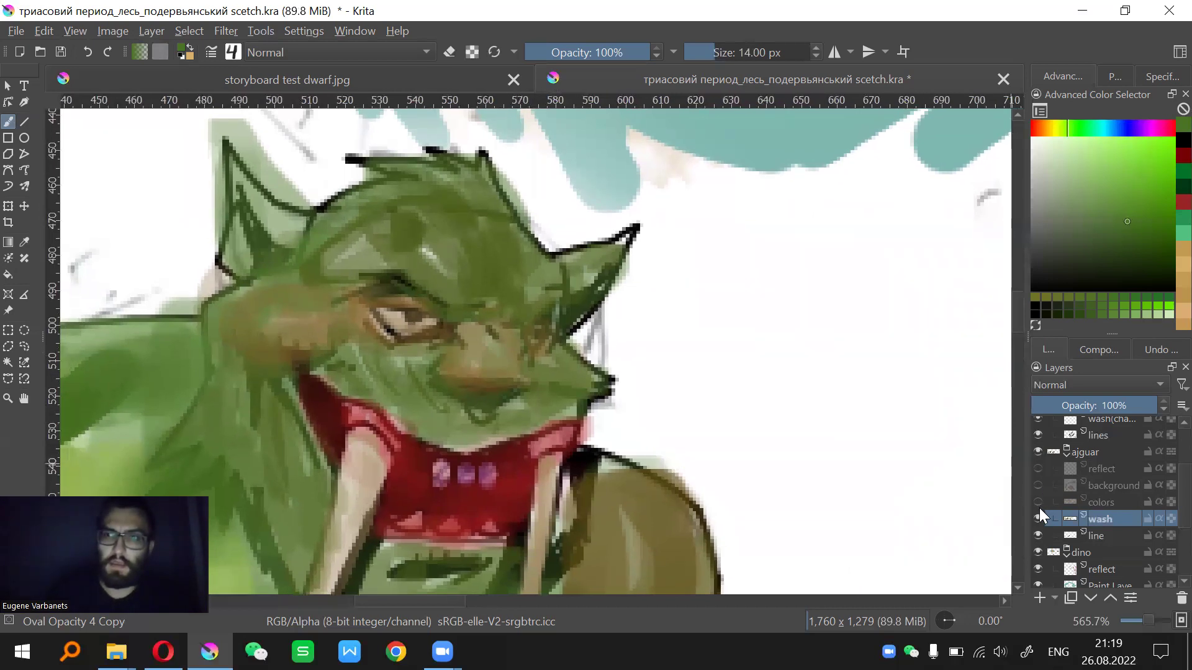
# Show the ajguar group's colors layer and toggle it to compare the rendered face with the wash
pyautogui.click(1038, 501)
pyautogui.moveTo(718, 425); pyautogui.dragTo(808, 417)
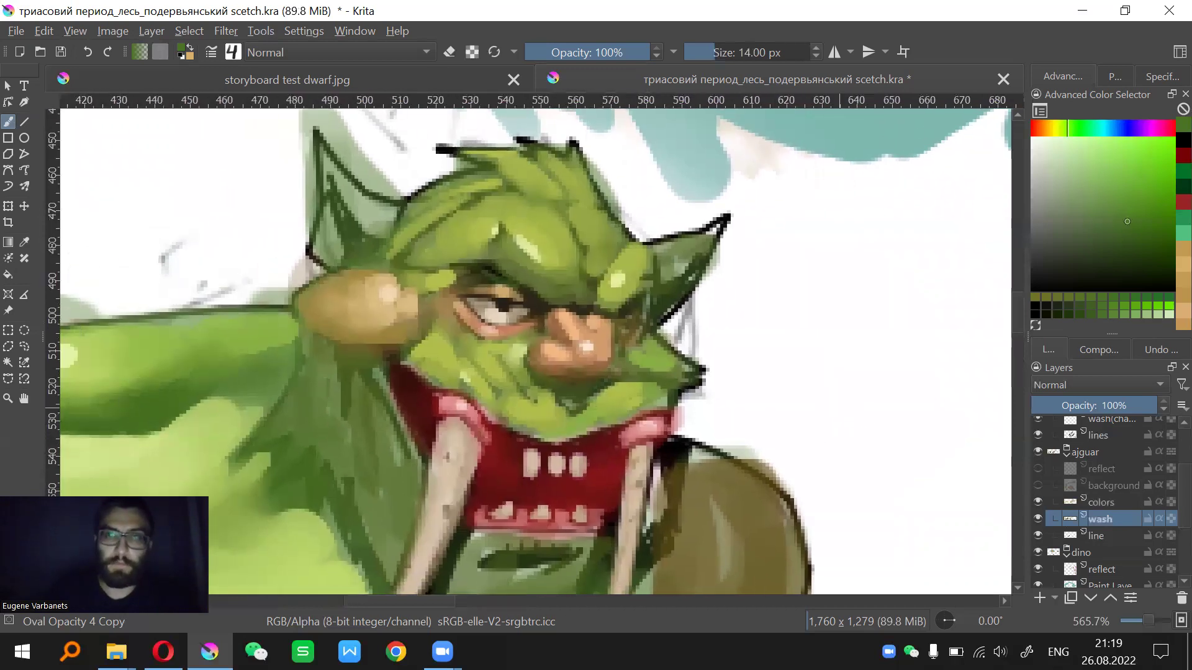
pyautogui.click(1038, 502)
pyautogui.click(1039, 501)
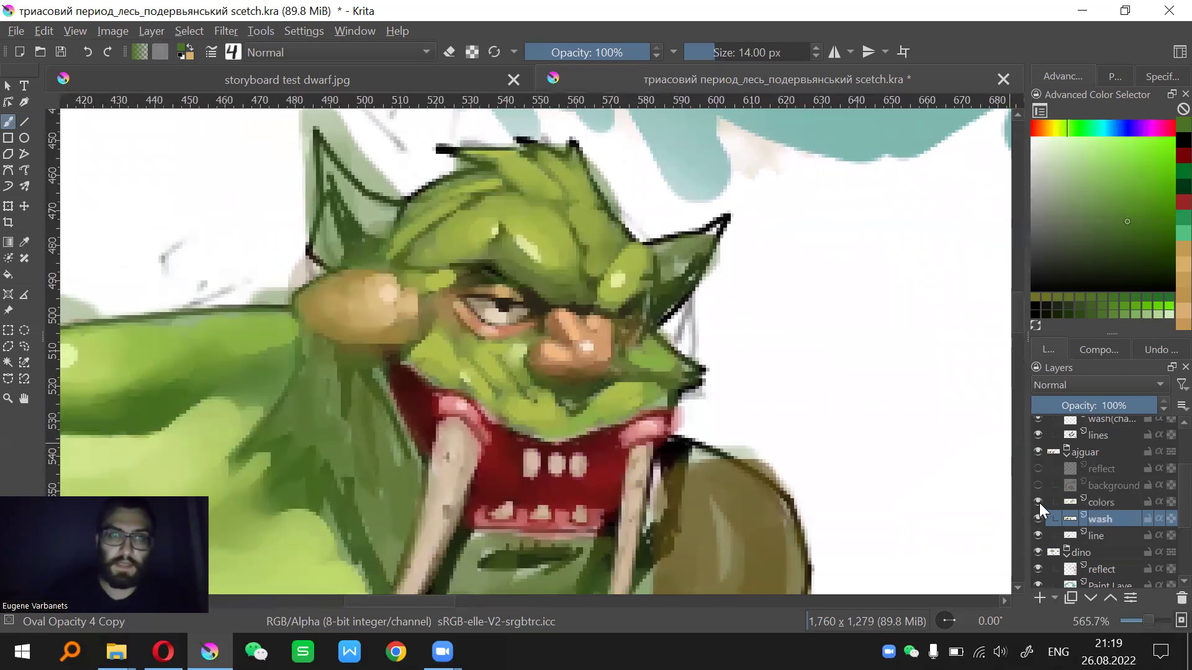
pyautogui.moveTo(763, 380); pyautogui.dragTo(775, 400)
pyautogui.scroll(1, 553, 320)
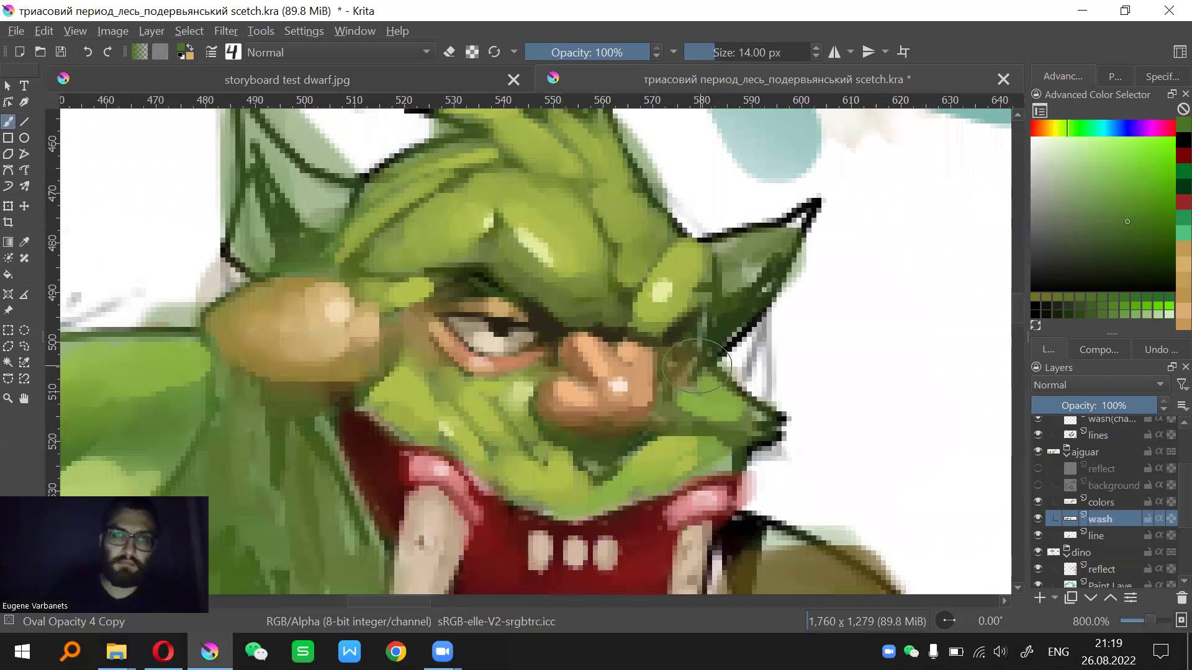
# Sample the olive green from the creature's forehead and paint thick vertical strokes on the blank area beside its head
pyautogui.keyDown('ctrl'); pyautogui.click(579, 219); pyautogui.keyUp('ctrl')
pyautogui.moveTo(742, 293); pyautogui.dragTo(616, 297)
pyautogui.moveTo(758, 240)
pyautogui.mouseDown()
pyautogui.moveTo(768, 378)
pyautogui.moveTo(788, 381)
pyautogui.mouseUp()
pyautogui.moveTo(763, 240)
pyautogui.mouseDown()
pyautogui.moveTo(791, 422)
pyautogui.moveTo(843, 279)
pyautogui.moveTo(834, 472)
pyautogui.mouseUp()
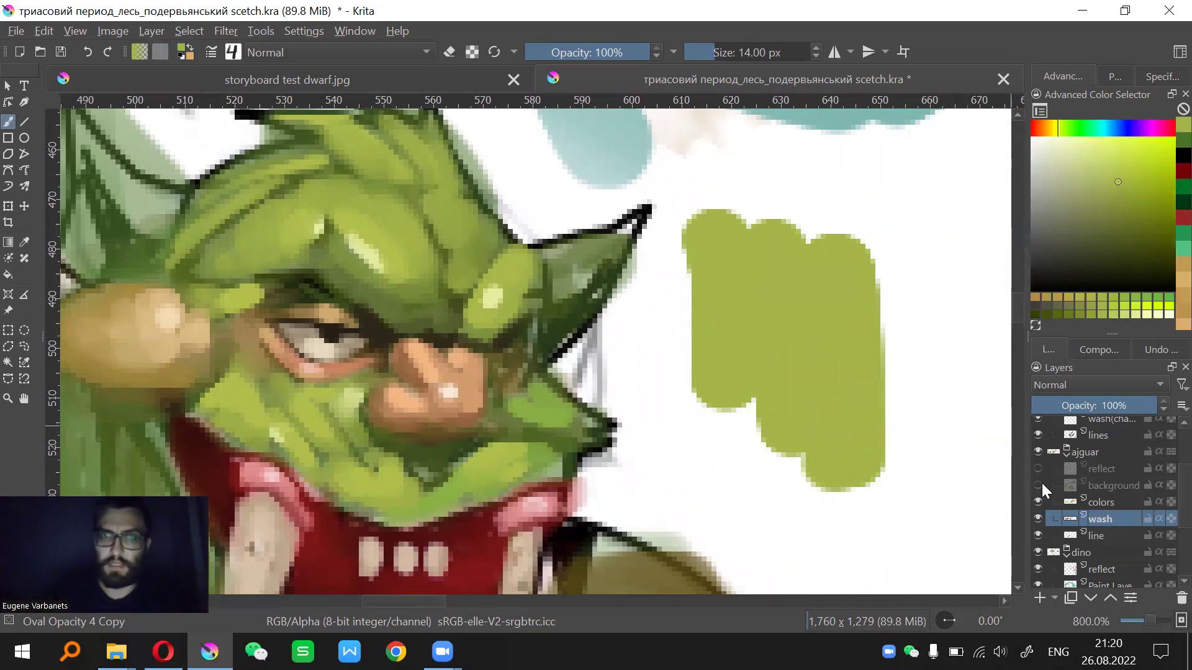
# Sample the forehead's pale highlight, try a dab over the olive strokes, and undo the most recent painting
pyautogui.keyDown('ctrl'); pyautogui.click(372, 249); pyautogui.keyUp('ctrl')
pyautogui.moveTo(720, 298); pyautogui.dragTo(741, 326)
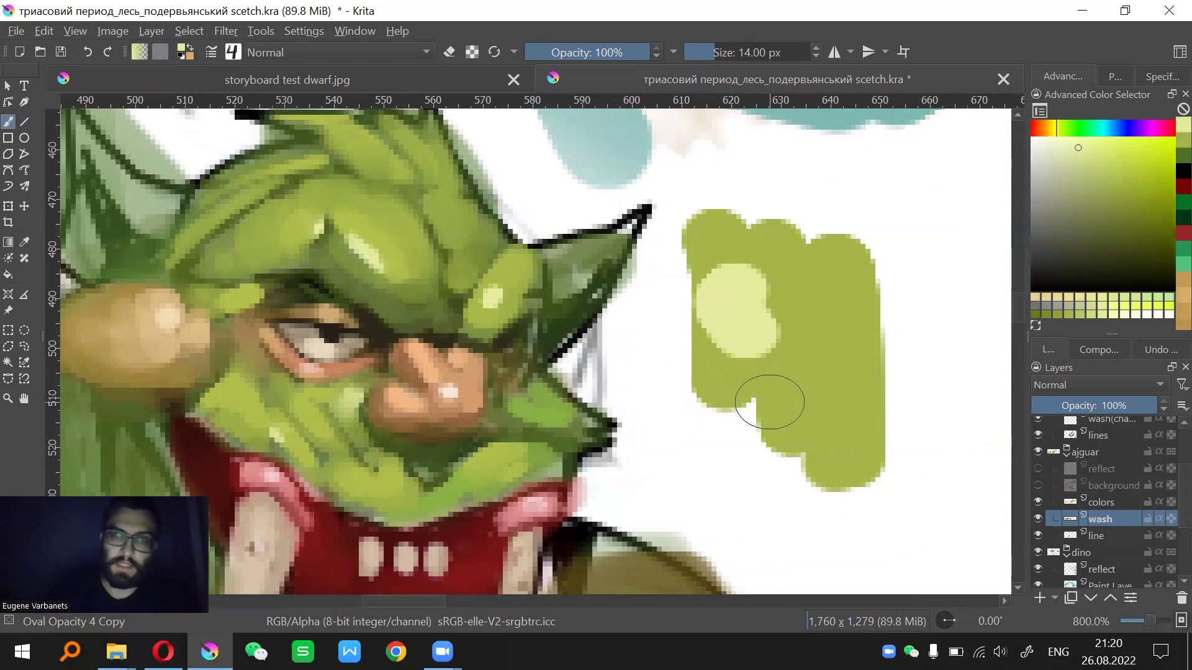
pyautogui.hotkey('ctrl', 'z')
pyautogui.hotkey('ctrl', 'z')
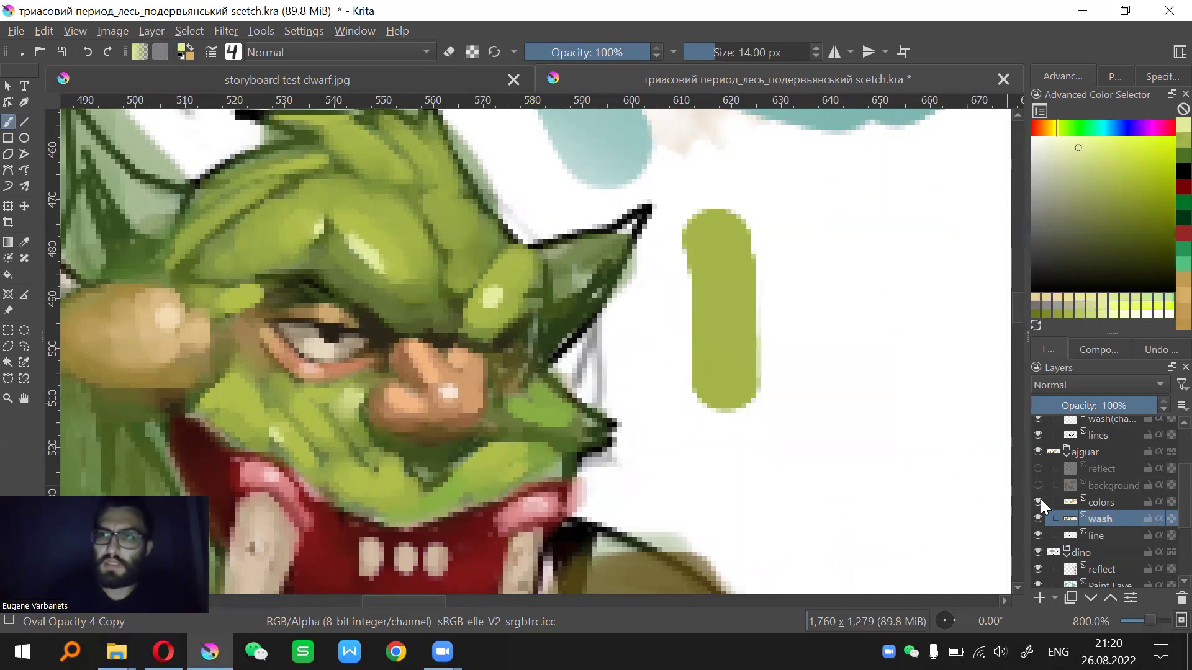
# Compare the whole creature with the ajguar group's background layer shown and hidden, leaving it hidden
pyautogui.click(1038, 487)
pyautogui.moveTo(767, 437); pyautogui.dragTo(809, 439)
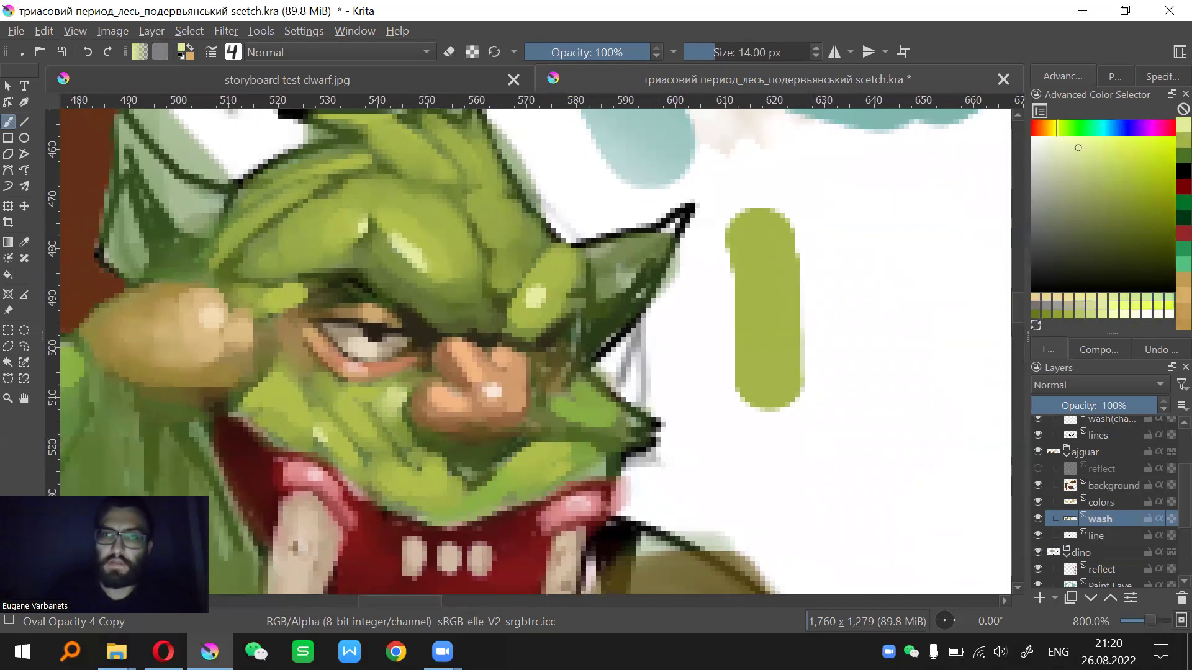
pyautogui.hotkey('ctrl', '-')
pyautogui.hotkey('ctrl', '-')
pyautogui.moveTo(715, 457); pyautogui.dragTo(849, 407)
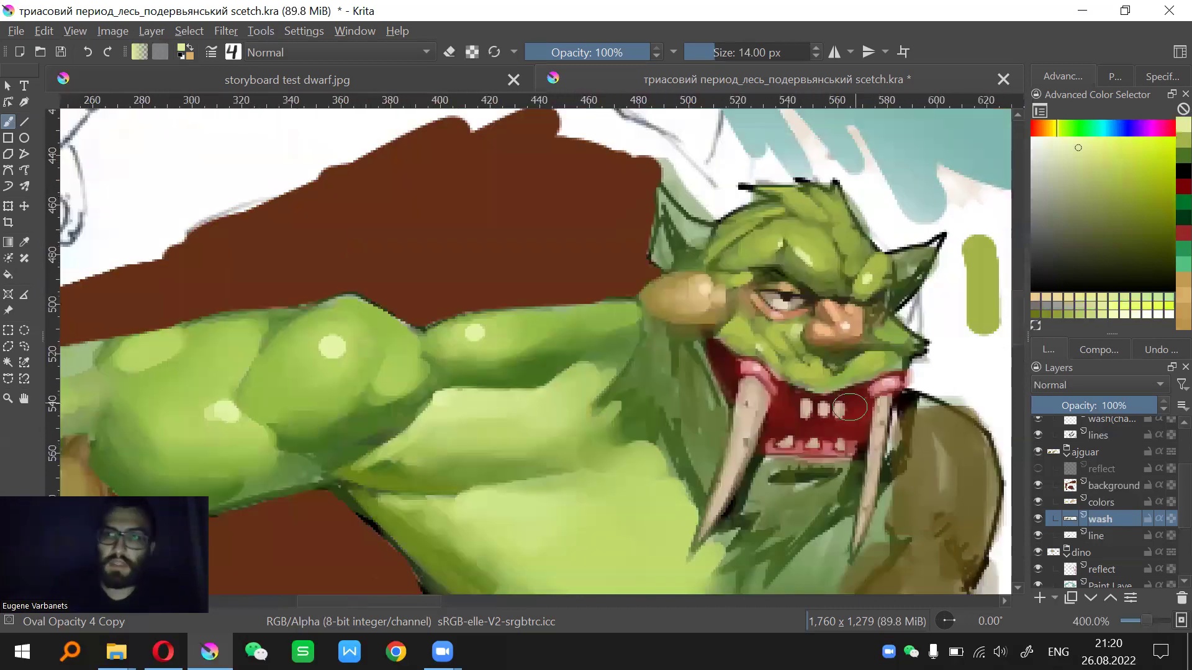
pyautogui.press('-')
pyautogui.click(1038, 485)
pyautogui.click(1038, 486)
pyautogui.click(1038, 485)
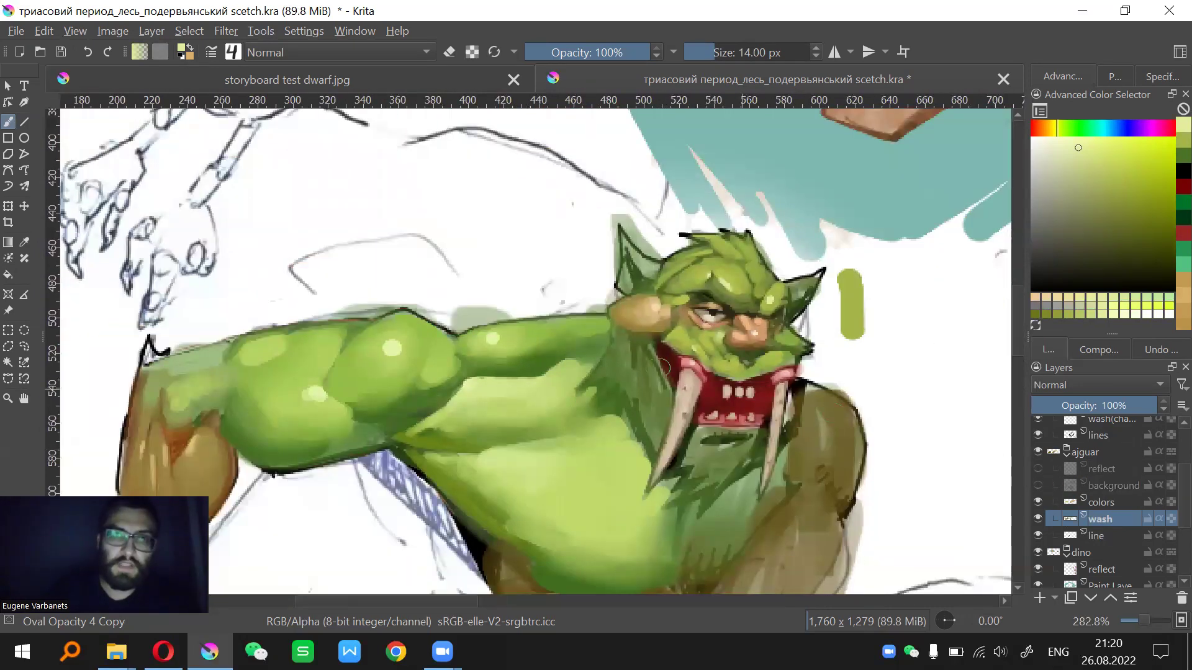
# Sample the pale grey-green wash above the creature's arm and set the brush size to 20 px
pyautogui.keyDown('ctrl'); pyautogui.click(477, 311); pyautogui.keyUp('ctrl')
pyautogui.press(']')
pyautogui.press(']')
# Try a loose pale green backdrop above the creature's outstretched arm and undo its strokes
pyautogui.moveTo(478, 310)
pyautogui.mouseDown()
pyautogui.moveTo(509, 267)
pyautogui.moveTo(517, 291)
pyautogui.moveTo(542, 282)
pyautogui.moveTo(525, 257)
pyautogui.moveTo(478, 273)
pyautogui.moveTo(476, 310)
pyautogui.moveTo(476, 275)
pyautogui.moveTo(574, 314)
pyautogui.mouseUp()
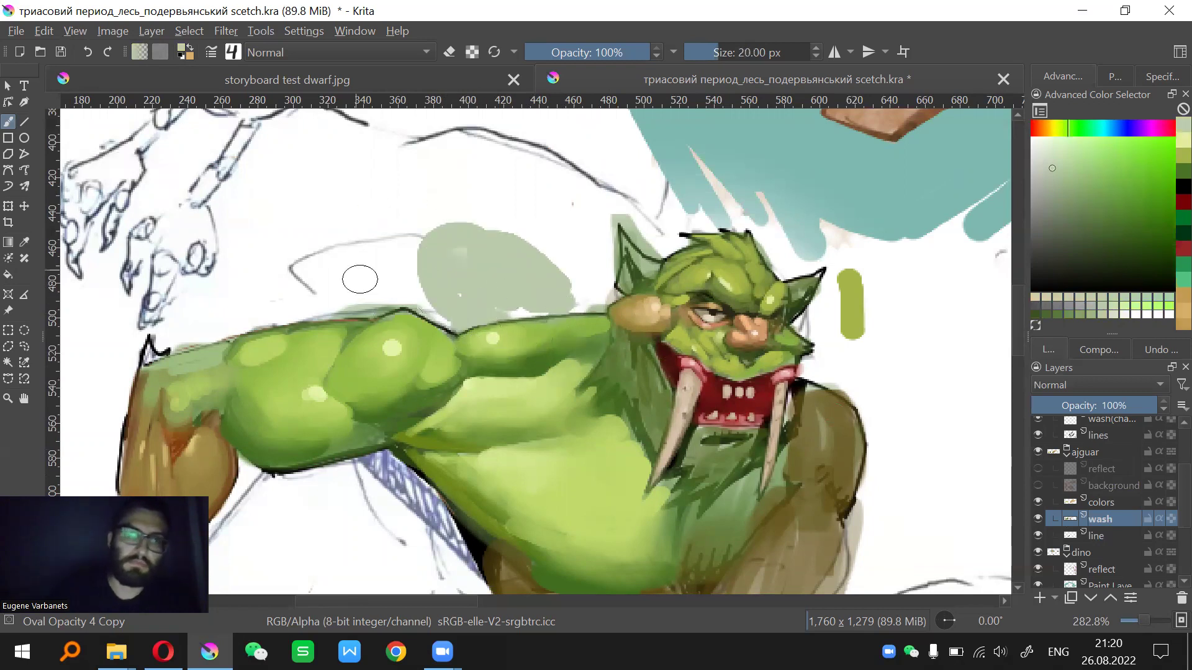
pyautogui.moveTo(590, 271); pyautogui.dragTo(583, 292)
pyautogui.moveTo(437, 257)
pyautogui.mouseDown()
pyautogui.moveTo(363, 286)
pyautogui.moveTo(409, 292)
pyautogui.mouseUp()
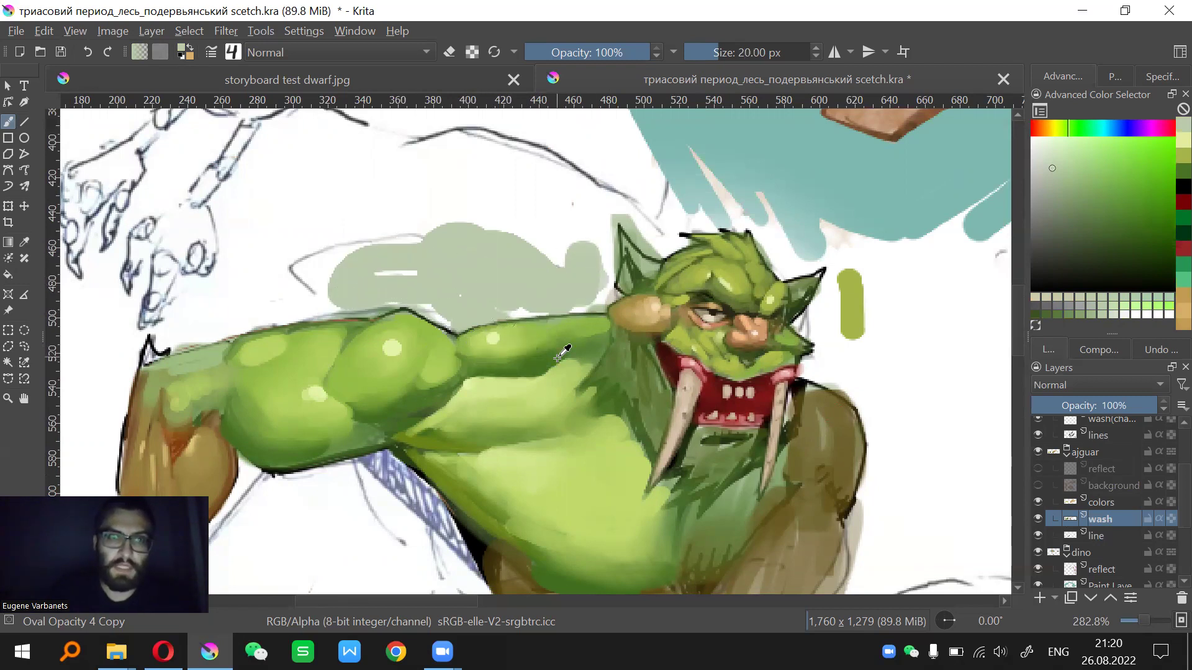
pyautogui.hotkey('ctrl', 'z')
pyautogui.hotkey('ctrl', 'z')
pyautogui.hotkey('ctrl', 'z')
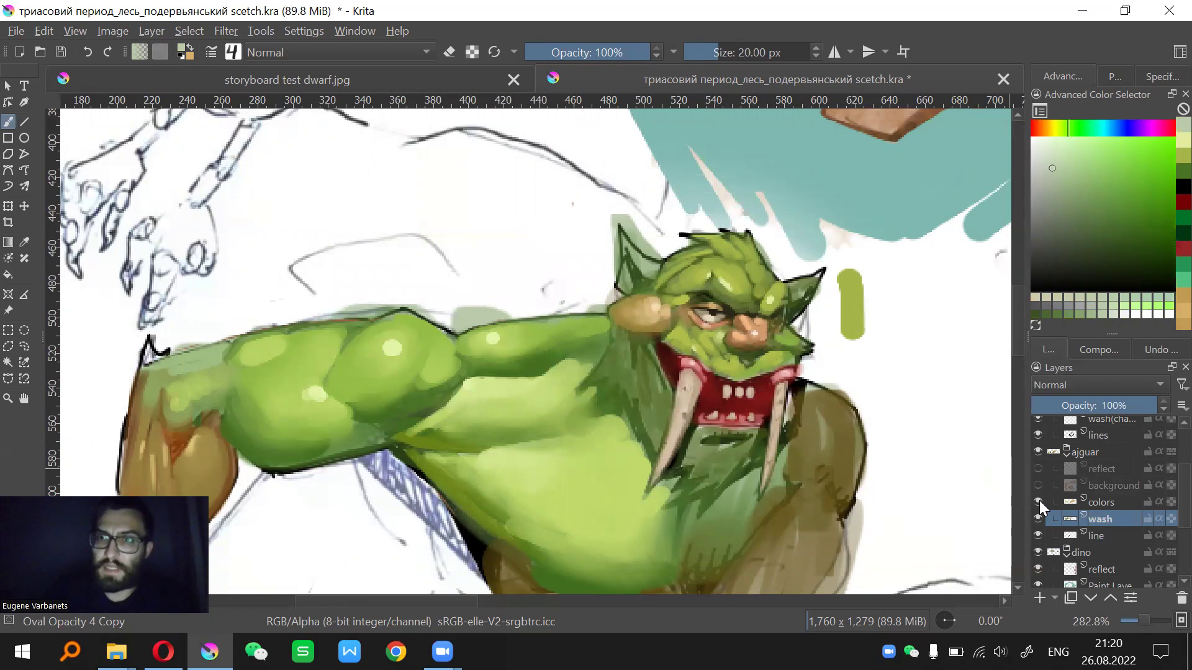
# Show the ajguar group's background layer and sample its dark brown as the brush colour
pyautogui.click(1037, 485)
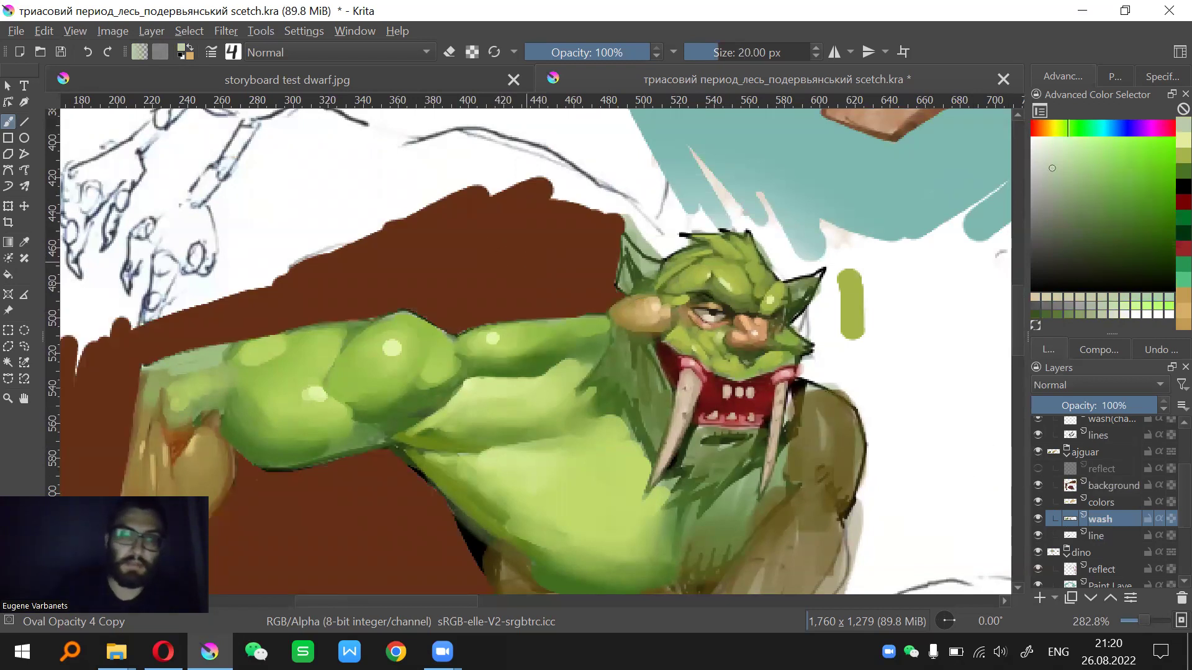
pyautogui.keyDown('ctrl'); pyautogui.click(521, 269); pyautogui.keyUp('ctrl')
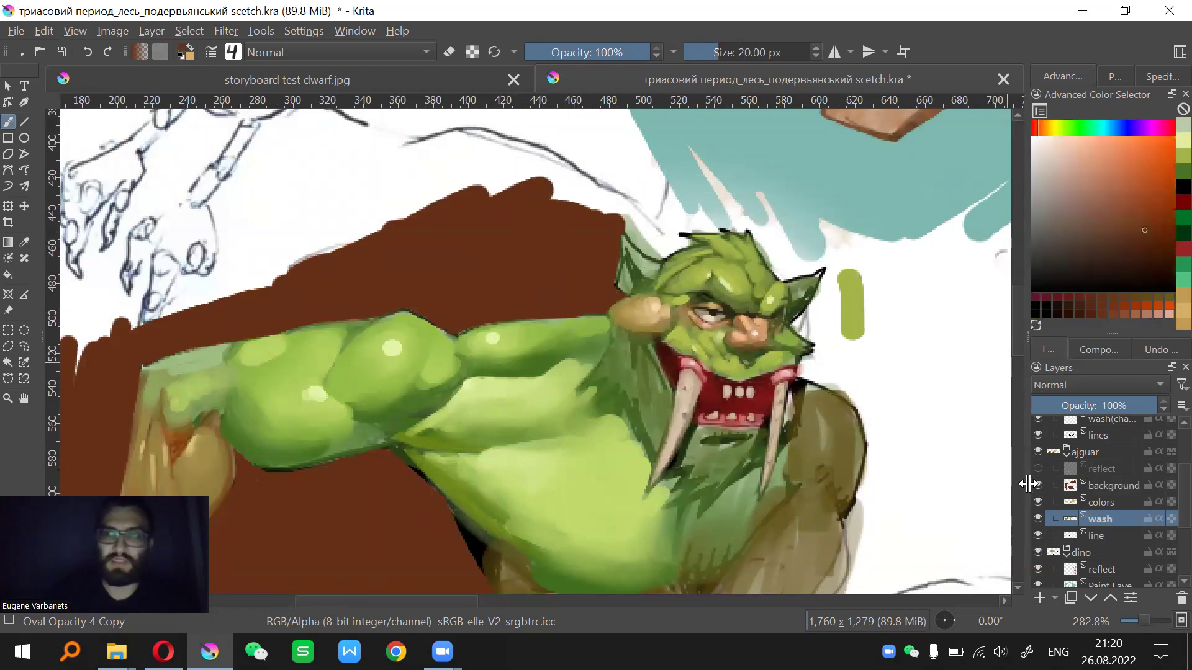
# Compare the creature with the ajguar group's background layer hidden and shown, leaving it shown
pyautogui.click(1040, 481)
pyautogui.click(1040, 481)
pyautogui.click(1041, 480)
pyautogui.click(1039, 481)
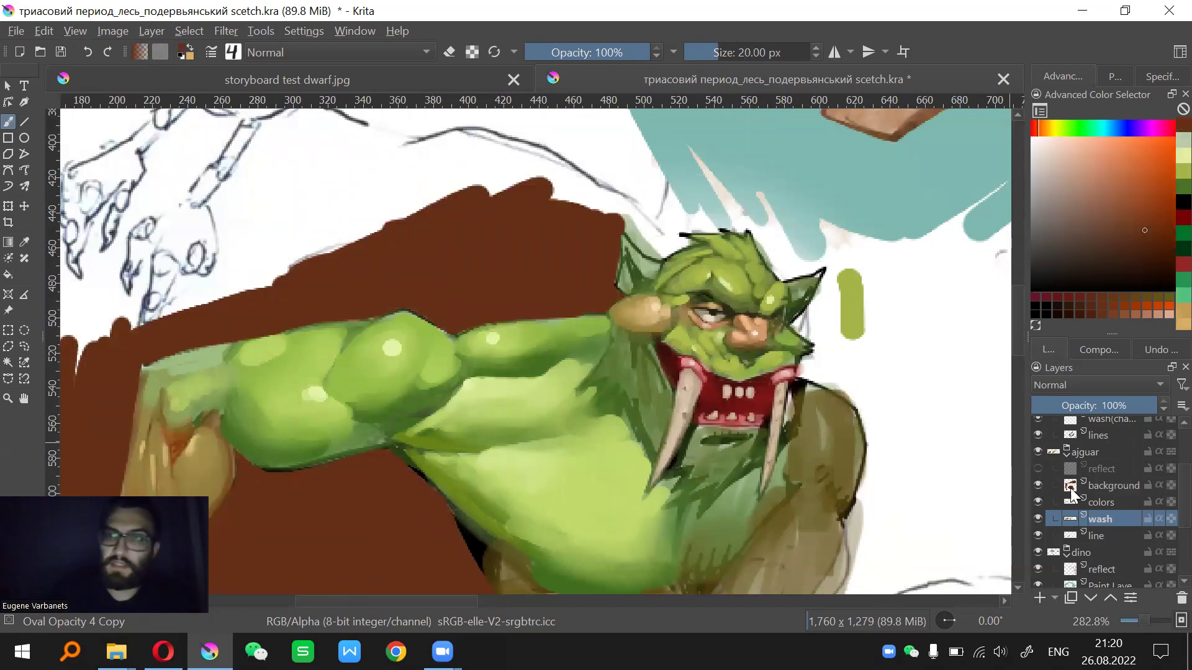
# Try dark brown strokes along the upper edge of the outstretched arm on the ajguar background layer and undo them
pyautogui.click(1110, 490)
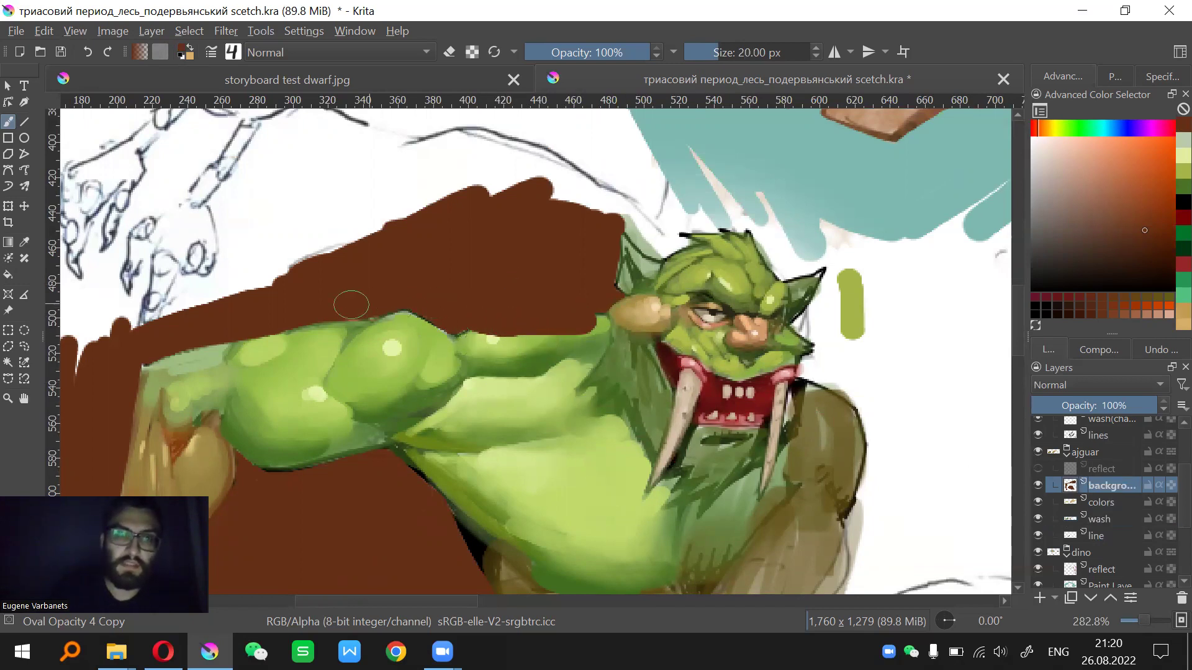
pyautogui.moveTo(352, 305); pyautogui.dragTo(471, 327)
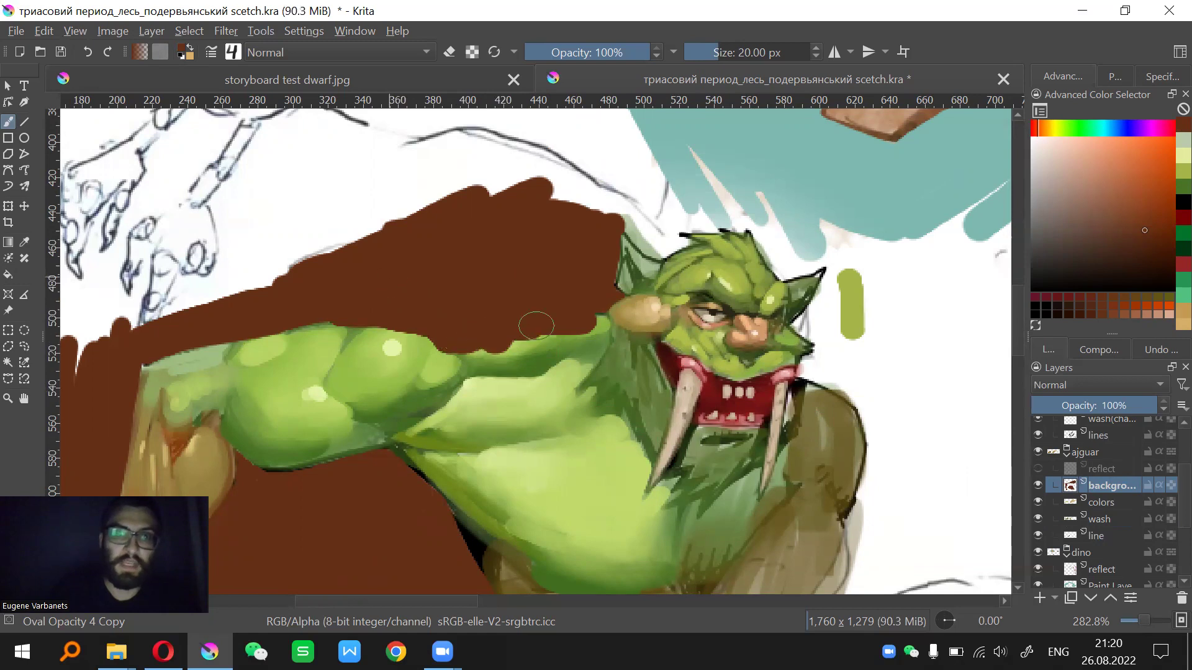
pyautogui.hotkey('ctrl', 'z')
pyautogui.hotkey('ctrl', 'z')
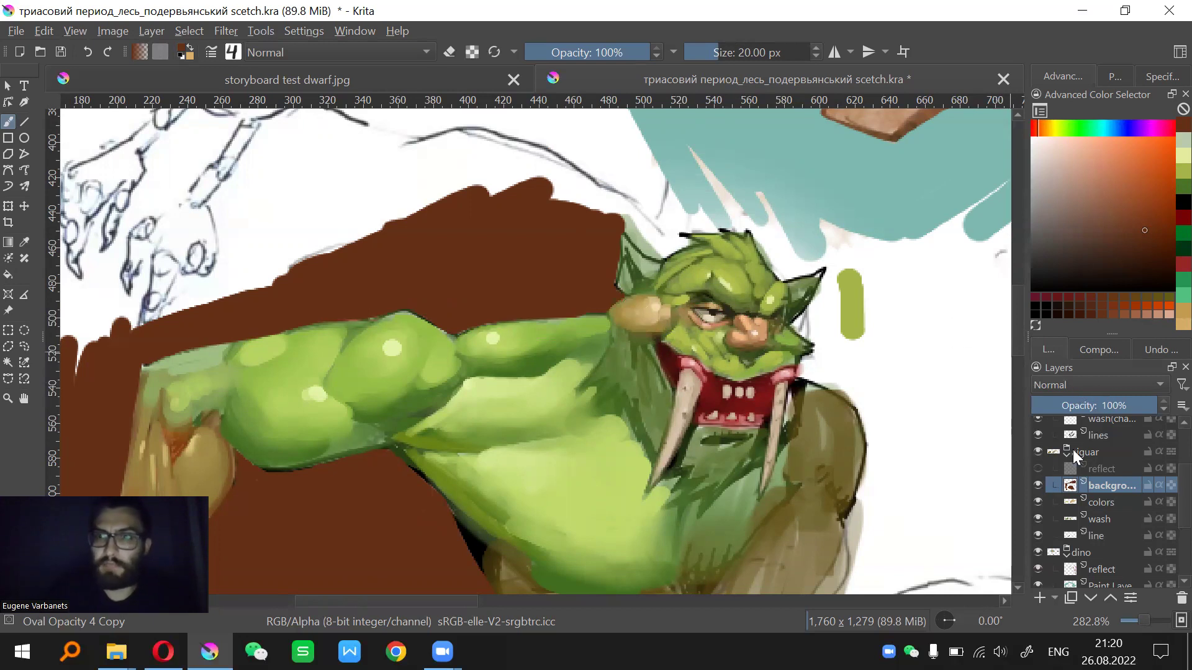
# Show the ajguar group's reflect layer and review the blue reflected light along the arm and torso
pyautogui.click(1037, 468)
pyautogui.moveTo(686, 454); pyautogui.dragTo(715, 320)
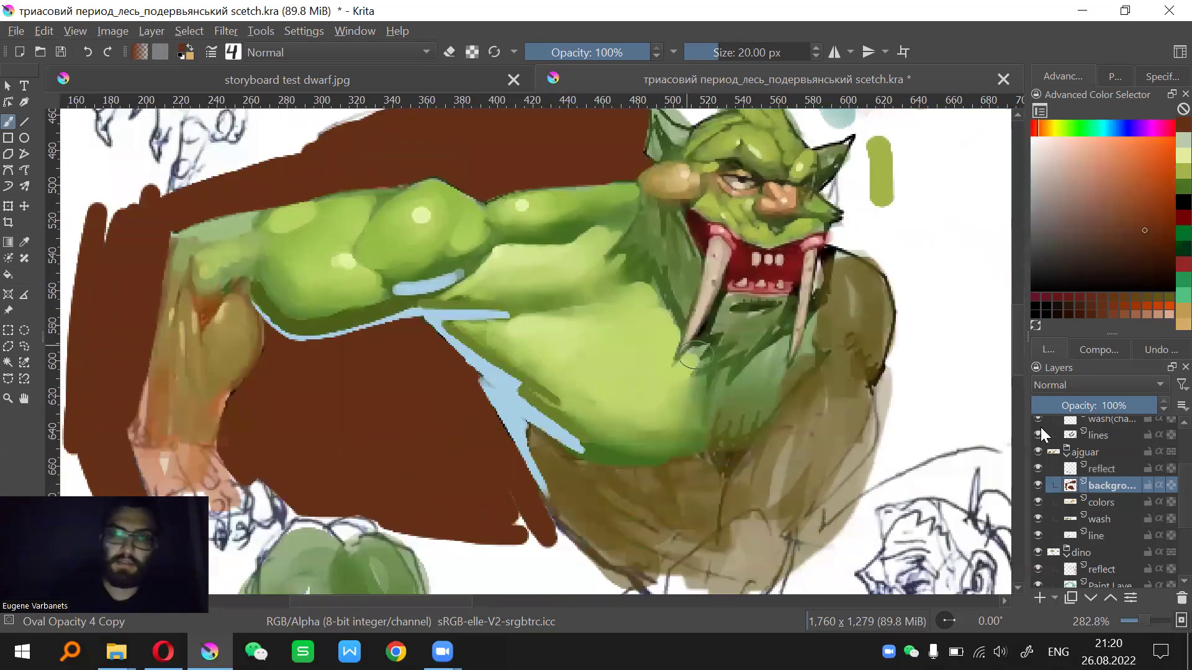
pyautogui.click(1040, 459)
pyautogui.click(1041, 459)
# Hide the ajguar group's background layer
pyautogui.moveTo(823, 350); pyautogui.dragTo(737, 476)
pyautogui.scroll(-1, 722, 452)
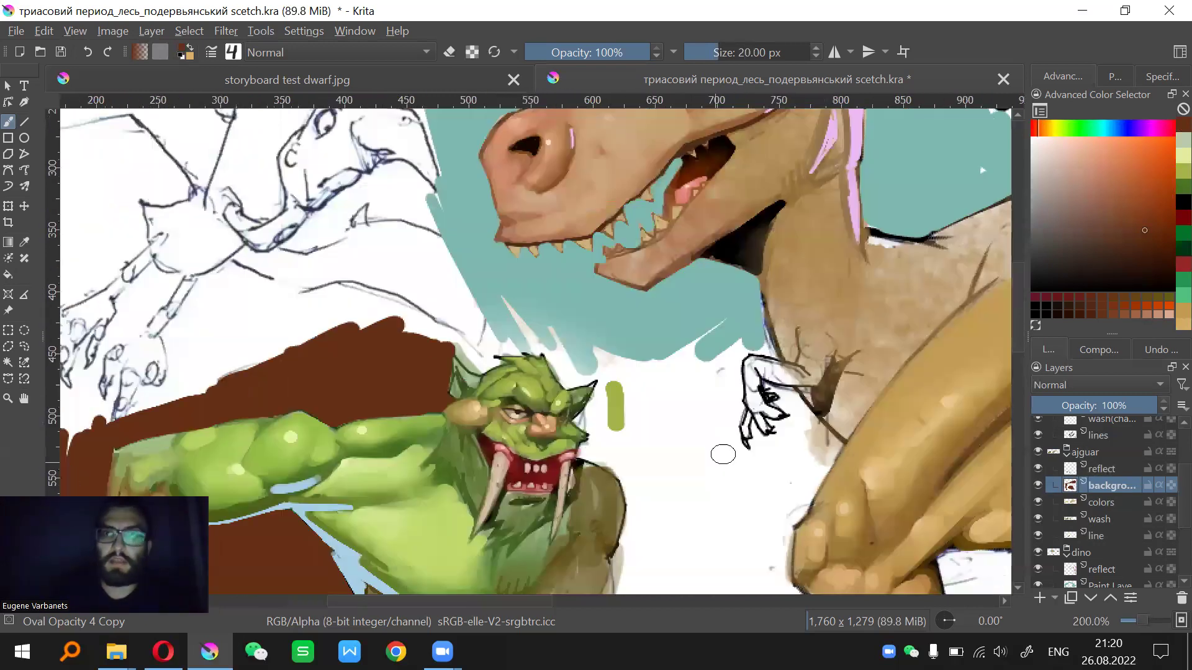
pyautogui.scroll(-1, 714, 431)
pyautogui.moveTo(992, 372); pyautogui.dragTo(727, 330)
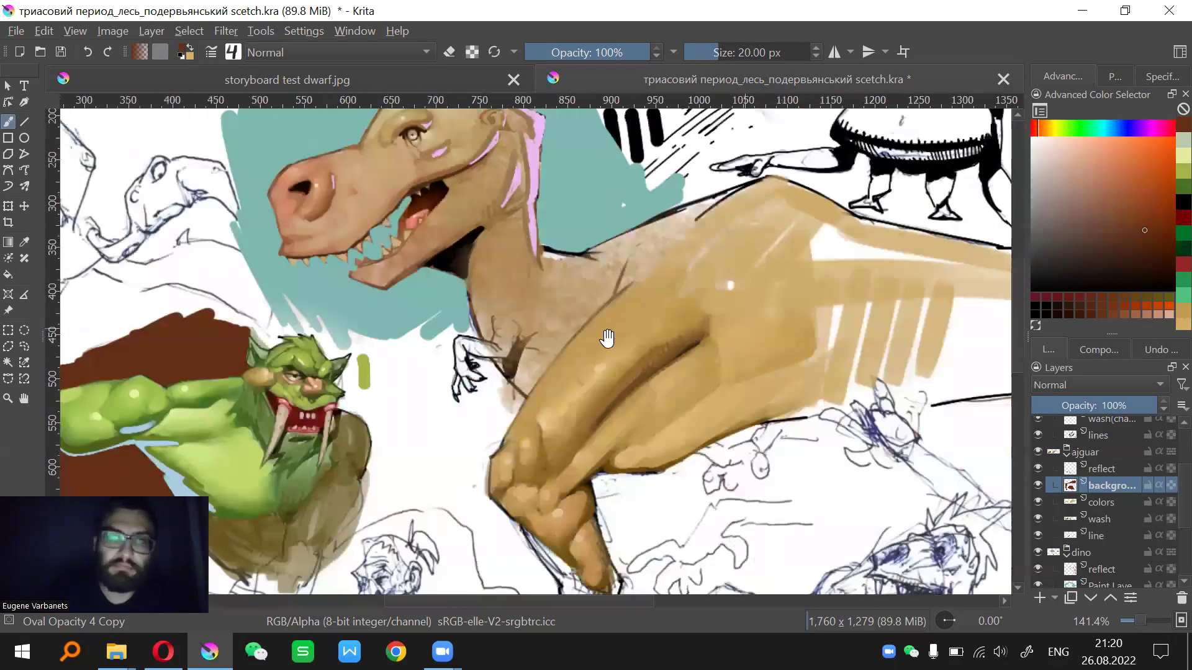
pyautogui.moveTo(946, 373); pyautogui.dragTo(989, 416)
pyautogui.click(1038, 485)
# Examine the dinosaur's head up close, including the pink reflected light on its face and neck
pyautogui.moveTo(534, 280); pyautogui.dragTo(587, 349)
pyautogui.hotkey('ctrl', '+')
pyautogui.hotkey('ctrl', '+')
pyautogui.moveTo(610, 295); pyautogui.dragTo(630, 388)
pyautogui.moveTo(666, 432); pyautogui.dragTo(646, 364)
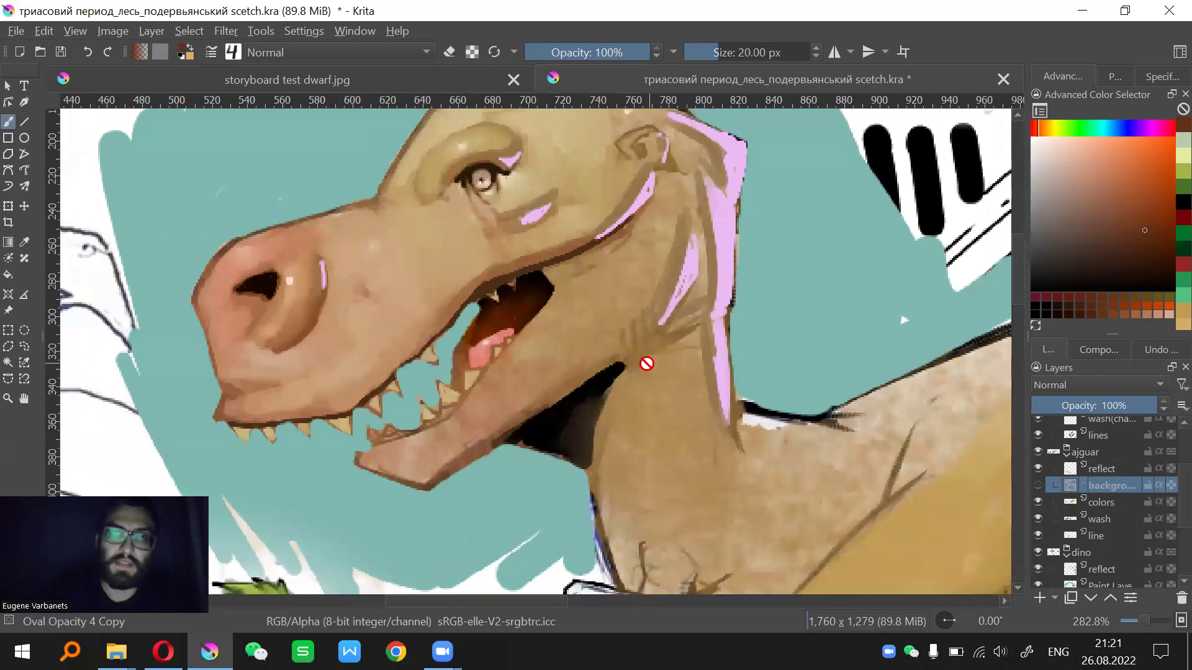
pyautogui.hotkey('ctrl', '-')
pyautogui.hotkey('ctrl', '-')
pyautogui.moveTo(572, 395); pyautogui.dragTo(513, 373)
# Find the inked orangutan drawing and select the orangutang group layer
pyautogui.moveTo(763, 308); pyautogui.dragTo(343, 367)
pyautogui.hotkey('ctrl', '+')
pyautogui.moveTo(692, 300); pyautogui.dragTo(758, 391)
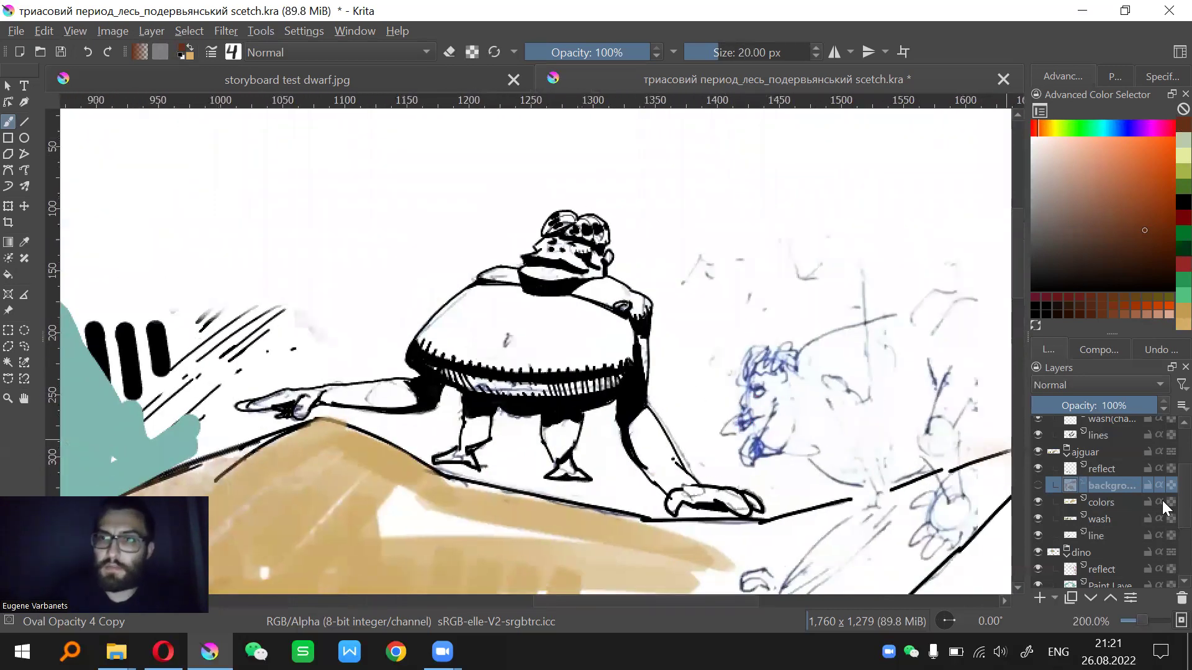
pyautogui.scroll(1, 1164, 481)
pyautogui.scroll(1, 1165, 481)
pyautogui.moveTo(836, 367); pyautogui.dragTo(830, 394)
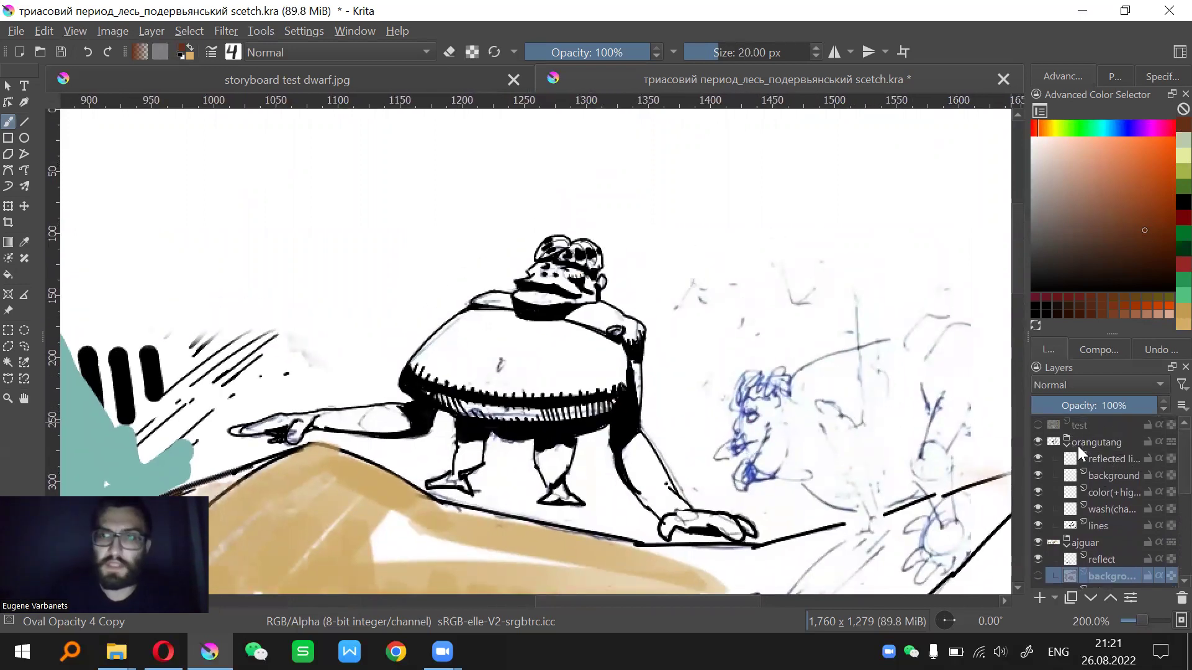
pyautogui.moveTo(760, 288)
pyautogui.mouseDown()
pyautogui.moveTo(760, 329)
pyautogui.moveTo(757, 295)
pyautogui.mouseUp()
pyautogui.moveTo(782, 349); pyautogui.dragTo(777, 329)
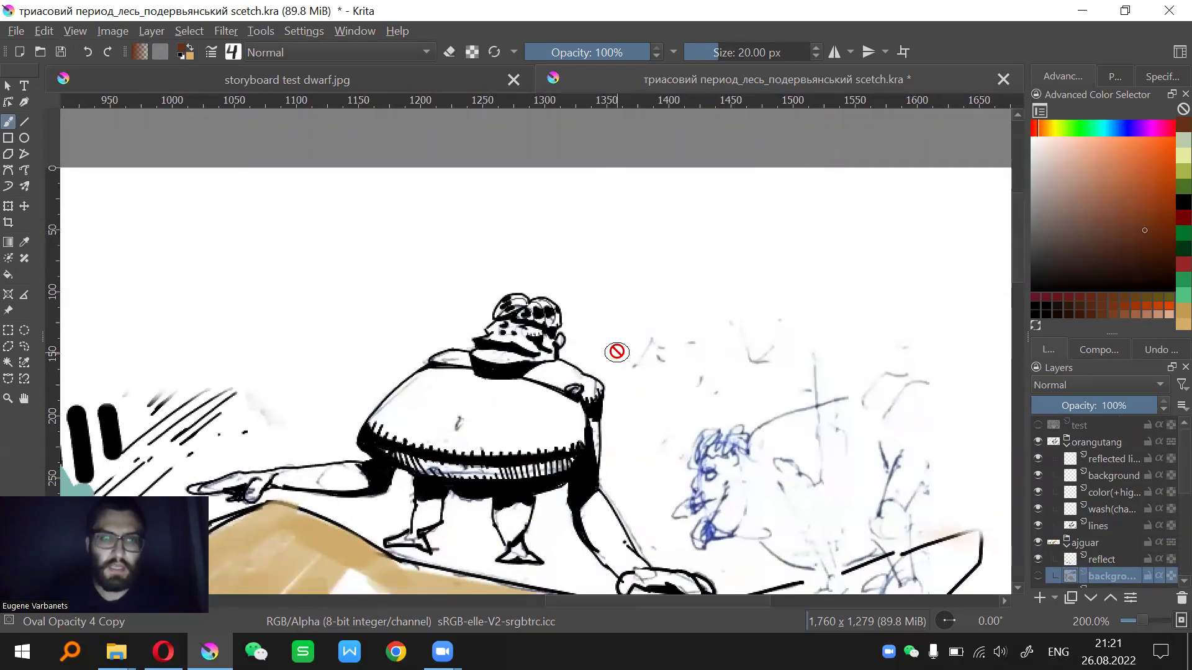
pyautogui.click(1100, 443)
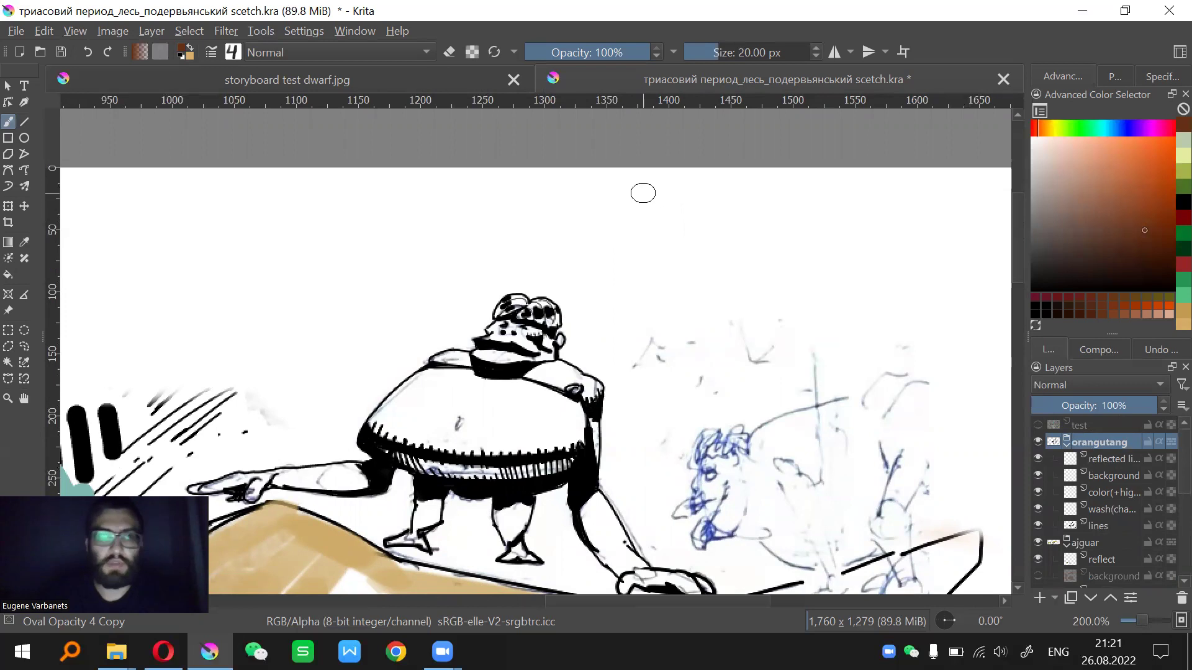
# Switch to the INK 5 Copy brush and set its size to 30 px
pyautogui.moveTo(739, 258); pyautogui.dragTo(705, 285)
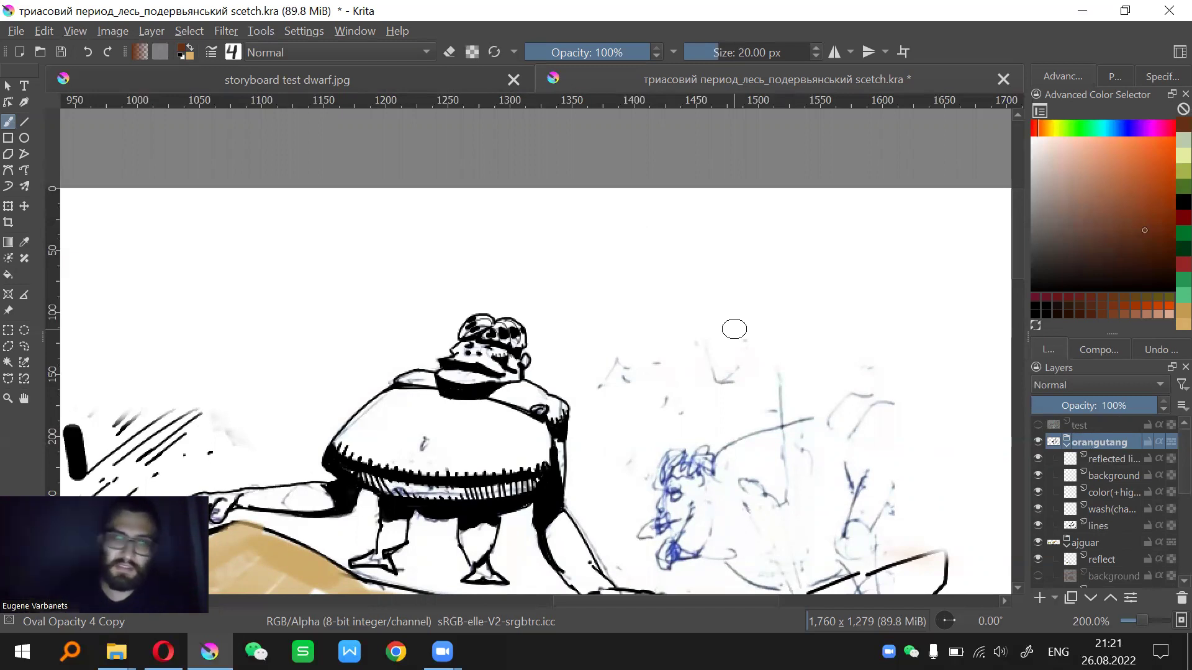
pyautogui.press('/')
pyautogui.press(']')
pyautogui.press(']')
pyautogui.press(']')
pyautogui.press(']')
pyautogui.press(']')
pyautogui.press(']')
pyautogui.press(']')
pyautogui.press(']')
pyautogui.press(']')
pyautogui.press(']')
pyautogui.press(']')
pyautogui.press(']')
pyautogui.press(']')
pyautogui.press(']')
pyautogui.press(']')
pyautogui.press(']')
pyautogui.press(']')
pyautogui.press(']')
pyautogui.press(']')
pyautogui.press(']')
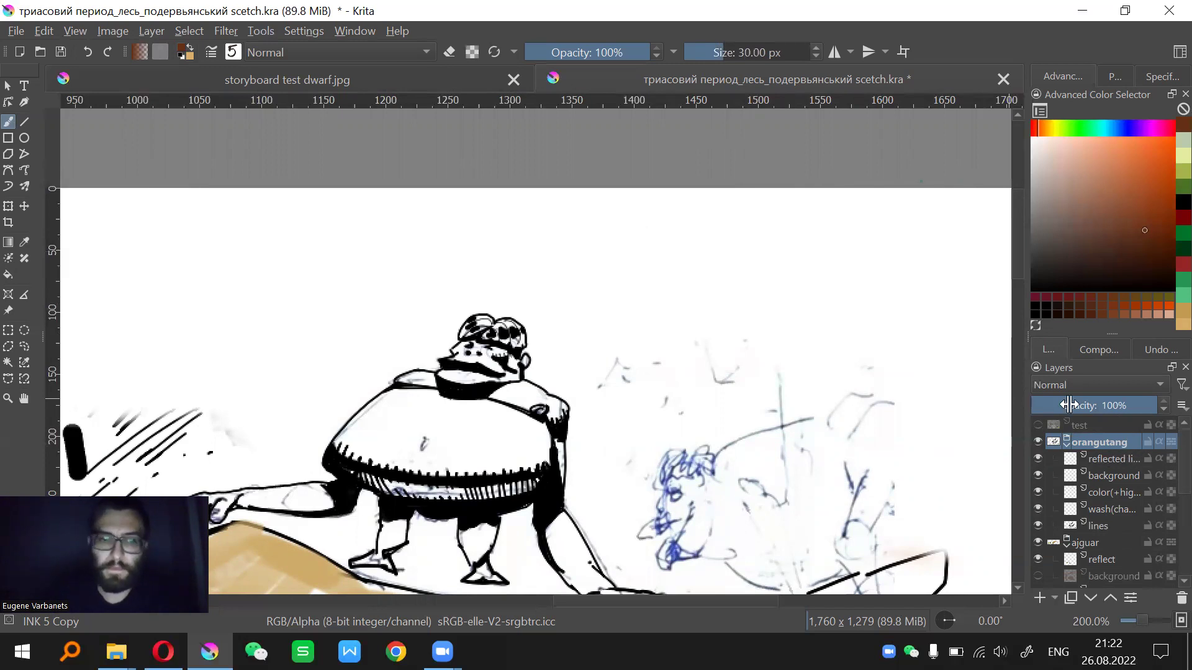
# Add a new paint layer and move it out of the orangutang group, directly above it
pyautogui.press('Insert')
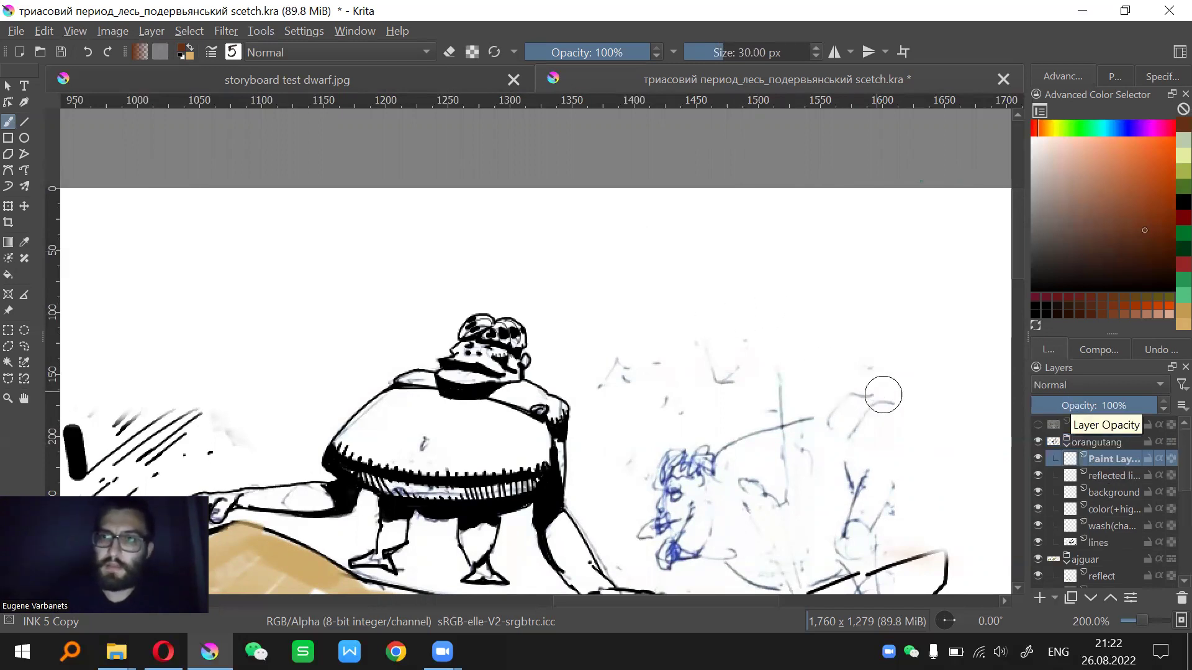
pyautogui.moveTo(1086, 459); pyautogui.dragTo(1099, 433)
# Try dark brown strokes with the INK 5 and Oval Opacity 4 brushes above the pencil sketch and undo them
pyautogui.moveTo(728, 218); pyautogui.dragTo(697, 335)
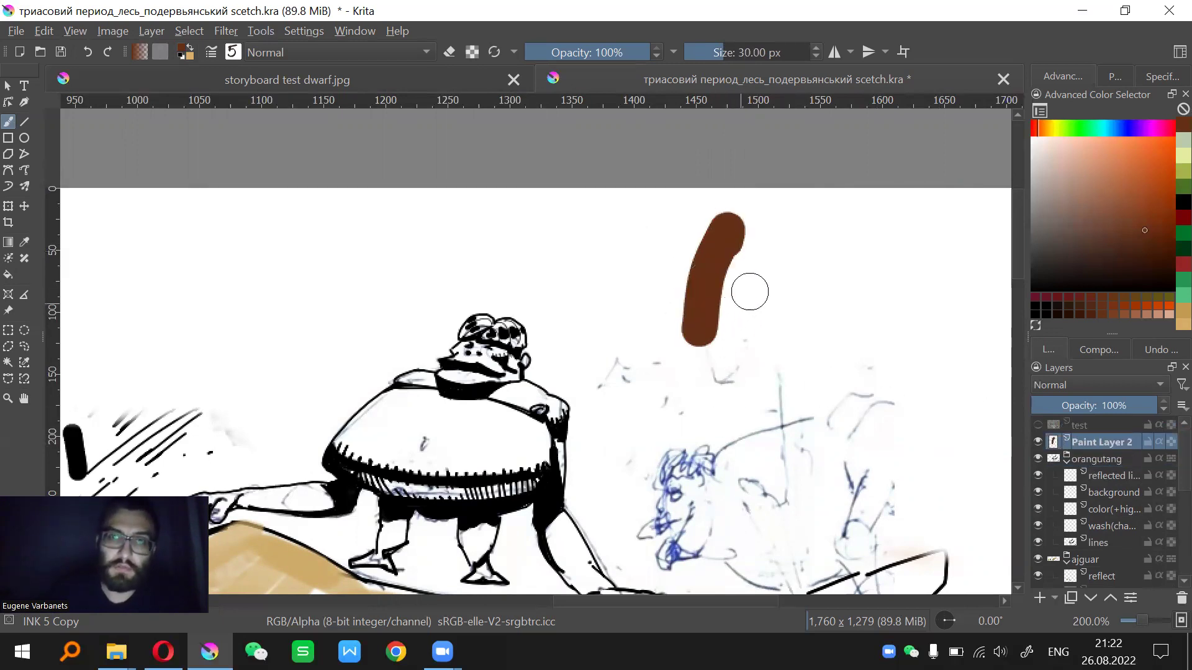
pyautogui.moveTo(748, 283); pyautogui.dragTo(737, 390)
pyautogui.press('/')
pyautogui.moveTo(802, 262); pyautogui.dragTo(776, 395)
pyautogui.moveTo(668, 308); pyautogui.dragTo(657, 316)
pyautogui.moveTo(651, 345)
pyautogui.mouseDown()
pyautogui.moveTo(668, 368)
pyautogui.moveTo(711, 378)
pyautogui.mouseUp()
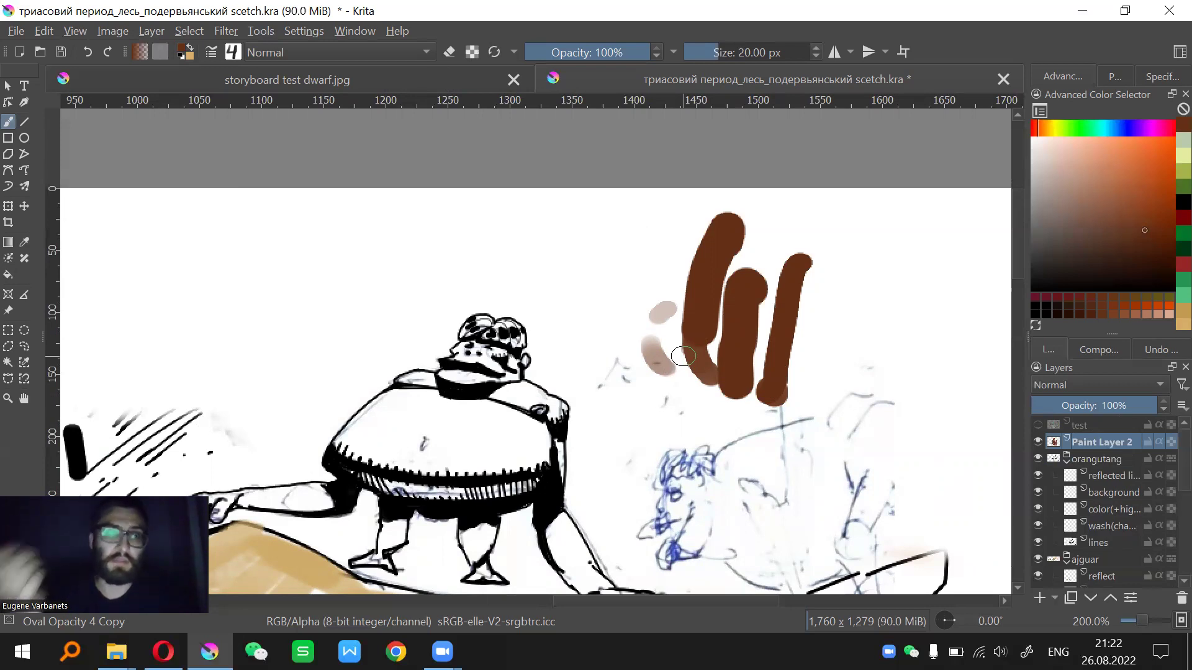
pyautogui.hotkey('ctrl', 'z')
pyautogui.hotkey('ctrl', 'z')
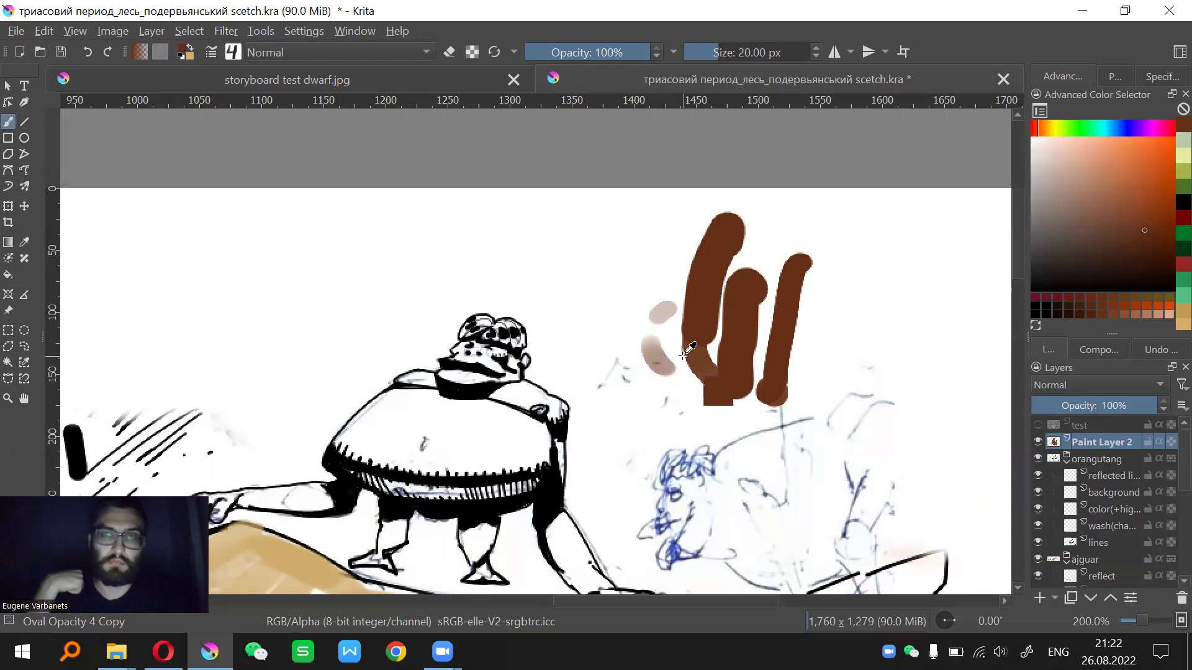
pyautogui.hotkey('ctrl', 'z')
pyautogui.hotkey('ctrl', 'z')
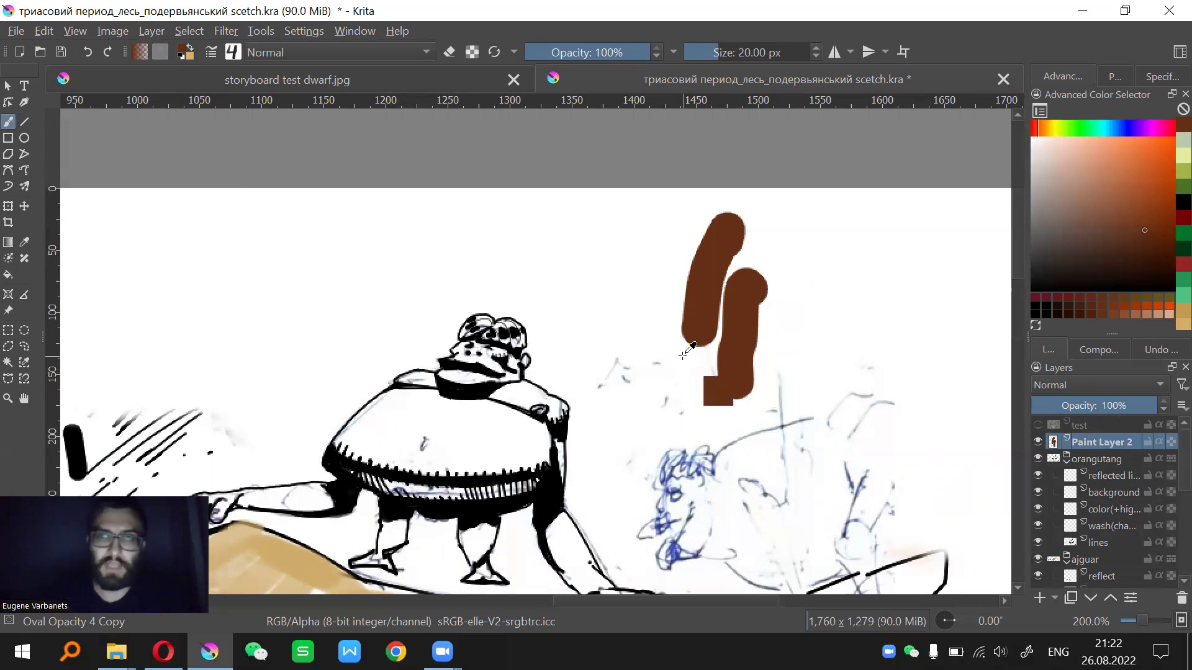
pyautogui.hotkey('ctrl', 'z')
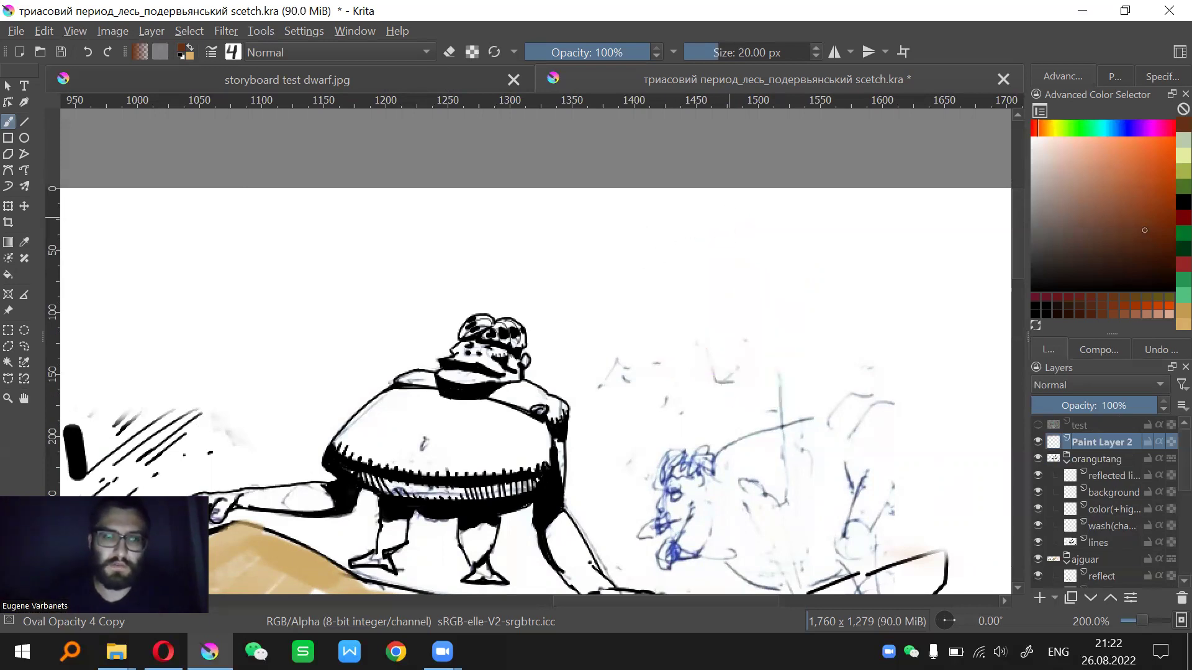
# Switch to the Airbrush Soft brush, test a wide dark brown haze and reduce the brush size to 41 px
pyautogui.press('/')
pyautogui.moveTo(660, 277)
pyautogui.mouseDown()
pyautogui.moveTo(689, 310)
pyautogui.moveTo(710, 285)
pyautogui.mouseUp()
pyautogui.press('[')
pyautogui.press('[')
pyautogui.press('[')
pyautogui.press('[')
pyautogui.press('[')
pyautogui.press('[')
pyautogui.press('[')
pyautogui.press('[')
pyautogui.press('[')
pyautogui.press('[')
pyautogui.press('[')
pyautogui.press('[')
pyautogui.press('[')
pyautogui.press('[')
# Try soft, near-vertical dark brown airbrush strokes at 41 px above the pencil sketch and undo them
pyautogui.moveTo(706, 264); pyautogui.dragTo(696, 310)
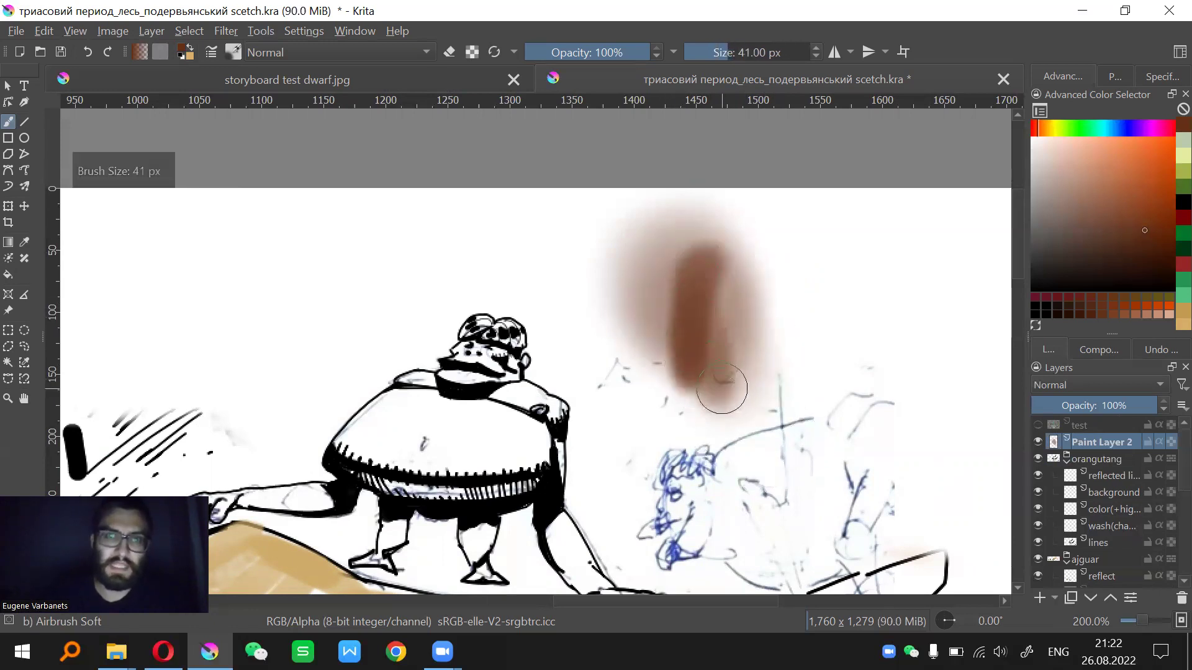
pyautogui.hotkey('ctrl', 'z')
pyautogui.hotkey('ctrl', 'z')
pyautogui.moveTo(670, 289)
pyautogui.mouseDown()
pyautogui.moveTo(685, 324)
pyautogui.moveTo(704, 353)
pyautogui.moveTo(708, 239)
pyautogui.moveTo(727, 399)
pyautogui.moveTo(744, 378)
pyautogui.moveTo(742, 389)
pyautogui.moveTo(687, 229)
pyautogui.moveTo(694, 333)
pyautogui.moveTo(710, 384)
pyautogui.moveTo(733, 403)
pyautogui.mouseUp()
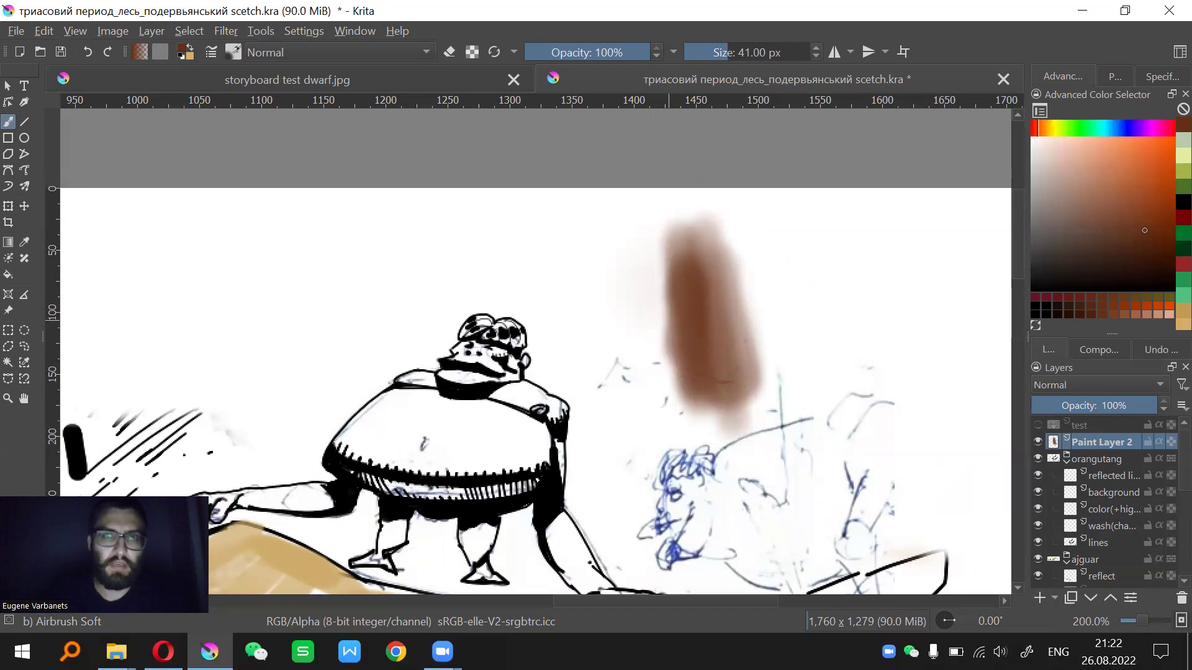
pyautogui.hotkey('ctrl', 'z')
pyautogui.hotkey('ctrl', 'z')
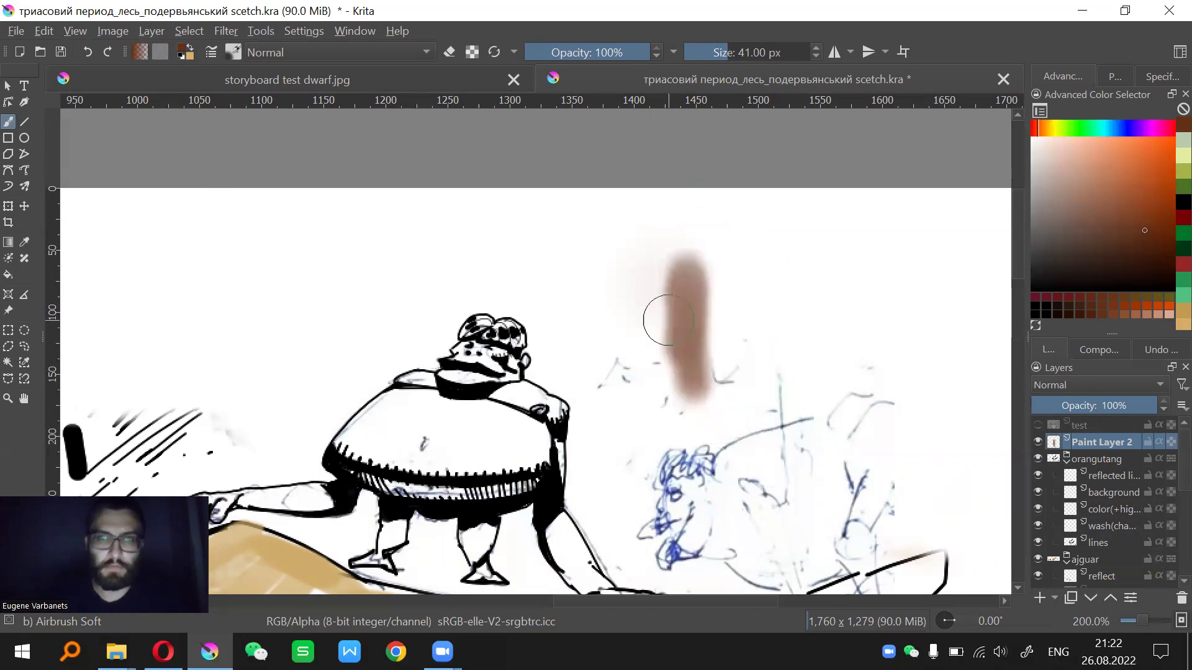
pyautogui.hotkey('ctrl', 'z')
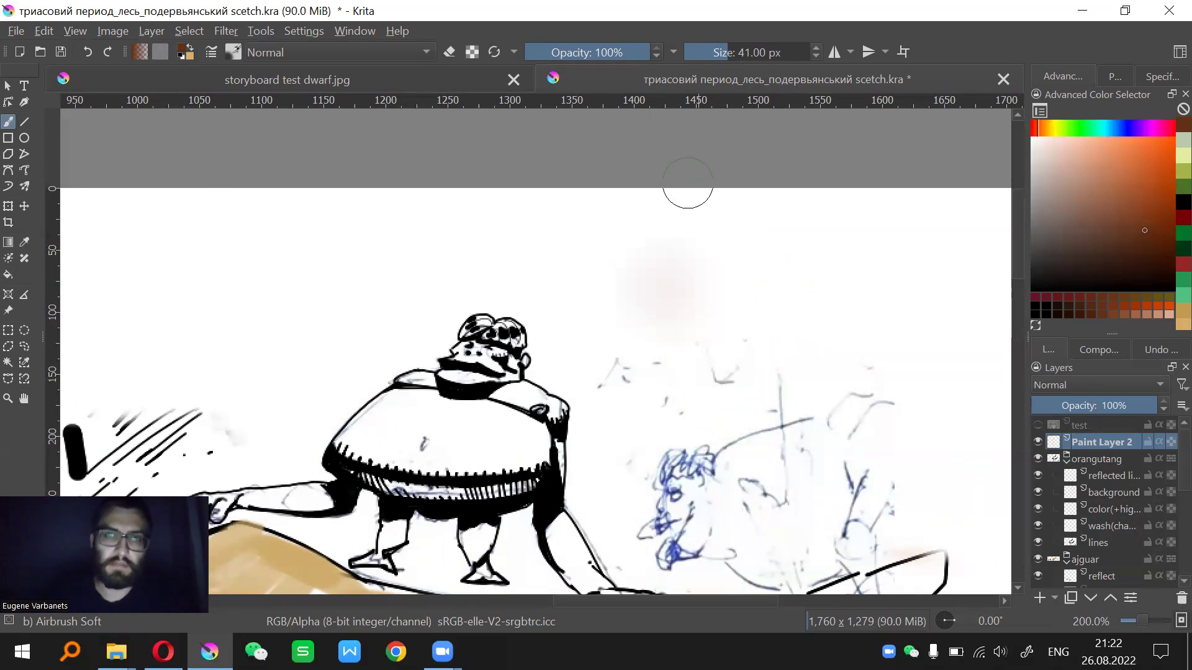
# Try three parallel hard-edged dark brown strokes with the Oval Opacity 4 Copy brush and undo them
pyautogui.press('/')
pyautogui.moveTo(699, 329); pyautogui.dragTo(692, 321)
pyautogui.hotkey('ctrl', '+')
pyautogui.hotkey('ctrl', '+')
pyautogui.moveTo(692, 163)
pyautogui.mouseDown()
pyautogui.moveTo(706, 302)
pyautogui.moveTo(654, 318)
pyautogui.mouseUp()
pyautogui.moveTo(637, 186); pyautogui.dragTo(689, 422)
pyautogui.moveTo(705, 190); pyautogui.dragTo(738, 398)
pyautogui.scroll(-3, 718, 276)
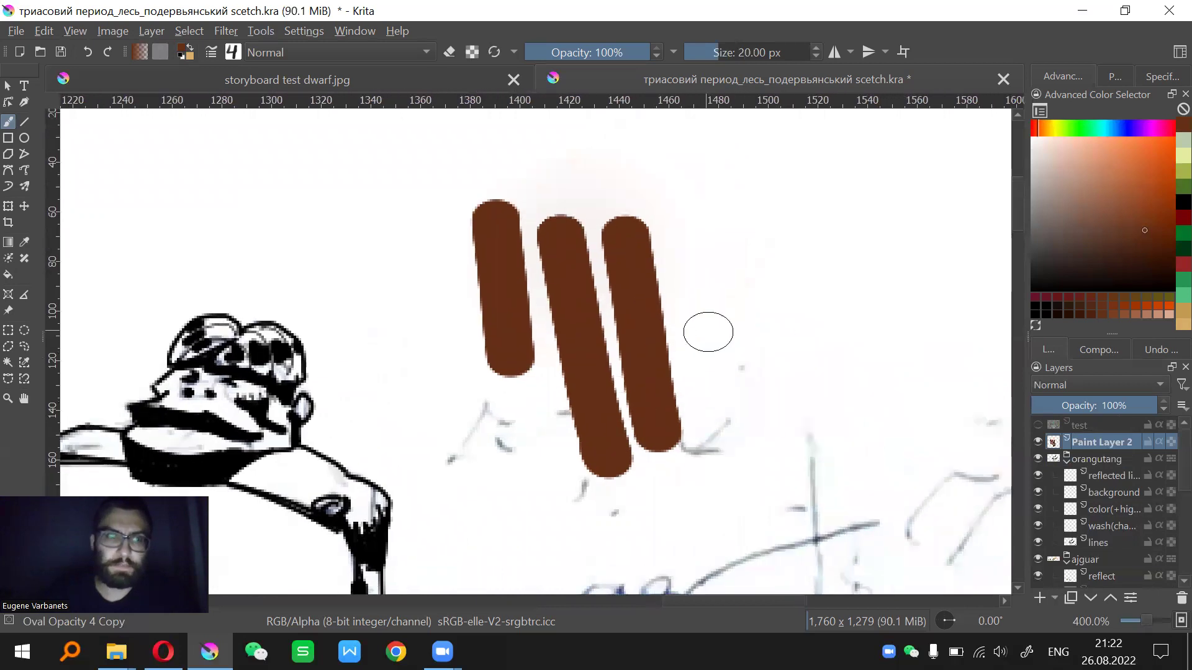
pyautogui.hotkey('ctrl', 'z')
pyautogui.hotkey('ctrl', 'z')
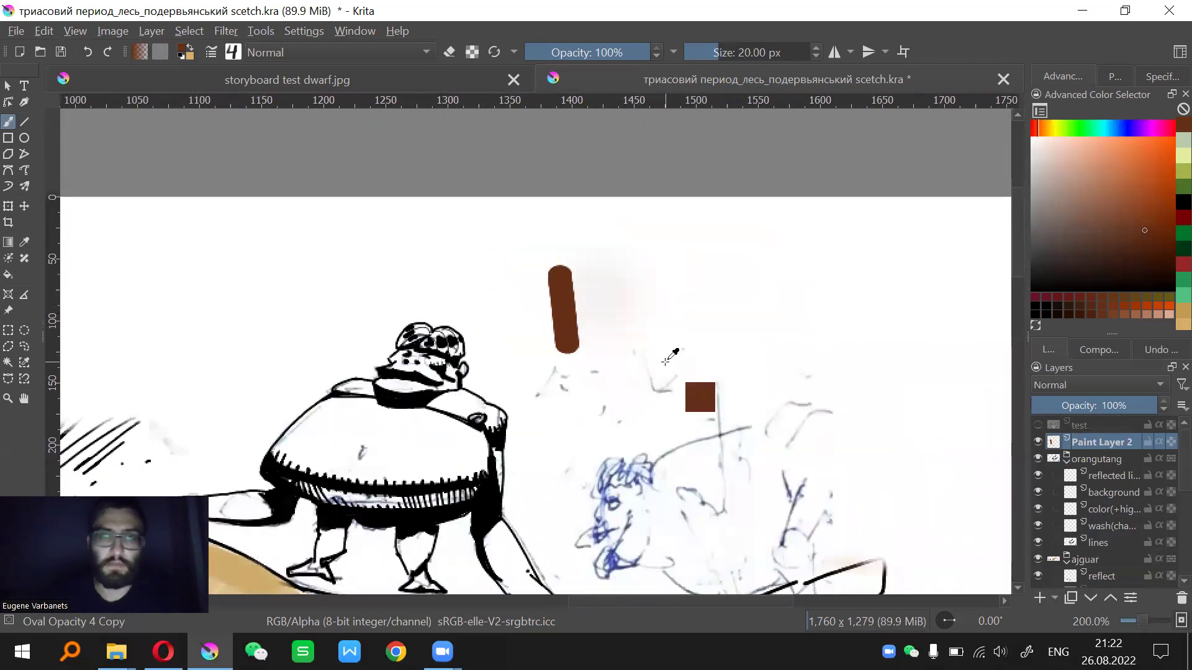
pyautogui.moveTo(621, 341); pyautogui.dragTo(672, 330)
pyautogui.hotkey('ctrl', 'z')
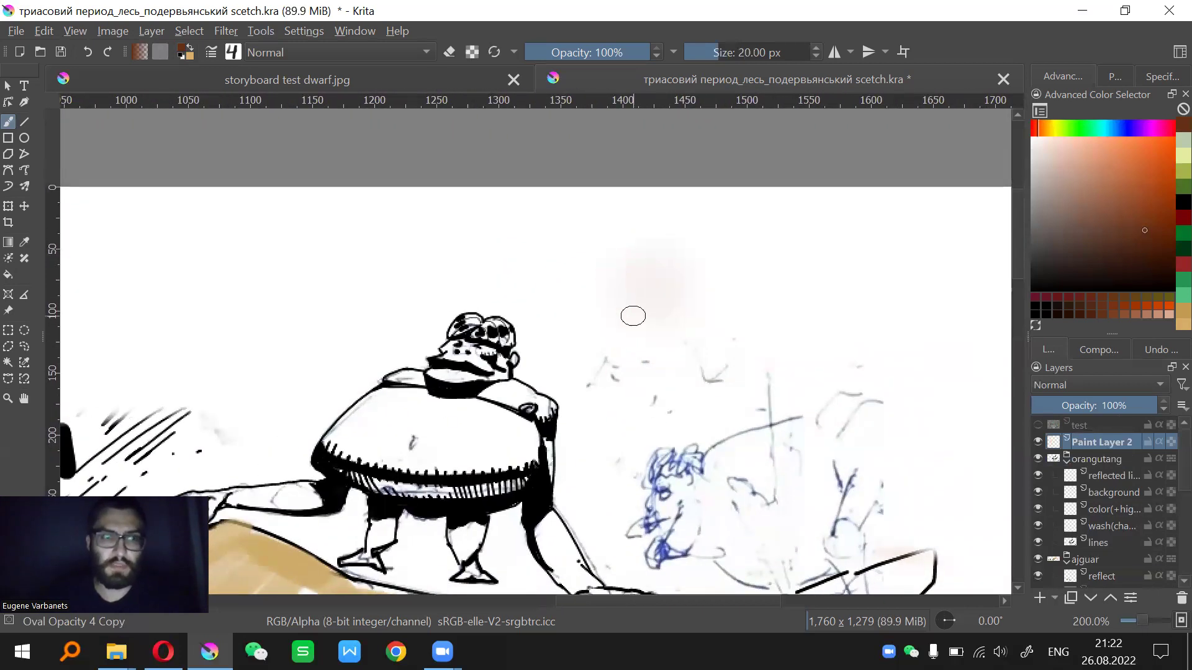
# Try a soft, overlapping rounded dark brown patch with the 41 px Airbrush Soft brush and undo it
pyautogui.moveTo(669, 232); pyautogui.dragTo(649, 248)
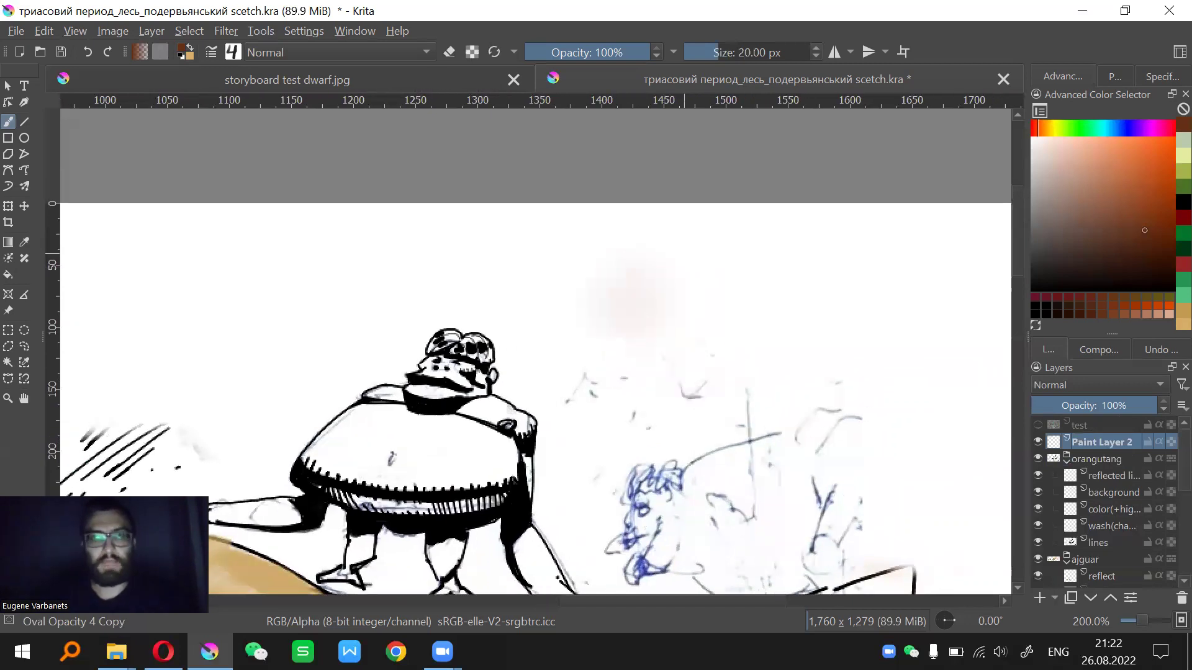
pyautogui.scroll(3, 638, 326)
pyautogui.moveTo(613, 309)
pyautogui.mouseDown()
pyautogui.moveTo(602, 347)
pyautogui.moveTo(610, 415)
pyautogui.moveTo(613, 309)
pyautogui.moveTo(726, 451)
pyautogui.moveTo(586, 276)
pyautogui.moveTo(605, 257)
pyautogui.moveTo(768, 357)
pyautogui.moveTo(759, 389)
pyautogui.moveTo(768, 320)
pyautogui.moveTo(724, 300)
pyautogui.moveTo(702, 307)
pyautogui.moveTo(722, 367)
pyautogui.moveTo(750, 409)
pyautogui.mouseUp()
pyautogui.press('/')
pyautogui.hotkey('ctrl', 'z')
pyautogui.hotkey('ctrl', 'z')
pyautogui.hotkey('ctrl', 'z')
pyautogui.hotkey('ctrl', 'z')
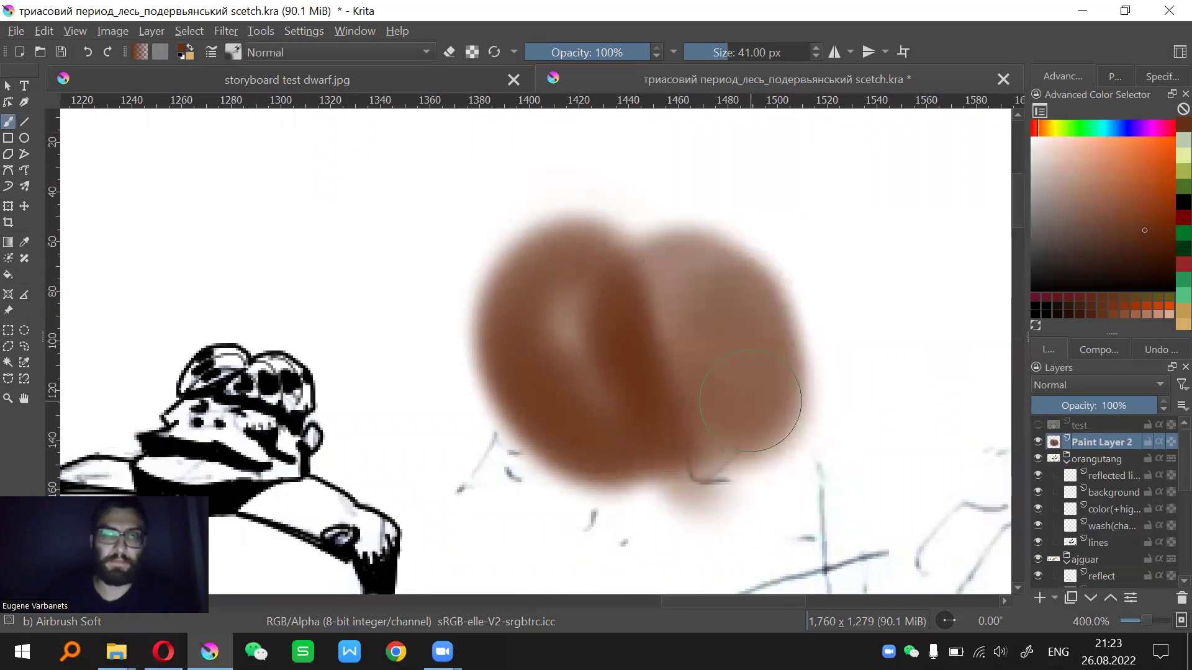
pyautogui.moveTo(652, 378); pyautogui.dragTo(623, 393)
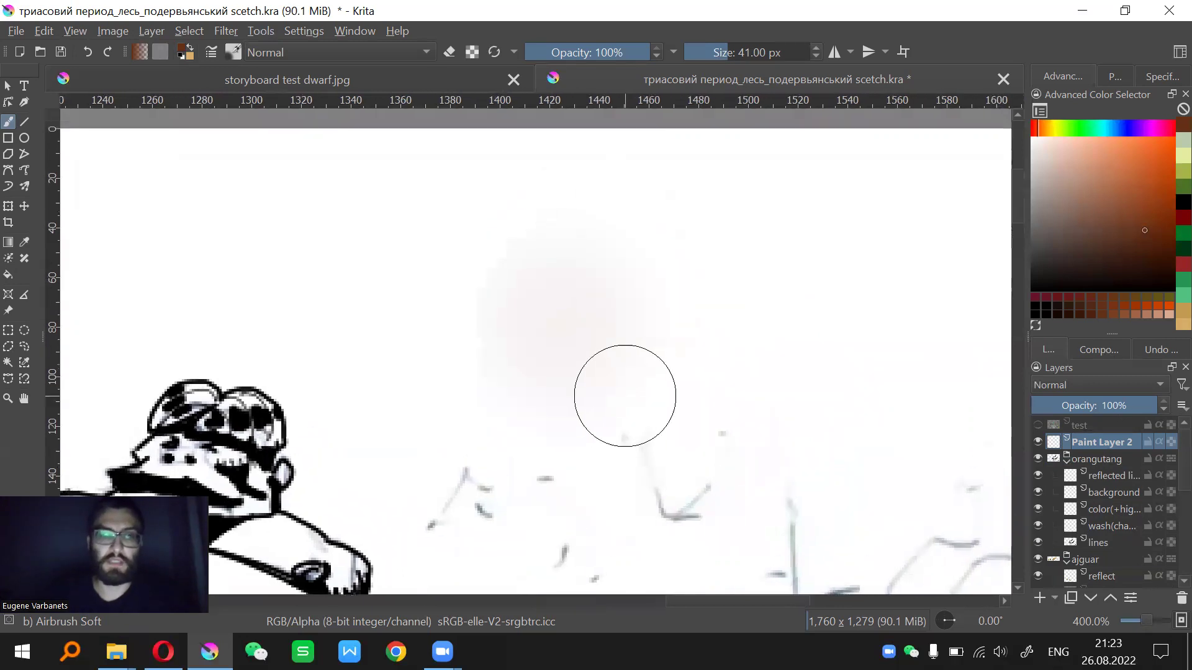
# Switch to the INK 5 Copy brush at 16 px, try a vertical dark brown stroke and undo it
pyautogui.press('/')
pyautogui.press('[')
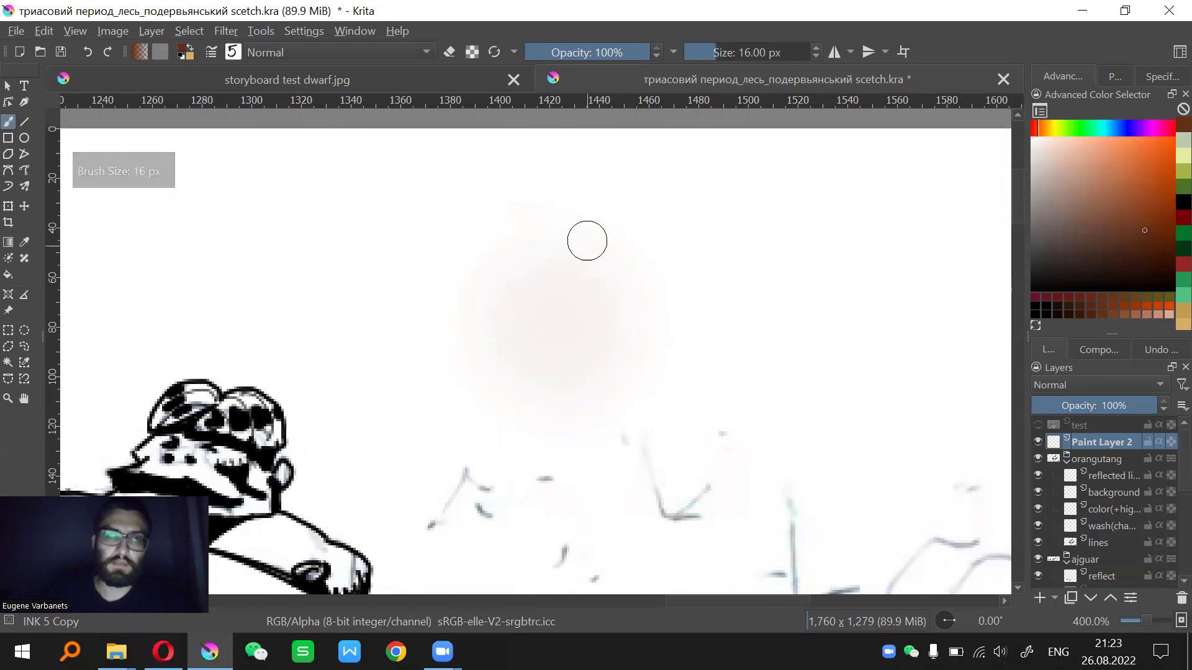
pyautogui.click(590, 226)
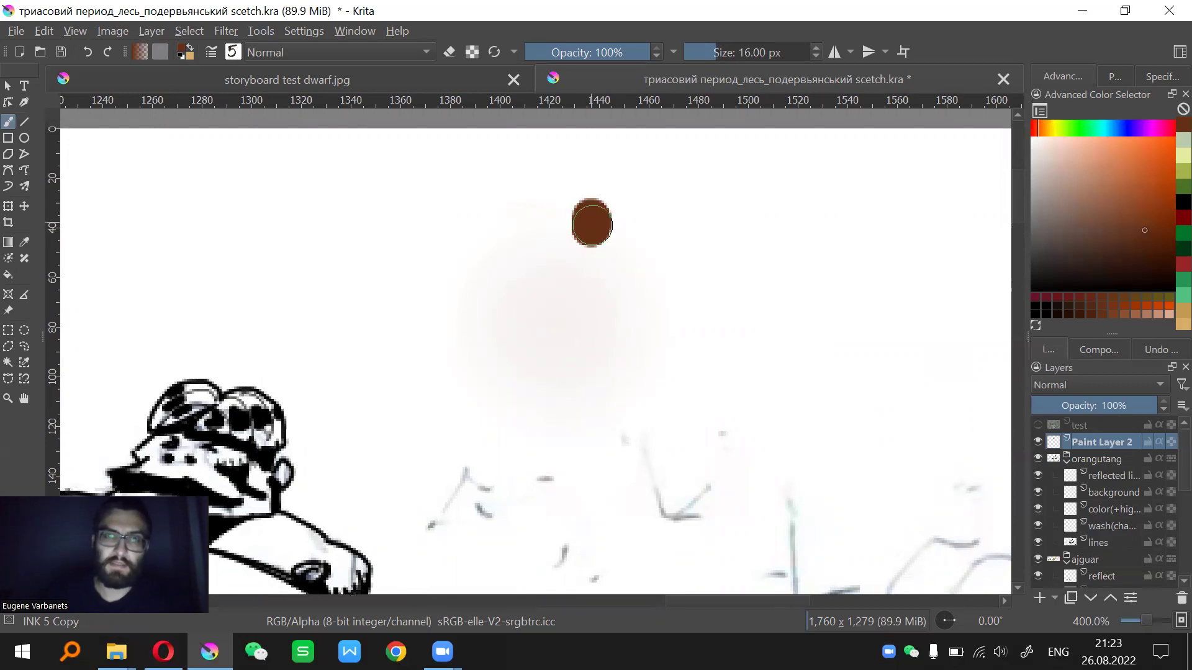
pyautogui.moveTo(591, 221); pyautogui.dragTo(602, 407)
pyautogui.press('-')
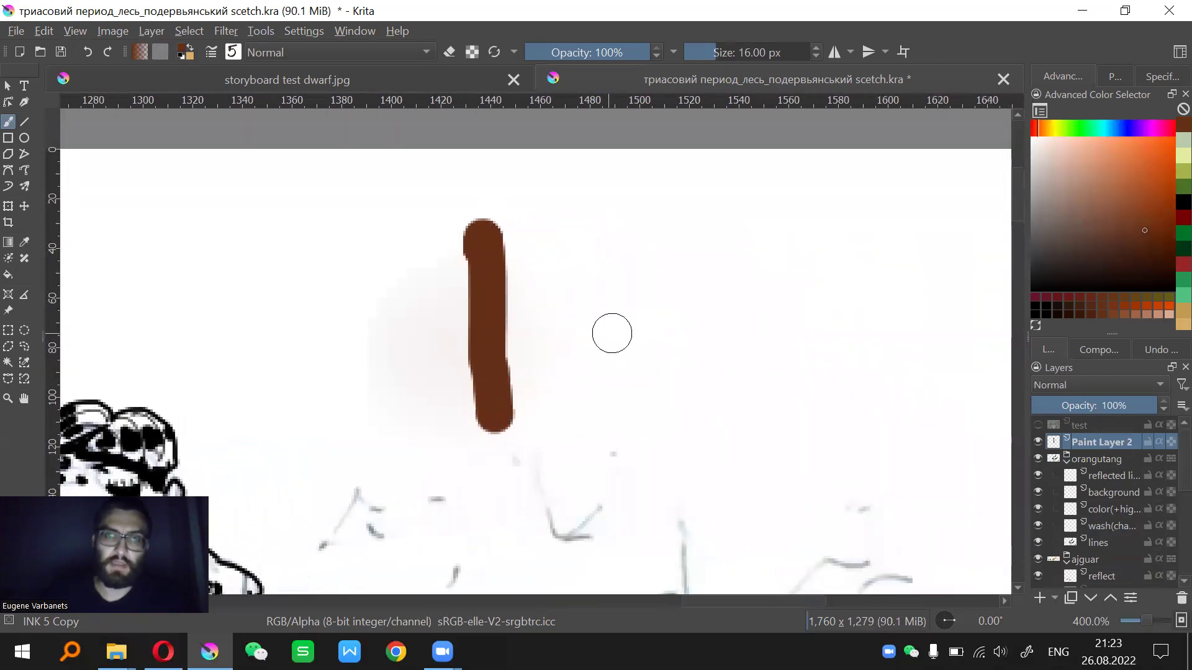
pyautogui.press('+')
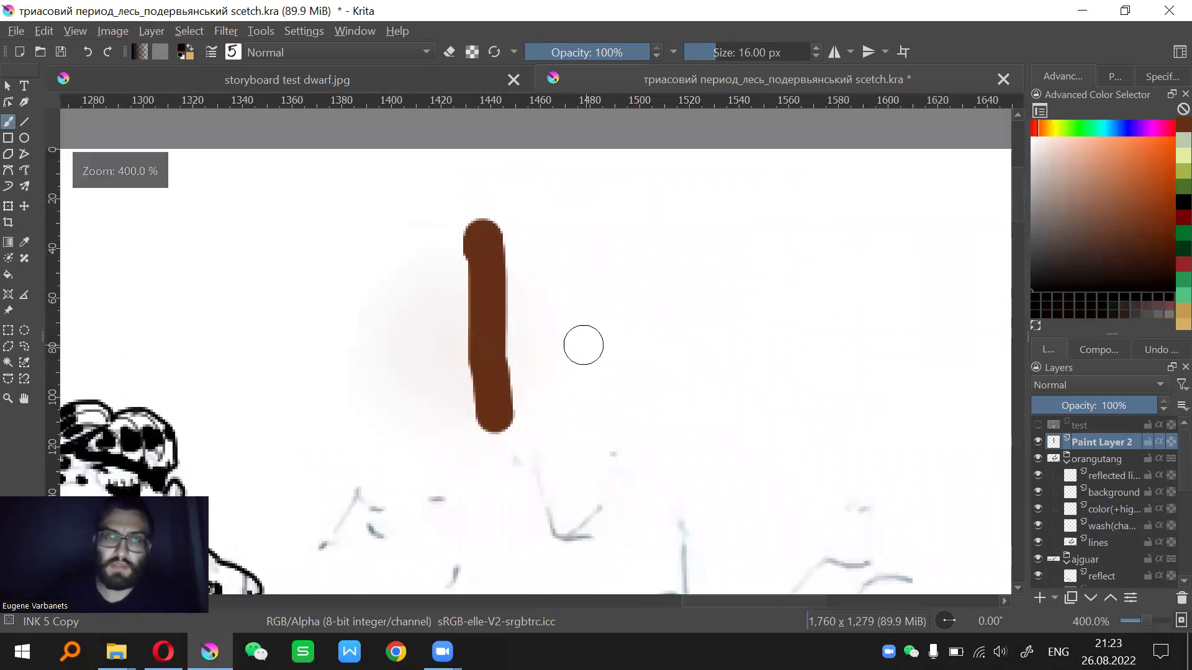
pyautogui.hotkey('ctrl', 'z')
pyautogui.hotkey('ctrl', 'z')
# Set the brush size to 14 px and paint a slightly curved diagonal black stroke above the pencil sketch
pyautogui.press('[')
pyautogui.moveTo(429, 387); pyautogui.dragTo(630, 252)
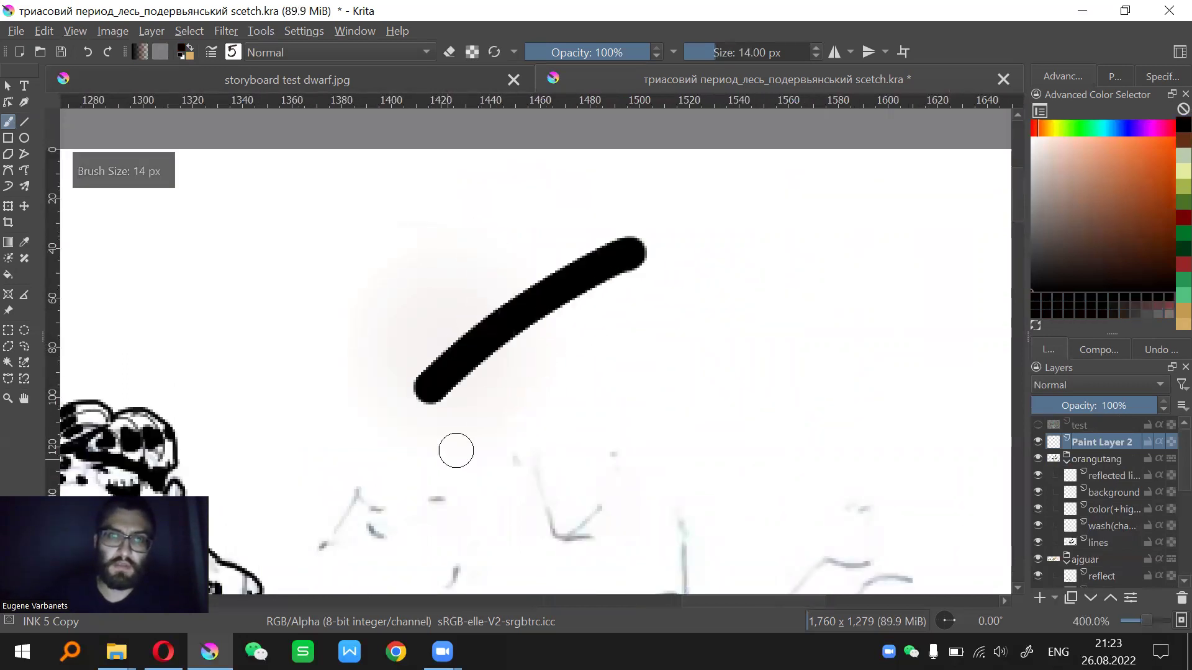
# Try a second 14 px diagonal black stroke, then two thinner parallel diagonals beside it at 6 px
pyautogui.moveTo(456, 448); pyautogui.dragTo(681, 289)
pyautogui.press('[')
pyautogui.press('[')
pyautogui.press('[')
pyautogui.moveTo(535, 464); pyautogui.dragTo(776, 303)
pyautogui.moveTo(570, 494); pyautogui.dragTo(869, 294)
# Try three near-vertical 6 px strokes across the thin diagonals and two more thin diagonals beside the thick ones
pyautogui.moveTo(703, 202); pyautogui.dragTo(767, 398)
pyautogui.moveTo(767, 208); pyautogui.dragTo(823, 401)
pyautogui.moveTo(828, 219); pyautogui.dragTo(873, 397)
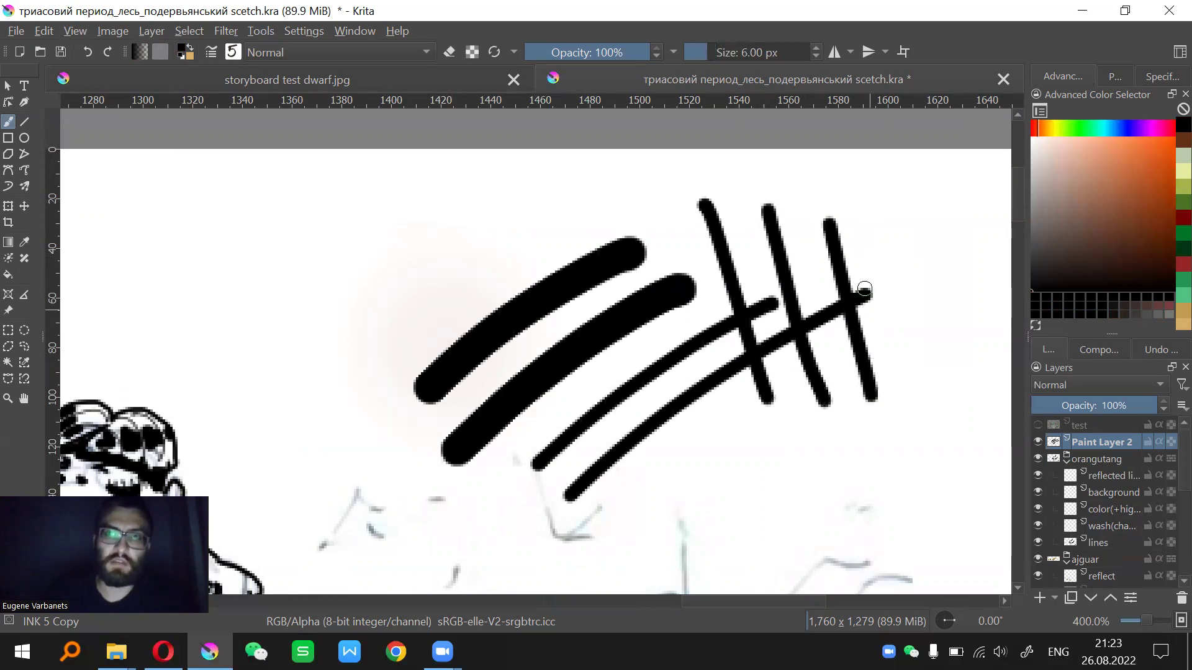
pyautogui.moveTo(350, 348); pyautogui.dragTo(568, 229)
pyautogui.moveTo(342, 386); pyautogui.dragTo(641, 229)
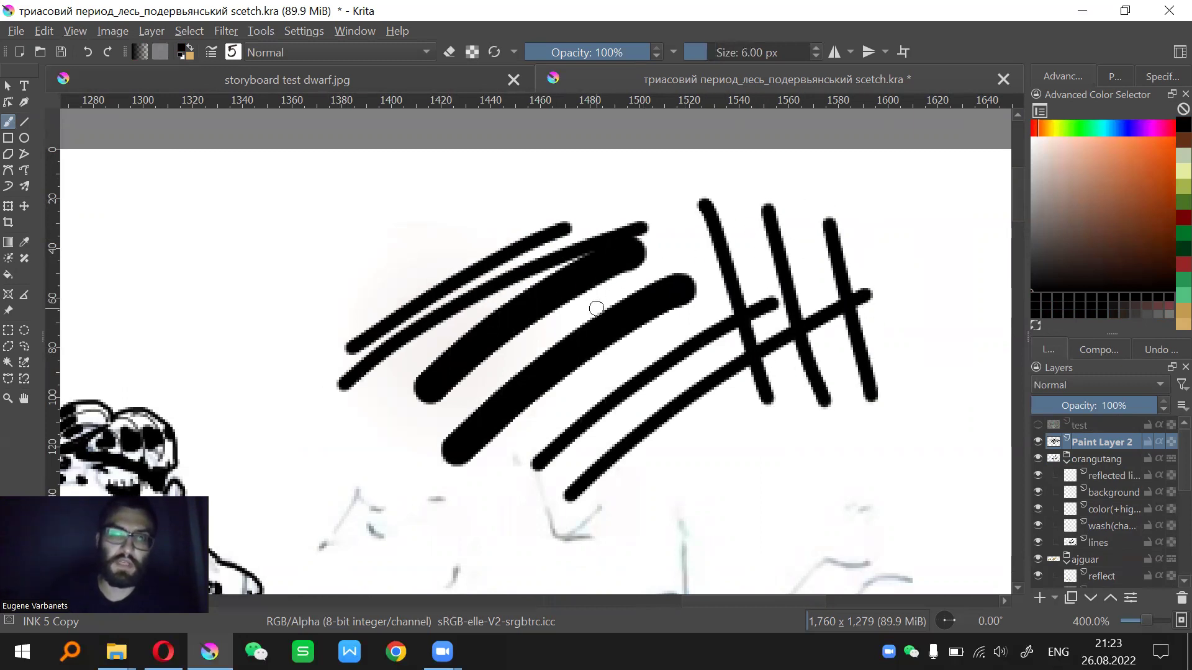
# Try cross-hatching the group of thick and thin diagonals with a row of slanted 6 px strokes
pyautogui.moveTo(362, 206); pyautogui.dragTo(452, 449)
pyautogui.moveTo(403, 227); pyautogui.dragTo(514, 464)
pyautogui.moveTo(458, 237); pyautogui.dragTo(583, 472)
pyautogui.moveTo(507, 231)
pyautogui.mouseDown()
pyautogui.moveTo(558, 340)
pyautogui.moveTo(651, 481)
pyautogui.mouseUp()
pyautogui.moveTo(579, 236); pyautogui.dragTo(723, 462)
pyautogui.moveTo(671, 243); pyautogui.dragTo(801, 440)
pyautogui.moveTo(765, 315); pyautogui.dragTo(814, 415)
# Undo the cross-hatching and all the black ink strokes above the pencil sketch
pyautogui.hotkey('ctrl', 'z')
pyautogui.hotkey('ctrl', 'z')
pyautogui.hotkey('ctrl', 'z')
pyautogui.hotkey('ctrl', 'z')
pyautogui.hotkey('ctrl', 'z')
pyautogui.hotkey('ctrl', 'z')
pyautogui.hotkey('ctrl', 'z')
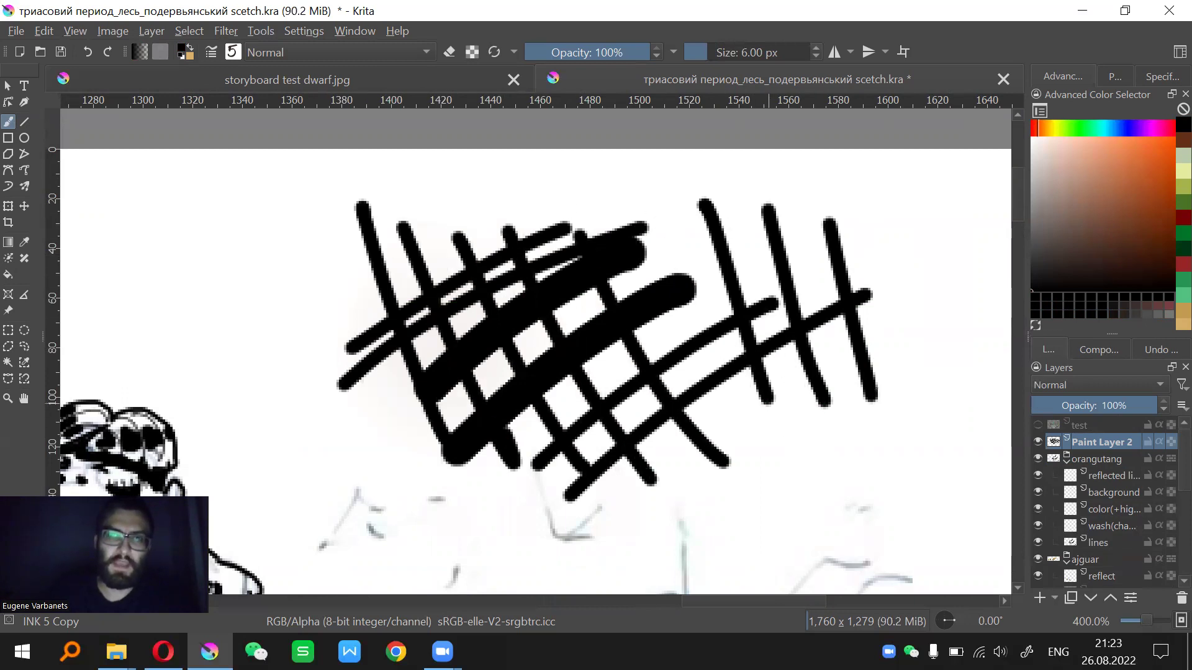
pyautogui.hotkey('ctrl', 'z')
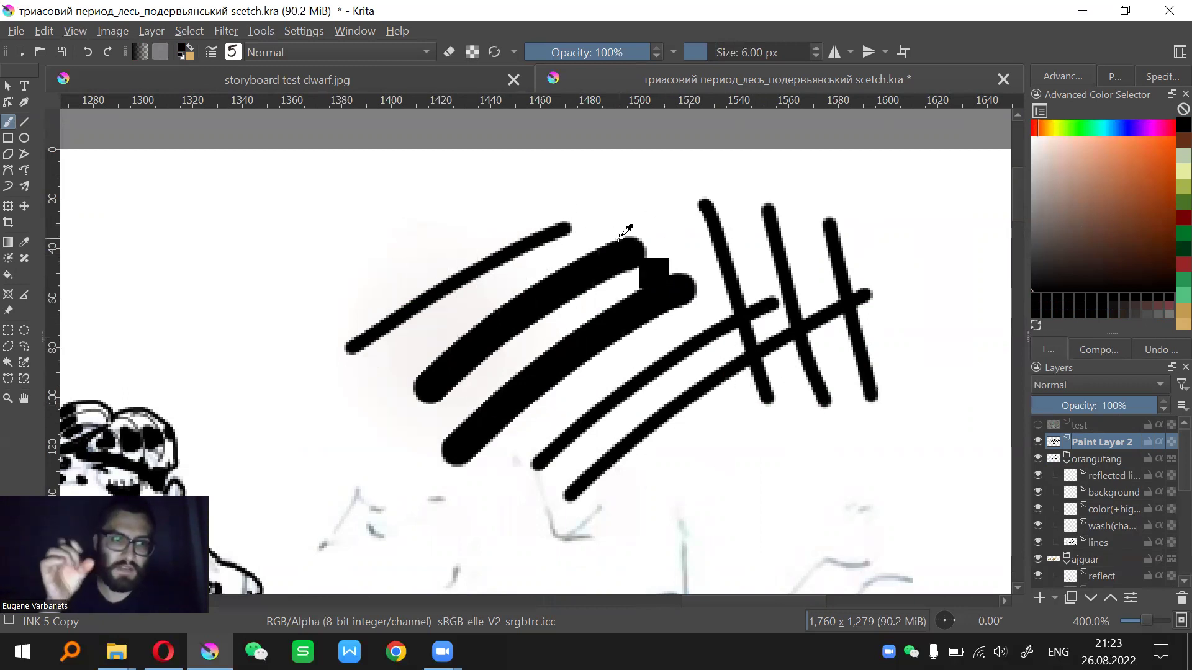
pyautogui.hotkey('ctrl', 'z')
pyautogui.hotkey('ctrl', 'z')
pyautogui.hotkey('ctrl', 'z')
pyautogui.hotkey('ctrl', 'z')
pyautogui.hotkey('ctrl', 'z')
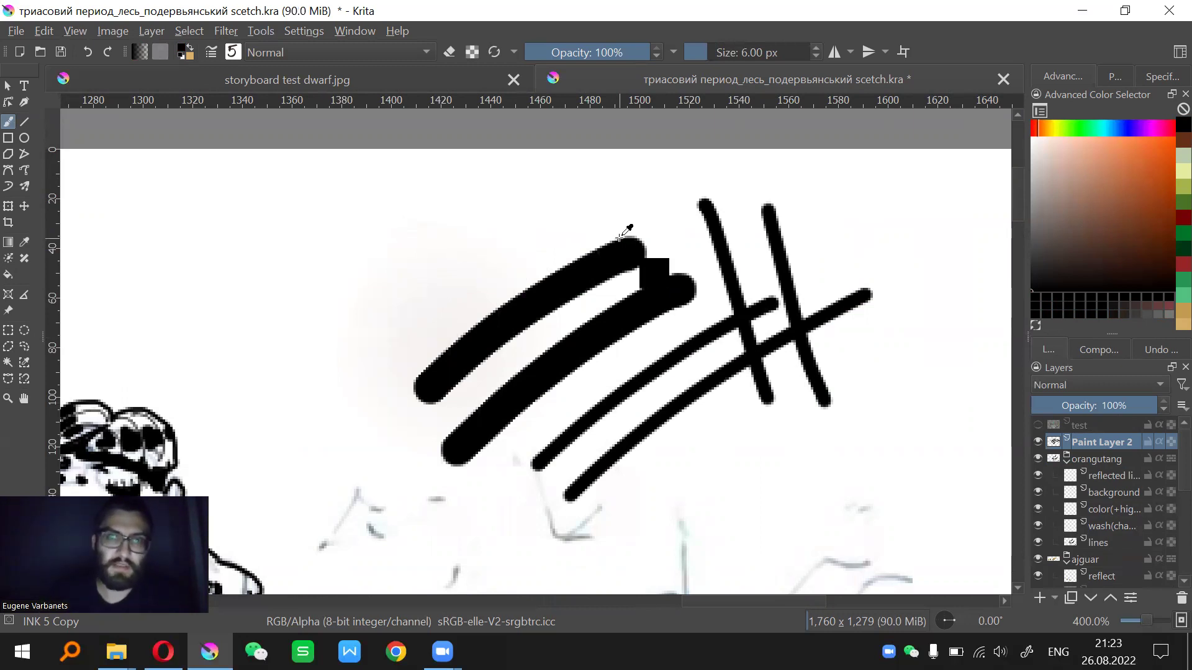
pyautogui.hotkey('ctrl', 'z')
pyautogui.hotkey('ctrl', 'z')
pyautogui.hotkey('ctrl', 'z')
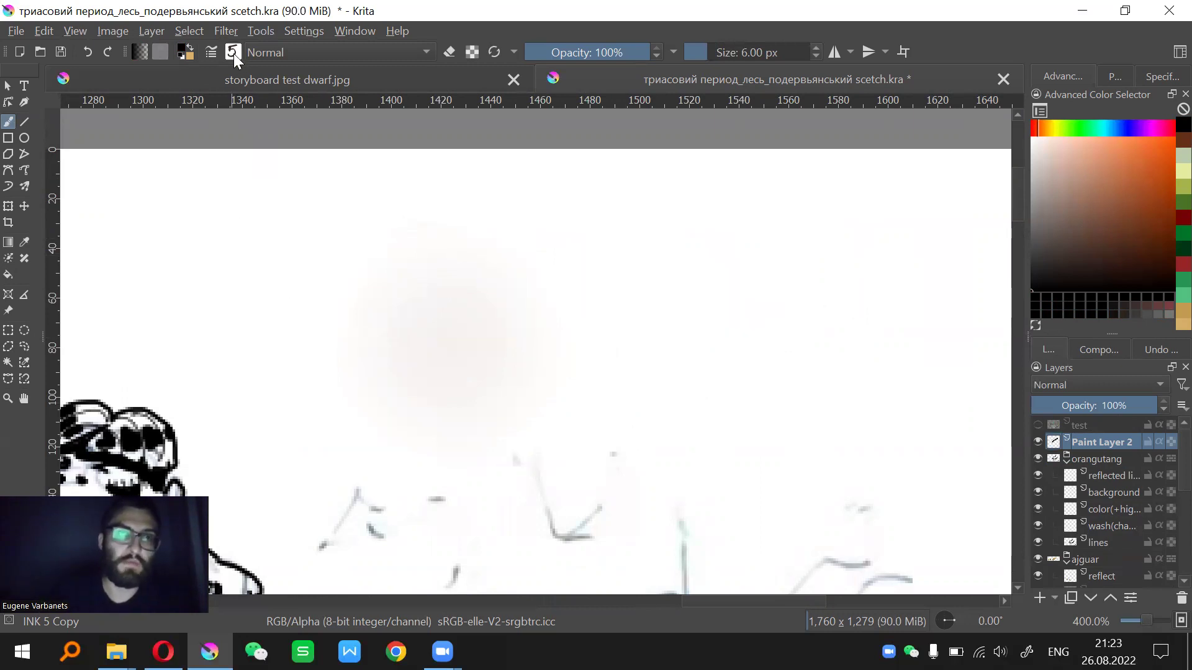
# Choose the Basic-5 Size Copy brush and paint tapered black diagonal strokes of varying thickness above the sketch
pyautogui.click(233, 52)
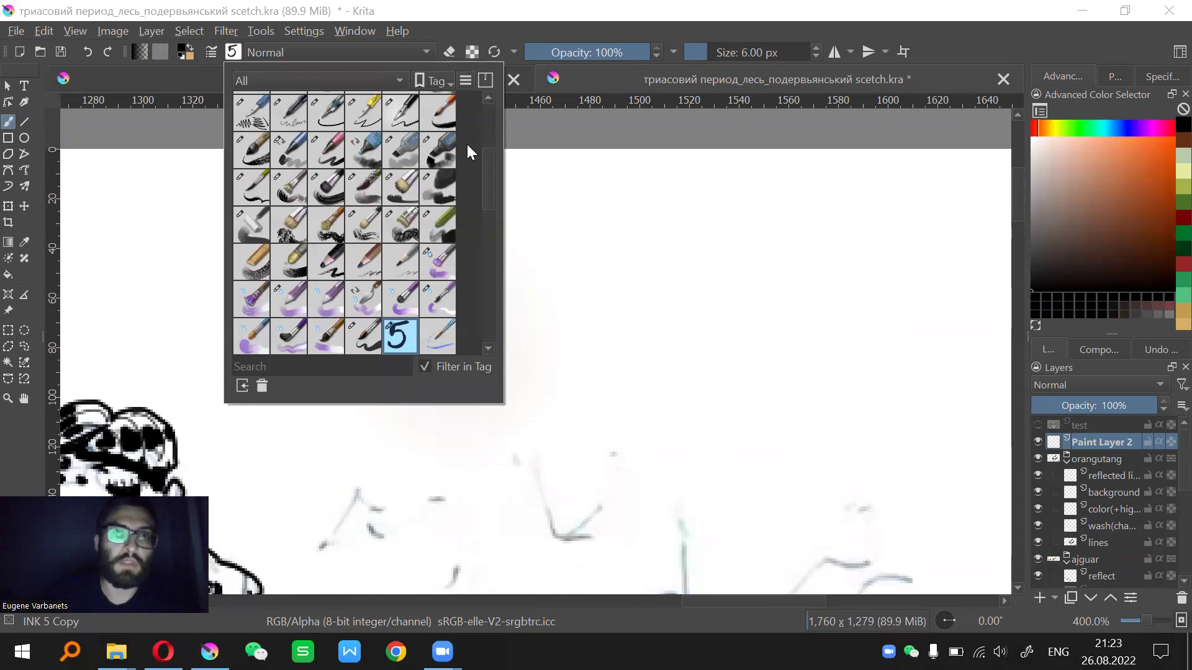
pyautogui.press('/')
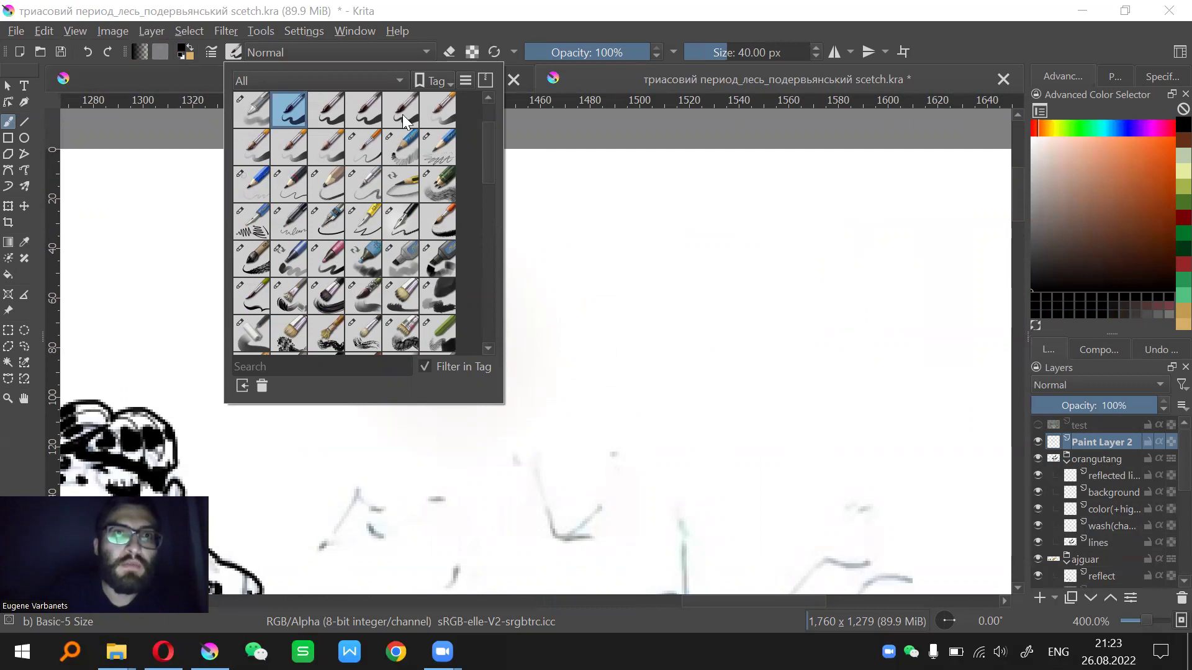
pyautogui.click(334, 113)
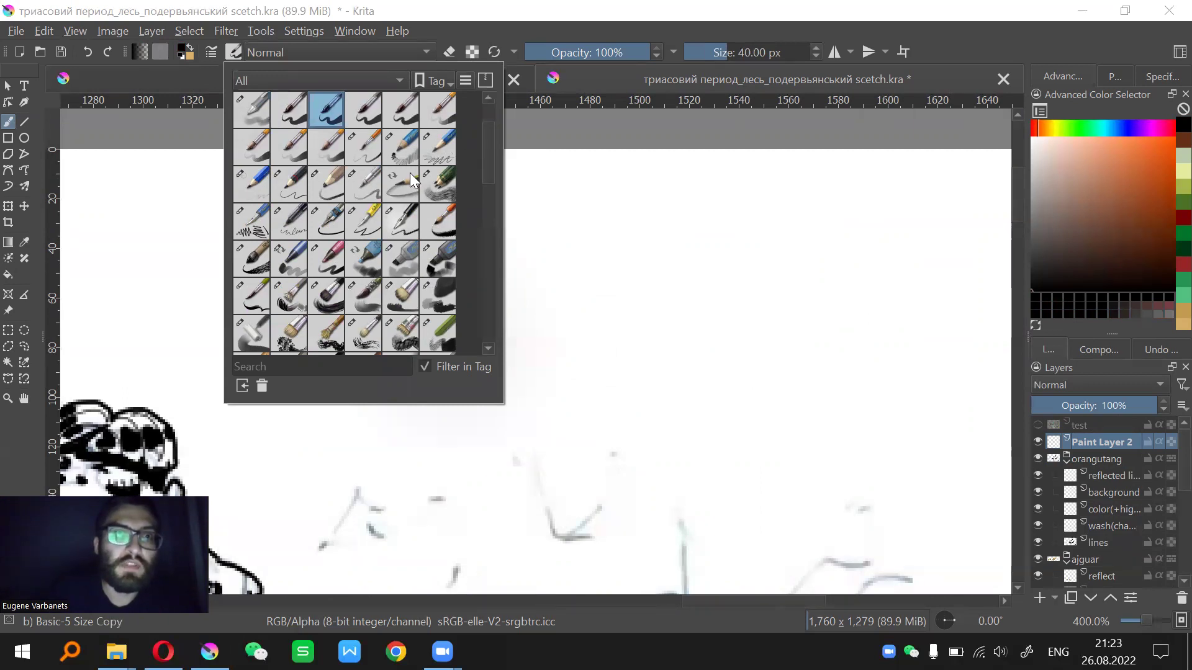
pyautogui.moveTo(664, 282); pyautogui.dragTo(608, 357)
pyautogui.moveTo(769, 285)
pyautogui.mouseDown()
pyautogui.moveTo(555, 422)
pyautogui.moveTo(782, 261)
pyautogui.mouseUp()
pyautogui.moveTo(601, 324); pyautogui.dragTo(562, 334)
pyautogui.moveTo(369, 402)
pyautogui.mouseDown()
pyautogui.moveTo(425, 400)
pyautogui.moveTo(686, 247)
pyautogui.mouseUp()
pyautogui.keyDown('shift'); pyautogui.click(582, 318); pyautogui.keyUp('shift')
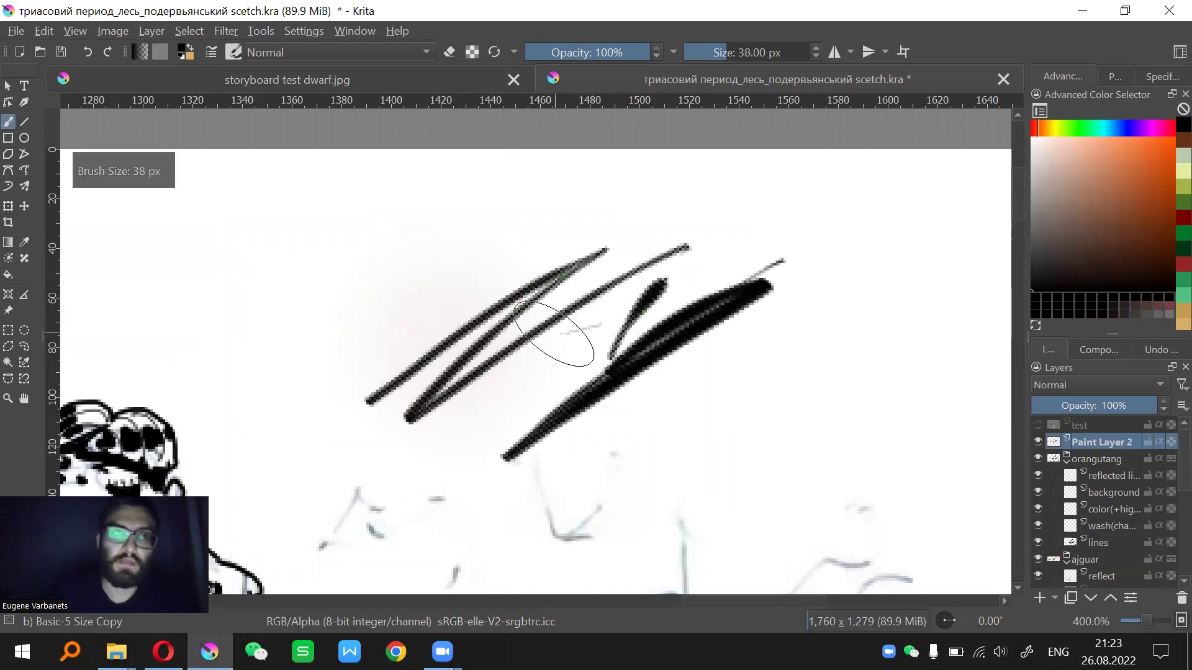
# Set the brush size to 13 px and try thin tapered diagonal strokes on both sides of the thick tapered ones
pyautogui.moveTo(749, 407); pyautogui.dragTo(651, 404)
pyautogui.moveTo(503, 506); pyautogui.dragTo(817, 268)
pyautogui.moveTo(552, 510); pyautogui.dragTo(789, 325)
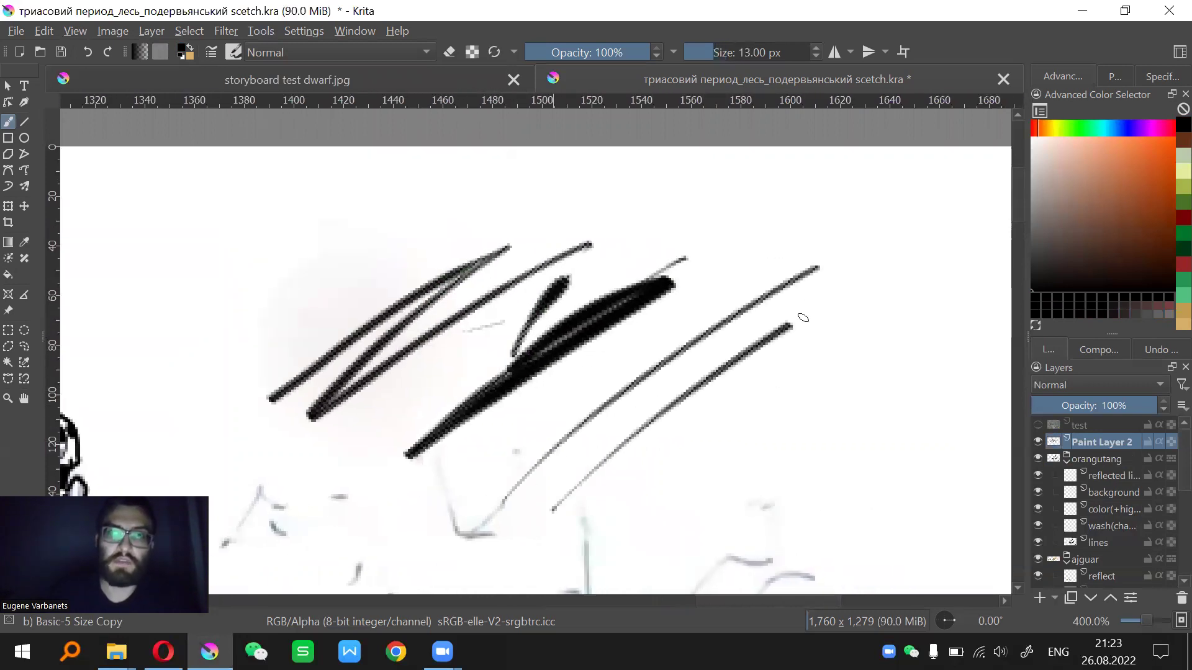
pyautogui.moveTo(688, 437); pyautogui.dragTo(798, 337)
pyautogui.moveTo(687, 484); pyautogui.dragTo(829, 341)
pyautogui.moveTo(705, 375)
pyautogui.mouseDown()
pyautogui.moveTo(728, 399)
pyautogui.moveTo(839, 441)
pyautogui.moveTo(908, 432)
pyautogui.mouseUp()
pyautogui.moveTo(466, 304)
pyautogui.mouseDown()
pyautogui.moveTo(388, 410)
pyautogui.moveTo(653, 256)
pyautogui.moveTo(588, 330)
pyautogui.mouseUp()
pyautogui.moveTo(524, 388)
pyautogui.mouseDown()
pyautogui.moveTo(552, 359)
pyautogui.moveTo(646, 315)
pyautogui.moveTo(602, 345)
pyautogui.mouseUp()
pyautogui.moveTo(748, 297); pyautogui.dragTo(683, 291)
pyautogui.hotkey('ctrl', '-')
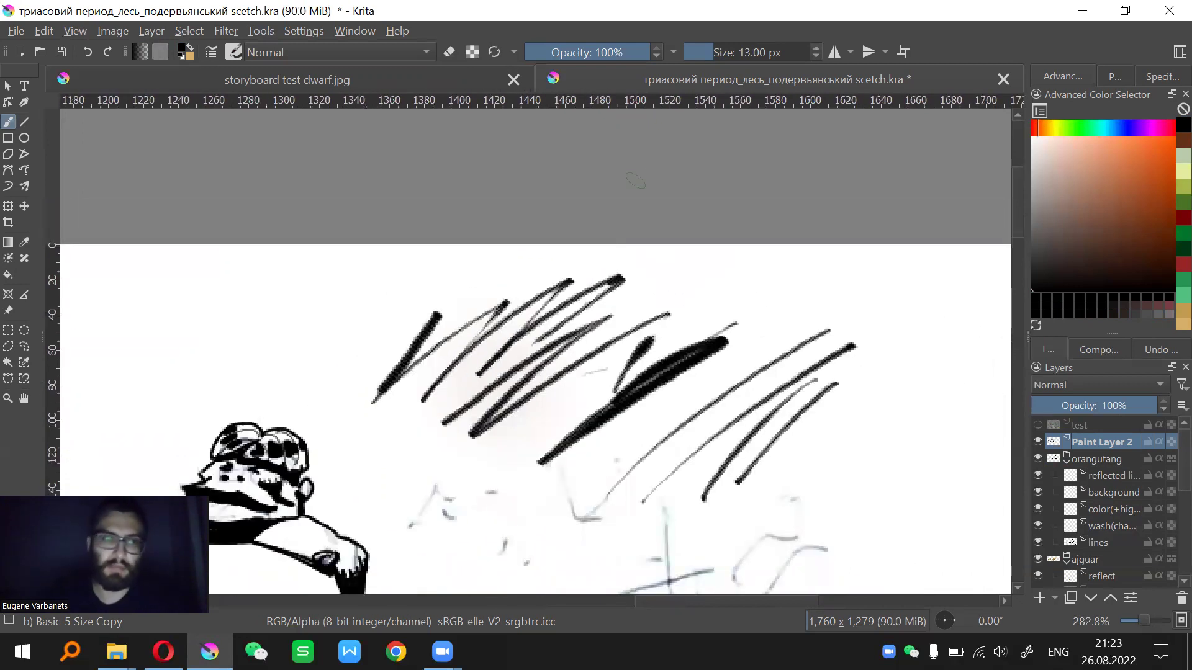
# Switch to the INK 5 Copy brush at 6 px and try three near-vertical strokes beside the big-bellied creature's arm
pyautogui.moveTo(625, 425); pyautogui.dragTo(780, 322)
pyautogui.moveTo(627, 389); pyautogui.dragTo(760, 279)
pyautogui.moveTo(653, 455); pyautogui.dragTo(655, 377)
pyautogui.moveTo(736, 308); pyautogui.dragTo(646, 440)
pyautogui.press('/')
pyautogui.scroll(1, 650, 412)
pyautogui.moveTo(626, 316); pyautogui.dragTo(642, 428)
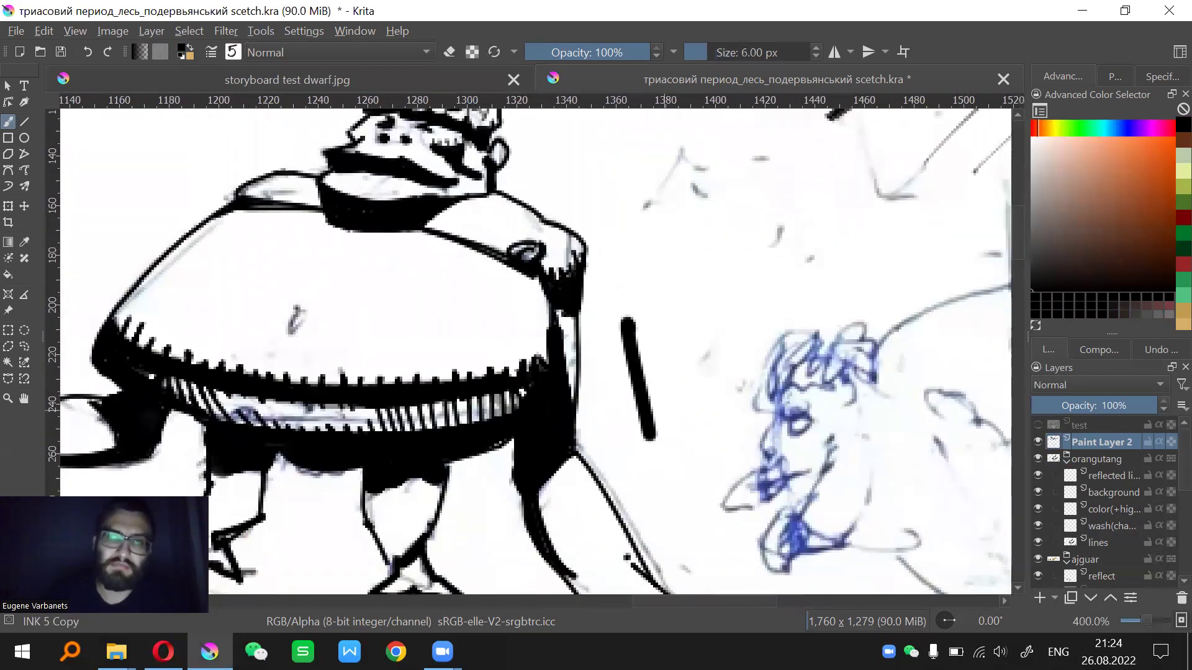
pyautogui.moveTo(653, 287); pyautogui.dragTo(679, 464)
pyautogui.moveTo(689, 284); pyautogui.dragTo(720, 476)
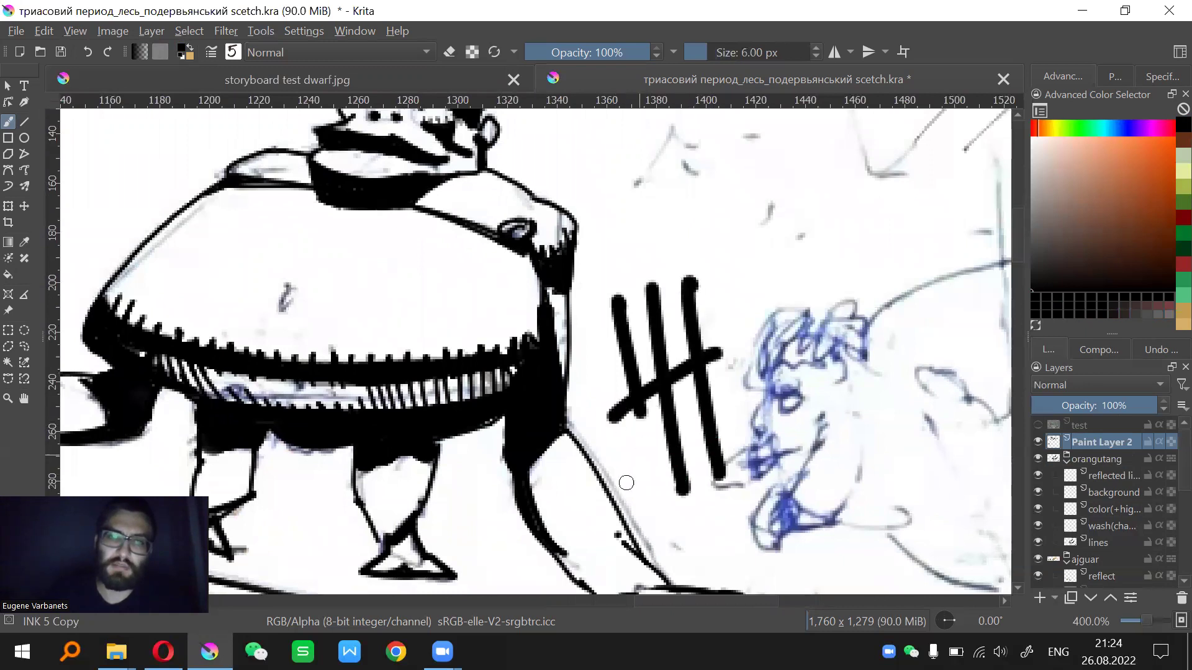
# Try crossing the near-vertical strokes with parallel diagonals and undo the whole hatched patch
pyautogui.moveTo(622, 487); pyautogui.dragTo(741, 391)
pyautogui.moveTo(643, 520); pyautogui.dragTo(762, 435)
pyautogui.hotkey('ctrl', 'z')
pyautogui.hotkey('ctrl', 'z')
pyautogui.hotkey('ctrl', 'z')
pyautogui.hotkey('ctrl', 'z')
pyautogui.hotkey('ctrl', 'z')
# Examine the inked hatching and solid black shadows on the big-bellied creature's body and head
pyautogui.moveTo(659, 494)
pyautogui.mouseDown()
pyautogui.moveTo(620, 368)
pyautogui.moveTo(737, 410)
pyautogui.mouseUp()
pyautogui.moveTo(494, 367); pyautogui.dragTo(648, 477)
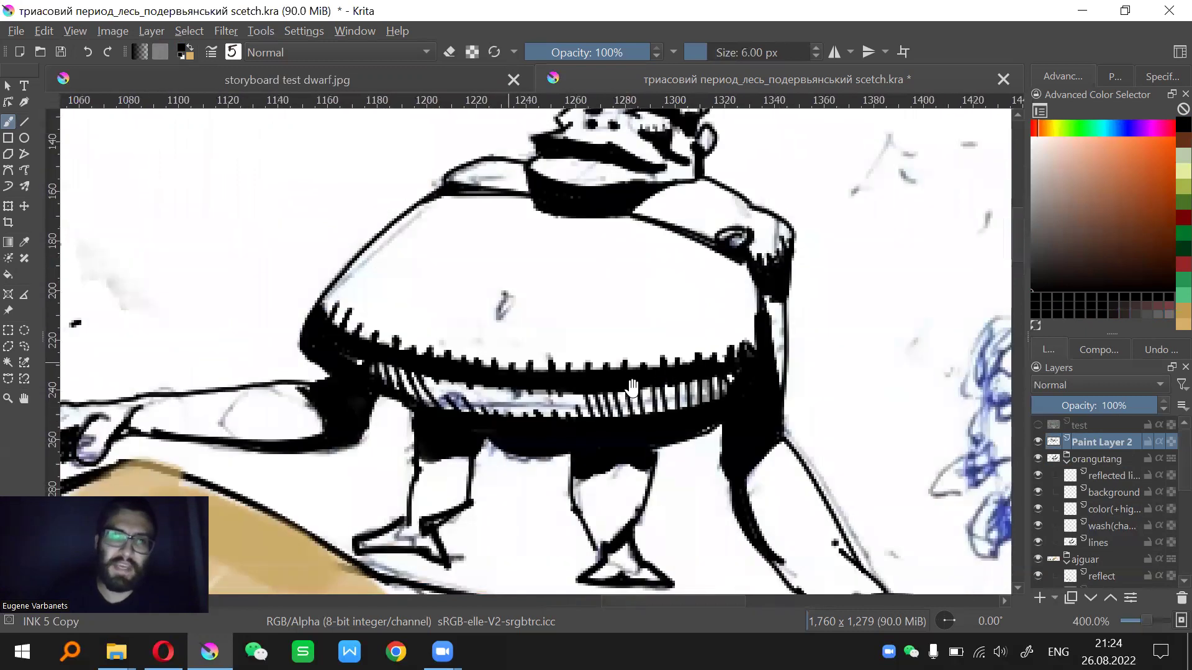
pyautogui.moveTo(632, 388); pyautogui.dragTo(793, 404)
pyautogui.moveTo(594, 352); pyautogui.dragTo(527, 436)
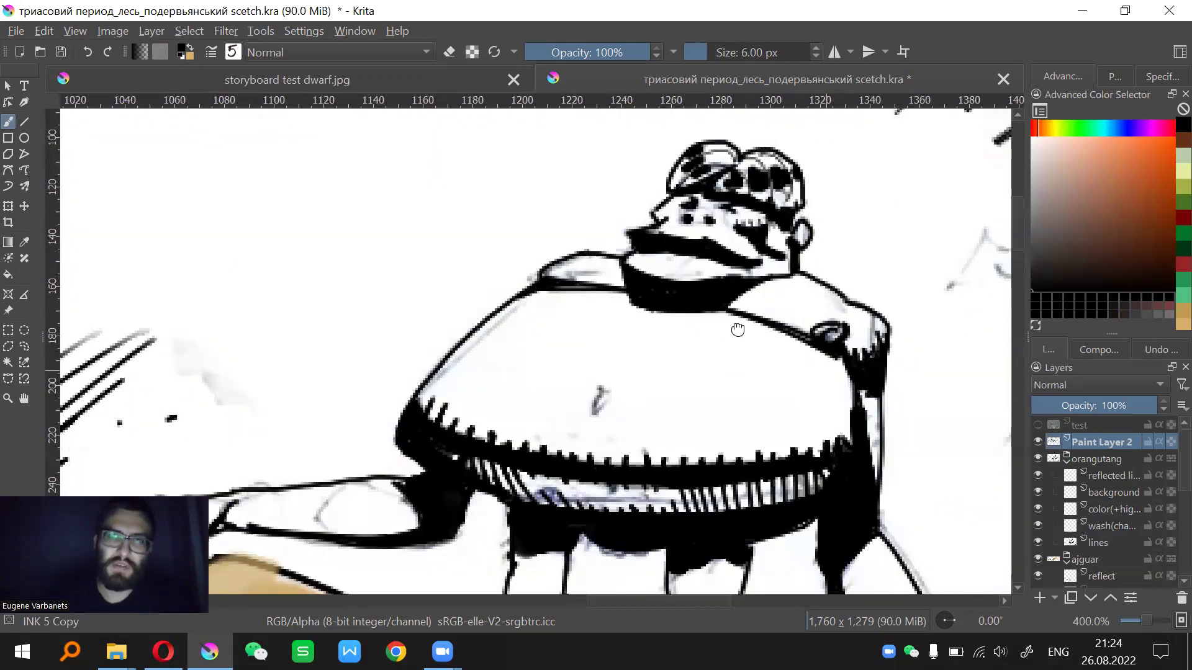
pyautogui.moveTo(738, 330); pyautogui.dragTo(497, 316)
pyautogui.moveTo(698, 453); pyautogui.dragTo(703, 353)
pyautogui.moveTo(807, 276); pyautogui.dragTo(631, 423)
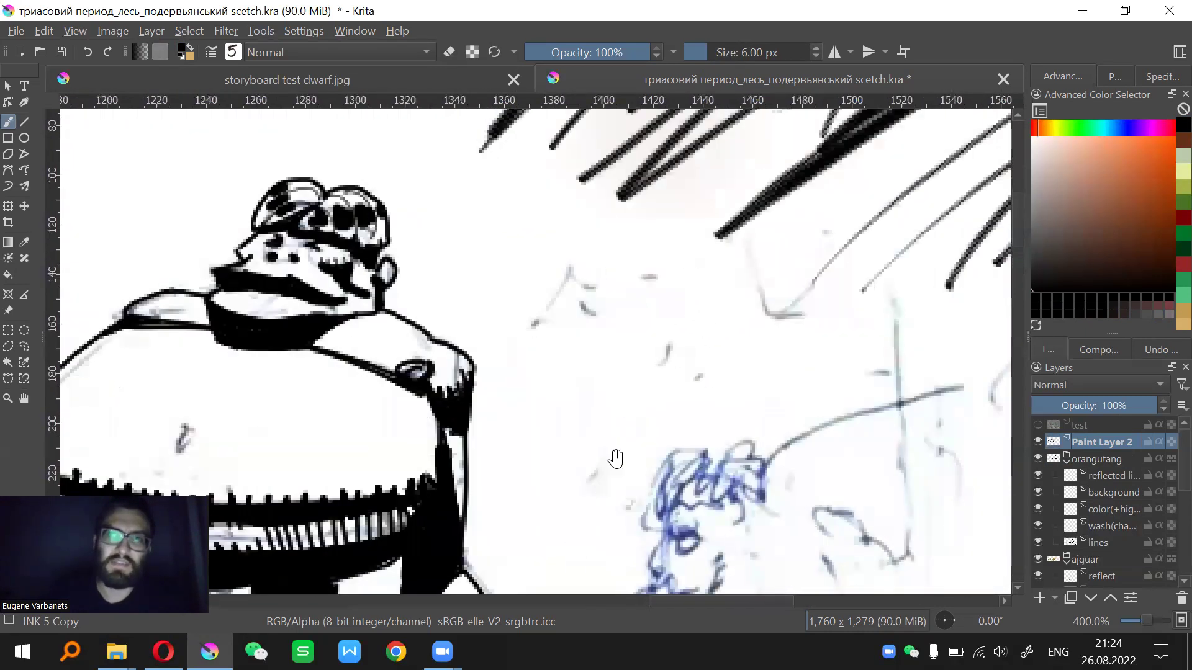
pyautogui.moveTo(831, 123); pyautogui.dragTo(672, 378)
pyautogui.moveTo(827, 406); pyautogui.dragTo(752, 346)
pyautogui.moveTo(416, 497); pyautogui.dragTo(630, 362)
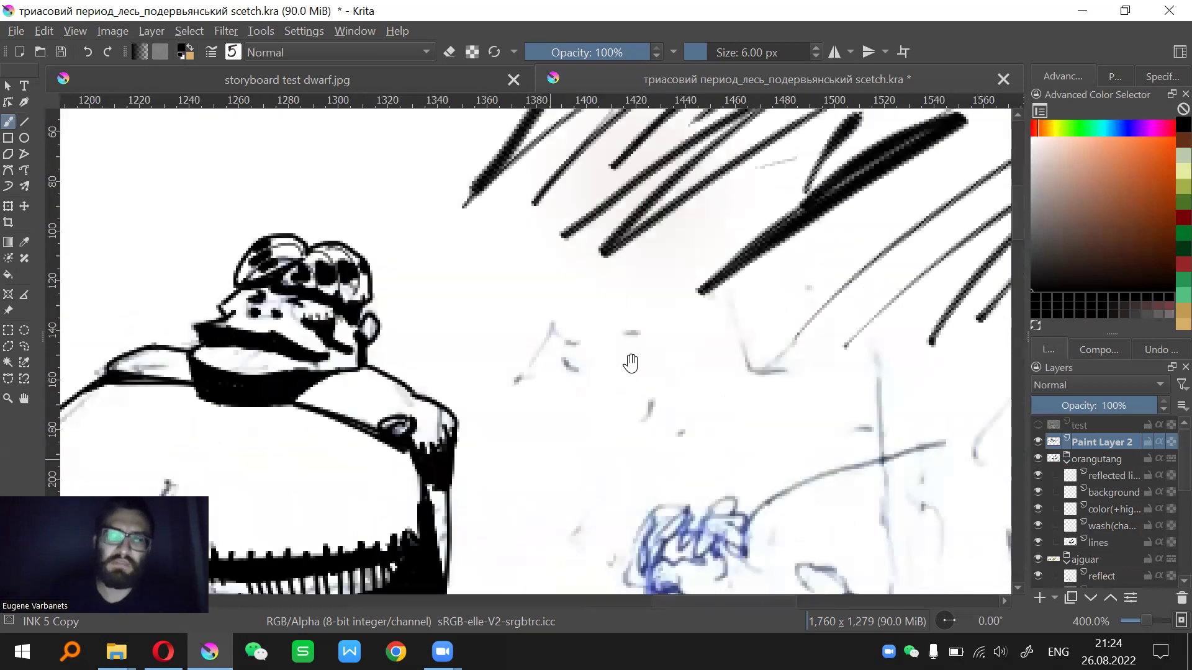
pyautogui.moveTo(372, 416); pyautogui.dragTo(515, 325)
pyautogui.moveTo(701, 358); pyautogui.dragTo(638, 418)
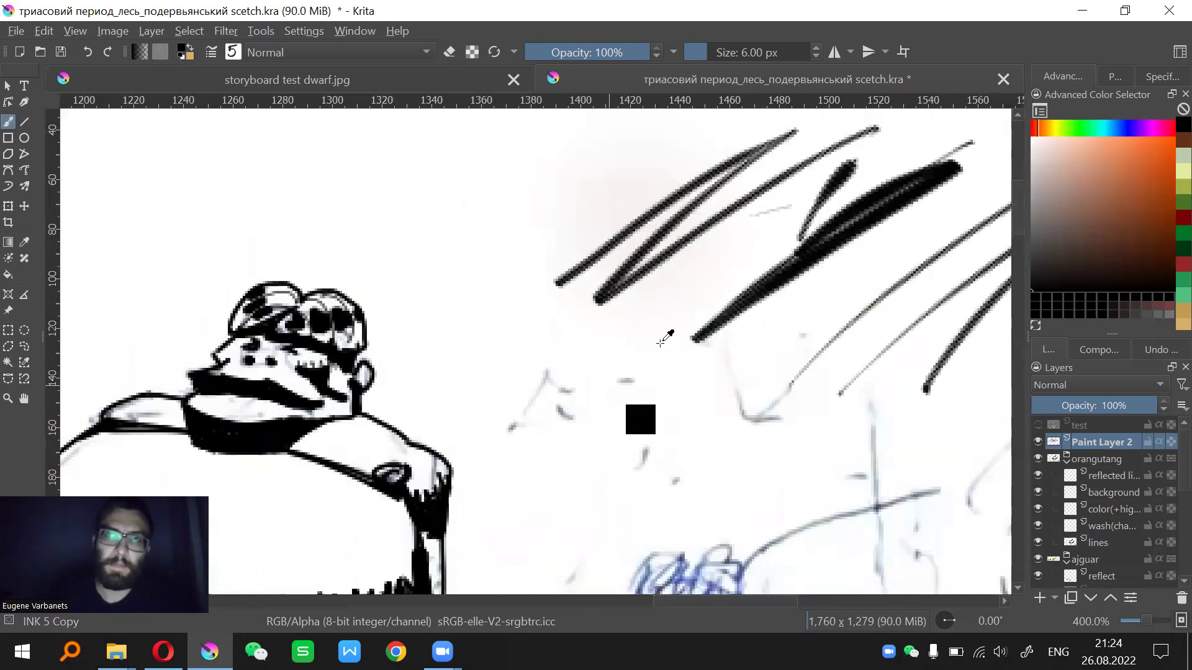
# Try a thin 5 px curve and a dense 22 px black scribble with the INK 5 Copy brush and undo them
pyautogui.press('[')
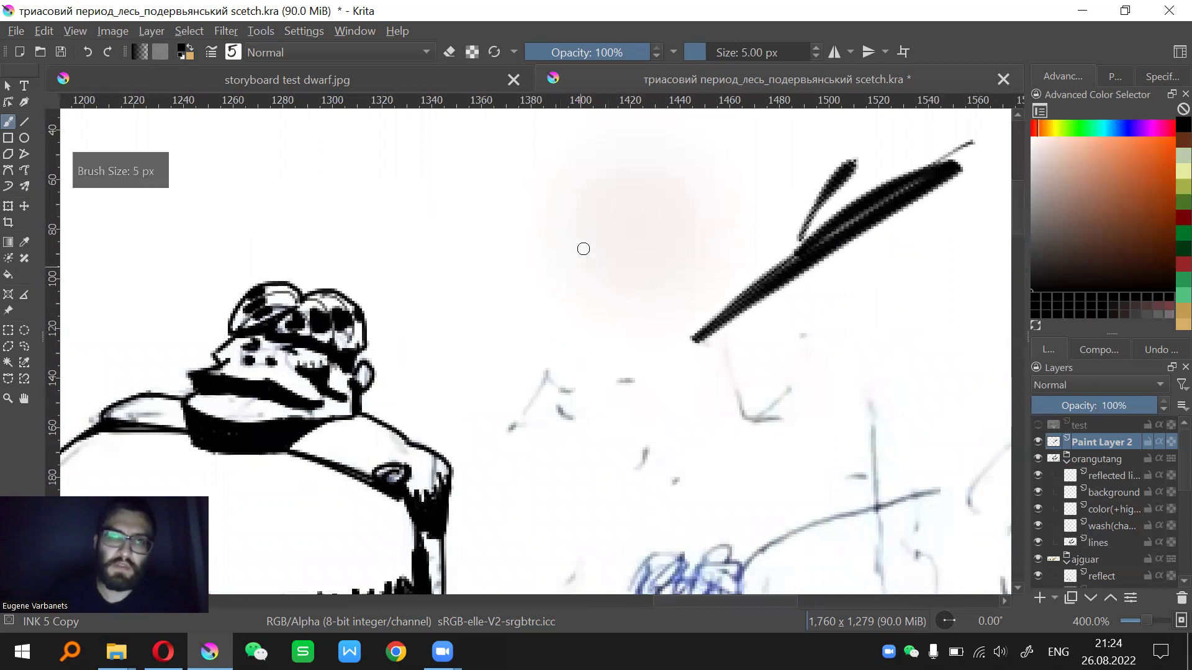
pyautogui.moveTo(588, 222); pyautogui.dragTo(576, 407)
pyautogui.moveTo(566, 351)
pyautogui.mouseDown()
pyautogui.moveTo(529, 385)
pyautogui.moveTo(700, 325)
pyautogui.moveTo(888, 376)
pyautogui.moveTo(836, 342)
pyautogui.mouseUp()
pyautogui.press(']')
pyautogui.press(']')
pyautogui.press(']')
pyautogui.press(']')
pyautogui.press(']')
pyautogui.press(']')
pyautogui.press(']')
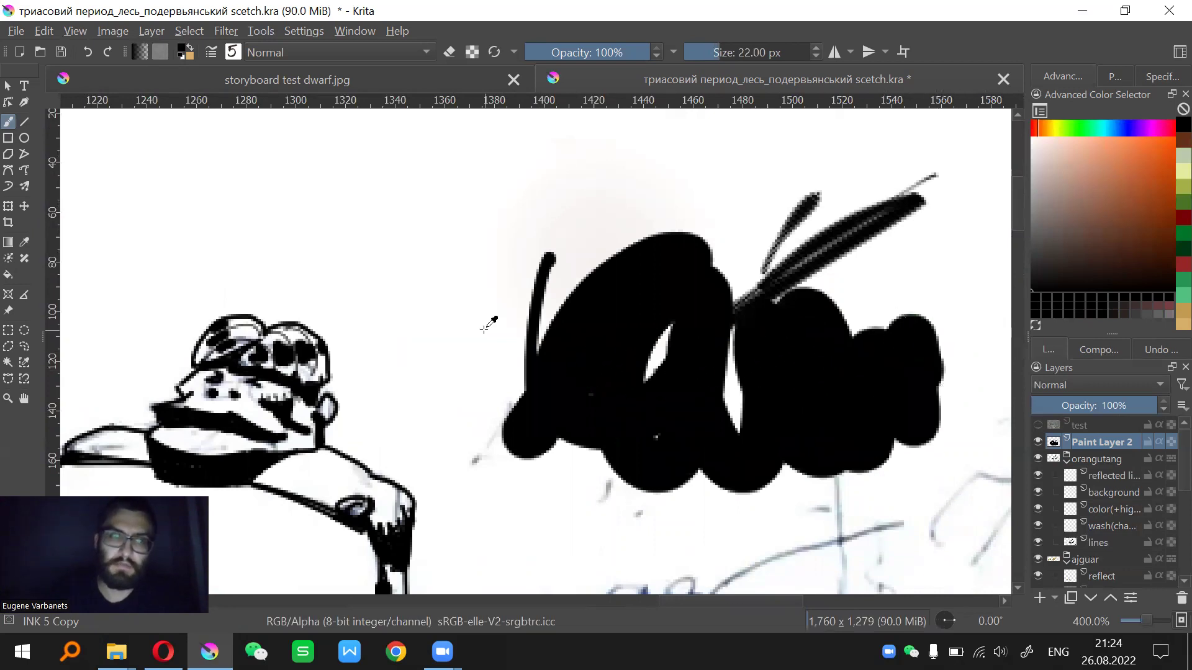
pyautogui.hotkey('ctrl', 'z')
pyautogui.hotkey('ctrl', 'z')
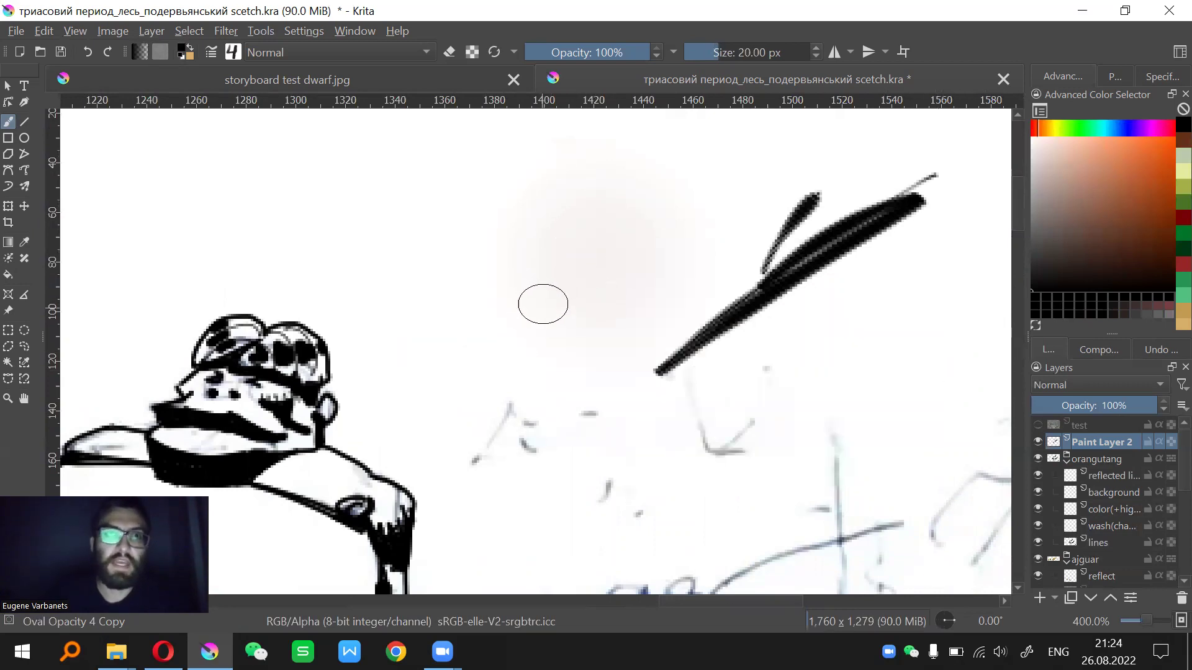
# Switch to the Oval Opacity 4 Copy brush at 35 px and try semi-transparent vertical strokes with others crossing them
pyautogui.press(']')
pyautogui.press(']')
pyautogui.moveTo(533, 230)
pyautogui.mouseDown()
pyautogui.moveTo(559, 520)
pyautogui.moveTo(561, 444)
pyautogui.mouseUp()
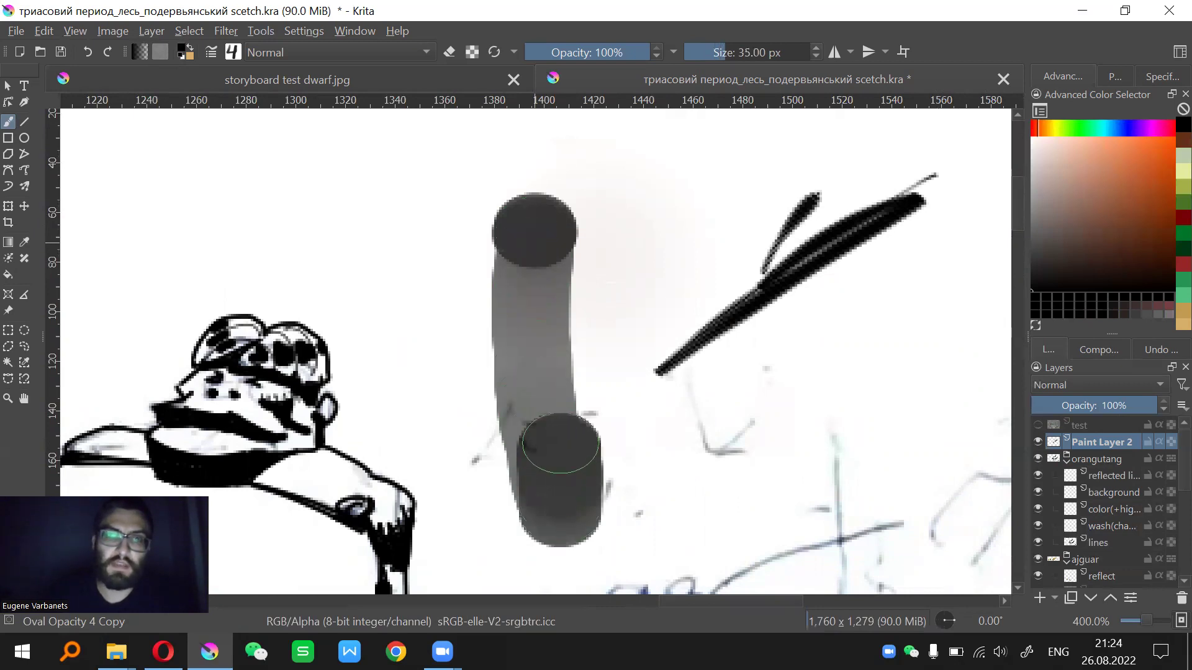
pyautogui.moveTo(618, 230); pyautogui.dragTo(638, 458)
pyautogui.moveTo(694, 228); pyautogui.dragTo(719, 428)
pyautogui.moveTo(717, 372)
pyautogui.mouseDown()
pyautogui.moveTo(664, 334)
pyautogui.moveTo(583, 351)
pyautogui.mouseUp()
pyautogui.moveTo(620, 241)
pyautogui.mouseDown()
pyautogui.moveTo(715, 303)
pyautogui.moveTo(778, 385)
pyautogui.mouseUp()
# Undo the semi-transparent oval strokes back to the first vertical one
pyautogui.hotkey('ctrl', 'z')
pyautogui.hotkey('ctrl', 'z')
pyautogui.hotkey('ctrl', 'z')
pyautogui.hotkey('ctrl', 'z')
pyautogui.hotkey('ctrl', 'z')
pyautogui.hotkey('ctrl', 'z')
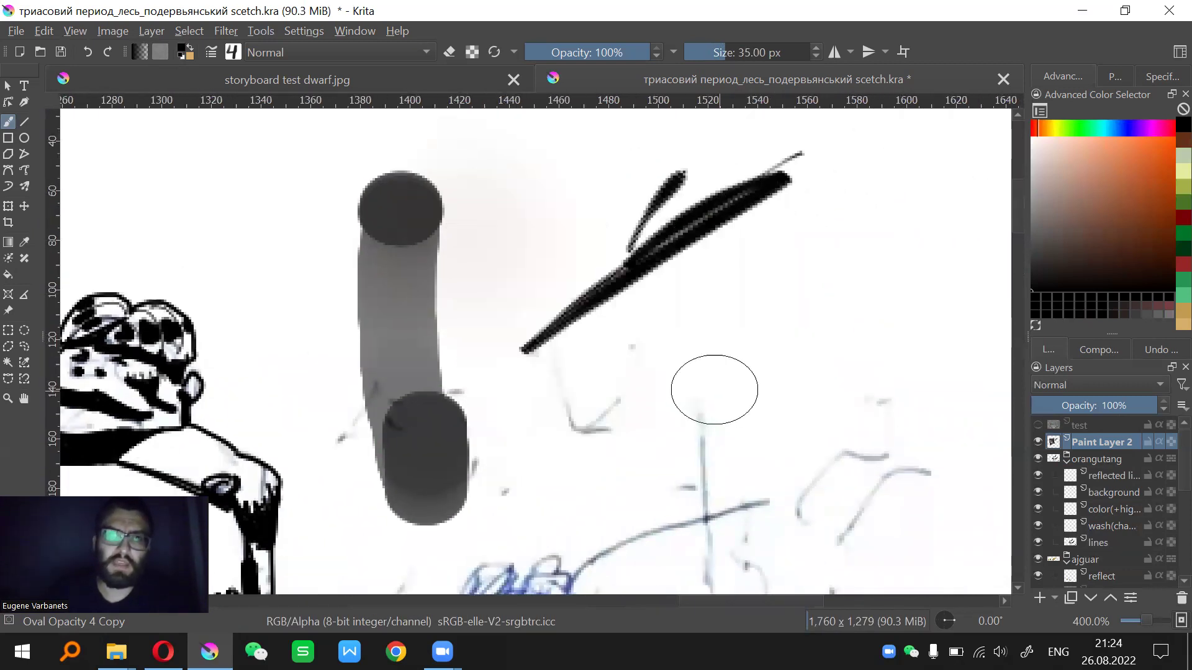
# Set the brush size to 38 px and try an overlapping dark stroke, two solid black verticals and broad translucent grey diagonals
pyautogui.press(']')
pyautogui.moveTo(447, 257)
pyautogui.mouseDown()
pyautogui.moveTo(458, 419)
pyautogui.moveTo(451, 316)
pyautogui.mouseUp()
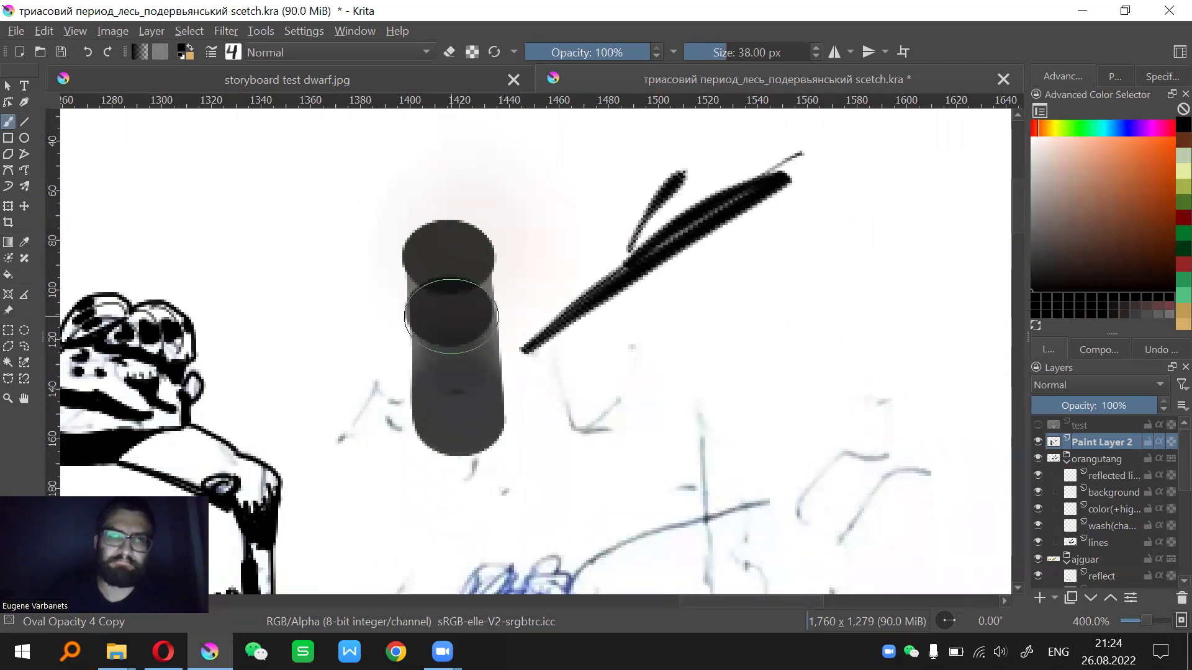
pyautogui.moveTo(794, 262); pyautogui.dragTo(765, 519)
pyautogui.moveTo(890, 265); pyautogui.dragTo(875, 543)
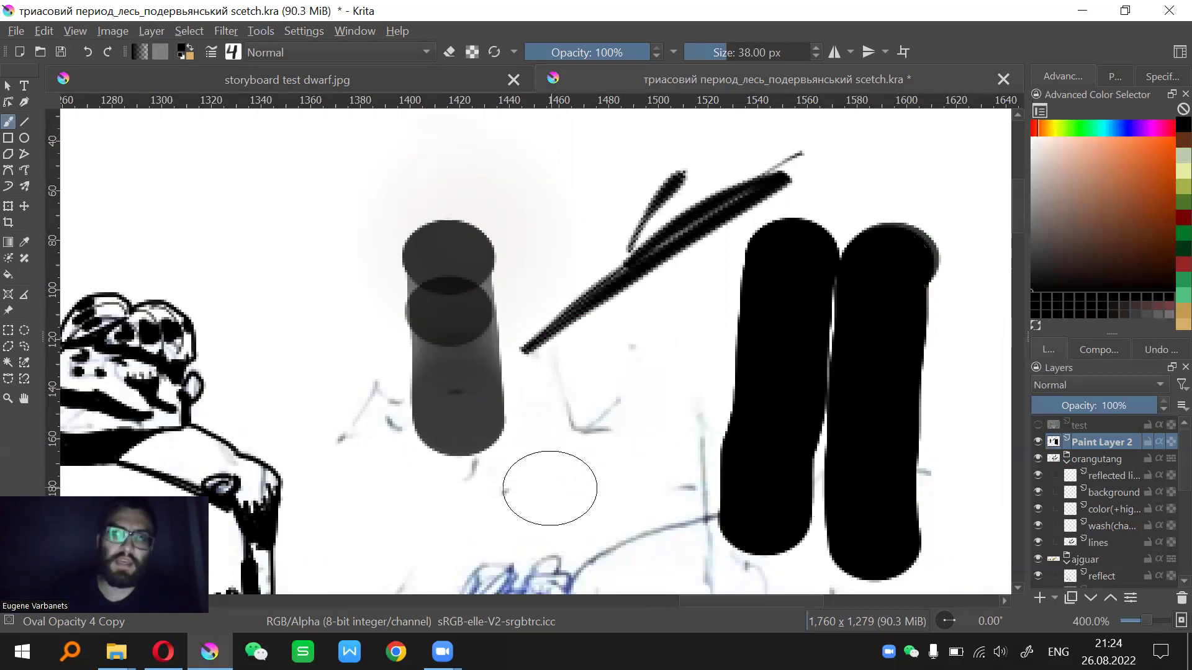
pyautogui.moveTo(522, 525)
pyautogui.mouseDown()
pyautogui.moveTo(665, 354)
pyautogui.moveTo(657, 338)
pyautogui.moveTo(546, 420)
pyautogui.moveTo(745, 178)
pyautogui.moveTo(292, 416)
pyautogui.moveTo(645, 140)
pyautogui.moveTo(279, 338)
pyautogui.moveTo(561, 127)
pyautogui.moveTo(242, 307)
pyautogui.moveTo(292, 239)
pyautogui.mouseUp()
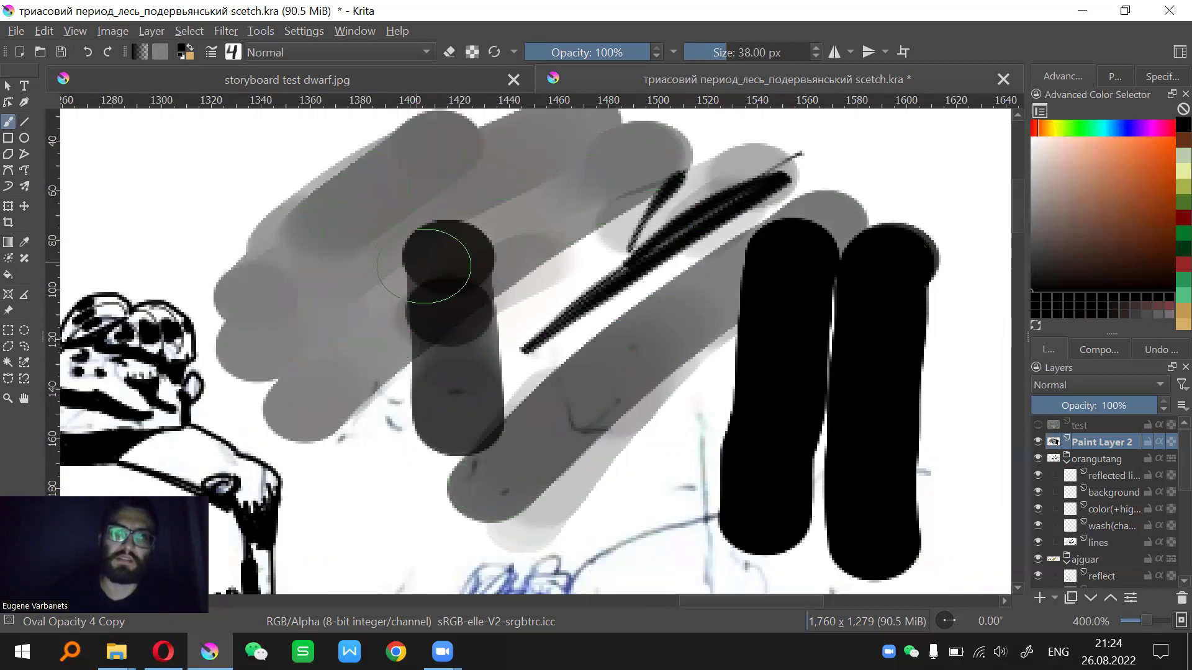
# Undo all the 38 px grey and black oval strokes around the tapered diagonal
pyautogui.hotkey('ctrl', 'z')
pyautogui.hotkey('ctrl', 'z')
pyautogui.hotkey('ctrl', 'z')
pyautogui.hotkey('ctrl', 'z')
pyautogui.hotkey('ctrl', 'z')
pyautogui.hotkey('ctrl', 'z')
pyautogui.hotkey('ctrl', 'z')
pyautogui.hotkey('ctrl', 'z')
pyautogui.hotkey('ctrl', 'z')
pyautogui.hotkey('ctrl', 'z')
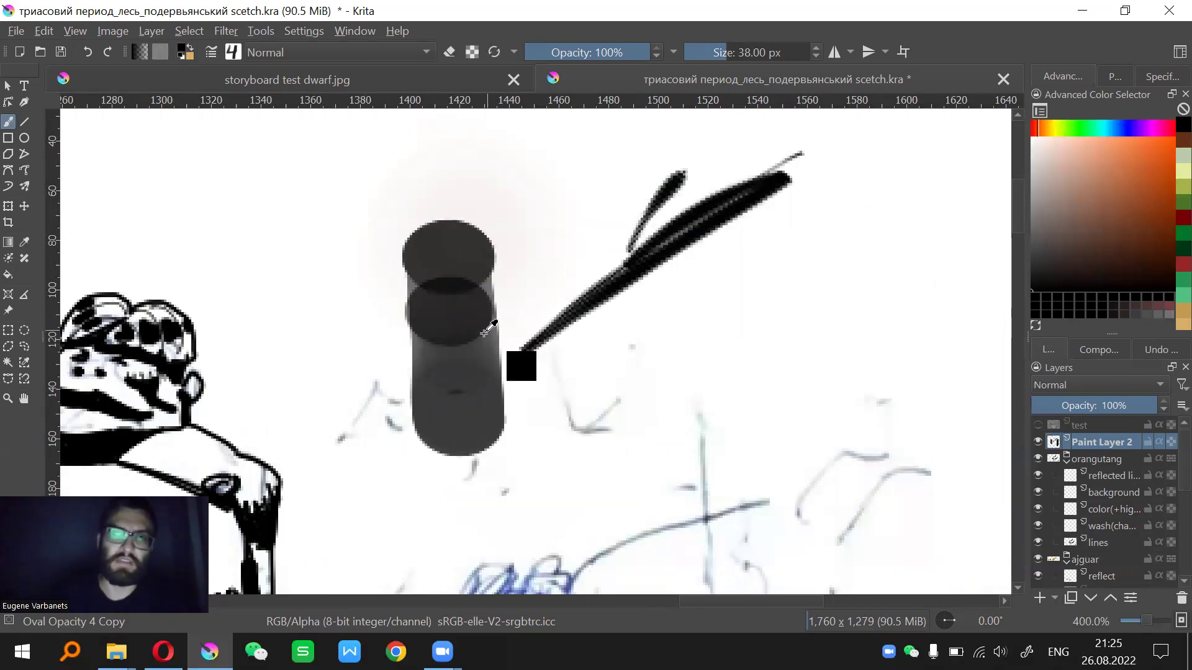
pyautogui.hotkey('ctrl', 'z')
pyautogui.hotkey('ctrl', 'z')
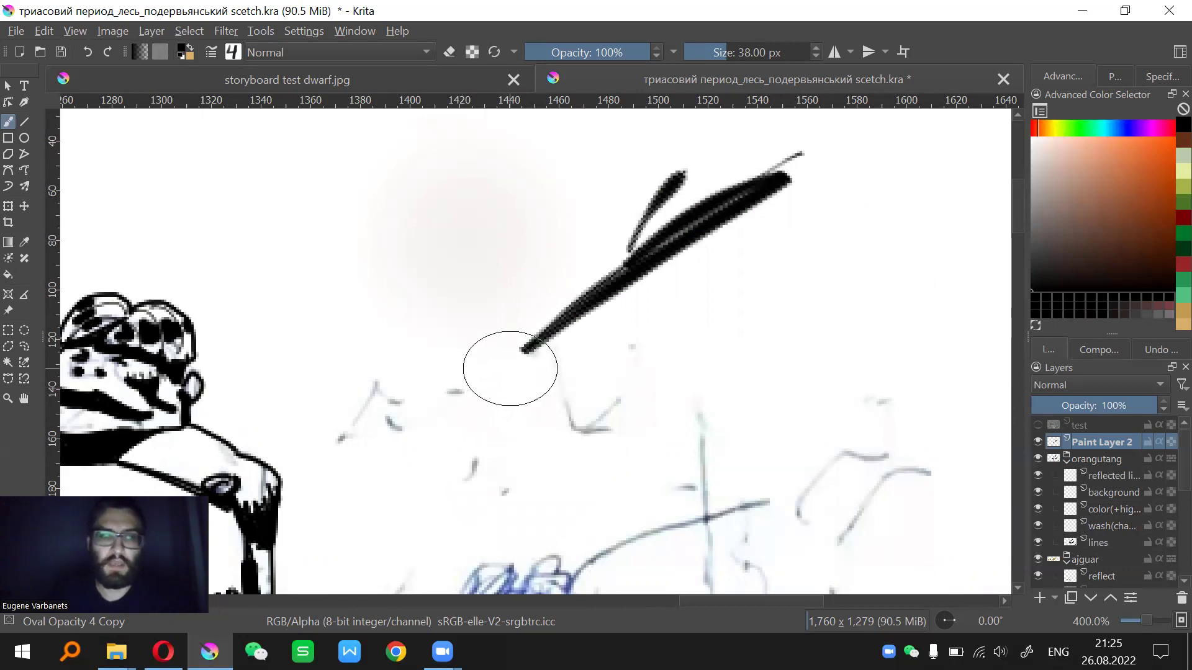
# Try two adjoining solid black vertical strokes with the 38 px Oval Opacity 4 Copy brush
pyautogui.moveTo(447, 200); pyautogui.dragTo(462, 359)
pyautogui.moveTo(525, 197); pyautogui.dragTo(552, 360)
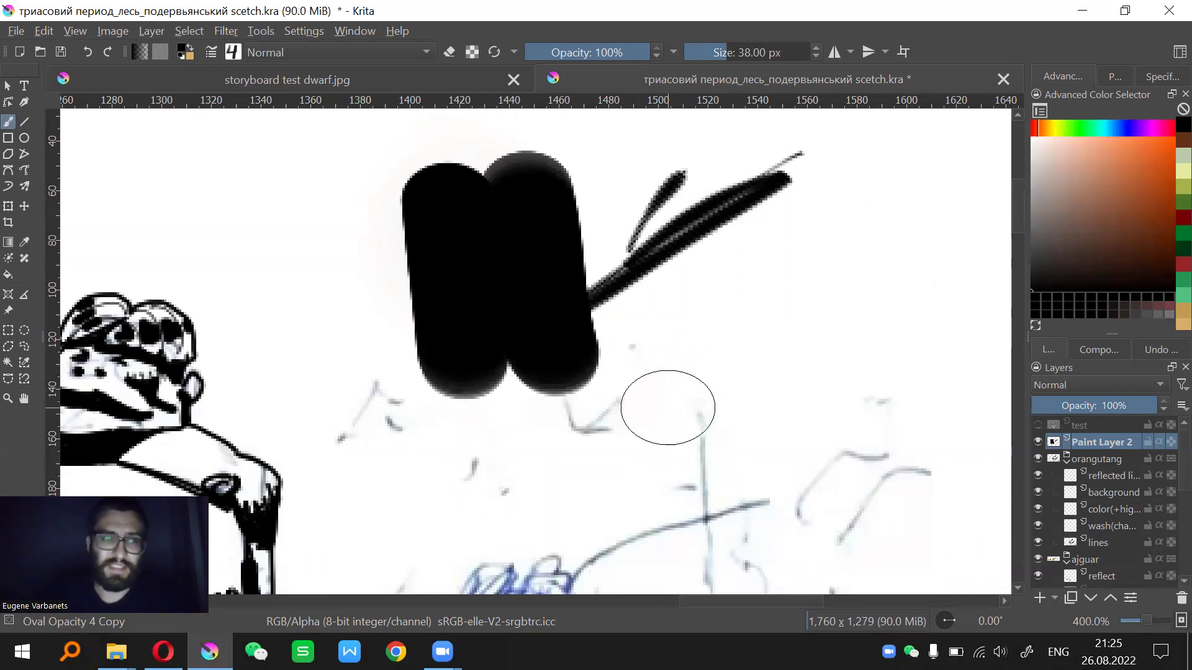
# Switch to the 4 Presssure Soft brush at 55 px and try broad overlapping soft-edged dark strokes over the black ones
pyautogui.press('/')
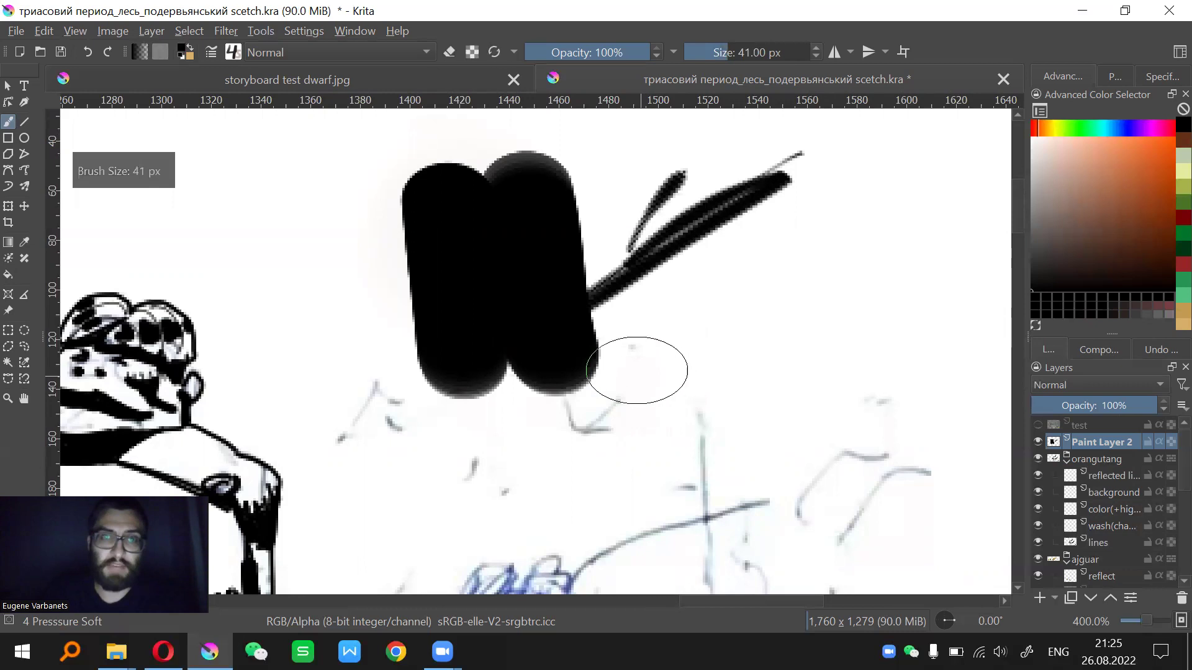
pyautogui.moveTo(674, 363)
pyautogui.mouseDown()
pyautogui.moveTo(676, 336)
pyautogui.moveTo(718, 319)
pyautogui.moveTo(753, 346)
pyautogui.moveTo(686, 359)
pyautogui.moveTo(765, 375)
pyautogui.moveTo(813, 316)
pyautogui.moveTo(832, 186)
pyautogui.moveTo(878, 226)
pyautogui.moveTo(846, 295)
pyautogui.moveTo(772, 389)
pyautogui.moveTo(567, 505)
pyautogui.moveTo(668, 393)
pyautogui.moveTo(731, 265)
pyautogui.moveTo(479, 421)
pyautogui.moveTo(458, 418)
pyautogui.moveTo(710, 218)
pyautogui.moveTo(672, 220)
pyautogui.mouseUp()
pyautogui.moveTo(410, 367)
pyautogui.mouseDown()
pyautogui.moveTo(306, 338)
pyautogui.moveTo(267, 180)
pyautogui.moveTo(550, 207)
pyautogui.mouseUp()
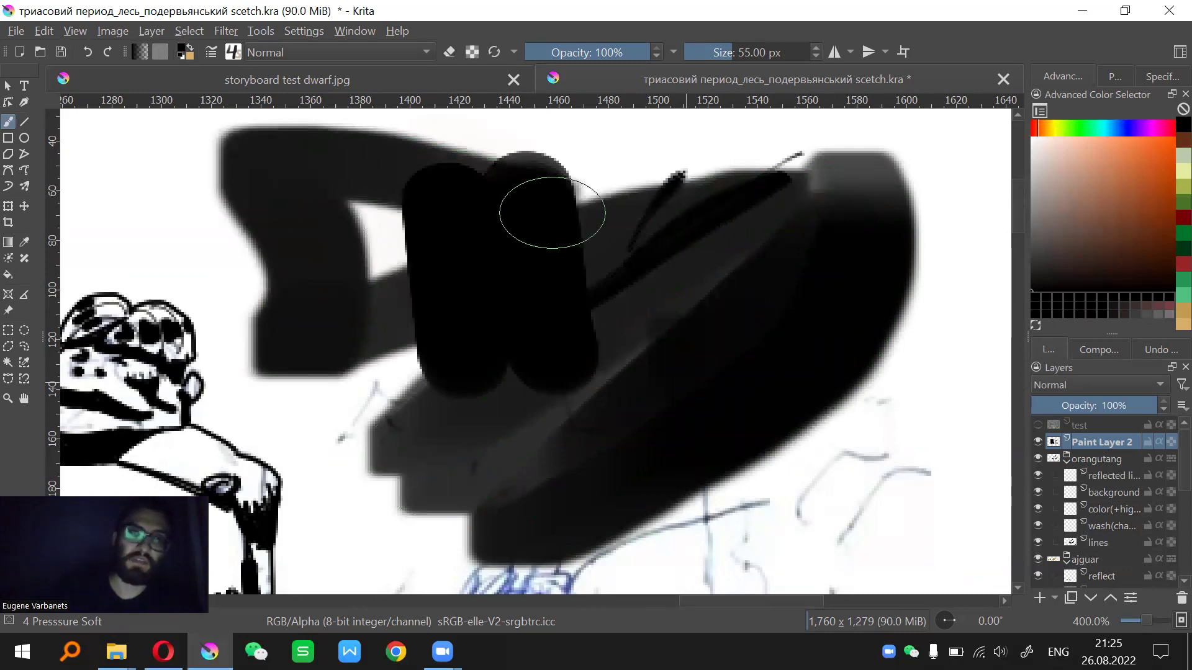
pyautogui.moveTo(357, 268); pyautogui.dragTo(827, 197)
pyautogui.moveTo(640, 363); pyautogui.dragTo(589, 397)
pyautogui.moveTo(780, 389); pyautogui.dragTo(624, 365)
pyautogui.moveTo(781, 252)
pyautogui.mouseDown()
pyautogui.moveTo(628, 513)
pyautogui.moveTo(776, 335)
pyautogui.mouseUp()
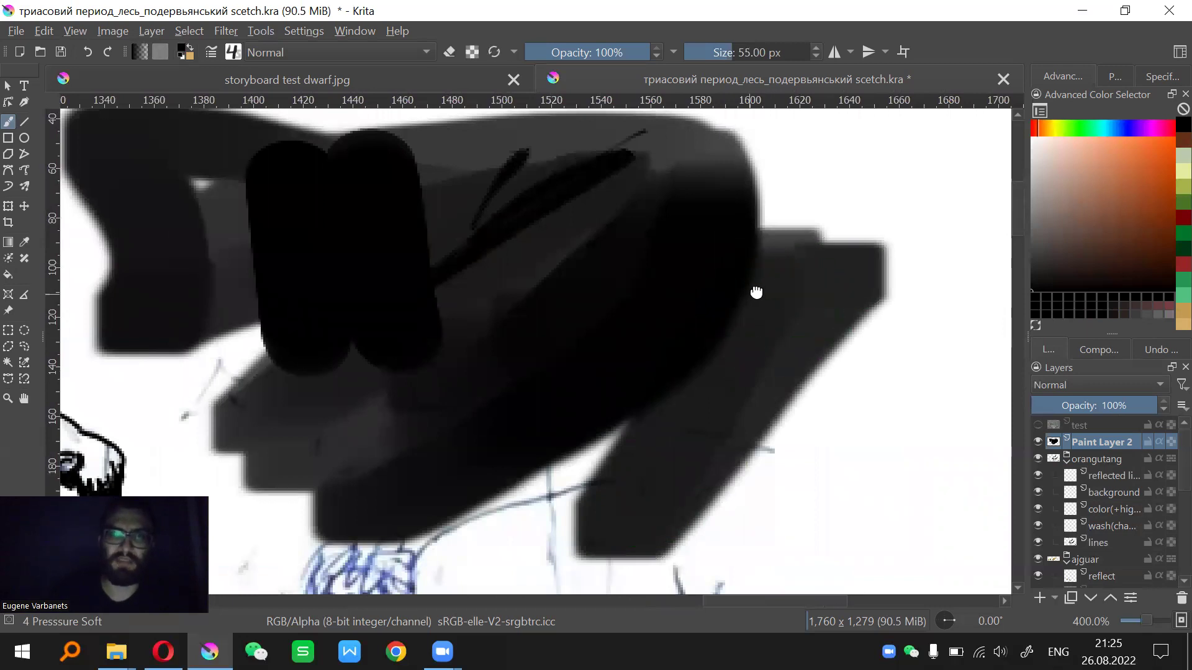
pyautogui.moveTo(756, 292); pyautogui.dragTo(766, 329)
# Undo the soft-edged dark strokes and both solid black vertical strokes
pyautogui.hotkey('ctrl', 'z')
pyautogui.hotkey('ctrl', 'z')
pyautogui.hotkey('ctrl', 'z')
pyautogui.hotkey('ctrl', 'z')
pyautogui.hotkey('ctrl', 'z')
pyautogui.hotkey('ctrl', 'z')
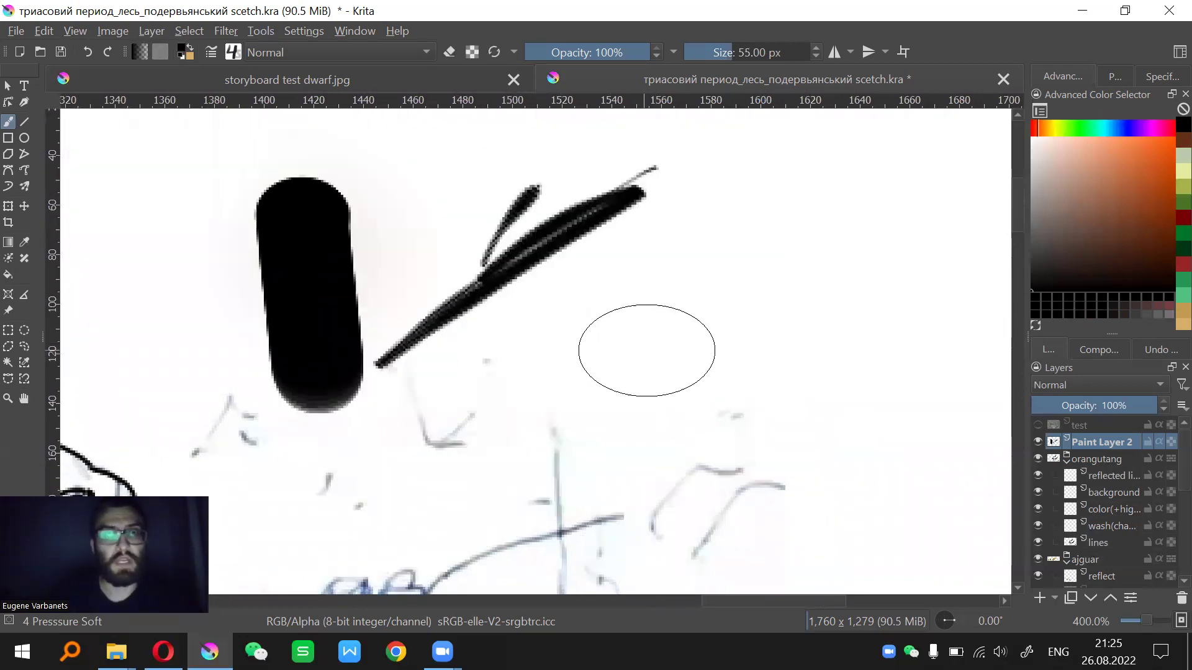
pyautogui.hotkey('ctrl', 'z')
# Paint overlapping soft-edged translucent grey strokes beside the tapered diagonal with the 4 Presssure Soft brush
pyautogui.moveTo(636, 366); pyautogui.dragTo(692, 380)
pyautogui.moveTo(692, 284)
pyautogui.mouseDown()
pyautogui.moveTo(638, 378)
pyautogui.moveTo(875, 304)
pyautogui.mouseUp()
pyautogui.moveTo(741, 338); pyautogui.dragTo(666, 316)
# Switch to the Oval Opacity 4 Copy brush at 38 px and paint overlapping solid black vertical strokes beside the grey ones
pyautogui.press('/')
pyautogui.moveTo(835, 198); pyautogui.dragTo(842, 389)
pyautogui.moveTo(717, 323); pyautogui.dragTo(685, 311)
pyautogui.moveTo(845, 208); pyautogui.dragTo(877, 440)
pyautogui.moveTo(896, 187)
pyautogui.mouseDown()
pyautogui.moveTo(918, 449)
pyautogui.moveTo(779, 366)
pyautogui.mouseUp()
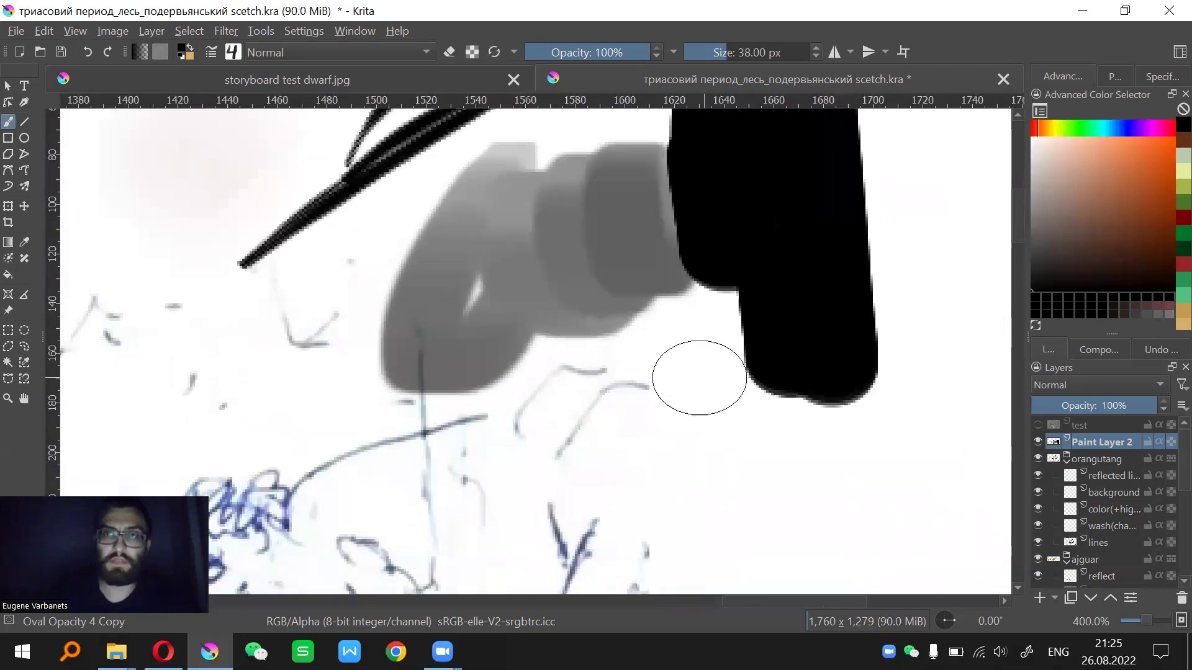
# Try more overlapping solid black vertical strokes below the grey ones with the Oval Opacity 4 Copy brush at 38 px
pyautogui.moveTo(684, 305); pyautogui.dragTo(728, 538)
pyautogui.moveTo(686, 404); pyautogui.dragTo(771, 471)
pyautogui.moveTo(676, 354); pyautogui.dragTo(695, 559)
pyautogui.moveTo(590, 391); pyautogui.dragTo(627, 559)
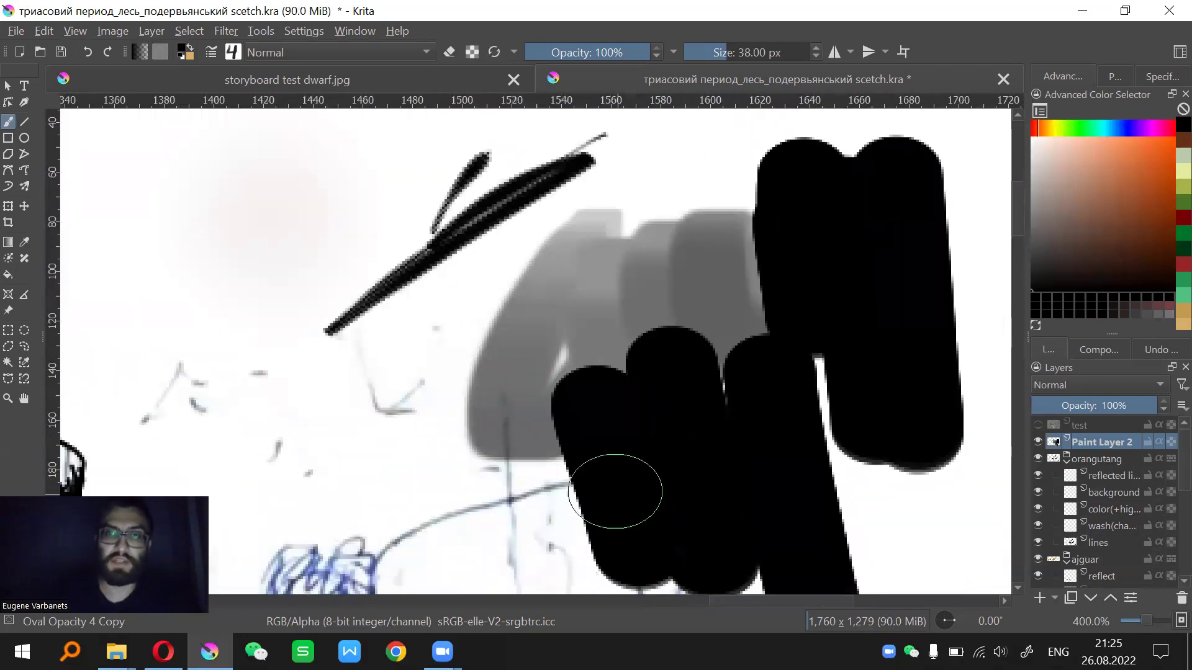
# Try broad soft-edged dark strokes over the grey and black ones with the 4 Presssure Soft brush, enlarged to 59 px
pyautogui.press('/')
pyautogui.moveTo(438, 322)
pyautogui.mouseDown()
pyautogui.moveTo(429, 470)
pyautogui.moveTo(469, 317)
pyautogui.mouseUp()
pyautogui.moveTo(446, 379); pyautogui.dragTo(686, 301)
pyautogui.moveTo(587, 329); pyautogui.dragTo(542, 297)
pyautogui.moveTo(430, 429)
pyautogui.mouseDown()
pyautogui.moveTo(629, 317)
pyautogui.moveTo(552, 331)
pyautogui.moveTo(598, 274)
pyautogui.mouseUp()
pyautogui.moveTo(429, 352); pyautogui.dragTo(695, 376)
pyautogui.press(']')
pyautogui.moveTo(528, 337)
pyautogui.mouseDown()
pyautogui.moveTo(611, 212)
pyautogui.moveTo(644, 377)
pyautogui.moveTo(720, 217)
pyautogui.mouseUp()
# Undo the soft dark strokes, the solid black vertical strokes and the grey strokes beside the tapered diagonal
pyautogui.hotkey('ctrl', '-')
pyautogui.hotkey('ctrl', '-')
pyautogui.hotkey('ctrl', 'z')
pyautogui.hotkey('ctrl', 'z')
pyautogui.hotkey('ctrl', 'z')
pyautogui.hotkey('ctrl', 'z')
pyautogui.hotkey('ctrl', 'z')
pyautogui.hotkey('ctrl', 'z')
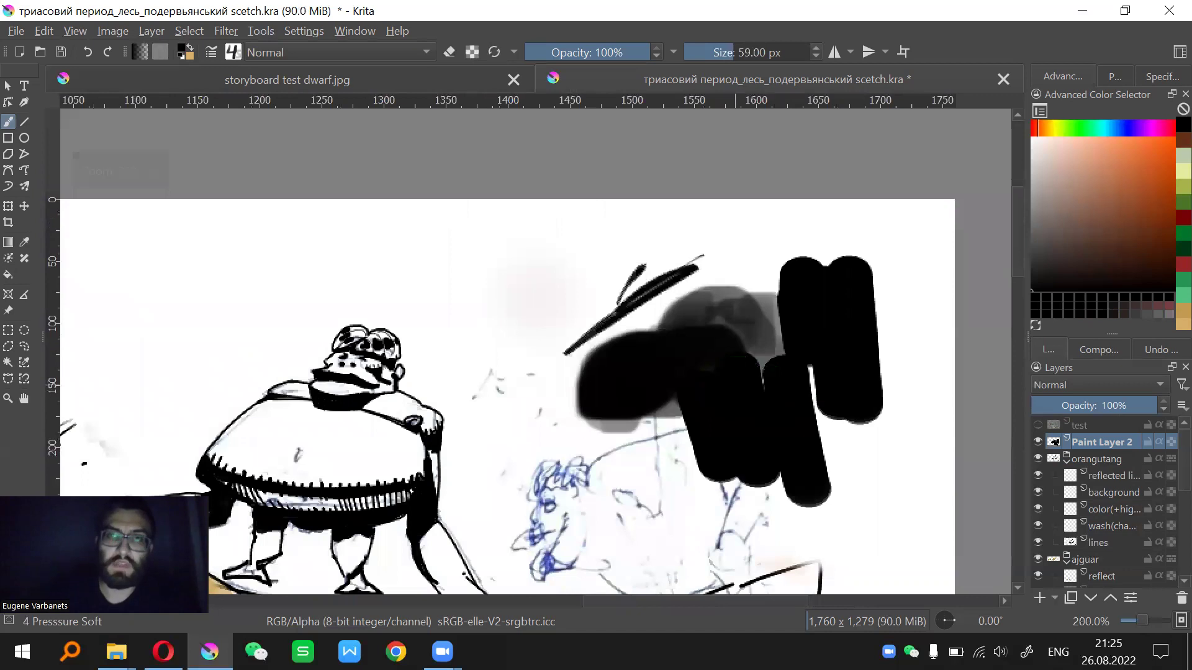
pyautogui.hotkey('ctrl', 'z')
pyautogui.hotkey('ctrl', 'z')
pyautogui.hotkey('ctrl', 'z')
pyautogui.hotkey('ctrl', 'z')
pyautogui.hotkey('ctrl', 'z')
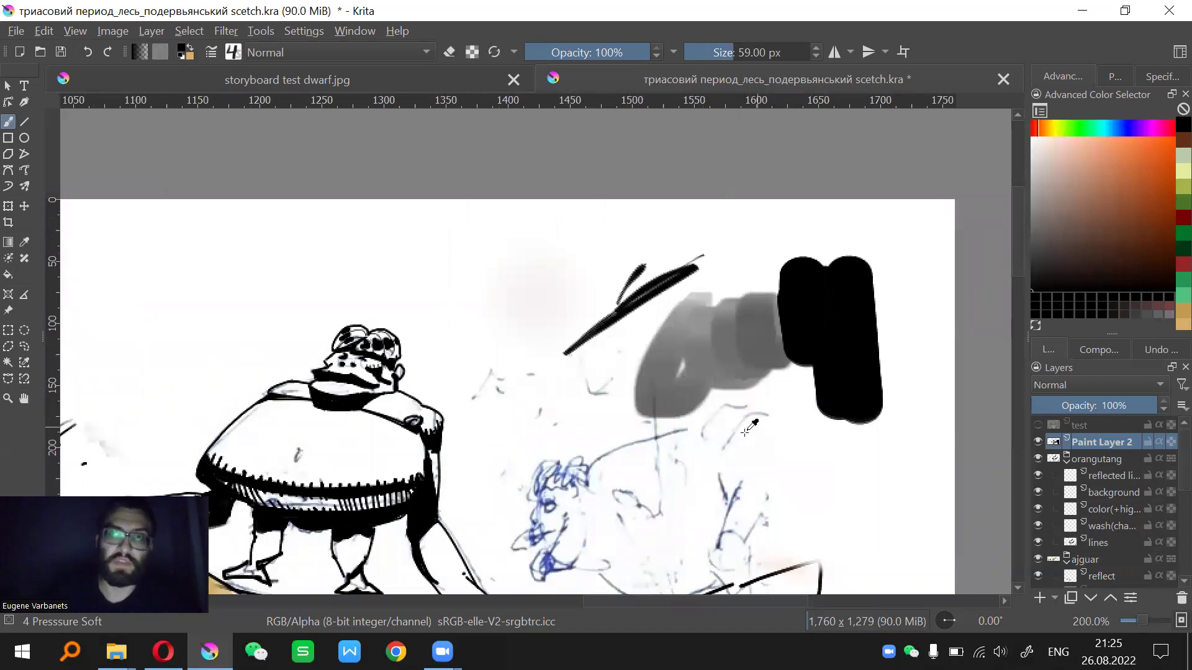
pyautogui.press('+')
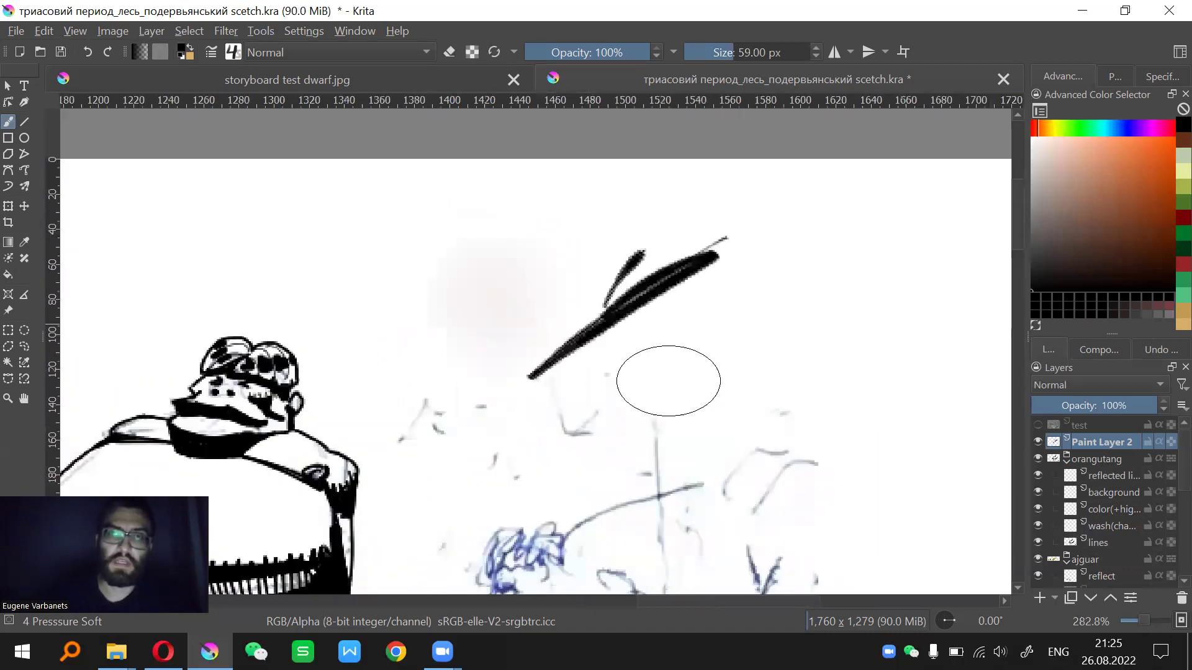
# Paint overlapping translucent grey strokes beside the tapered diagonal at 59 px and undo all but the short dark one
pyautogui.moveTo(714, 304)
pyautogui.mouseDown()
pyautogui.moveTo(718, 394)
pyautogui.moveTo(823, 326)
pyautogui.moveTo(887, 394)
pyautogui.mouseUp()
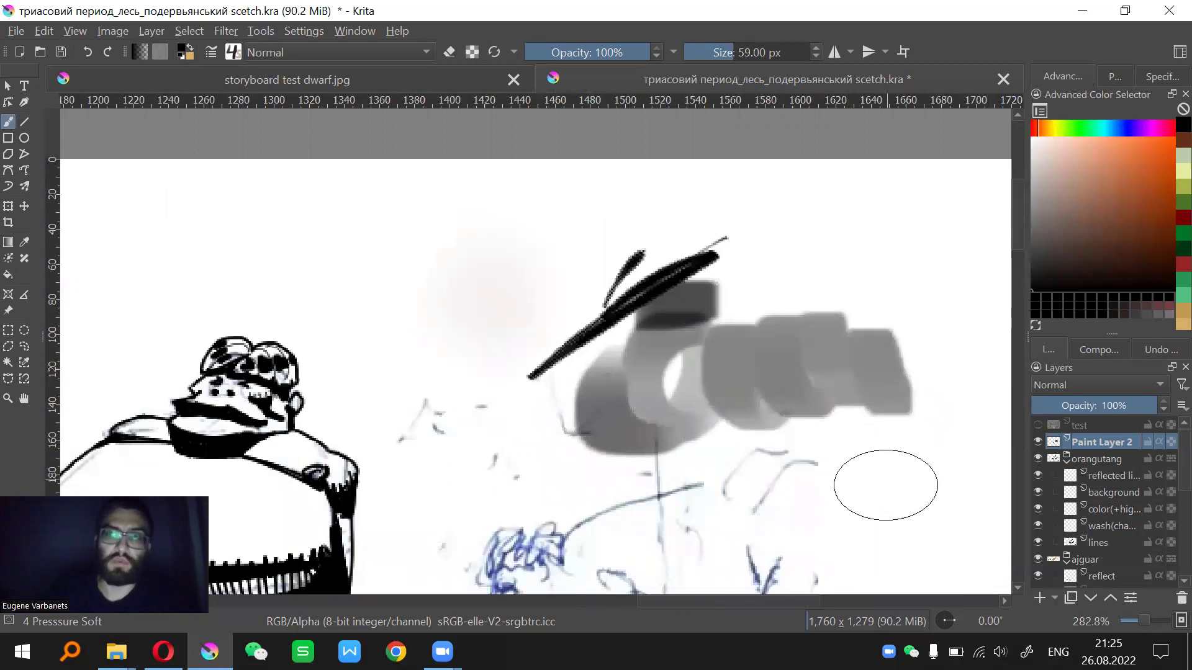
pyautogui.moveTo(886, 486); pyautogui.dragTo(811, 482)
pyautogui.hotkey('ctrl', 'z')
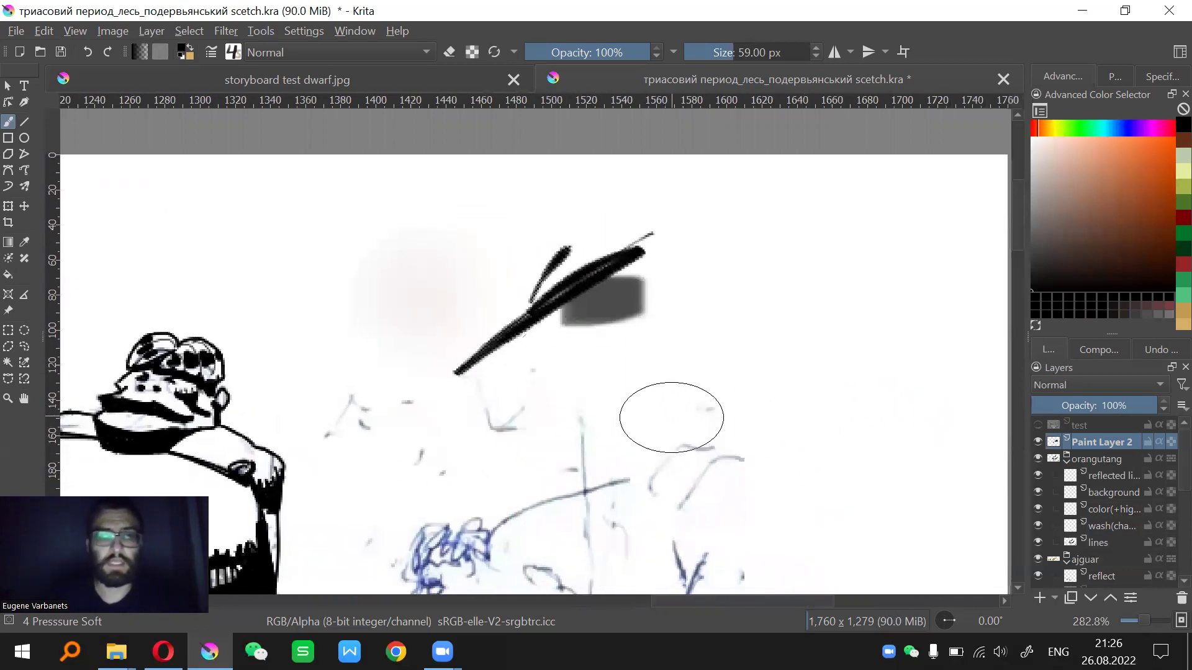
# Smudge the tapered diagonal and the short dark stroke into a pale grey haze with the k) Blender Basic brush at 59 px
pyautogui.press('/')
pyautogui.press(']')
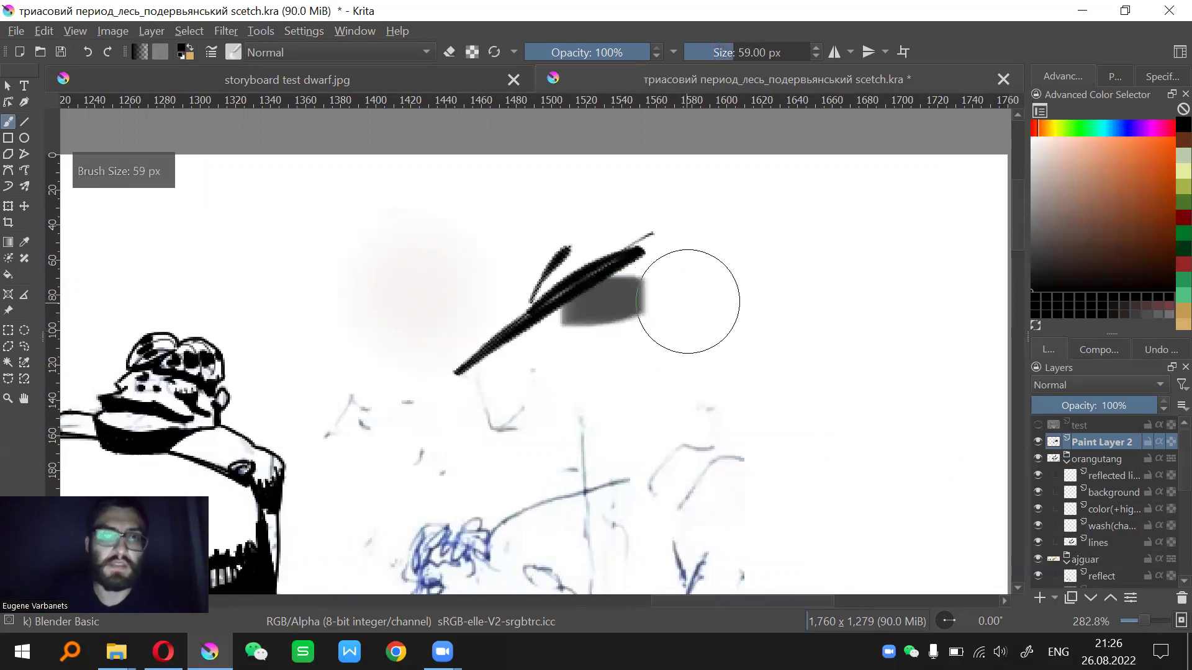
pyautogui.moveTo(718, 279)
pyautogui.mouseDown()
pyautogui.moveTo(580, 299)
pyautogui.moveTo(664, 286)
pyautogui.moveTo(570, 380)
pyautogui.moveTo(617, 402)
pyautogui.moveTo(462, 423)
pyautogui.moveTo(510, 379)
pyautogui.moveTo(627, 338)
pyautogui.mouseUp()
pyautogui.moveTo(683, 376)
pyautogui.mouseDown()
pyautogui.moveTo(614, 376)
pyautogui.moveTo(575, 425)
pyautogui.mouseUp()
pyautogui.hotkey('ctrl', '+')
# Paint two overlapping solid black vertical strokes over the grey haze with the Oval Opacity 4 Copy brush at 38 px
pyautogui.press('/')
pyautogui.moveTo(473, 234)
pyautogui.mouseDown()
pyautogui.moveTo(478, 269)
pyautogui.moveTo(590, 497)
pyautogui.mouseUp()
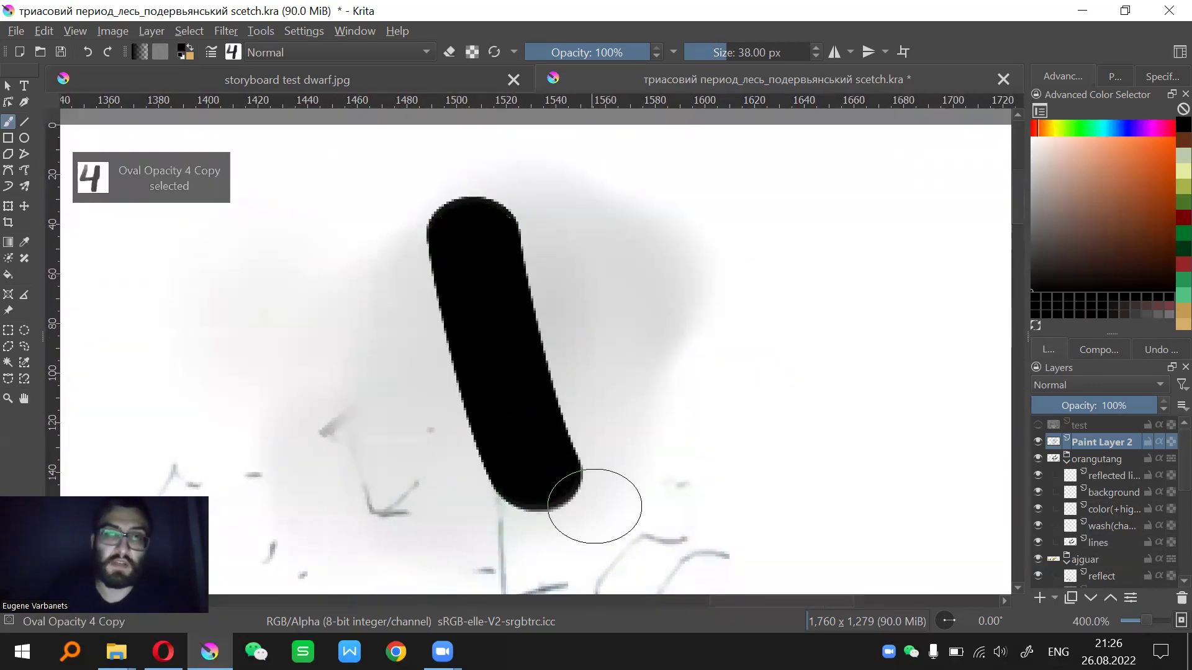
pyautogui.moveTo(670, 385); pyautogui.dragTo(638, 341)
pyautogui.moveTo(535, 202); pyautogui.dragTo(605, 488)
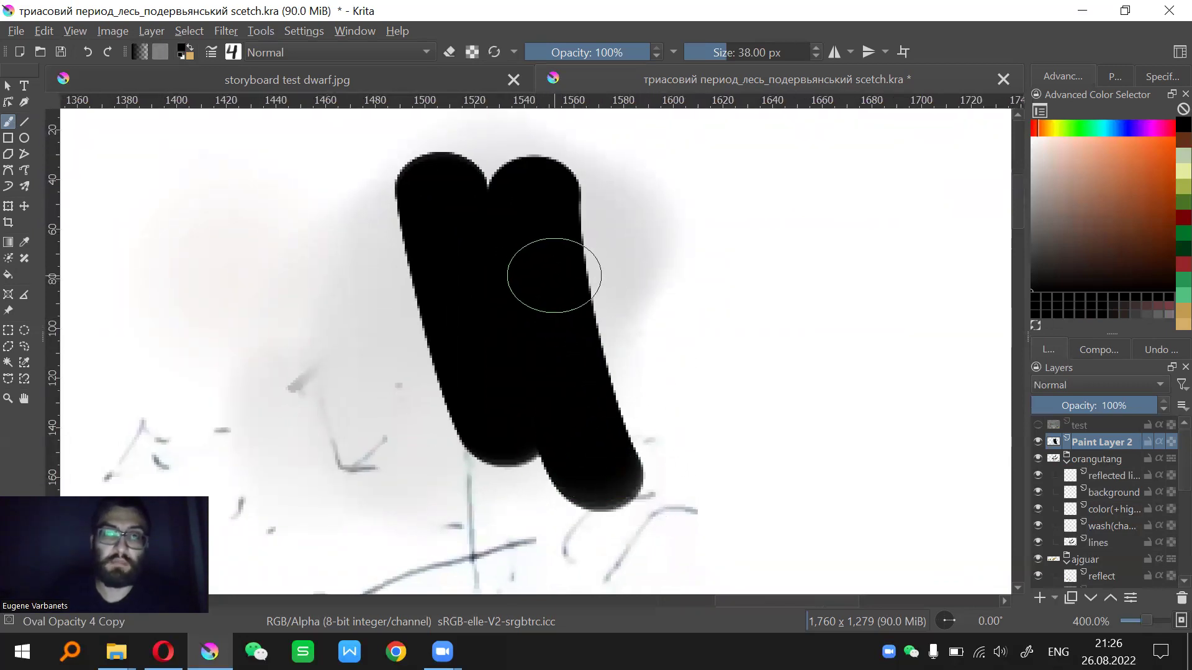
# Blur the edge of the black strokes and erase a broad curved area through them with the a) Eraser Circle brush at 41 px
pyautogui.press('/')
pyautogui.moveTo(559, 253)
pyautogui.mouseDown()
pyautogui.moveTo(599, 239)
pyautogui.moveTo(617, 375)
pyautogui.moveTo(618, 347)
pyautogui.moveTo(702, 219)
pyautogui.moveTo(582, 407)
pyautogui.moveTo(558, 404)
pyautogui.moveTo(626, 358)
pyautogui.moveTo(692, 249)
pyautogui.moveTo(614, 208)
pyautogui.moveTo(676, 206)
pyautogui.moveTo(545, 194)
pyautogui.moveTo(535, 241)
pyautogui.moveTo(672, 227)
pyautogui.moveTo(720, 268)
pyautogui.moveTo(761, 403)
pyautogui.mouseUp()
pyautogui.moveTo(717, 357)
pyautogui.mouseDown()
pyautogui.moveTo(567, 350)
pyautogui.moveTo(745, 335)
pyautogui.moveTo(729, 240)
pyautogui.moveTo(558, 277)
pyautogui.moveTo(524, 325)
pyautogui.moveTo(449, 348)
pyautogui.moveTo(692, 218)
pyautogui.moveTo(478, 393)
pyautogui.moveTo(723, 333)
pyautogui.moveTo(651, 432)
pyautogui.mouseUp()
pyautogui.press('/')
pyautogui.press(']')
pyautogui.press(']')
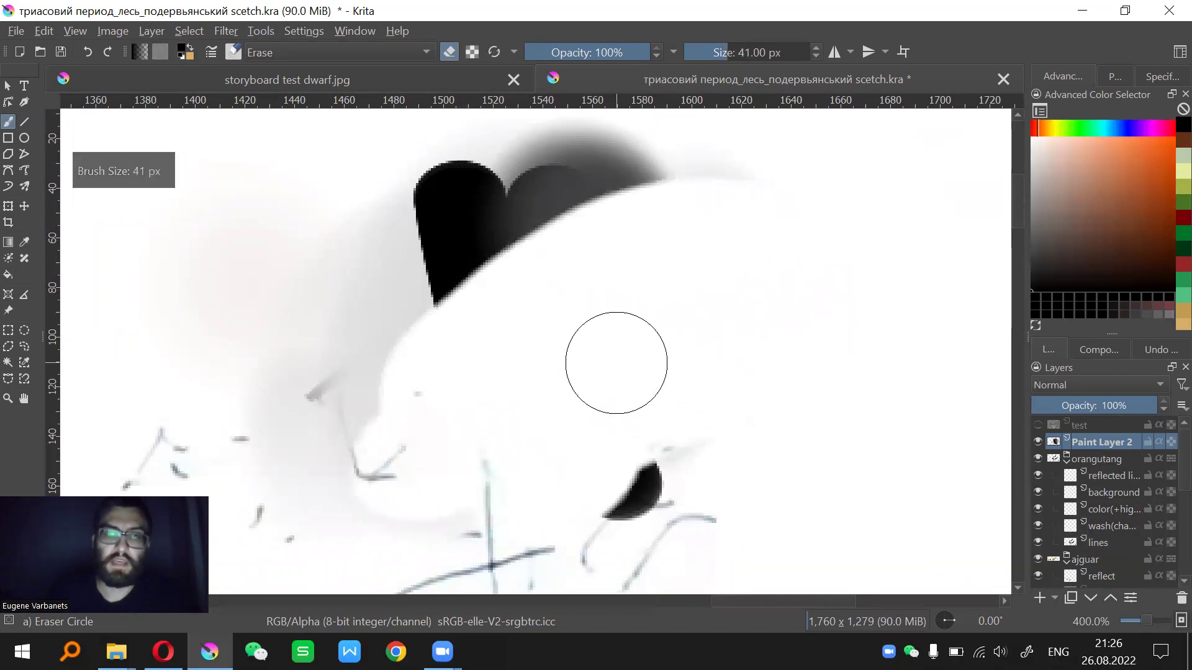
# Paint a solid black patch inside the erased area with the INK 5 Copy brush at 32 px
pyautogui.press('/')
pyautogui.press(']')
pyautogui.press(']')
pyautogui.press(']')
pyautogui.press(']')
pyautogui.press(']')
pyautogui.moveTo(603, 376)
pyautogui.mouseDown()
pyautogui.moveTo(606, 414)
pyautogui.moveTo(687, 346)
pyautogui.mouseUp()
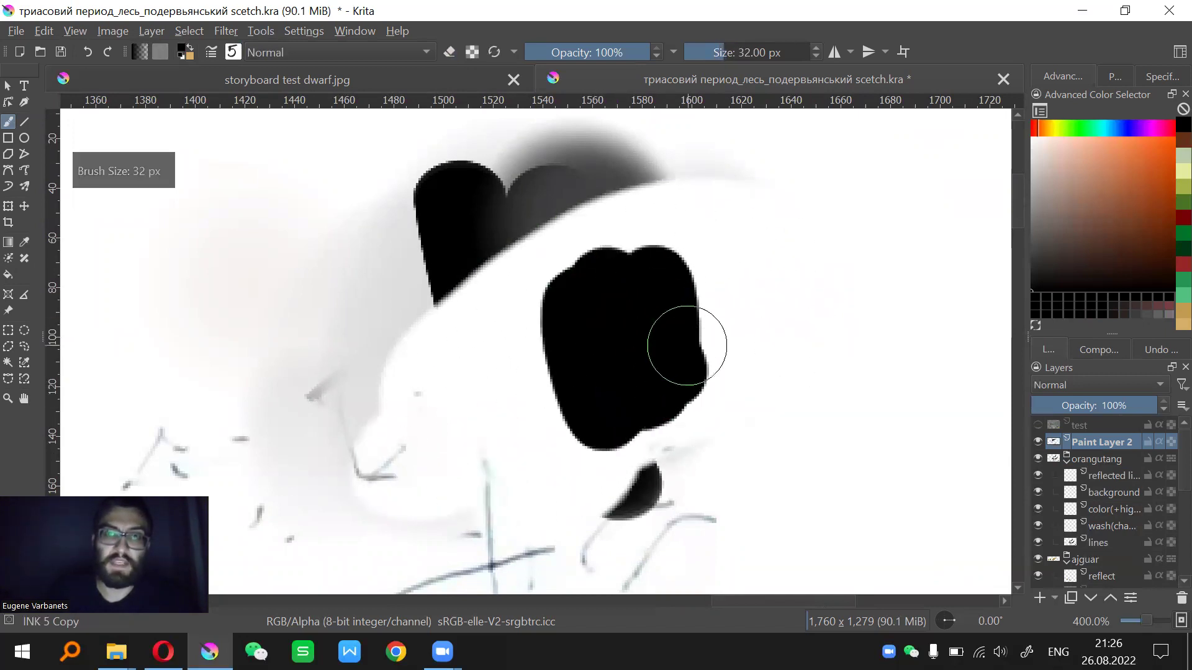
# Erase the black patch and most of the dark strokes using the INK 5 Copy brush in eraser mode at 32 px
pyautogui.press('e')
pyautogui.moveTo(677, 292)
pyautogui.mouseDown()
pyautogui.moveTo(625, 341)
pyautogui.moveTo(646, 258)
pyautogui.moveTo(620, 435)
pyautogui.moveTo(447, 234)
pyautogui.moveTo(602, 322)
pyautogui.moveTo(598, 447)
pyautogui.moveTo(627, 388)
pyautogui.mouseUp()
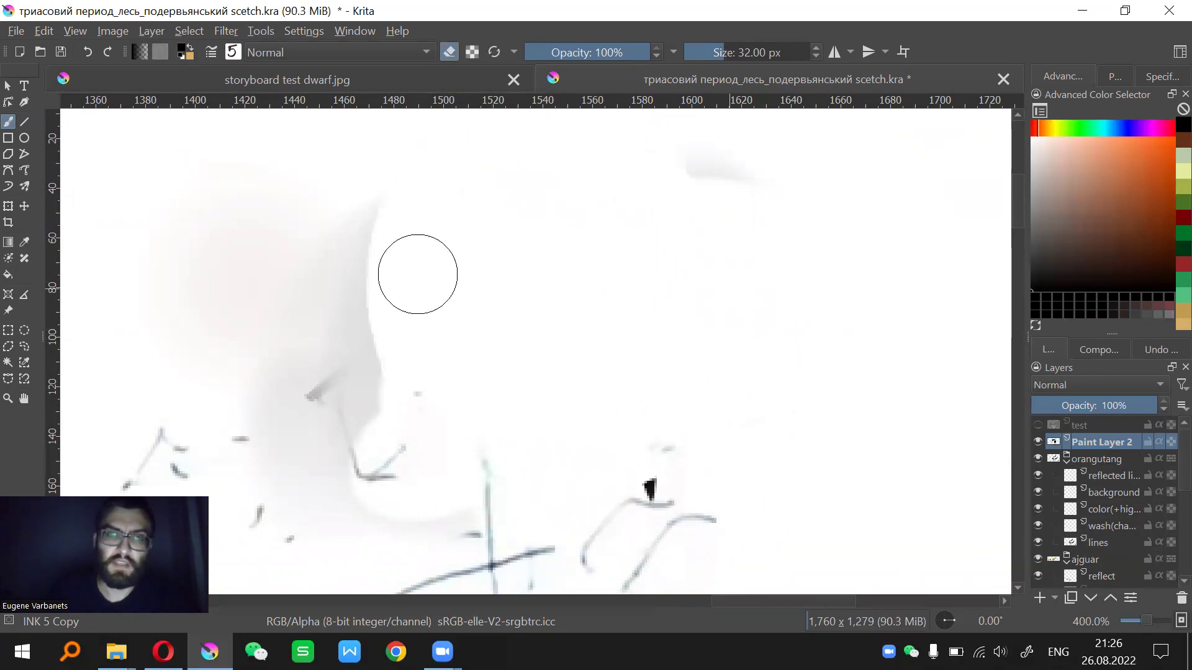
pyautogui.moveTo(417, 274); pyautogui.dragTo(620, 410)
# Erase the remaining grey haze with the a) Eraser Circle brush at 41 px and enlarge the eraser to 59 px
pyautogui.press('/')
pyautogui.moveTo(459, 242); pyautogui.dragTo(380, 511)
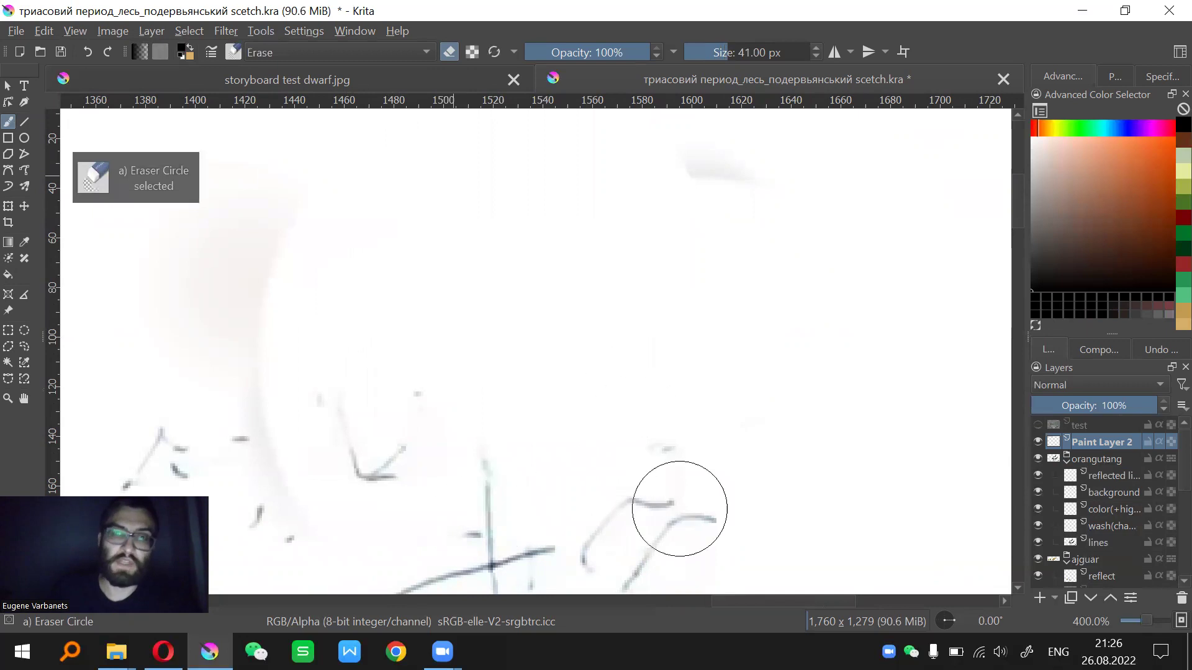
pyautogui.moveTo(561, 354); pyautogui.dragTo(565, 394)
pyautogui.press(']')
pyautogui.press(']')
pyautogui.press(']')
pyautogui.press(']')
pyautogui.press(']')
pyautogui.press(']')
pyautogui.moveTo(797, 225)
pyautogui.mouseDown()
pyautogui.moveTo(497, 274)
pyautogui.moveTo(391, 330)
pyautogui.mouseUp()
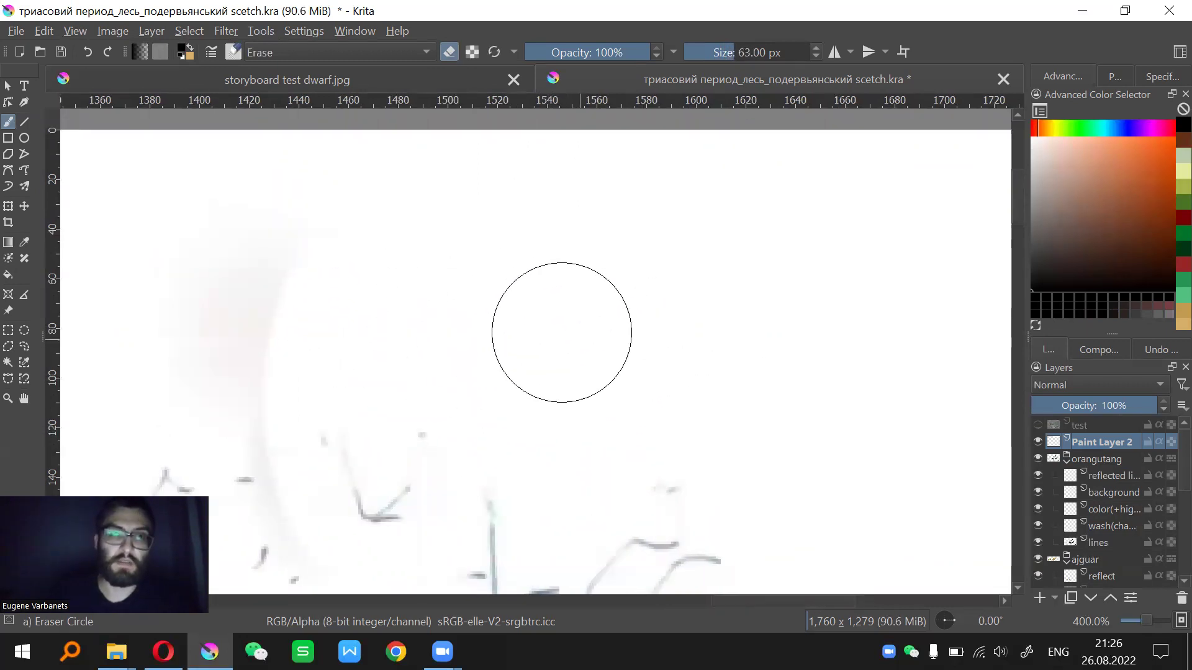
pyautogui.press('[')
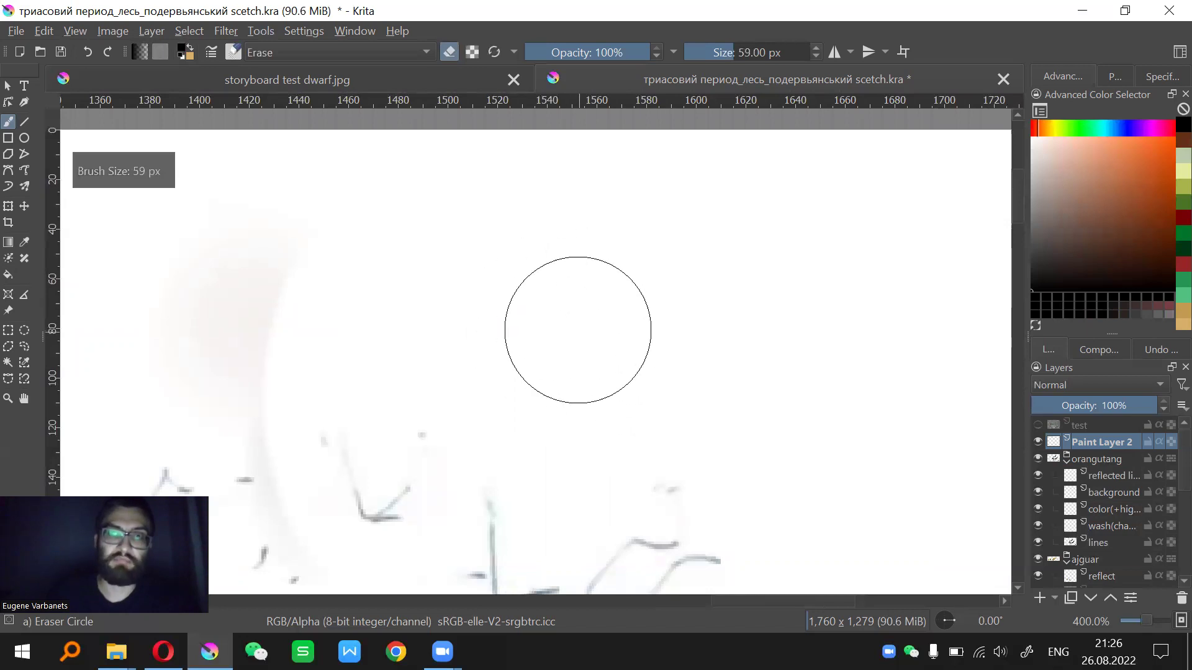
# Paint a solid black blob with the Oval Opacity 4 Copy brush at 38 px and thin curved parallel lines beside it at 2 px
pyautogui.press('/')
pyautogui.moveTo(599, 335); pyautogui.dragTo(638, 300)
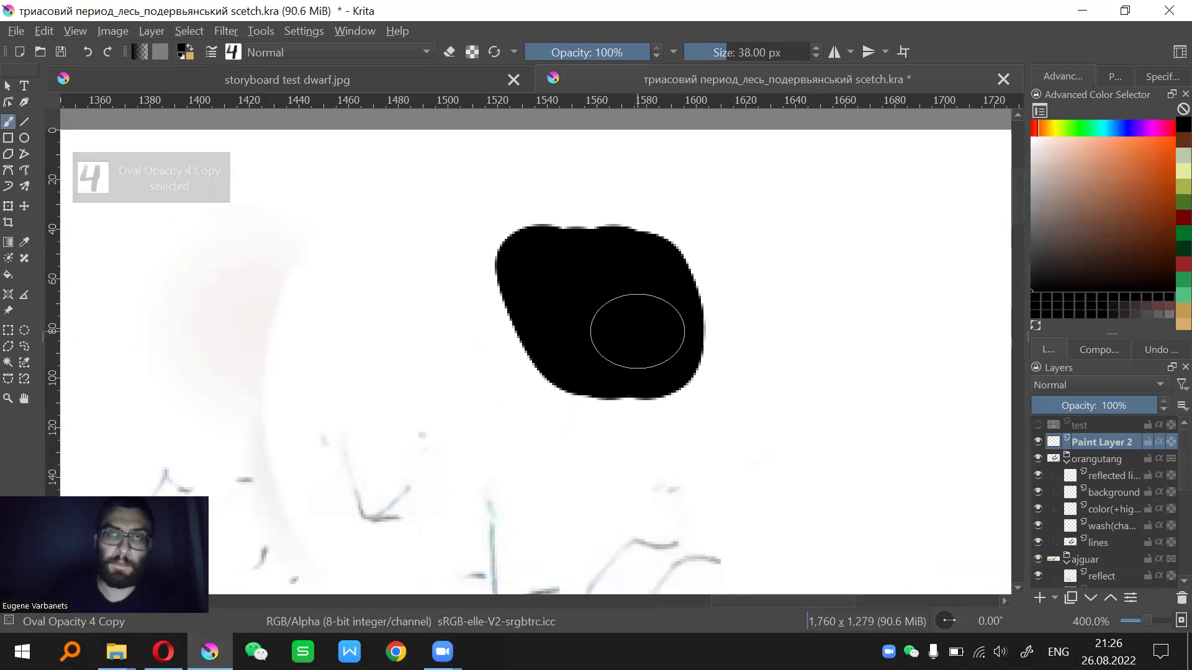
pyautogui.press('[')
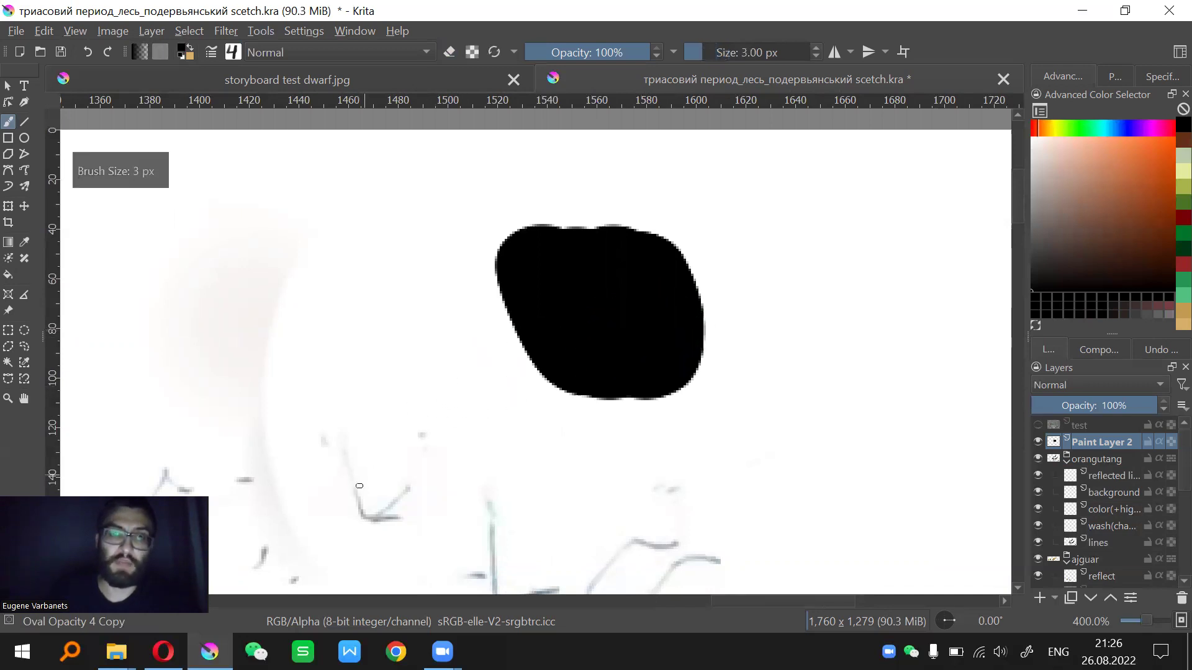
pyautogui.moveTo(505, 358)
pyautogui.mouseDown()
pyautogui.moveTo(397, 472)
pyautogui.moveTo(422, 461)
pyautogui.mouseUp()
pyautogui.moveTo(443, 458); pyautogui.dragTo(424, 477)
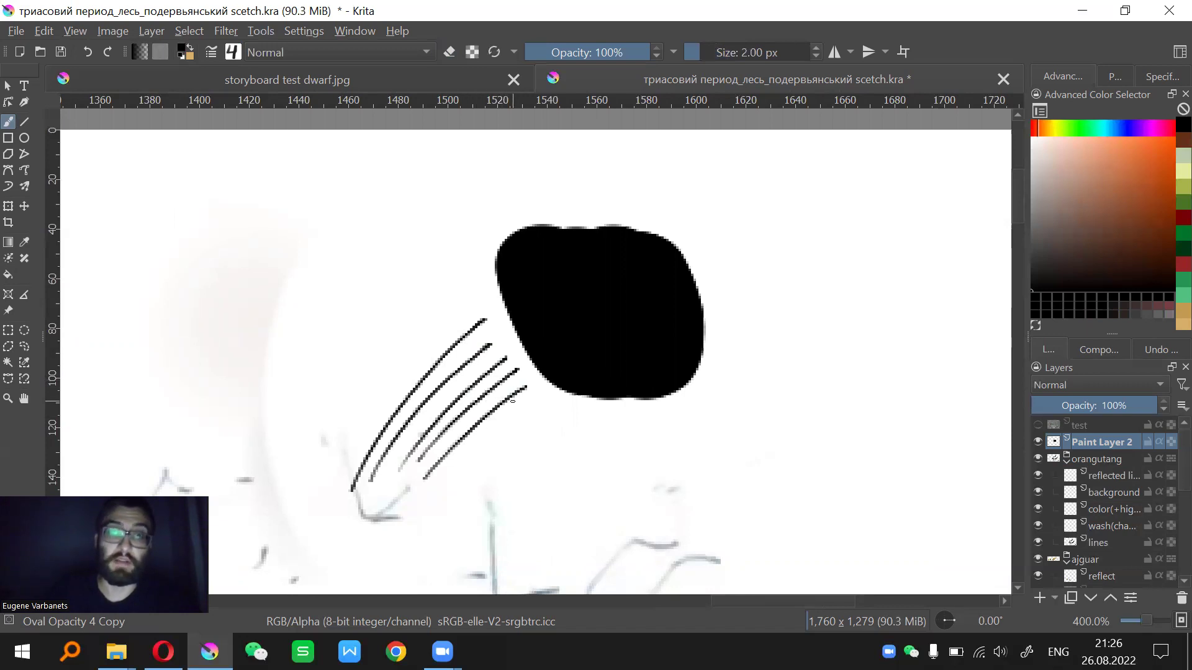
# Erase the thin curved lines and the adjoining part of the black blob with the a) Eraser Circle brush at 59 px
pyautogui.press('e')
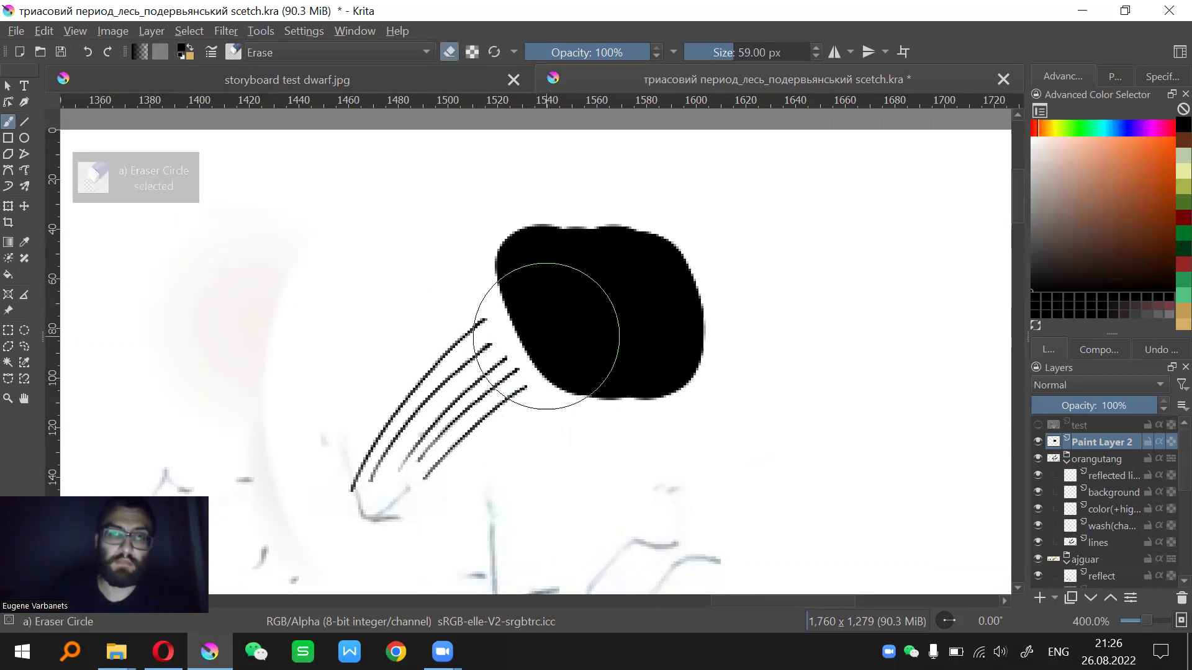
pyautogui.moveTo(557, 351)
pyautogui.mouseDown()
pyautogui.moveTo(577, 322)
pyautogui.moveTo(495, 314)
pyautogui.moveTo(391, 513)
pyautogui.moveTo(509, 439)
pyautogui.mouseUp()
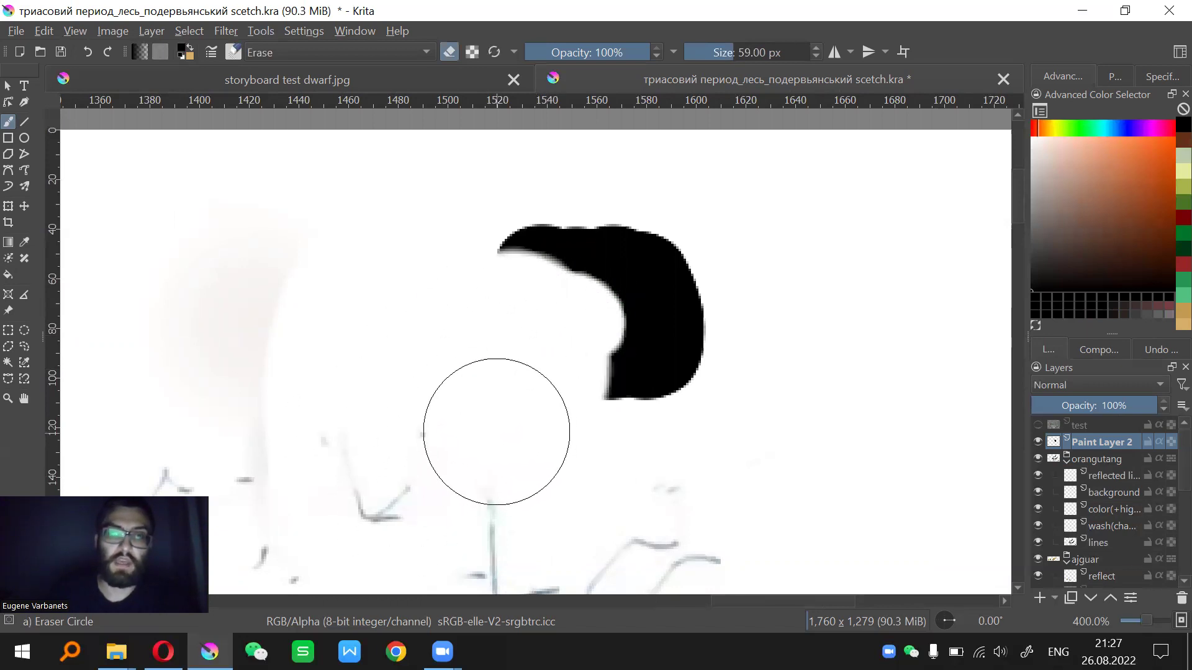
# Try fine hatch lines with the 2 px Oval Opacity 4 Copy brush in paint and eraser mode, and wipe them away with the a) Eraser Circle
pyautogui.press('e')
pyautogui.moveTo(418, 455)
pyautogui.mouseDown()
pyautogui.moveTo(414, 475)
pyautogui.moveTo(506, 398)
pyautogui.mouseUp()
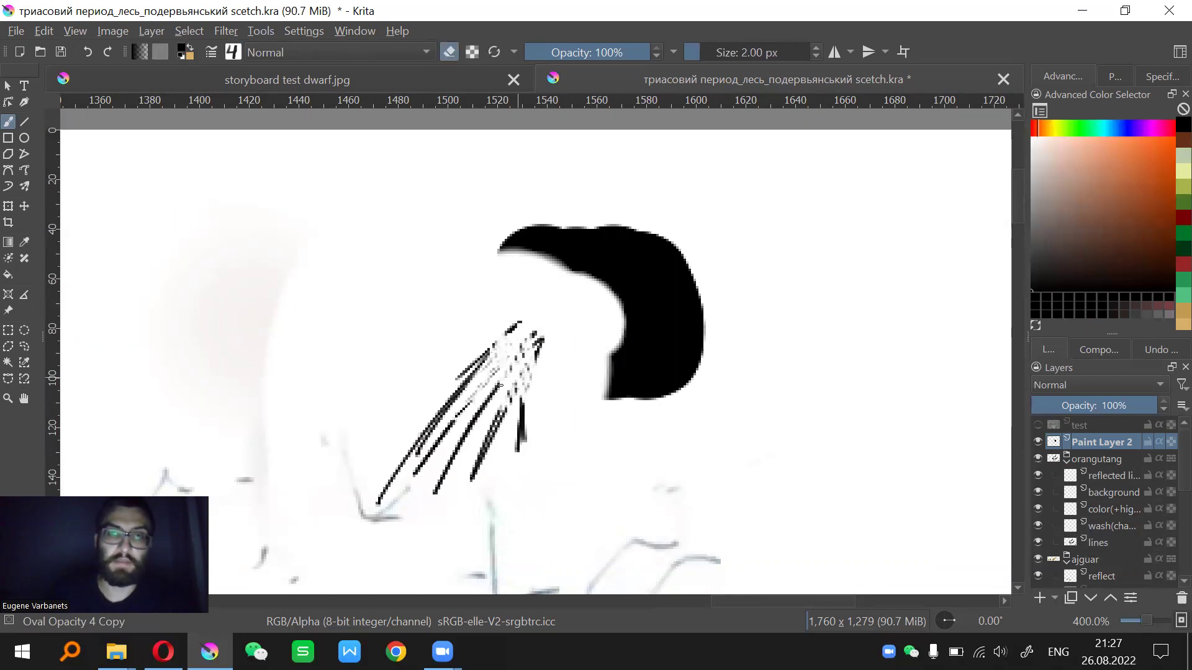
pyautogui.press('e')
pyautogui.moveTo(421, 360)
pyautogui.mouseDown()
pyautogui.moveTo(501, 378)
pyautogui.moveTo(538, 414)
pyautogui.moveTo(543, 447)
pyautogui.mouseUp()
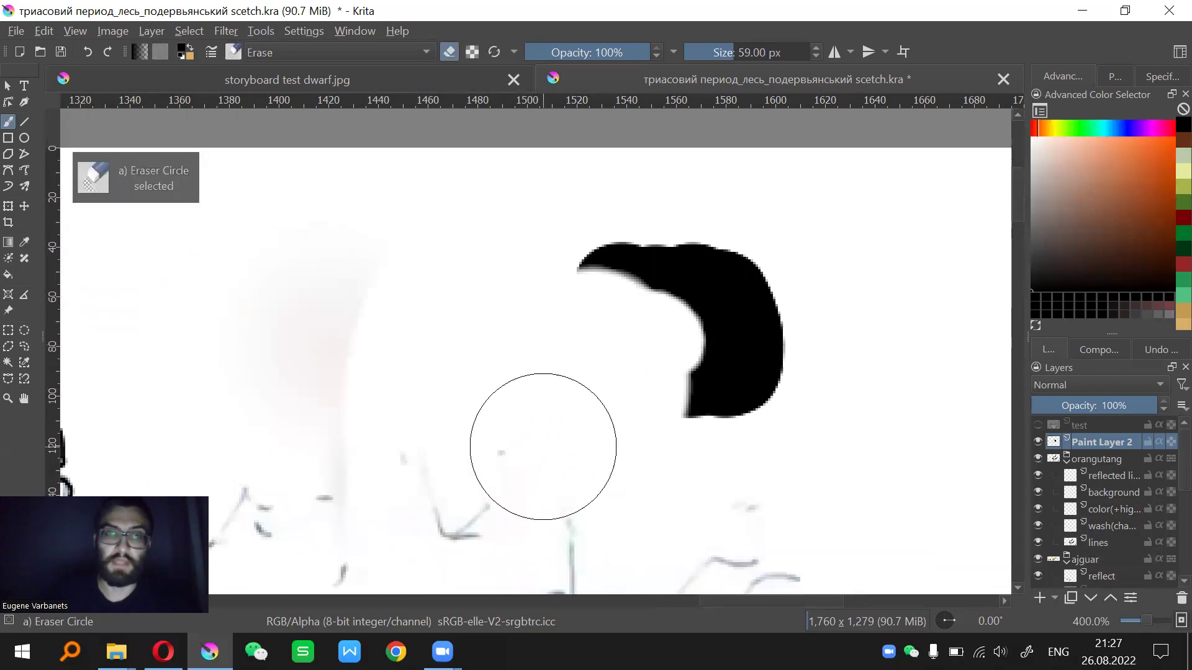
# Sketch two shaded rounded pencil forms beside and below the black crescent with the Pencil 1 Copy brush at 103 px
pyautogui.press('1')
pyautogui.moveTo(347, 385)
pyautogui.mouseDown()
pyautogui.moveTo(531, 372)
pyautogui.moveTo(393, 372)
pyautogui.moveTo(439, 466)
pyautogui.moveTo(567, 472)
pyautogui.mouseUp()
pyautogui.moveTo(660, 510)
pyautogui.mouseDown()
pyautogui.moveTo(617, 453)
pyautogui.moveTo(678, 498)
pyautogui.moveTo(611, 503)
pyautogui.moveTo(626, 540)
pyautogui.moveTo(616, 452)
pyautogui.mouseUp()
pyautogui.moveTo(537, 398)
pyautogui.mouseDown()
pyautogui.moveTo(578, 456)
pyautogui.moveTo(545, 504)
pyautogui.moveTo(620, 473)
pyautogui.mouseUp()
pyautogui.moveTo(690, 402); pyautogui.dragTo(649, 442)
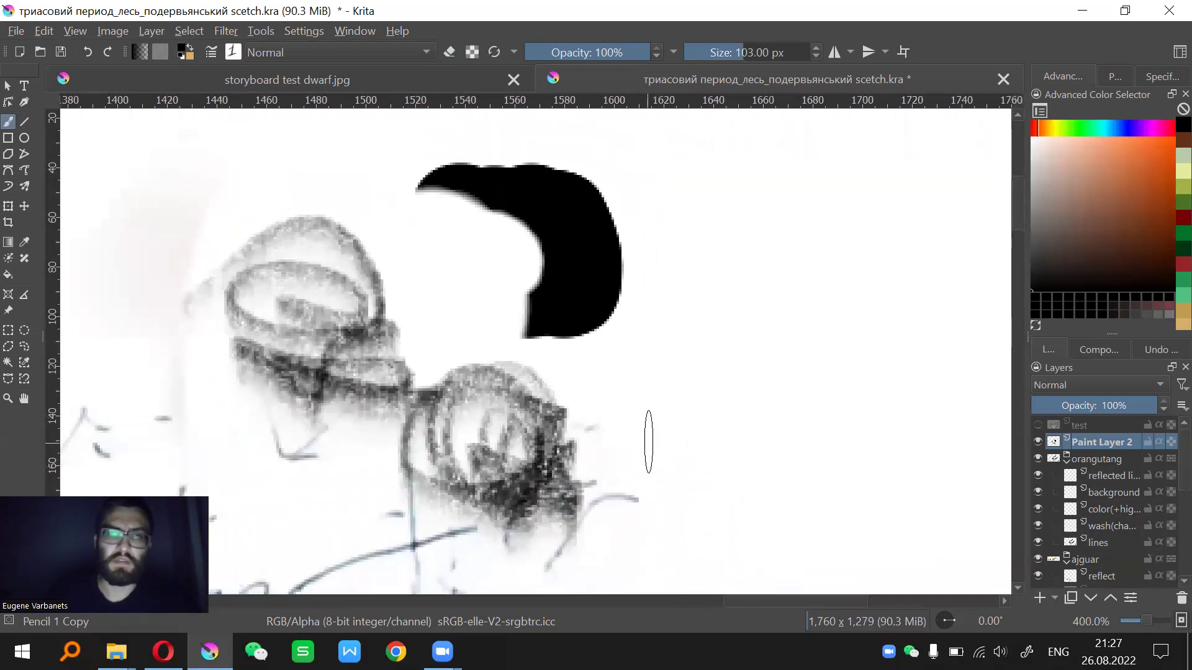
# Spatter dark dots over the area beside and below the pencil forms with the y) Texture Splat brush at 135 px
pyautogui.press('/')
pyautogui.moveTo(664, 318); pyautogui.dragTo(743, 385)
pyautogui.moveTo(638, 370); pyautogui.dragTo(445, 303)
pyautogui.moveTo(549, 306); pyautogui.dragTo(623, 379)
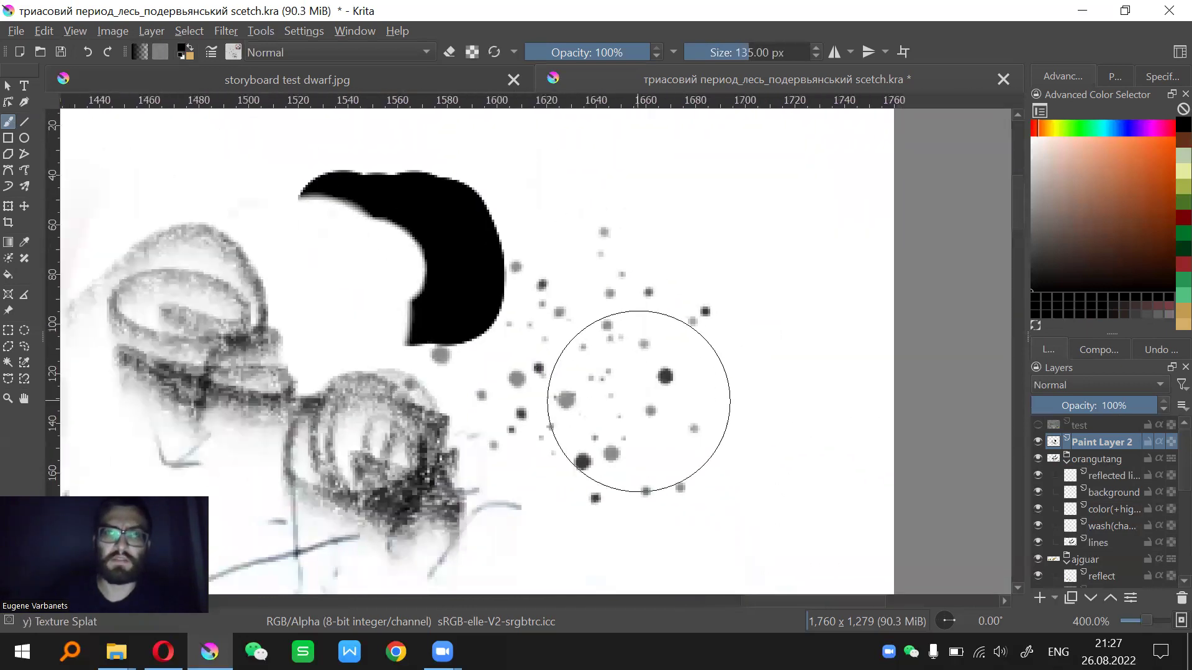
pyautogui.moveTo(656, 343)
pyautogui.mouseDown()
pyautogui.moveTo(652, 397)
pyautogui.moveTo(704, 312)
pyautogui.mouseUp()
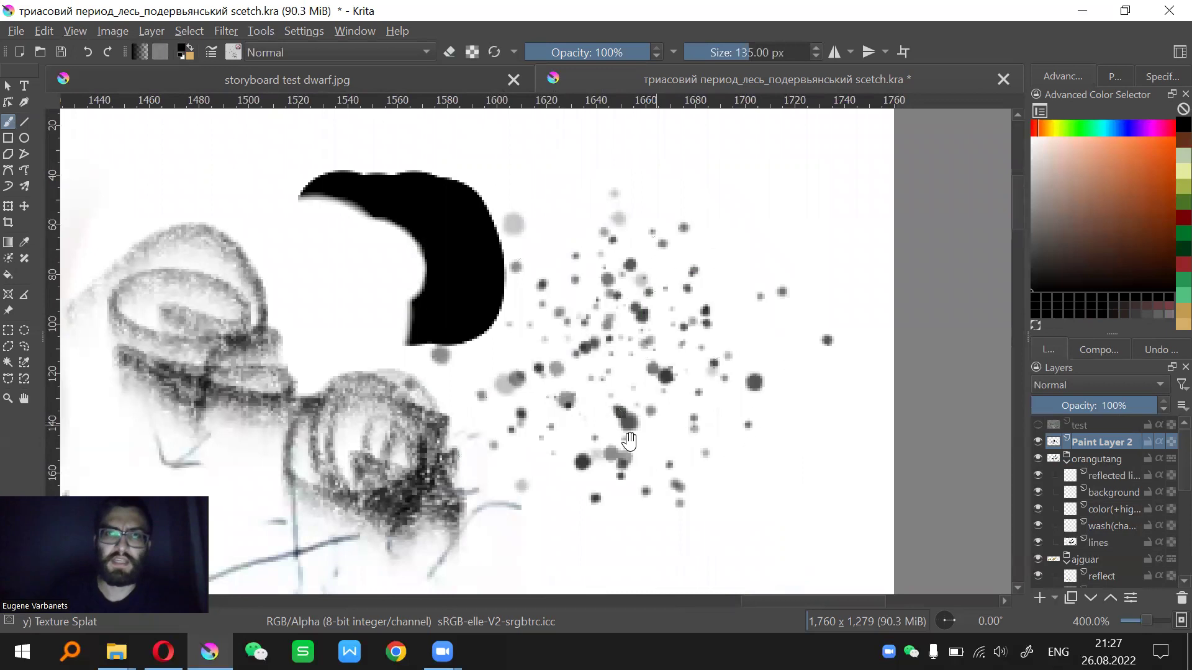
pyautogui.moveTo(615, 430); pyautogui.dragTo(580, 351)
pyautogui.hotkey('ctrl', '-')
pyautogui.hotkey('ctrl', '-')
pyautogui.moveTo(562, 395)
pyautogui.mouseDown()
pyautogui.moveTo(628, 479)
pyautogui.moveTo(403, 443)
pyautogui.mouseUp()
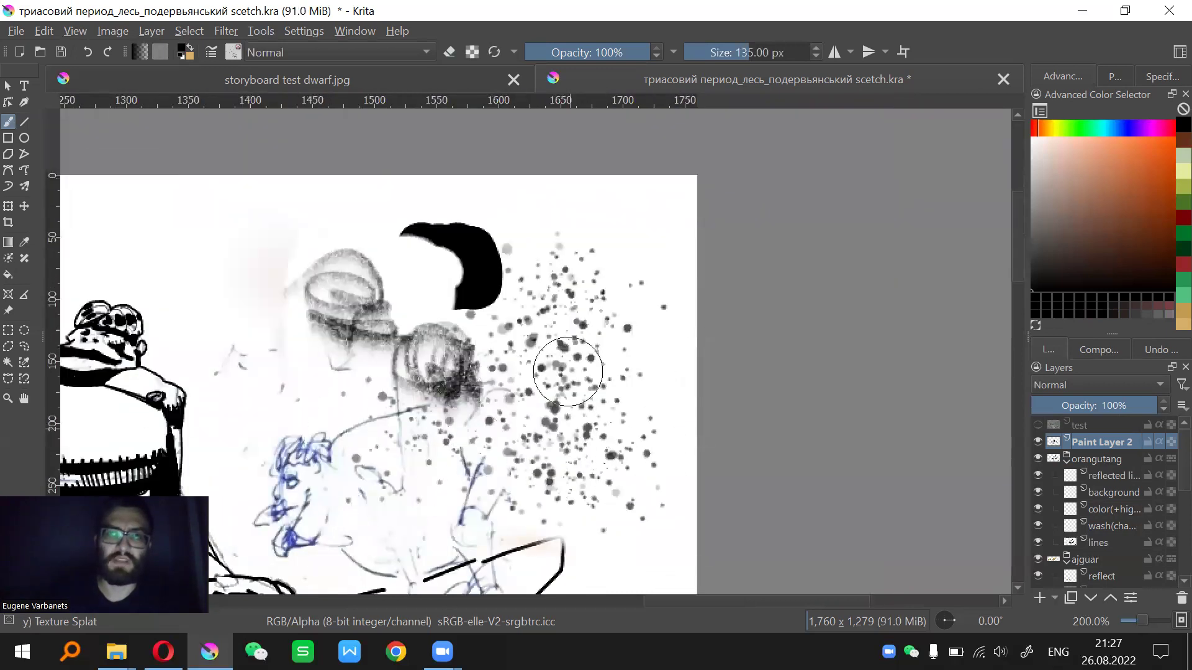
pyautogui.press('+')
pyautogui.press('+')
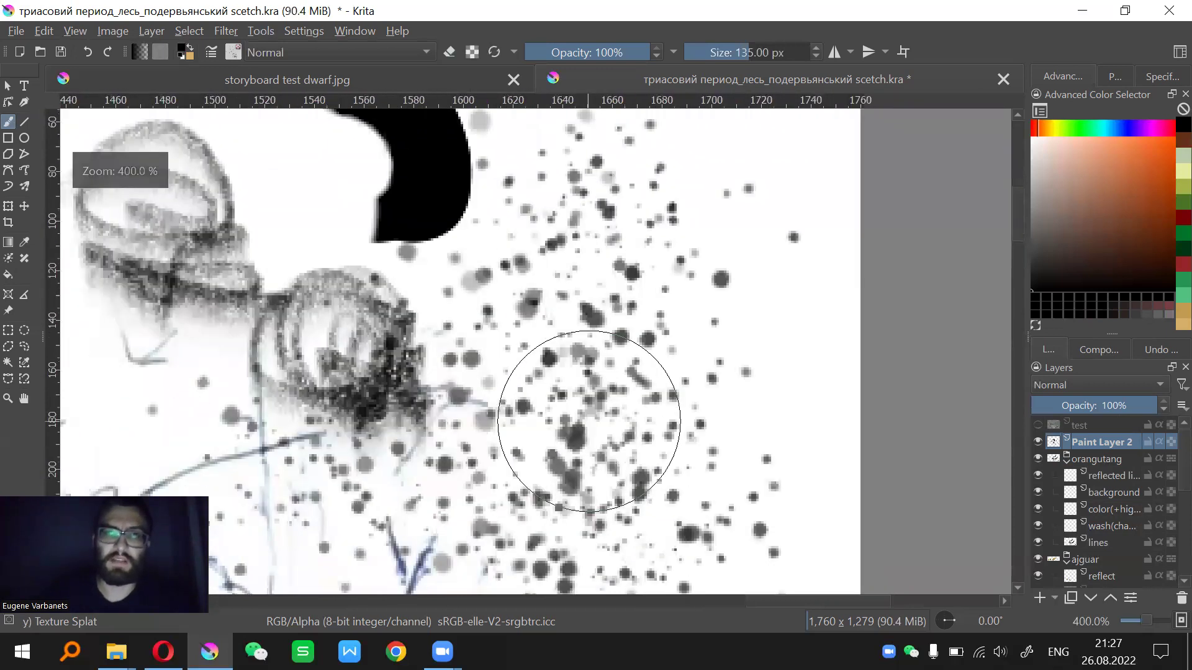
# Dab a pale skin tone and a darker brownish tone over one spatter dot with the Oval Opacity 4 Copy brush at 6 px
pyautogui.press('/')
pyautogui.press('+')
pyautogui.press('+')
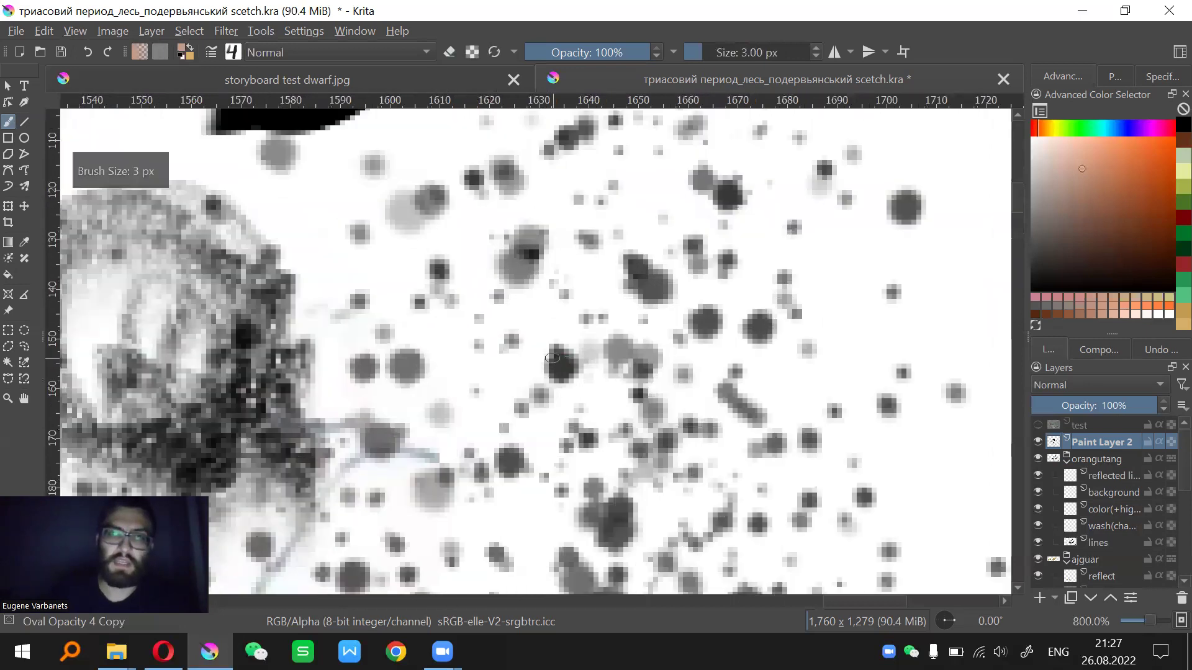
pyautogui.press(']')
pyautogui.moveTo(576, 357)
pyautogui.mouseDown()
pyautogui.moveTo(580, 383)
pyautogui.moveTo(568, 375)
pyautogui.mouseUp()
pyautogui.click(1071, 180)
pyautogui.press('[')
pyautogui.press('[')
pyautogui.hotkey('ctrl', '-')
pyautogui.hotkey('ctrl', '-')
pyautogui.hotkey('ctrl', '-')
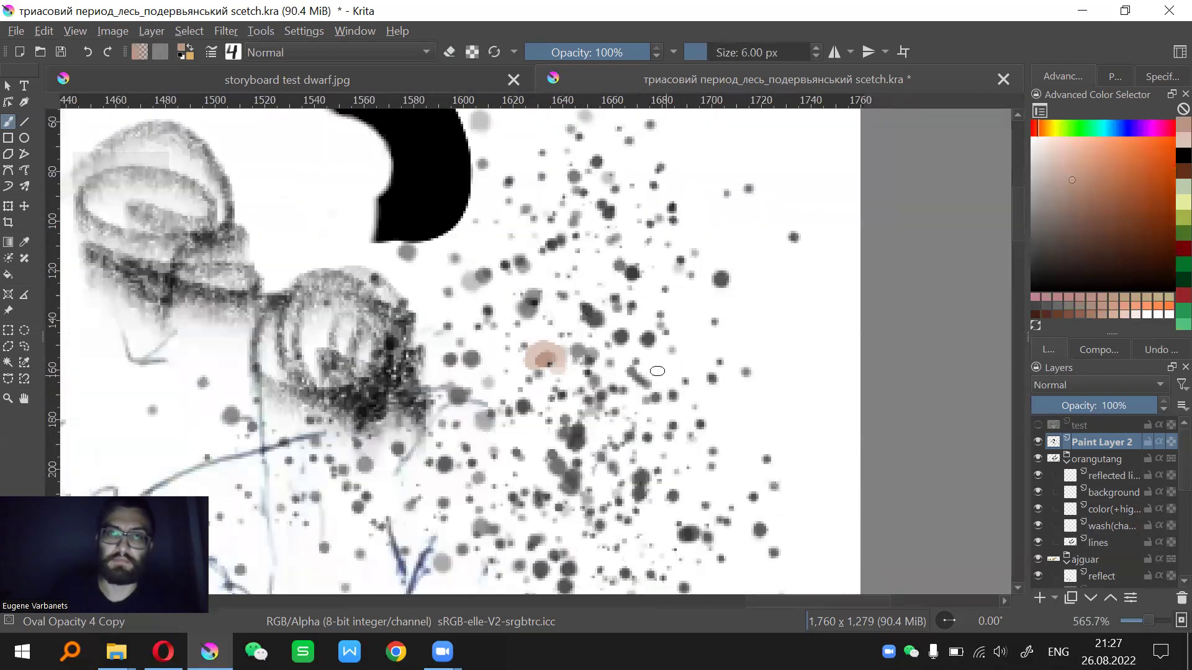
# Switch to the k) Blender Basic brush and reduce its size to 32 px
pyautogui.hotkey('ctrl', '+')
pyautogui.hotkey('ctrl', '+')
pyautogui.hotkey('ctrl', '+')
pyautogui.press('/')
pyautogui.press('[')
pyautogui.press('[')
pyautogui.press('[')
pyautogui.press('[')
pyautogui.press('[')
pyautogui.press('[')
pyautogui.press('[')
pyautogui.press('[')
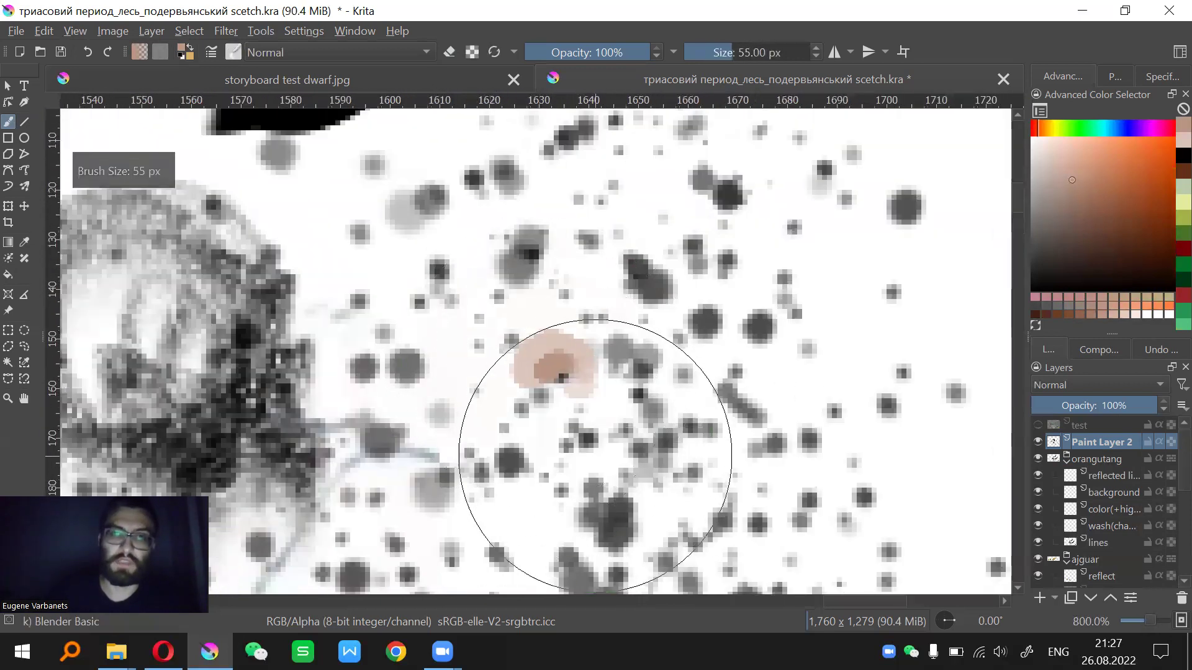
pyautogui.hotkey('ctrl', '-')
pyautogui.hotkey('ctrl', '-')
pyautogui.hotkey('ctrl', '-')
pyautogui.hotkey('ctrl', '-')
pyautogui.moveTo(594, 399); pyautogui.dragTo(666, 383)
pyautogui.scroll(1, 477, 365)
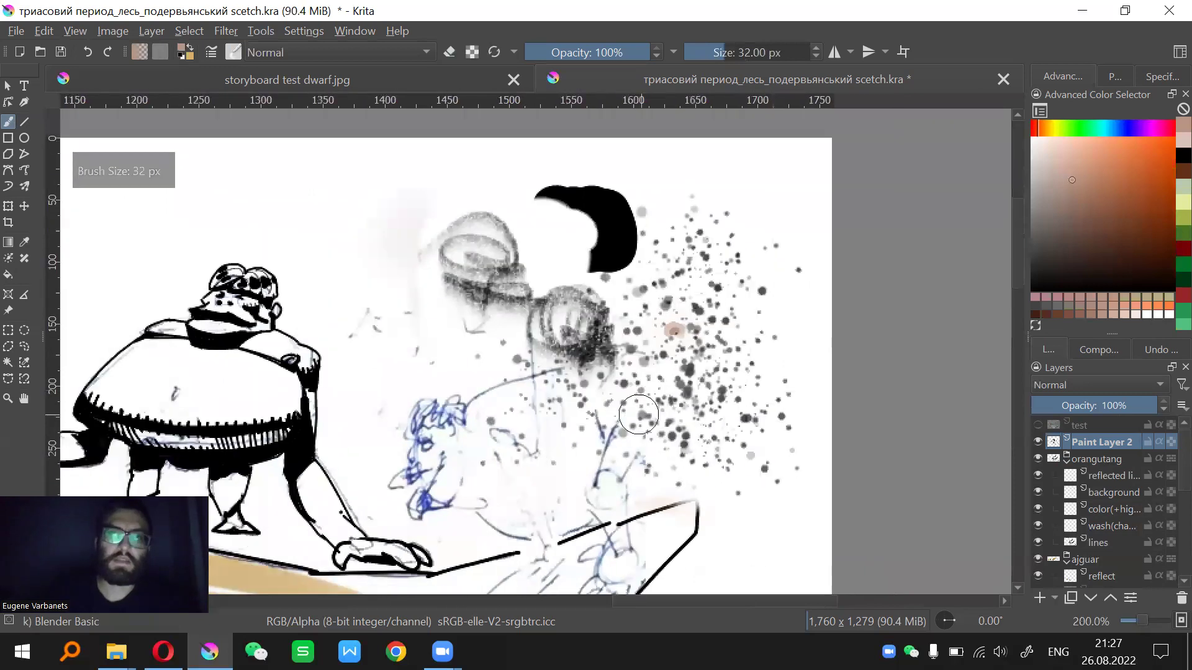
# Erase part of the faint pink glow beside the pencil forms with the INK 5 Copy brush in eraser mode at 18 px
pyautogui.press('/')
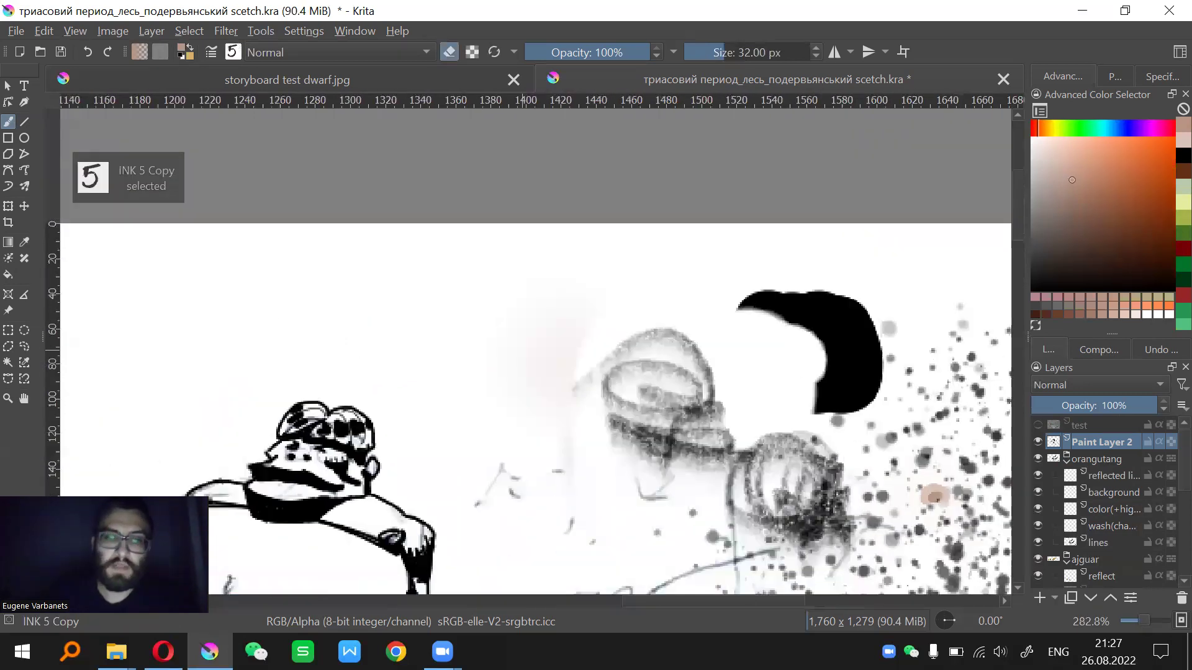
pyautogui.scroll(1, 511, 351)
pyautogui.press('e')
pyautogui.press('/')
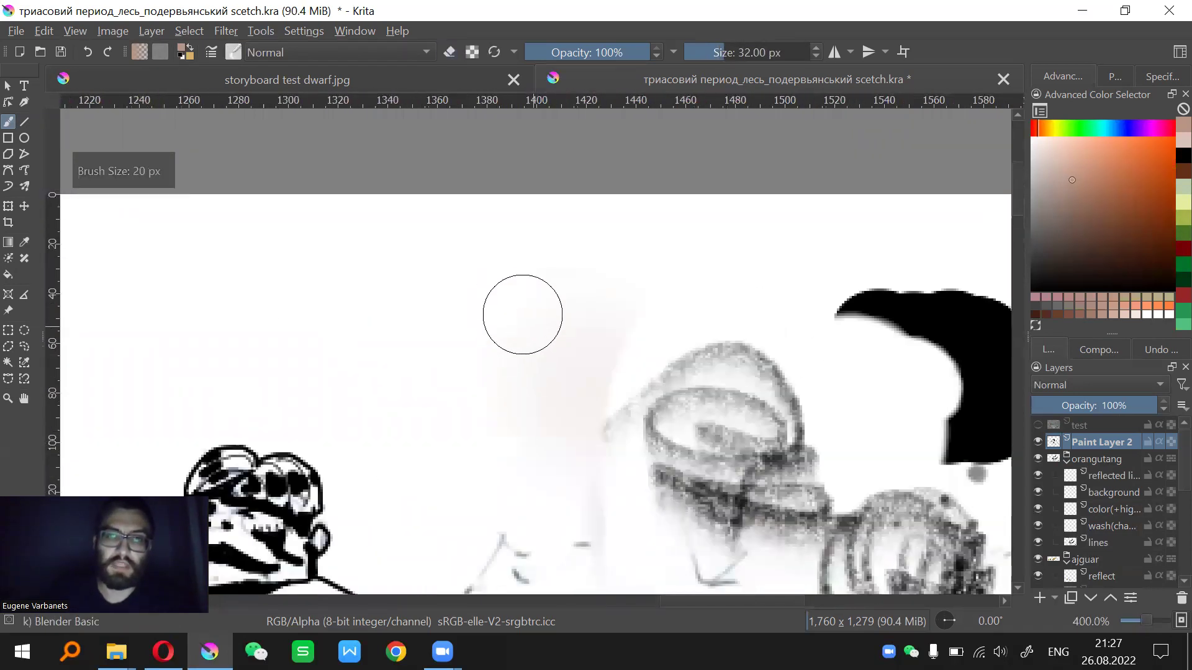
pyautogui.press('/')
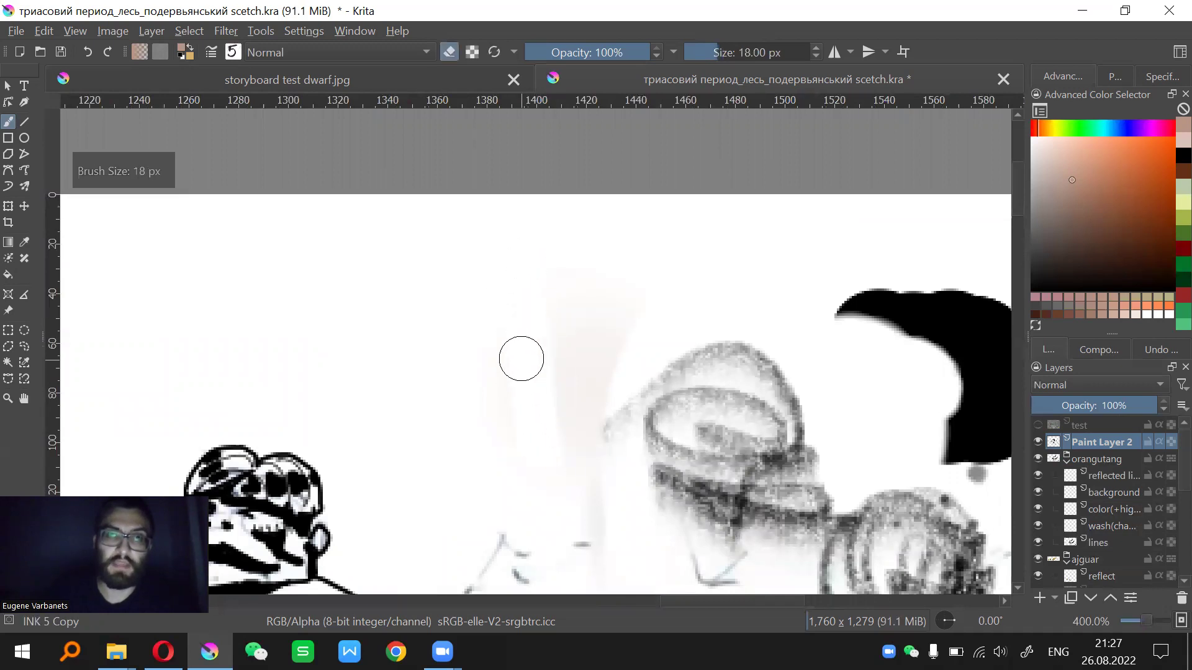
# Reset the paint colour to black and paint a solid vertical stroke beside the pink glow with the INK 5 Copy brush at 18 px
pyautogui.press('e')
pyautogui.press('d')
pyautogui.moveTo(503, 259); pyautogui.dragTo(506, 484)
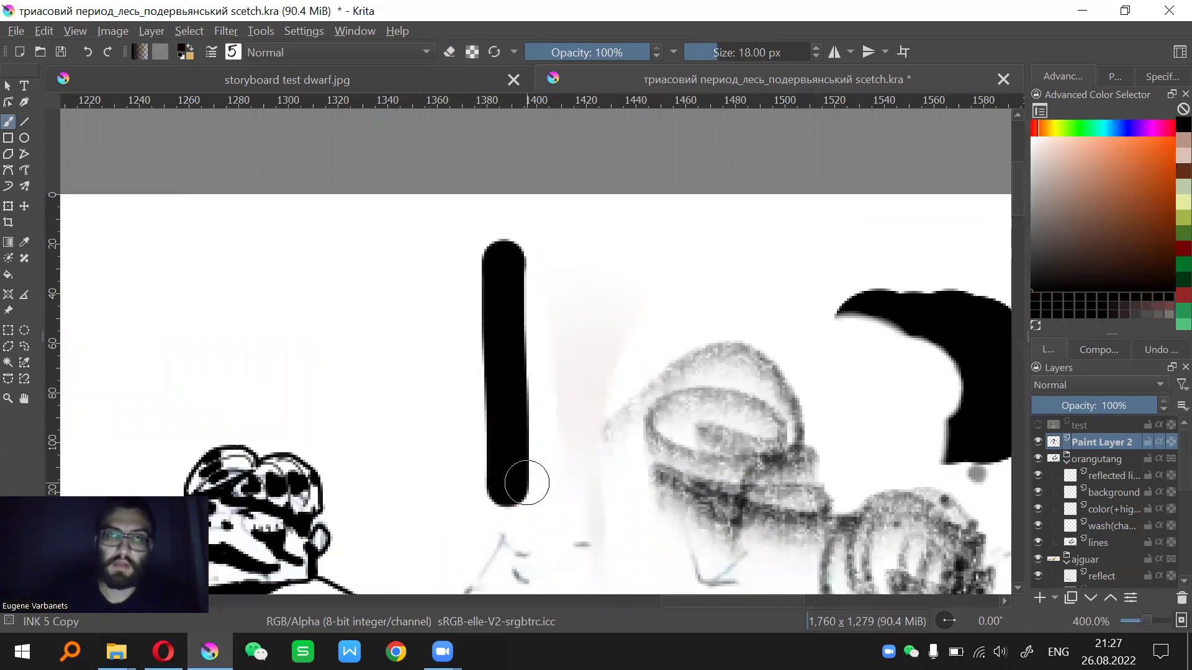
# Paint a slanted black stroke and a thicker one on either side of the vertical stroke with the INK 5 Copy brush
pyautogui.moveTo(425, 287); pyautogui.dragTo(452, 443)
pyautogui.keyDown('shift'); pyautogui.click(569, 330); pyautogui.keyUp('shift')
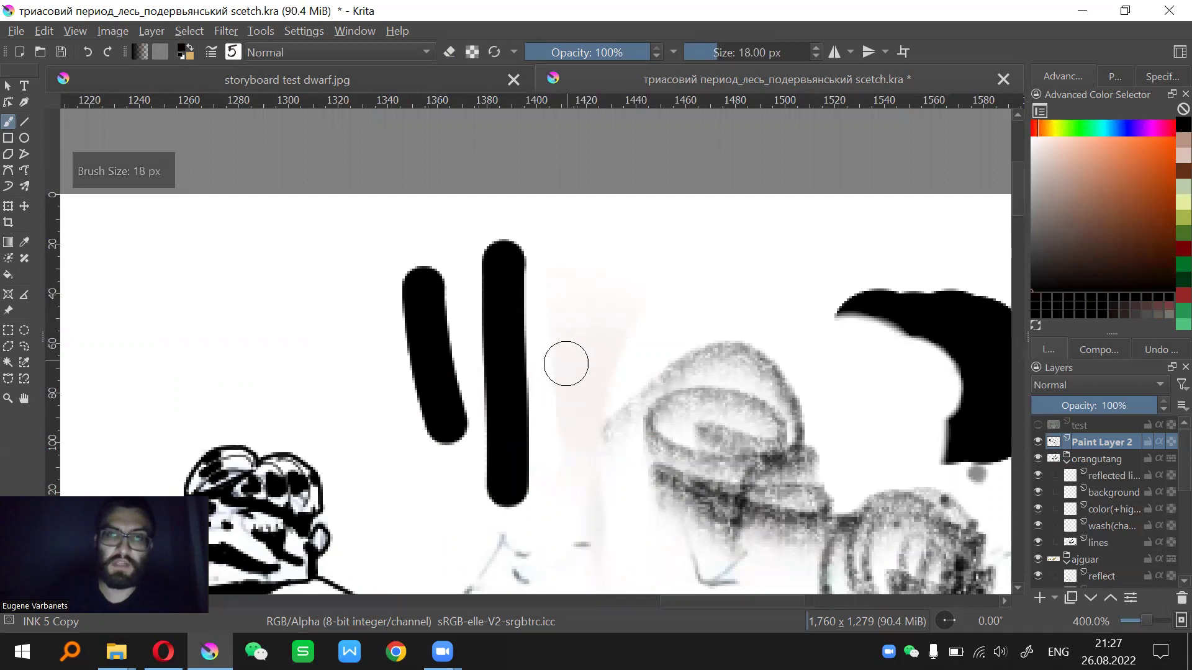
pyautogui.press(']')
pyautogui.press(']')
pyautogui.moveTo(565, 364)
pyautogui.mouseDown()
pyautogui.moveTo(607, 334)
pyautogui.moveTo(623, 404)
pyautogui.mouseUp()
# Add two thin black strokes and cover the stroke samples with overlapping translucent strokes using Oval Opacity 4 Copy at 30 px
pyautogui.press('/')
pyautogui.moveTo(665, 249)
pyautogui.mouseDown()
pyautogui.moveTo(681, 390)
pyautogui.moveTo(706, 376)
pyautogui.mouseUp()
pyautogui.press(']')
pyautogui.press(']')
pyautogui.press(']')
pyautogui.moveTo(719, 336)
pyautogui.mouseDown()
pyautogui.moveTo(668, 334)
pyautogui.moveTo(648, 473)
pyautogui.moveTo(700, 448)
pyautogui.moveTo(782, 335)
pyautogui.moveTo(782, 254)
pyautogui.moveTo(677, 291)
pyautogui.moveTo(720, 274)
pyautogui.moveTo(404, 303)
pyautogui.moveTo(354, 224)
pyautogui.moveTo(390, 336)
pyautogui.moveTo(375, 344)
pyautogui.moveTo(594, 287)
pyautogui.moveTo(504, 360)
pyautogui.moveTo(554, 495)
pyautogui.mouseUp()
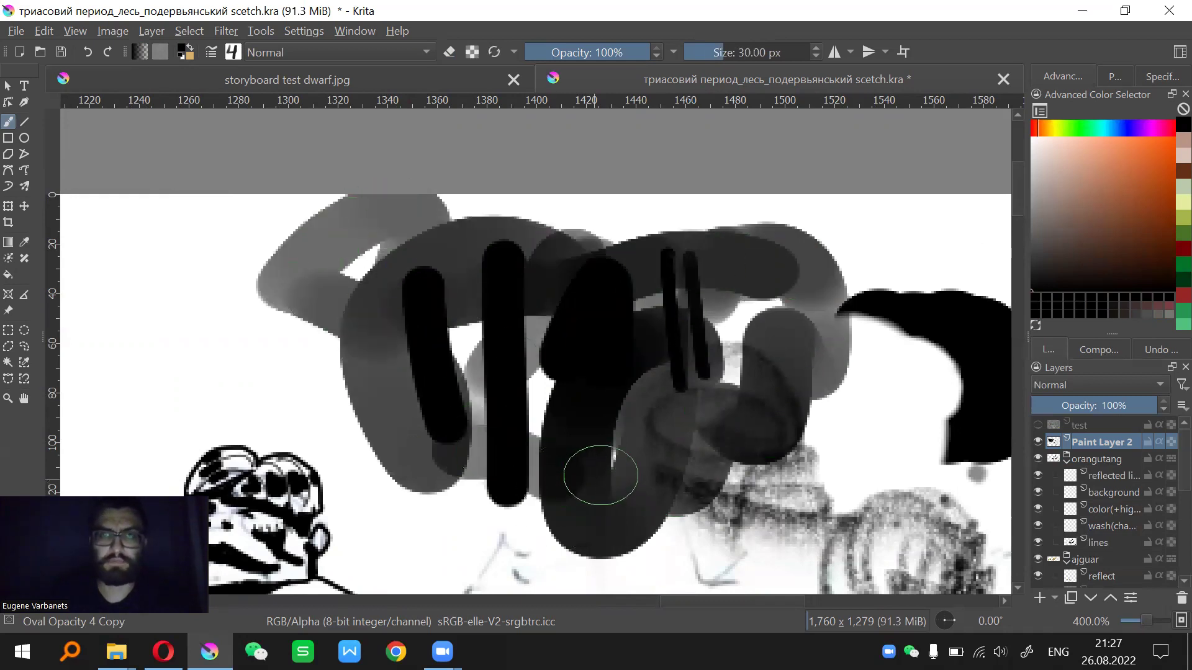
# Smudge the overlapping dark strokes together with the k) Blender Basic brush at 30 px
pyautogui.press('.')
pyautogui.moveTo(681, 506)
pyautogui.mouseDown()
pyautogui.moveTo(672, 389)
pyautogui.moveTo(728, 313)
pyautogui.moveTo(726, 186)
pyautogui.moveTo(655, 286)
pyautogui.moveTo(745, 186)
pyautogui.moveTo(672, 268)
pyautogui.mouseUp()
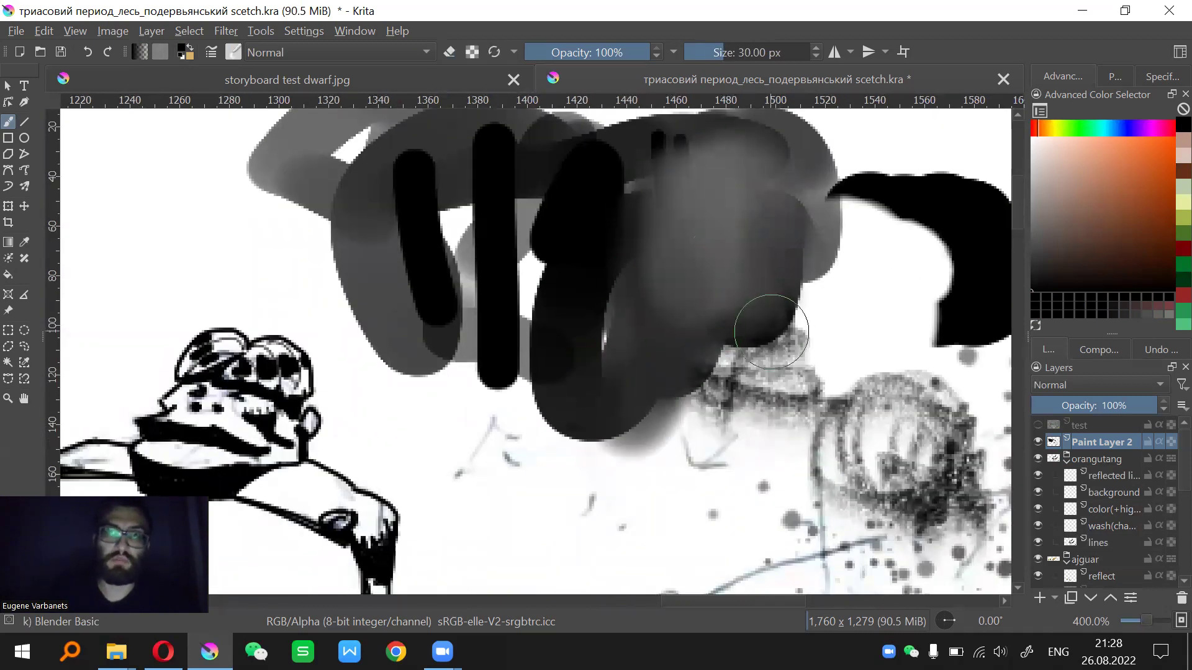
# Paint a solid black vertical stroke on the blank area below the smudged samples
pyautogui.scroll(-3, 670, 319)
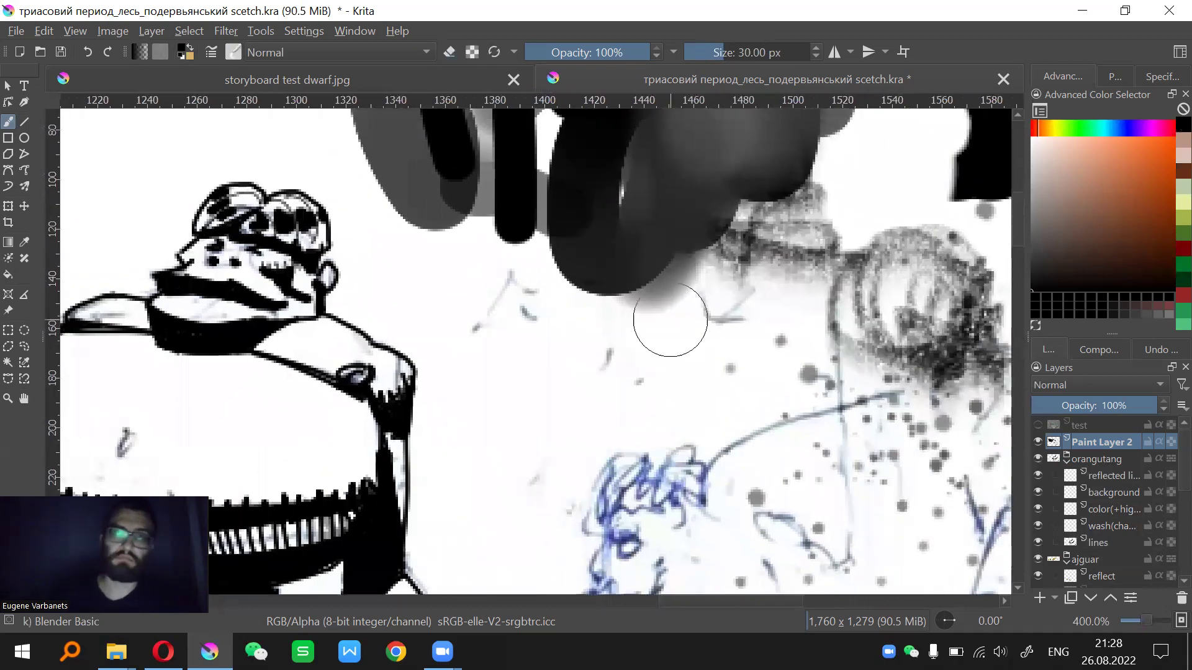
pyautogui.moveTo(669, 319); pyautogui.dragTo(651, 322)
pyautogui.hotkey('ctrl', '+')
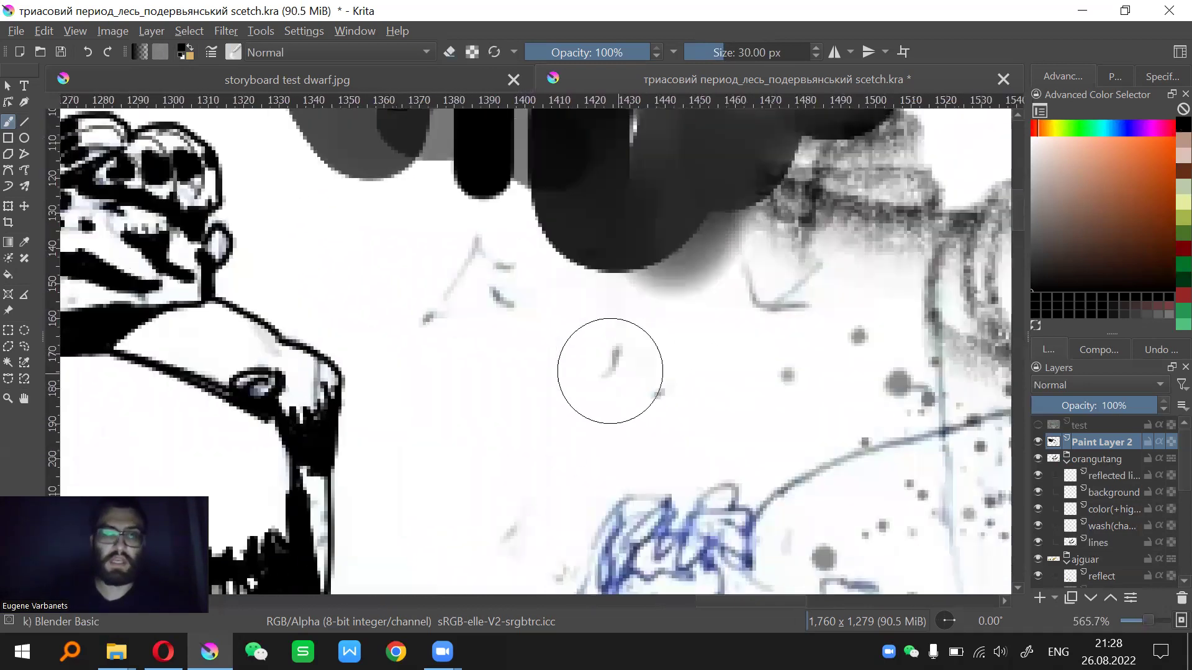
pyautogui.moveTo(585, 402); pyautogui.dragTo(579, 409)
pyautogui.press('/')
pyautogui.press('[')
pyautogui.moveTo(501, 348); pyautogui.dragTo(500, 492)
# Paint soft grey strokes beside the new black stroke with the b) Airbrush Soft brush at a reduced size
pyautogui.moveTo(587, 507); pyautogui.dragTo(564, 481)
pyautogui.press('4')
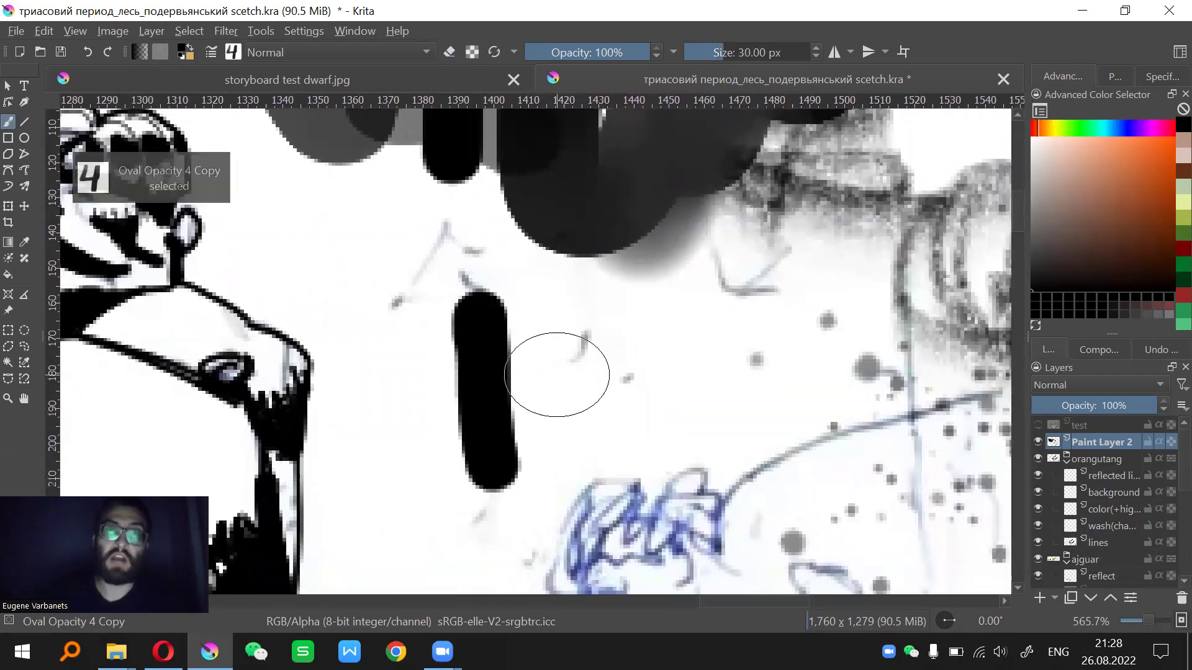
pyautogui.press('5')
pyautogui.moveTo(588, 381); pyautogui.dragTo(534, 386)
pyautogui.press('[')
pyautogui.press('[')
pyautogui.press('[')
pyautogui.press('[')
pyautogui.press('[')
pyautogui.press('[')
pyautogui.press('[')
pyautogui.press('[')
pyautogui.press('[')
pyautogui.moveTo(520, 339)
pyautogui.mouseDown()
pyautogui.moveTo(523, 371)
pyautogui.moveTo(532, 325)
pyautogui.moveTo(567, 372)
pyautogui.moveTo(646, 385)
pyautogui.mouseUp()
# Build the airbrushed area into a darker, wider soft patch with b) Airbrush Soft, starting at 22 px
pyautogui.press(']')
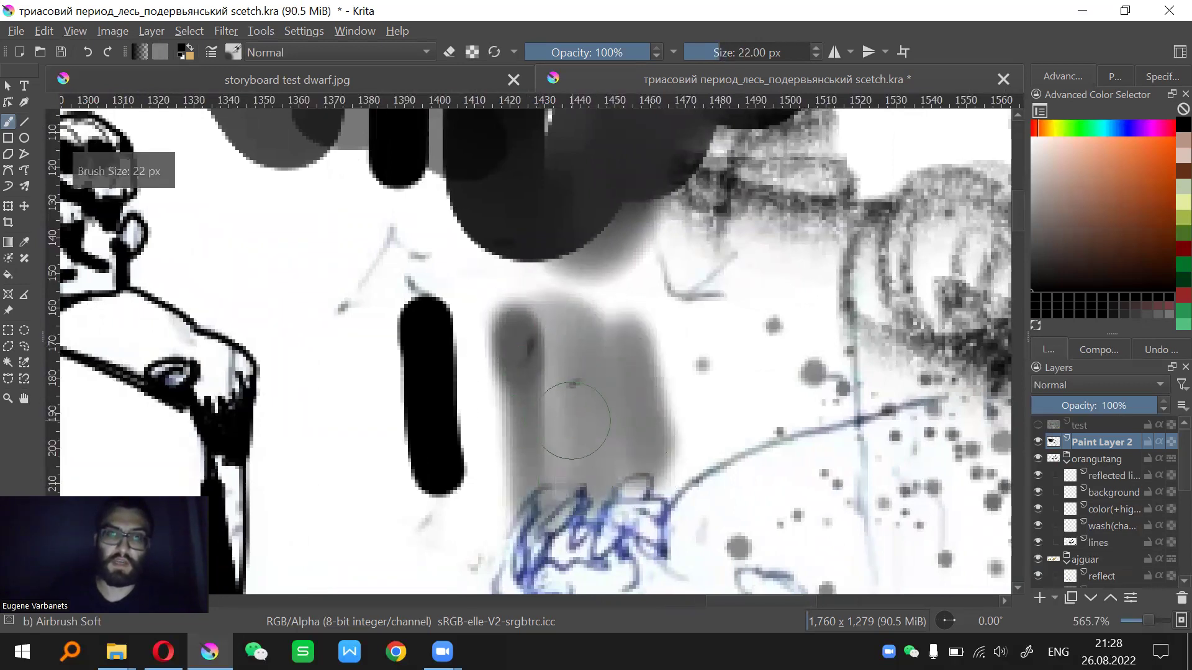
pyautogui.moveTo(580, 404)
pyautogui.mouseDown()
pyautogui.moveTo(490, 509)
pyautogui.moveTo(492, 359)
pyautogui.moveTo(639, 346)
pyautogui.moveTo(569, 351)
pyautogui.moveTo(598, 338)
pyautogui.moveTo(640, 453)
pyautogui.mouseUp()
pyautogui.moveTo(609, 405); pyautogui.dragTo(542, 354)
pyautogui.moveTo(495, 460)
pyautogui.mouseDown()
pyautogui.moveTo(572, 489)
pyautogui.moveTo(526, 430)
pyautogui.mouseUp()
pyautogui.moveTo(662, 312); pyautogui.dragTo(624, 368)
pyautogui.moveTo(552, 262); pyautogui.dragTo(675, 374)
# Paint a thick slanted black stroke at the edge of the airbrushed patch and spread soft grey shading along its far side
pyautogui.press('4')
pyautogui.moveTo(624, 240)
pyautogui.mouseDown()
pyautogui.moveTo(646, 353)
pyautogui.moveTo(697, 453)
pyautogui.moveTo(616, 382)
pyautogui.mouseUp()
pyautogui.press('/')
pyautogui.moveTo(607, 273)
pyautogui.mouseDown()
pyautogui.moveTo(678, 353)
pyautogui.moveTo(714, 211)
pyautogui.mouseUp()
pyautogui.moveTo(694, 341); pyautogui.dragTo(699, 383)
# Erase most of the thick black stroke and its grey shading with the a) Eraser Circle brush at 59 px
pyautogui.press('1')
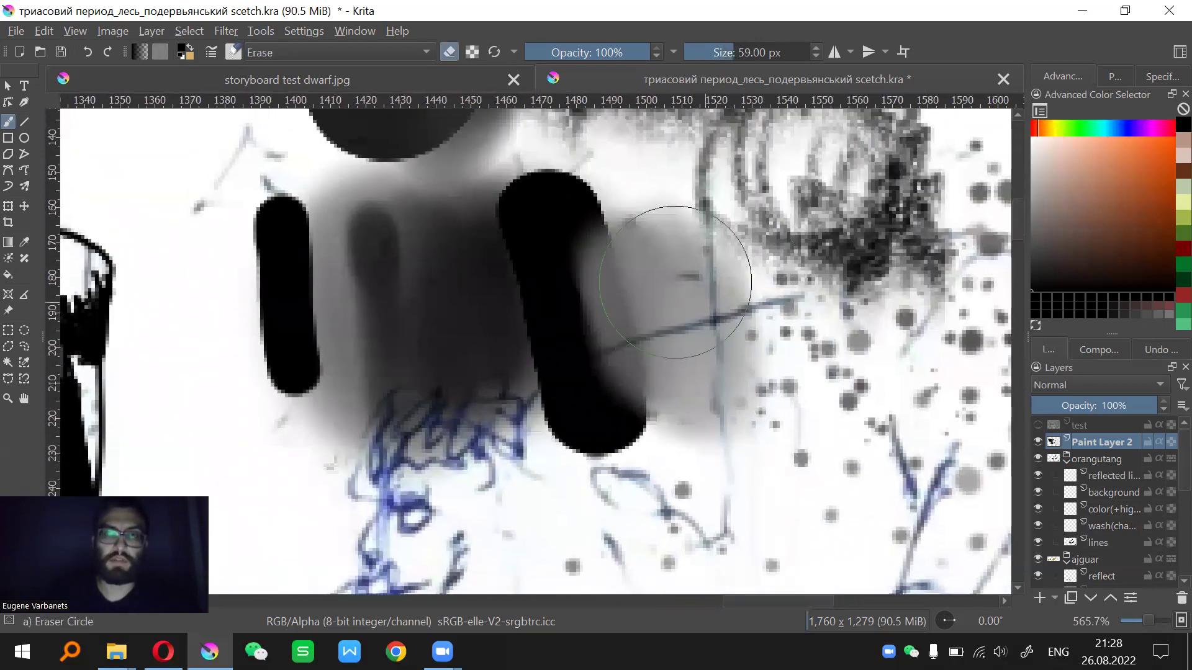
pyautogui.moveTo(652, 290); pyautogui.dragTo(465, 301)
# Inspect the painted green troll and the brown dinosaur elsewhere on the canvas
pyautogui.moveTo(494, 364); pyautogui.dragTo(1031, 222)
pyautogui.scroll(-1, 653, 353)
pyautogui.scroll(-3, 654, 342)
pyautogui.moveTo(661, 348)
pyautogui.mouseDown()
pyautogui.moveTo(689, 413)
pyautogui.moveTo(660, 337)
pyautogui.mouseUp()
pyautogui.scroll(1, 652, 406)
pyautogui.moveTo(646, 377)
pyautogui.mouseDown()
pyautogui.moveTo(652, 321)
pyautogui.moveTo(611, 330)
pyautogui.moveTo(618, 320)
pyautogui.mouseUp()
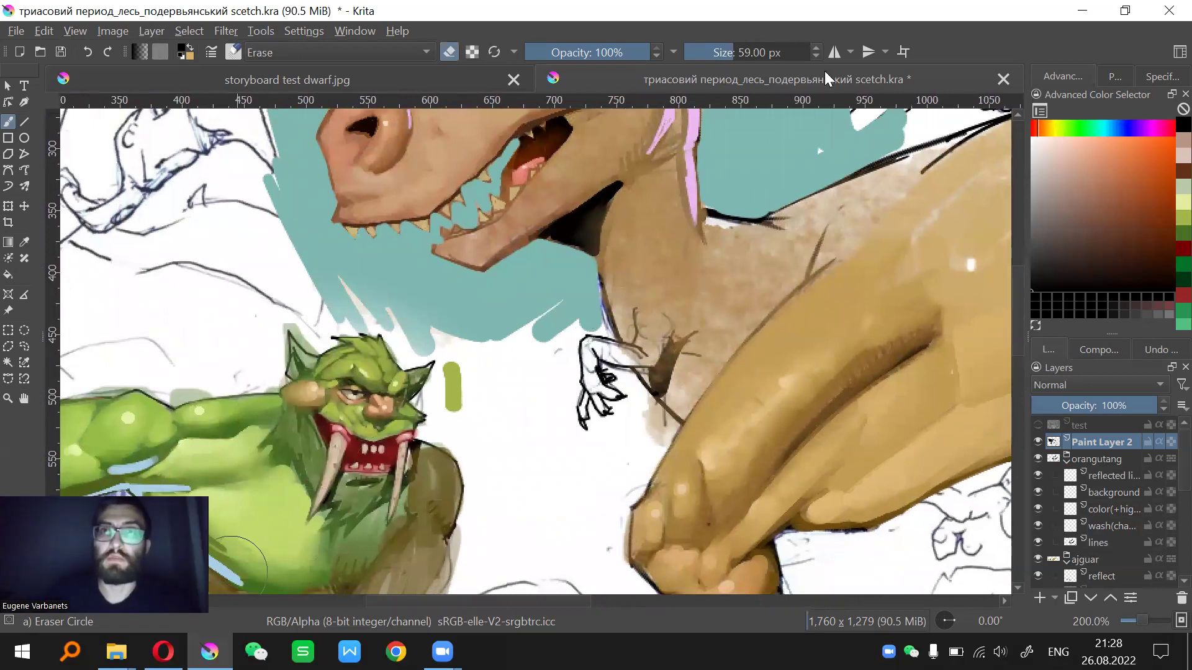
# Switch to the Opera browser and examine the octopode character artwork hosted on ArtStation
pyautogui.hotkey('alt', 'Tab')
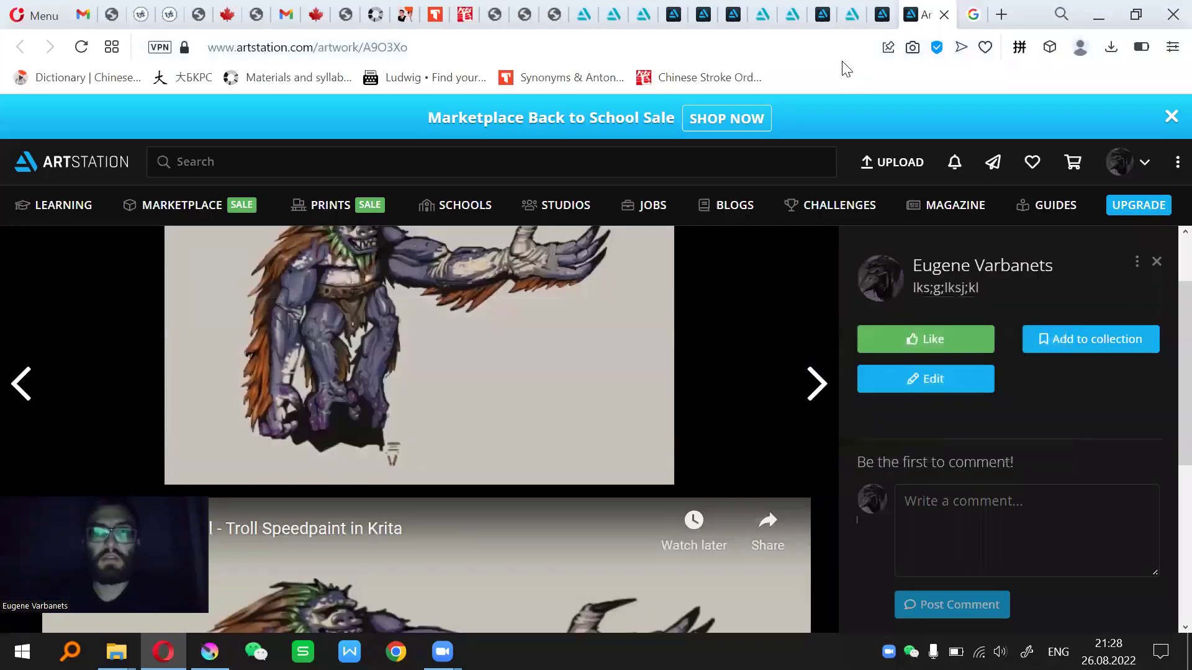
pyautogui.hotkey('ctrl', 'shift', 'Tab')
pyautogui.hotkey('ctrl', 'shift', 'Tab')
pyautogui.hotkey('ctrl', 'shift', 'Tab')
pyautogui.hotkey('ctrl', 'Tab')
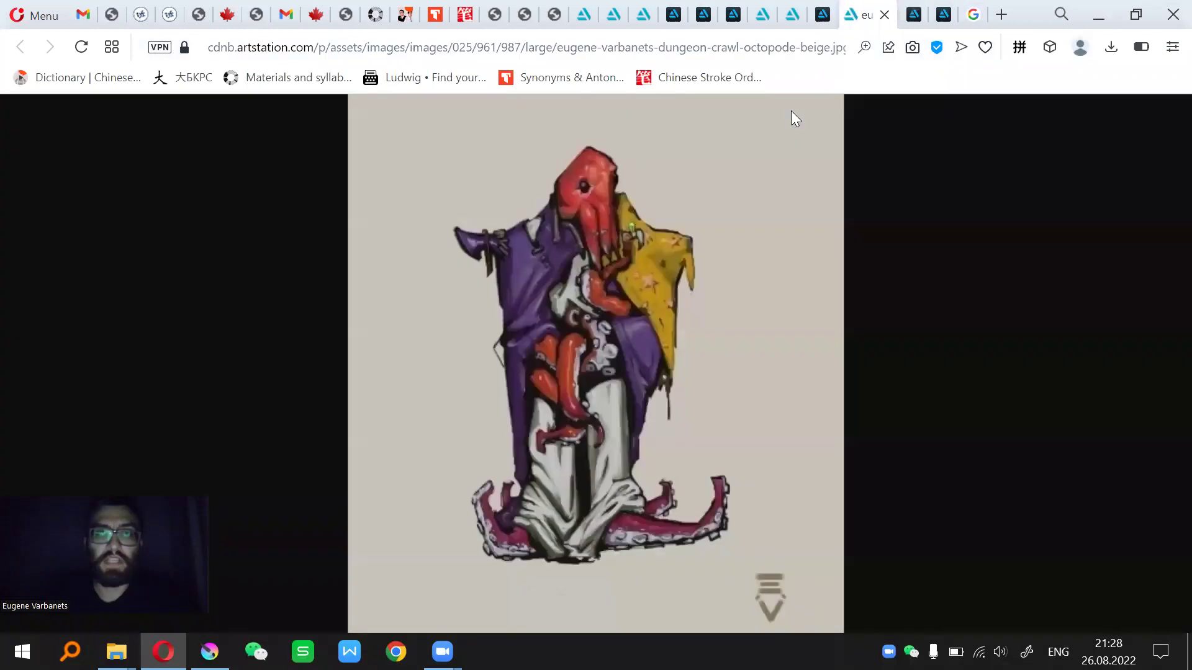
pyautogui.scroll(-1, 661, 232)
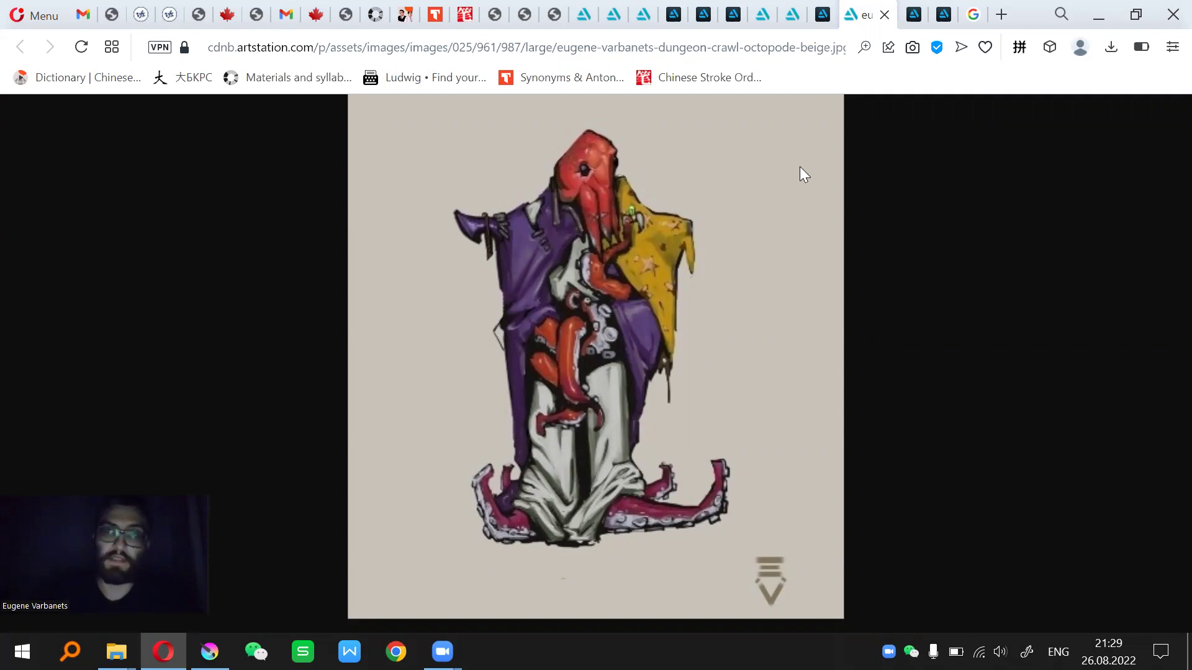
# Examine the fishing scene, the circus group and the portrait with cats in the open ArtStation pages
pyautogui.hotkey('ctrl', 'shift', 'Tab')
pyautogui.hotkey('ctrl', 'Tab')
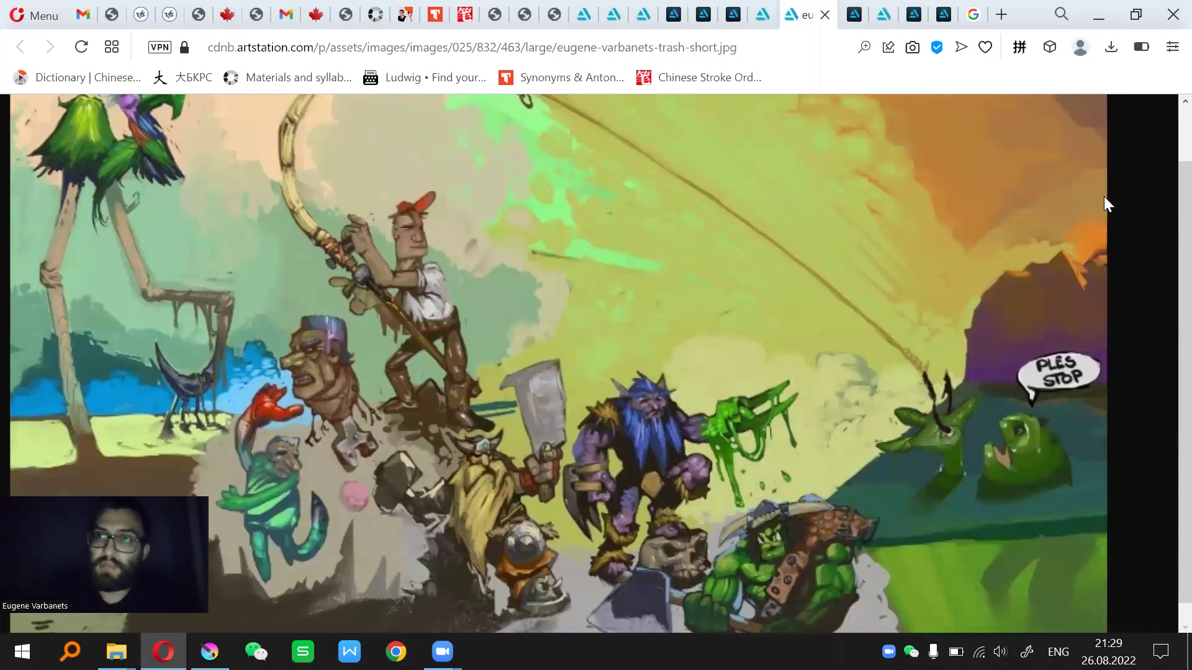
pyautogui.hotkey('ctrl', 'Tab')
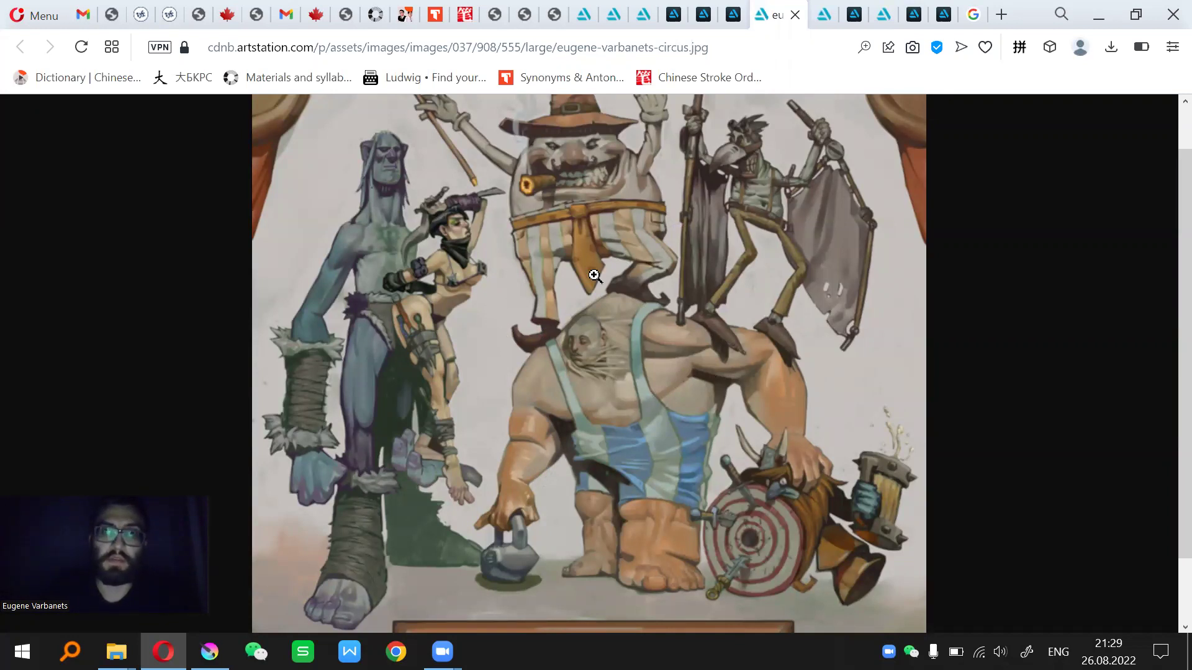
pyautogui.hotkey('ctrl', 'Tab')
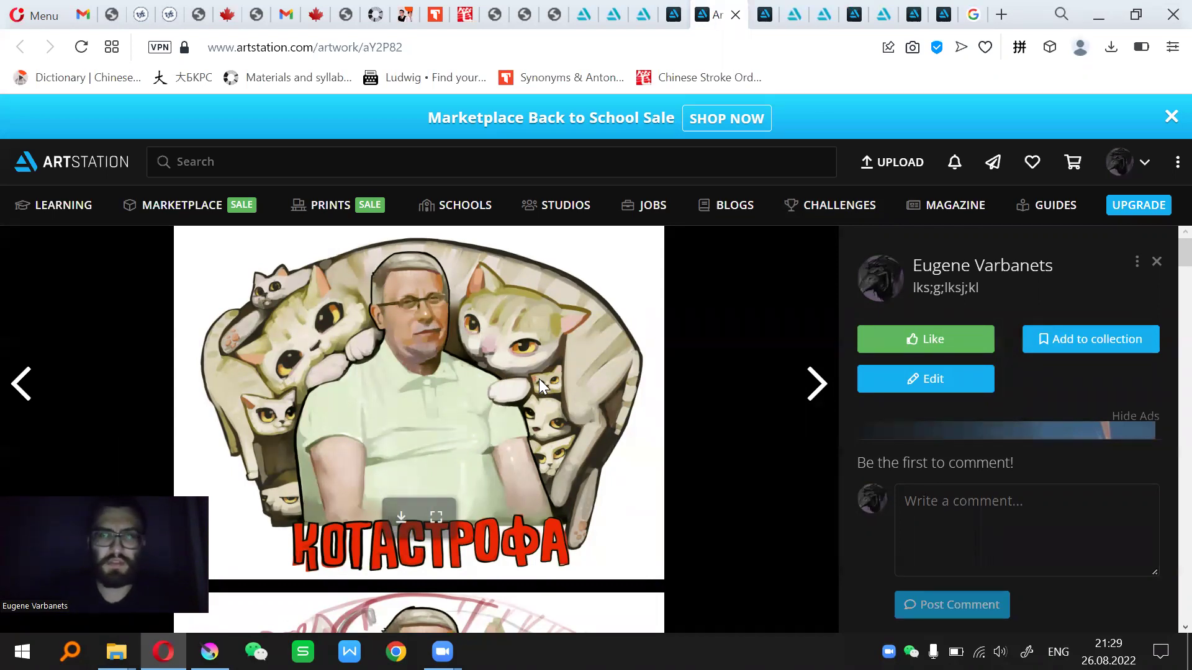
# Return to Krita and make the wash layer in the orangutang group the active layer
pyautogui.hotkey('alt', 'Tab')
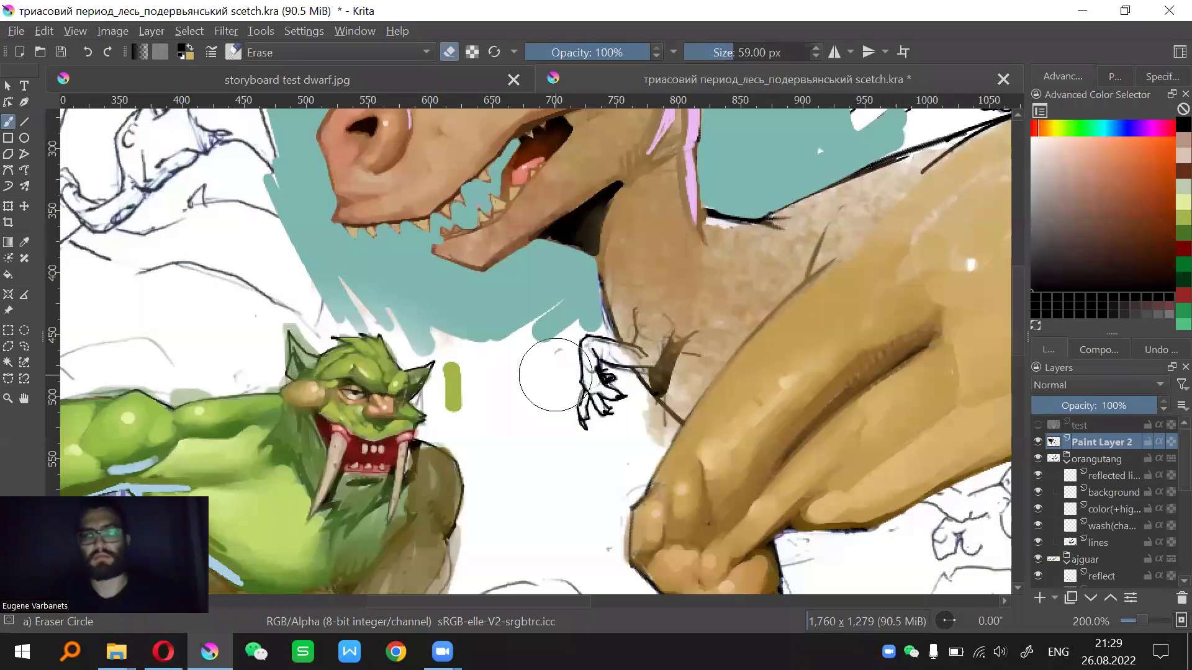
pyautogui.moveTo(602, 303); pyautogui.dragTo(505, 330)
pyautogui.moveTo(542, 451)
pyautogui.mouseDown()
pyautogui.moveTo(659, 395)
pyautogui.moveTo(644, 344)
pyautogui.mouseUp()
pyautogui.moveTo(716, 303); pyautogui.dragTo(467, 394)
pyautogui.moveTo(659, 352); pyautogui.dragTo(219, 388)
pyautogui.hotkey('ctrl', '+')
pyautogui.hotkey('ctrl', '+')
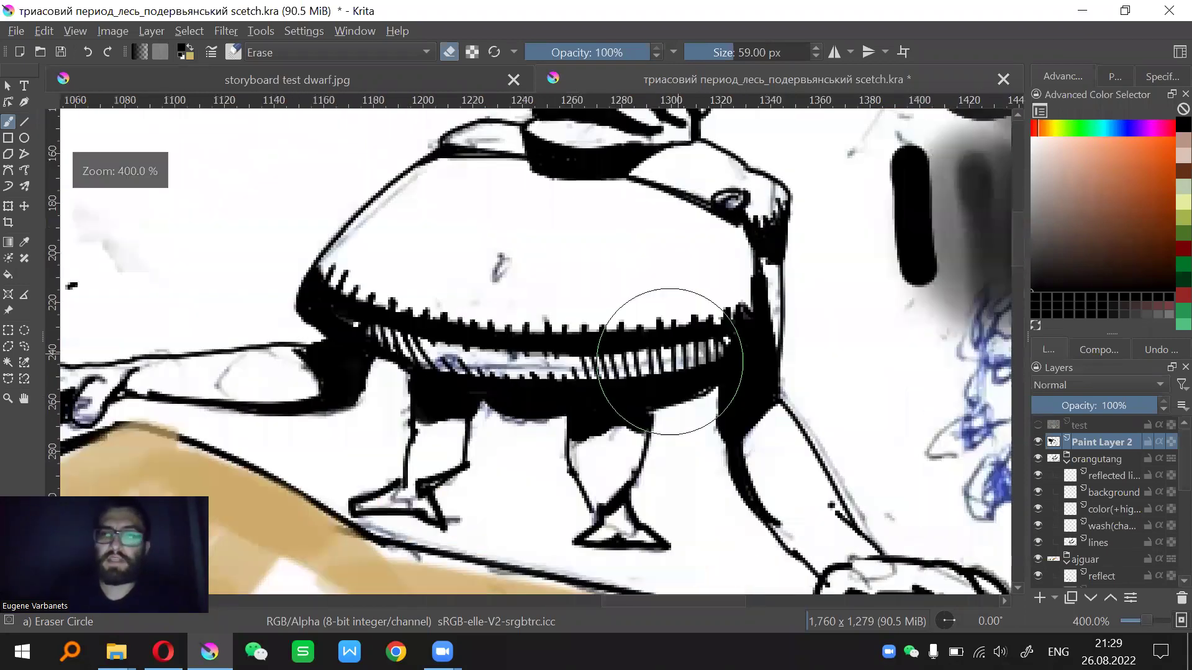
pyautogui.click(1106, 543)
pyautogui.scroll(-1, 829, 424)
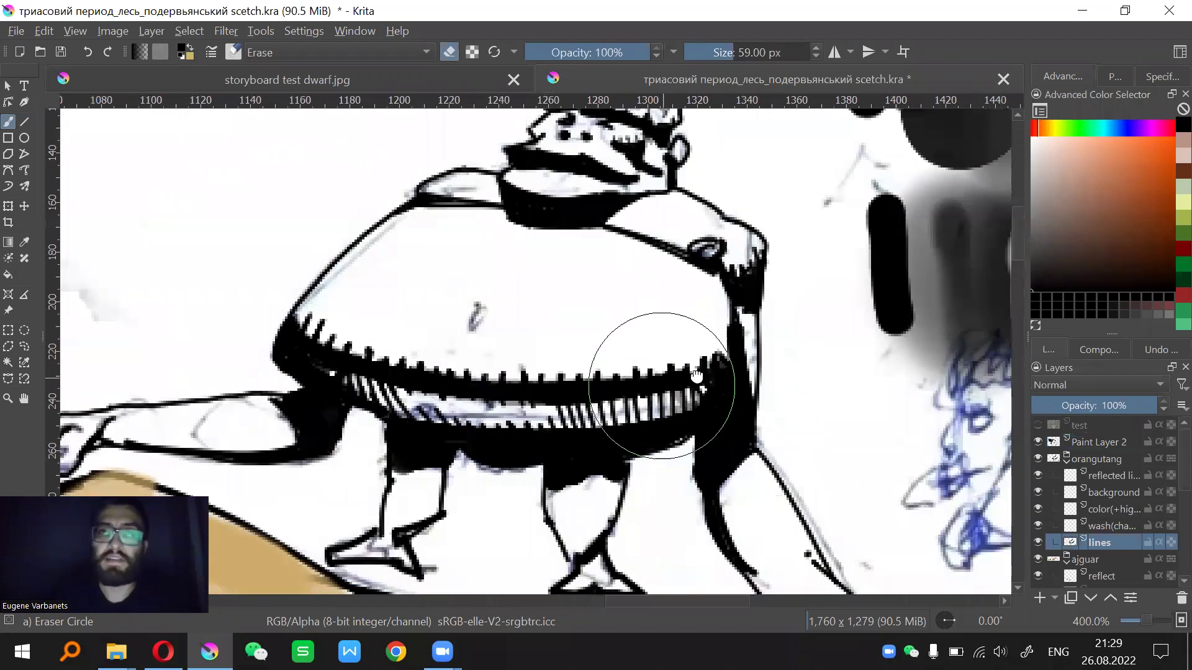
pyautogui.click(1111, 527)
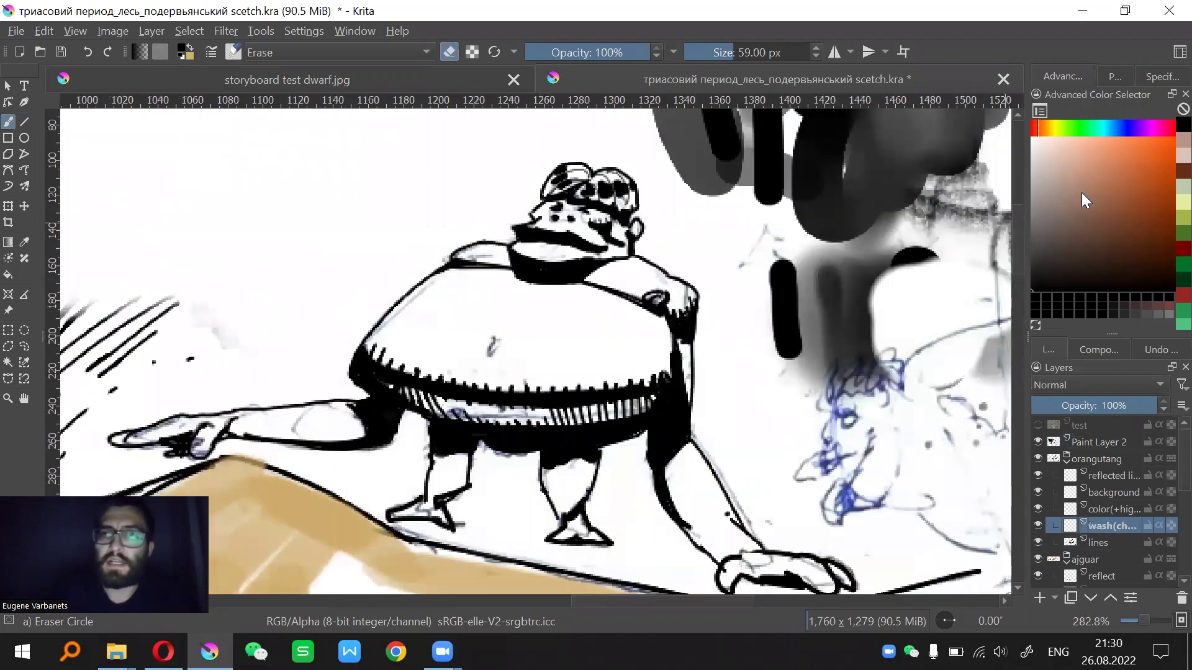
# Set the paint colour to a medium blue
pyautogui.moveTo(1104, 128); pyautogui.dragTo(1115, 127)
pyautogui.moveTo(608, 372); pyautogui.dragTo(624, 375)
pyautogui.press(']')
pyautogui.press('/')
pyautogui.press(']')
pyautogui.press(']')
pyautogui.press(']')
pyautogui.press(']')
pyautogui.press(']')
pyautogui.press(']')
pyautogui.press(']')
pyautogui.press(']')
pyautogui.moveTo(516, 306)
pyautogui.mouseDown()
pyautogui.moveTo(415, 364)
pyautogui.moveTo(580, 378)
pyautogui.moveTo(439, 379)
pyautogui.moveTo(592, 405)
pyautogui.moveTo(390, 391)
pyautogui.moveTo(598, 407)
pyautogui.mouseUp()
pyautogui.hotkey('ctrl', 'z')
# Paint a blue wash over the orangutan's outstretched arm and lower belly with the 4 Presssure Soft brush at 51 px
pyautogui.press('.')
pyautogui.press('[')
pyautogui.press('[')
pyautogui.moveTo(422, 353)
pyautogui.mouseDown()
pyautogui.moveTo(390, 371)
pyautogui.moveTo(402, 395)
pyautogui.moveTo(374, 430)
pyautogui.moveTo(387, 424)
pyautogui.moveTo(312, 438)
pyautogui.moveTo(254, 428)
pyautogui.mouseUp()
pyautogui.moveTo(577, 369)
pyautogui.mouseDown()
pyautogui.moveTo(656, 358)
pyautogui.moveTo(472, 380)
pyautogui.moveTo(551, 389)
pyautogui.moveTo(419, 363)
pyautogui.moveTo(520, 397)
pyautogui.moveTo(447, 404)
pyautogui.moveTo(433, 341)
pyautogui.moveTo(459, 390)
pyautogui.mouseUp()
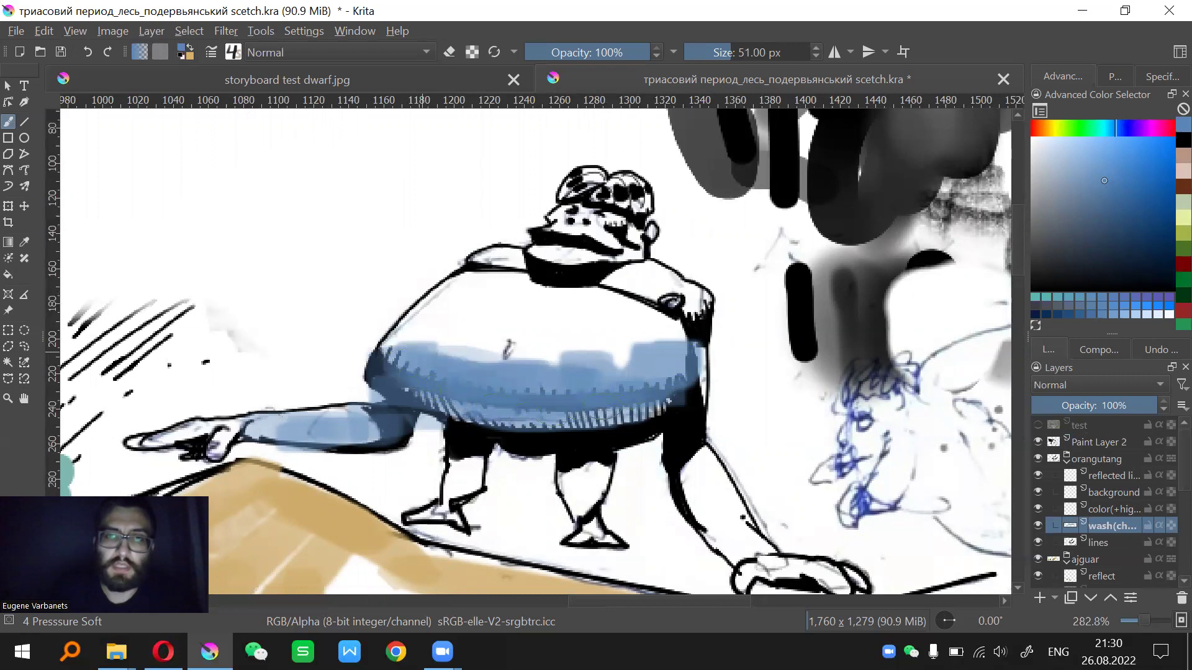
# Extend the blue wash upward across the orangutan's belly and chest, reducing the brush size for the smaller areas
pyautogui.moveTo(649, 348); pyautogui.dragTo(591, 373)
pyautogui.moveTo(590, 319); pyautogui.dragTo(583, 318)
pyautogui.moveTo(558, 318)
pyautogui.mouseDown()
pyautogui.moveTo(615, 322)
pyautogui.moveTo(650, 341)
pyautogui.mouseUp()
pyautogui.moveTo(493, 325)
pyautogui.mouseDown()
pyautogui.moveTo(533, 336)
pyautogui.moveTo(488, 308)
pyautogui.moveTo(532, 338)
pyautogui.moveTo(519, 306)
pyautogui.moveTo(540, 300)
pyautogui.moveTo(547, 335)
pyautogui.moveTo(509, 376)
pyautogui.mouseUp()
pyautogui.press('[')
pyautogui.scroll(1, 573, 271)
pyautogui.press('/')
pyautogui.moveTo(438, 388)
pyautogui.mouseDown()
pyautogui.moveTo(474, 420)
pyautogui.moveTo(450, 412)
pyautogui.moveTo(484, 391)
pyautogui.mouseUp()
pyautogui.press('/')
pyautogui.press('[')
pyautogui.press('[')
pyautogui.press('[')
pyautogui.press('[')
pyautogui.press('[')
pyautogui.press('[')
pyautogui.moveTo(445, 334); pyautogui.dragTo(542, 339)
pyautogui.hotkey('ctrl', 'z')
# Wash the orangutan's face, neck and shoulders in blue with a smaller brush and layer more blue on the belly at 20 px
pyautogui.press('/')
pyautogui.press('[')
pyautogui.press('[')
pyautogui.press('[')
pyautogui.press('[')
pyautogui.press('[')
pyautogui.press('[')
pyautogui.moveTo(557, 310)
pyautogui.mouseDown()
pyautogui.moveTo(535, 317)
pyautogui.moveTo(562, 330)
pyautogui.moveTo(517, 310)
pyautogui.moveTo(472, 313)
pyautogui.moveTo(477, 304)
pyautogui.moveTo(577, 342)
pyautogui.moveTo(562, 363)
pyautogui.moveTo(717, 238)
pyautogui.mouseUp()
pyautogui.press(']')
pyautogui.press(']')
pyautogui.moveTo(414, 397)
pyautogui.mouseDown()
pyautogui.moveTo(659, 404)
pyautogui.moveTo(609, 337)
pyautogui.moveTo(406, 357)
pyautogui.moveTo(347, 398)
pyautogui.moveTo(559, 415)
pyautogui.moveTo(721, 389)
pyautogui.moveTo(729, 341)
pyautogui.mouseUp()
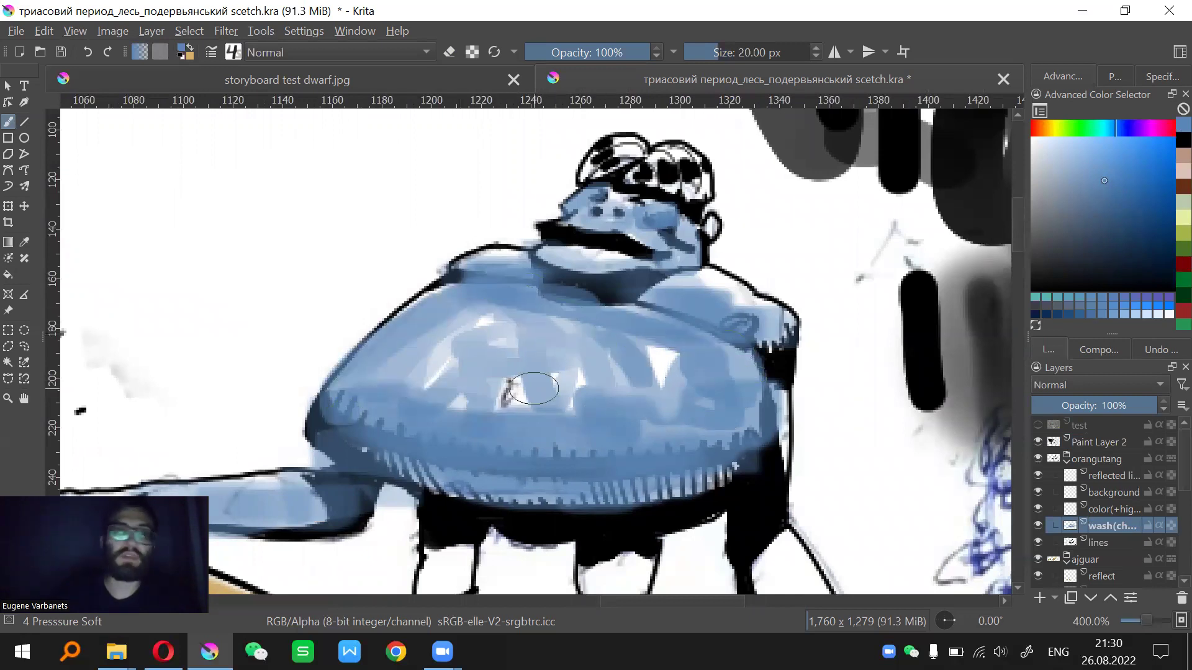
# Touch up the belly wash at 18 px and sample a lighter blue from the painted body
pyautogui.press('[')
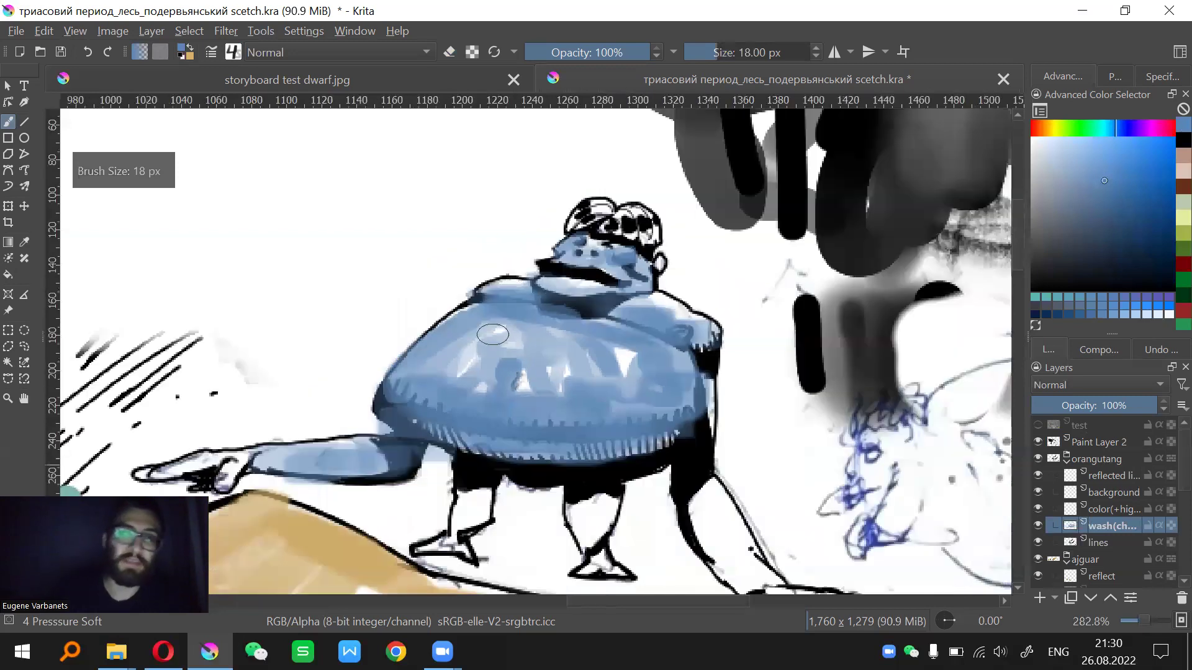
pyautogui.press('-')
pyautogui.moveTo(656, 341); pyautogui.dragTo(514, 347)
pyautogui.press('+')
pyautogui.moveTo(578, 281); pyautogui.dragTo(638, 340)
pyautogui.keyDown('ctrl'); pyautogui.click(576, 289); pyautogui.keyUp('ctrl')
pyautogui.hotkey('ctrl', 'z')
# Paint the lighter blue over the belly and shoulders with the 4 Presssure Soft brush at 15 px
pyautogui.press('[')
pyautogui.press('[')
pyautogui.moveTo(538, 325); pyautogui.dragTo(701, 370)
pyautogui.moveTo(489, 314); pyautogui.dragTo(541, 308)
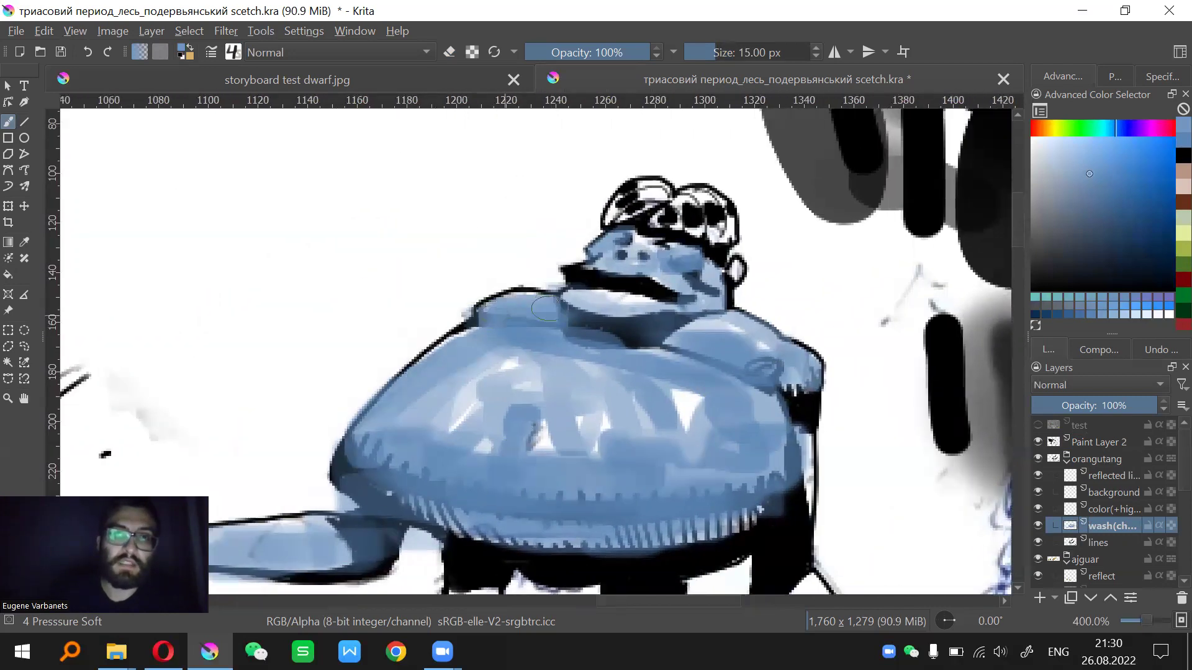
# Rotate the canvas to -30° and fill the orangutan's outstretched hand with the lighter blue at 15 px
pyautogui.moveTo(492, 408); pyautogui.dragTo(655, 311)
pyautogui.moveTo(605, 366); pyautogui.dragTo(753, 258)
pyautogui.press('4')
pyautogui.press('4')
pyautogui.moveTo(496, 367)
pyautogui.mouseDown()
pyautogui.moveTo(538, 351)
pyautogui.moveTo(639, 268)
pyautogui.moveTo(561, 303)
pyautogui.moveTo(536, 370)
pyautogui.moveTo(584, 344)
pyautogui.moveTo(416, 411)
pyautogui.mouseUp()
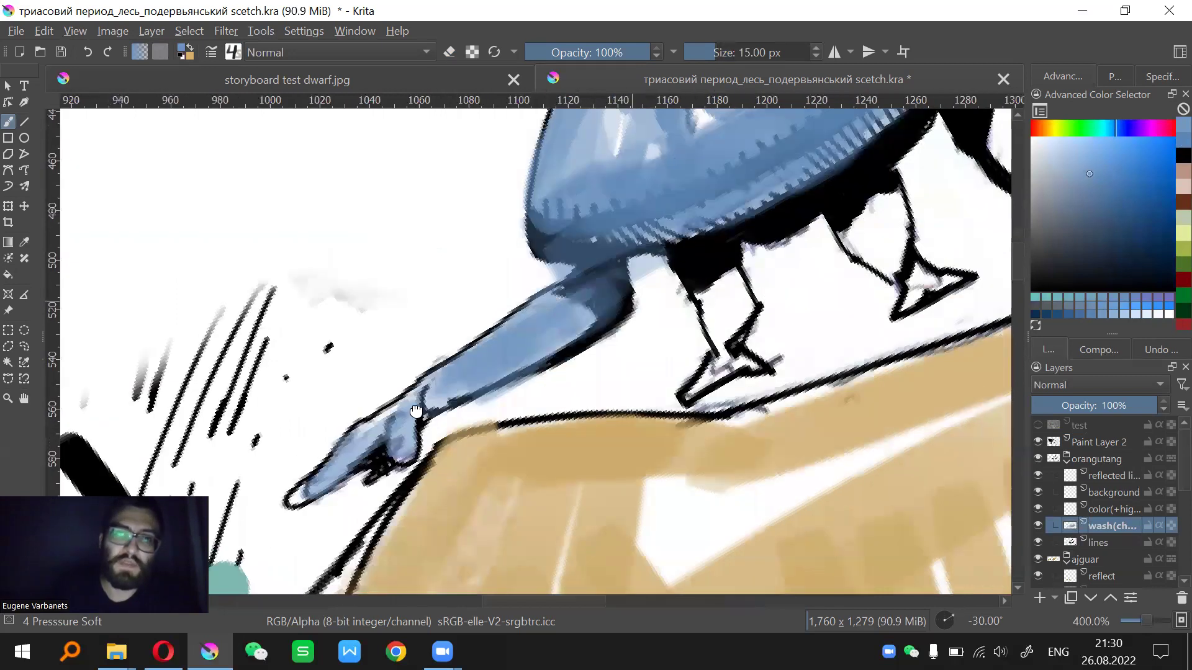
# Fill the leg nearest the supporting arm with light blue at 8 px and blend its top with k) Blender Basic at 28 px
pyautogui.moveTo(564, 350); pyautogui.dragTo(254, 473)
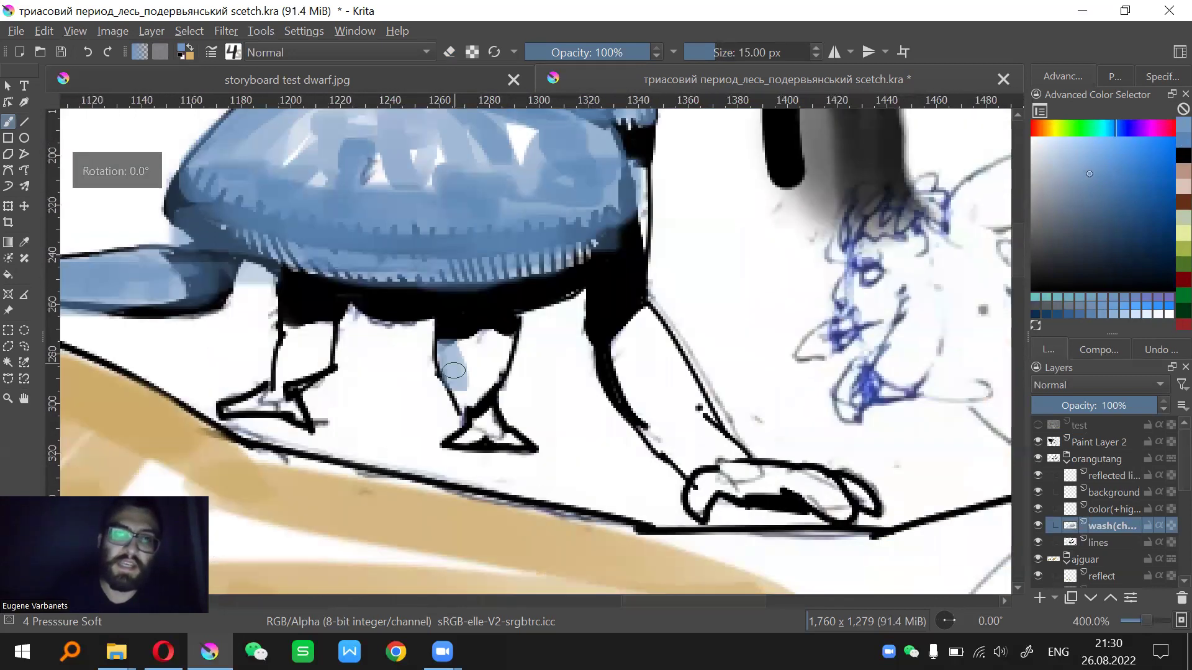
pyautogui.press('[')
pyautogui.press('[')
pyautogui.press('[')
pyautogui.press('[')
pyautogui.press('[')
pyautogui.moveTo(466, 382); pyautogui.dragTo(465, 400)
pyautogui.moveTo(471, 335)
pyautogui.mouseDown()
pyautogui.moveTo(468, 393)
pyautogui.moveTo(475, 340)
pyautogui.moveTo(475, 360)
pyautogui.moveTo(457, 338)
pyautogui.moveTo(466, 370)
pyautogui.moveTo(494, 391)
pyautogui.moveTo(482, 390)
pyautogui.moveTo(501, 342)
pyautogui.mouseUp()
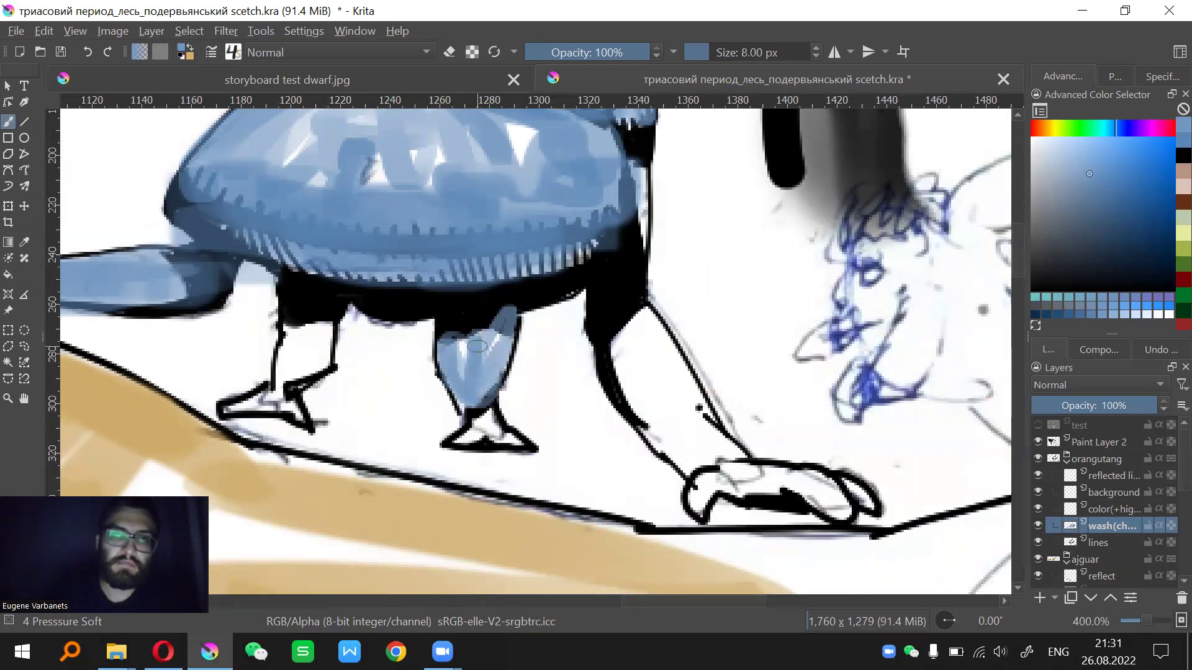
pyautogui.press('/')
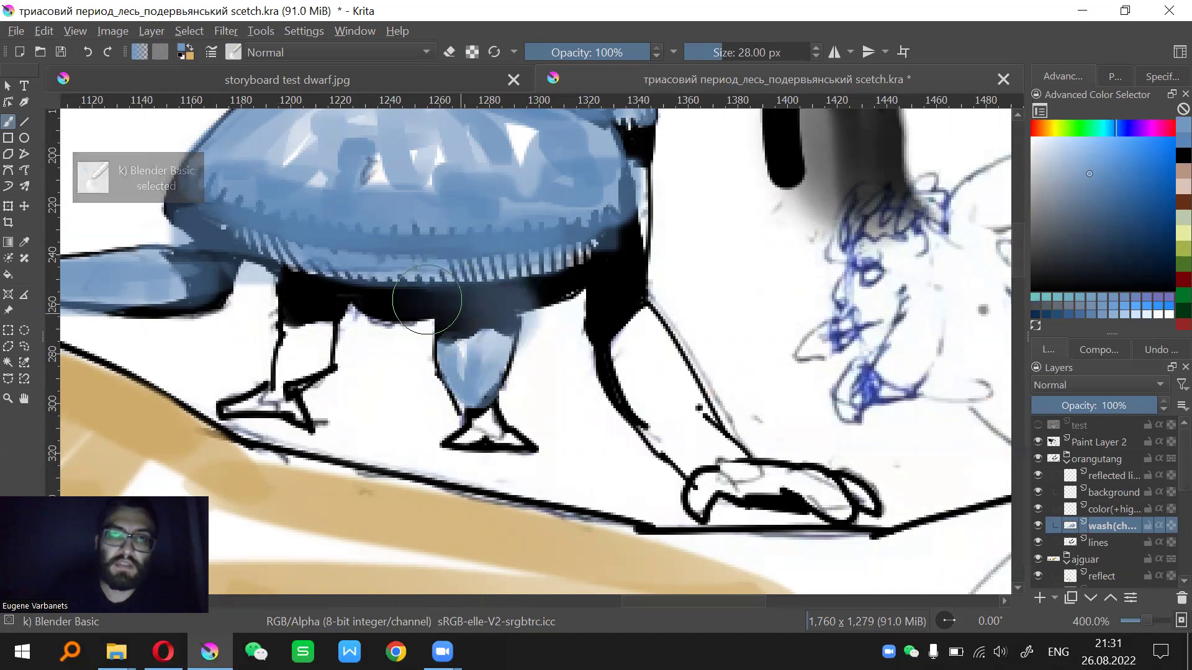
# Paint the foot of the blue leg with the 4 Presssure Soft brush
pyautogui.press('/')
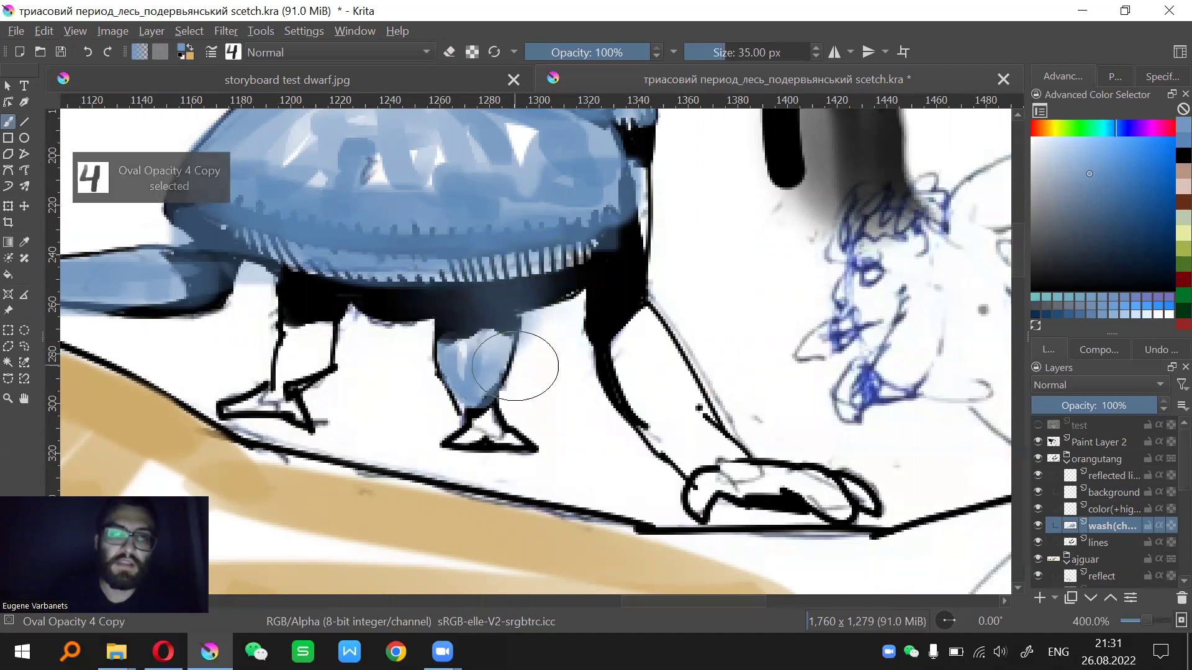
pyautogui.press('[')
pyautogui.moveTo(502, 353)
pyautogui.mouseDown()
pyautogui.moveTo(487, 402)
pyautogui.moveTo(518, 371)
pyautogui.moveTo(515, 393)
pyautogui.moveTo(404, 422)
pyautogui.mouseUp()
# Paint light blue strokes along the forearm of the orangutan's supporting arm with a slightly larger brush
pyautogui.press(']')
pyautogui.press(']')
pyautogui.moveTo(541, 318); pyautogui.dragTo(570, 409)
pyautogui.moveTo(546, 341); pyautogui.dragTo(605, 434)
pyautogui.moveTo(601, 422)
pyautogui.mouseDown()
pyautogui.moveTo(575, 333)
pyautogui.moveTo(621, 385)
pyautogui.mouseUp()
# Wash blue over the black upper part of the supporting arm from 13 px upward and soften it with k) Blender Basic at 28 px
pyautogui.press(']')
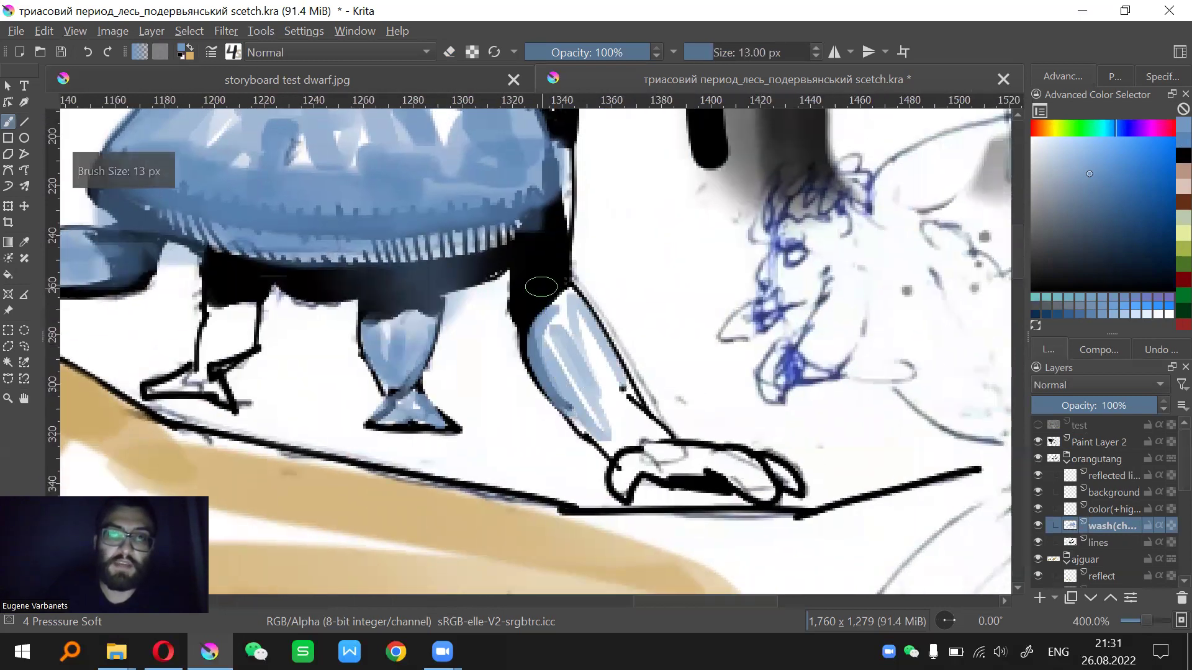
pyautogui.moveTo(553, 249)
pyautogui.mouseDown()
pyautogui.moveTo(546, 319)
pyautogui.moveTo(529, 289)
pyautogui.moveTo(554, 300)
pyautogui.moveTo(574, 288)
pyautogui.moveTo(550, 285)
pyautogui.moveTo(555, 273)
pyautogui.moveTo(538, 284)
pyautogui.moveTo(540, 314)
pyautogui.moveTo(559, 270)
pyautogui.mouseUp()
pyautogui.press(']')
pyautogui.moveTo(558, 208)
pyautogui.mouseDown()
pyautogui.moveTo(561, 276)
pyautogui.moveTo(548, 287)
pyautogui.moveTo(520, 273)
pyautogui.moveTo(548, 303)
pyautogui.moveTo(551, 346)
pyautogui.mouseUp()
pyautogui.press('/')
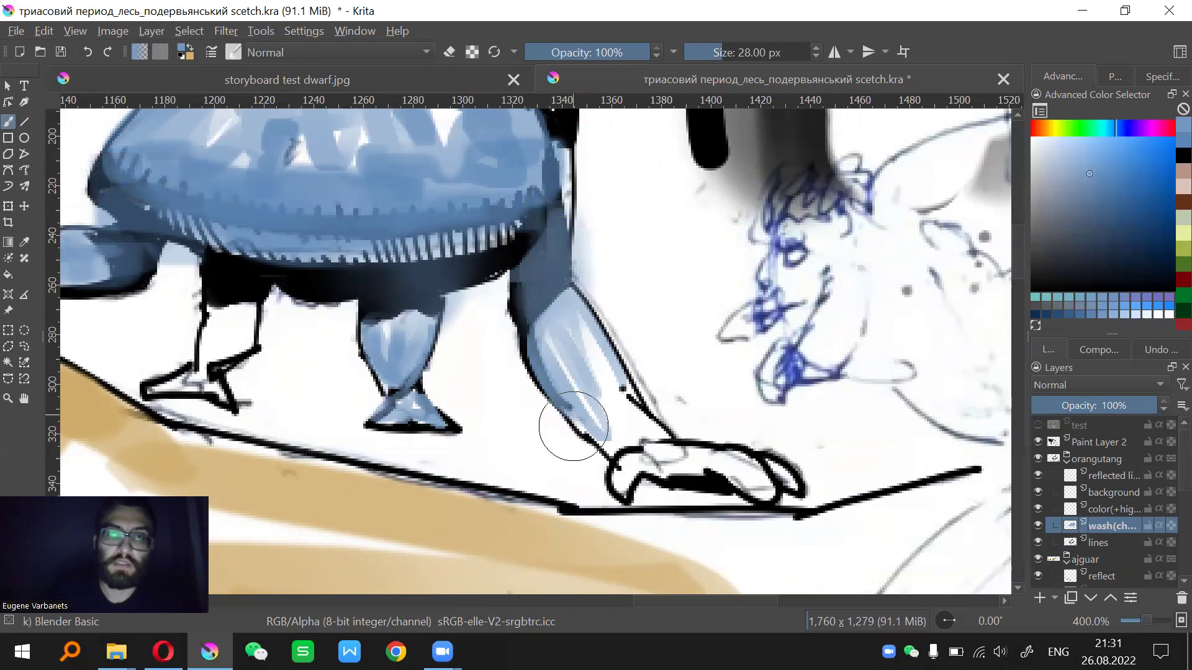
# Paint light blue strokes over the supporting forearm with the 4 Presssure Soft brush at 16 px
pyautogui.hotkey('ctrl', '-')
pyautogui.press('-')
pyautogui.press('-')
pyautogui.press('+')
pyautogui.press('+')
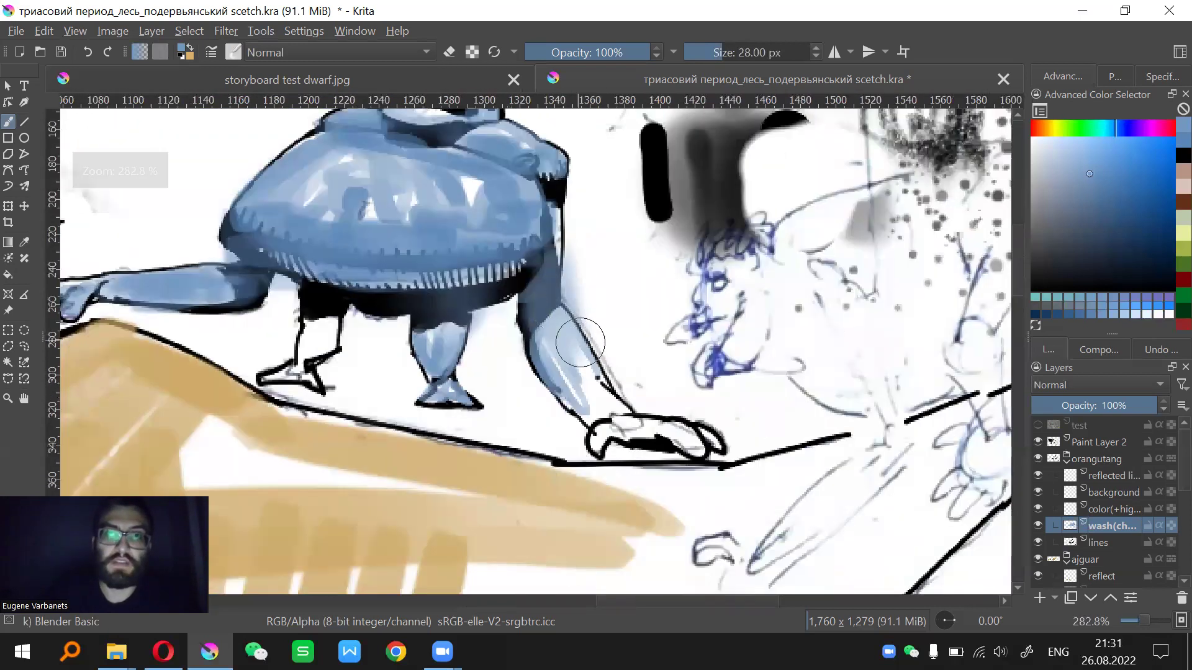
pyautogui.press('/')
pyautogui.press('[')
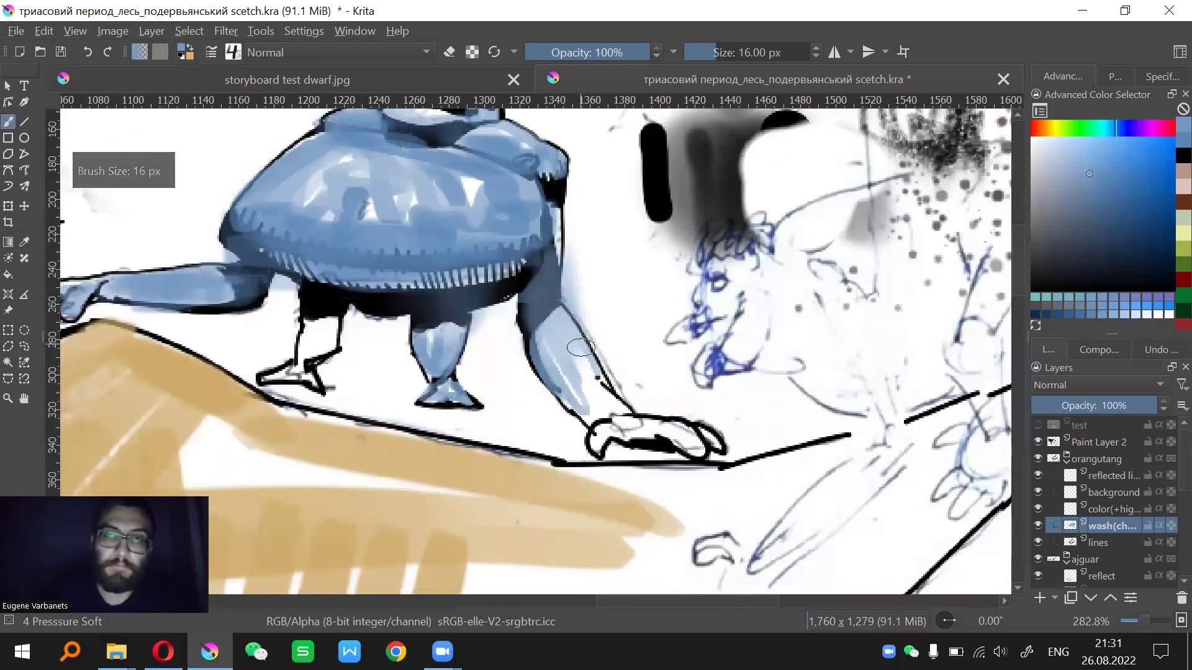
pyautogui.moveTo(553, 319); pyautogui.dragTo(584, 409)
pyautogui.moveTo(547, 340)
pyautogui.mouseDown()
pyautogui.moveTo(561, 391)
pyautogui.moveTo(611, 416)
pyautogui.mouseUp()
pyautogui.moveTo(575, 345)
pyautogui.mouseDown()
pyautogui.moveTo(623, 412)
pyautogui.moveTo(558, 315)
pyautogui.mouseUp()
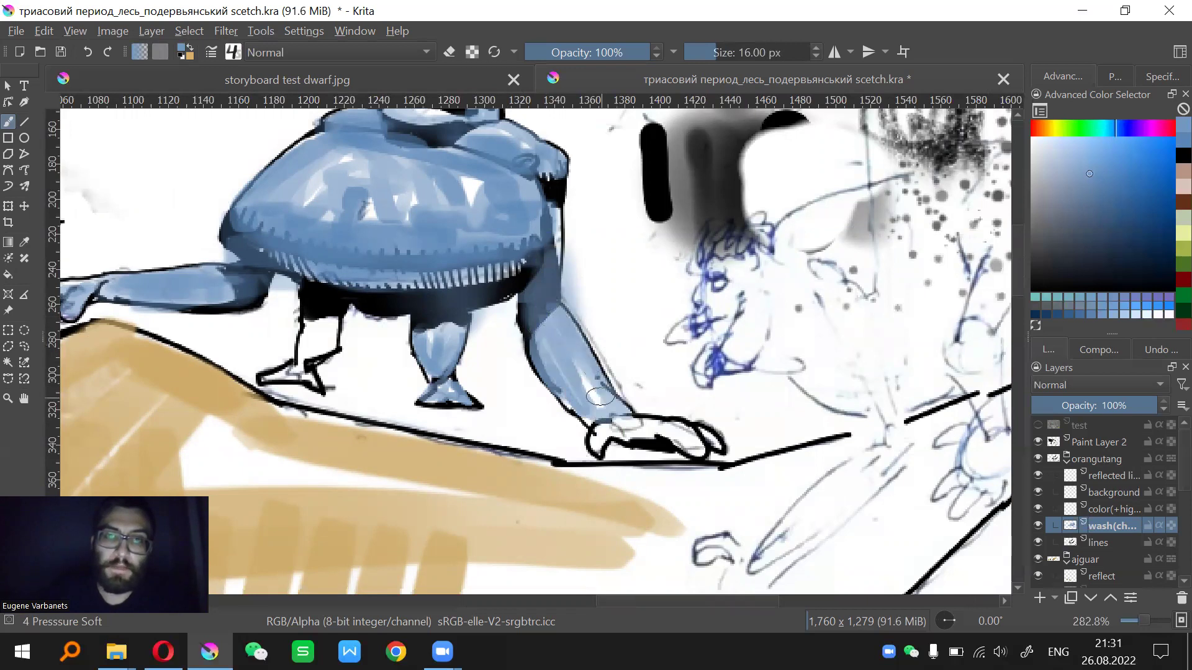
# Extend the light blue down the forearm to the wrist and cover the remaining white gaps at 16 px
pyautogui.press('+')
pyautogui.press('+')
pyautogui.moveTo(603, 393); pyautogui.dragTo(531, 383)
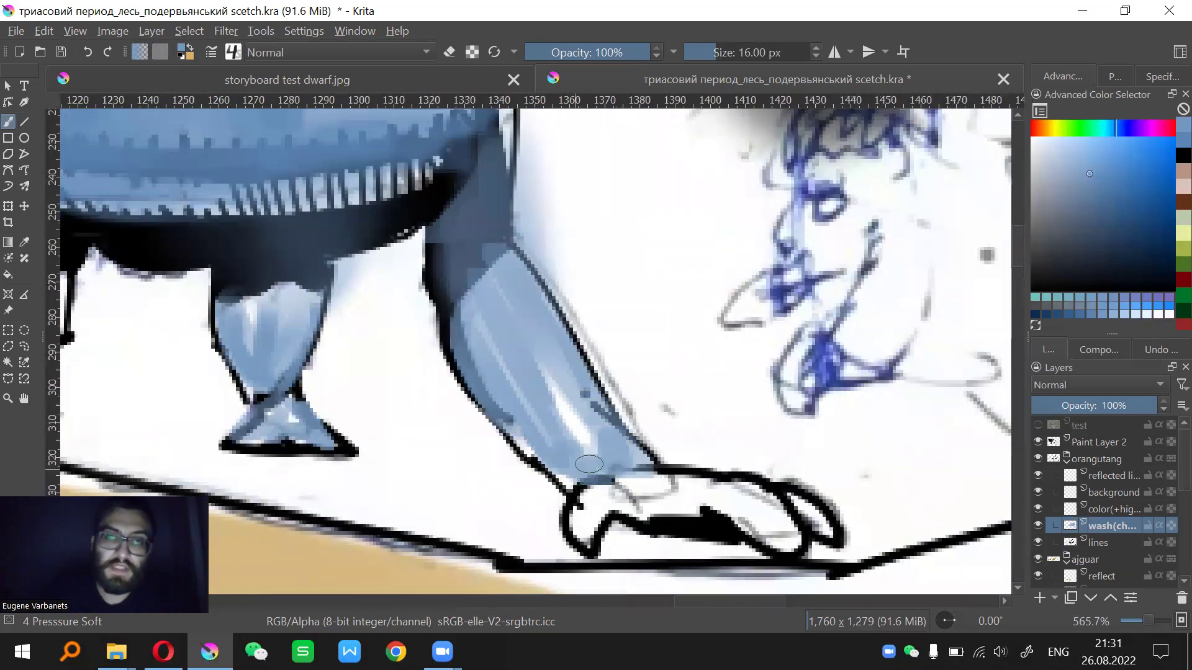
pyautogui.moveTo(590, 450); pyautogui.dragTo(534, 357)
pyautogui.moveTo(515, 339); pyautogui.dragTo(659, 496)
pyautogui.press('-')
pyautogui.press('-')
pyautogui.press('-')
pyautogui.press('-')
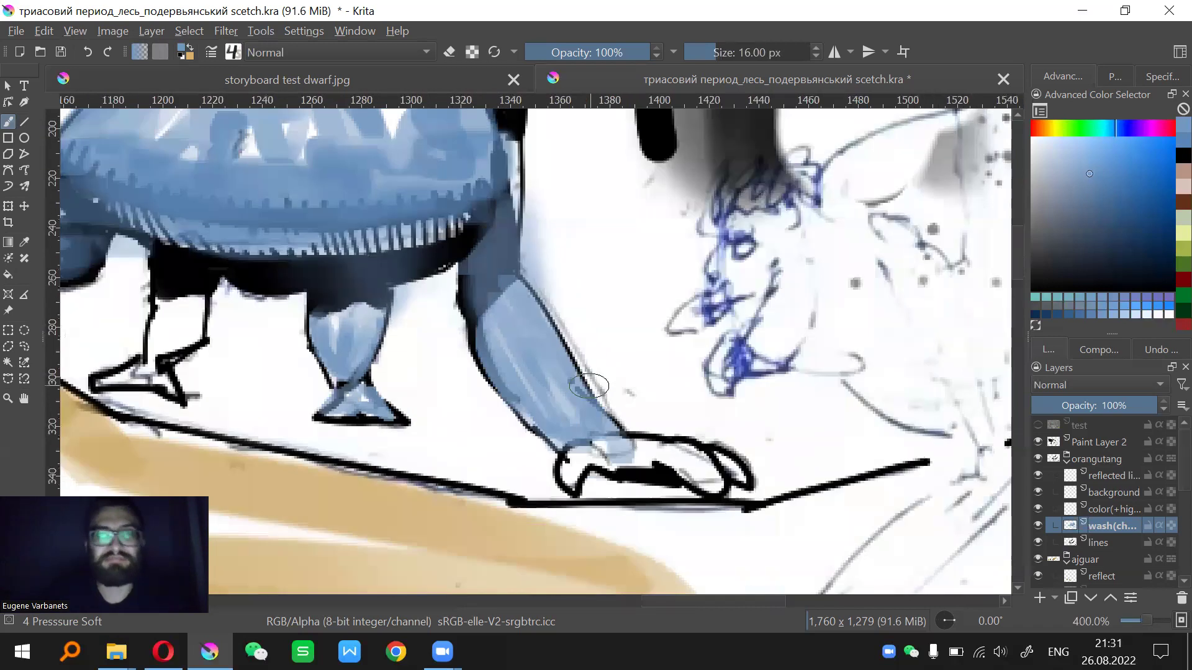
# Reduce the brush size to 10 px
pyautogui.press('+')
pyautogui.press('+')
pyautogui.press('[')
pyautogui.press('[')
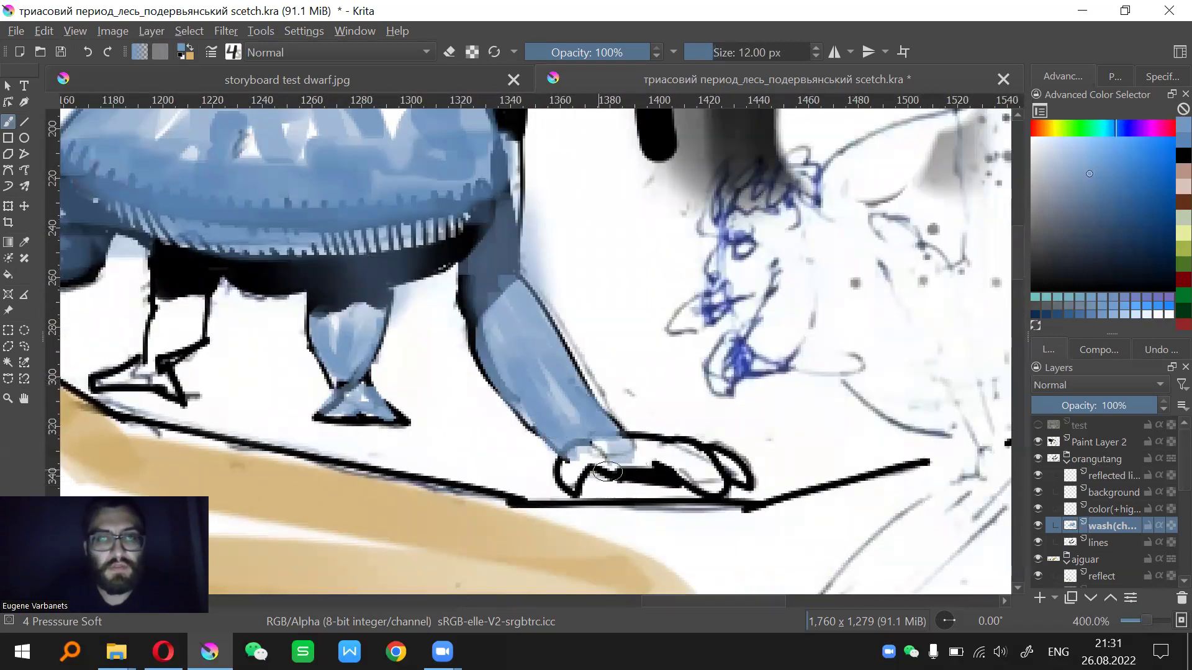
pyautogui.press('[')
pyautogui.moveTo(608, 411); pyautogui.dragTo(536, 326)
pyautogui.press('[')
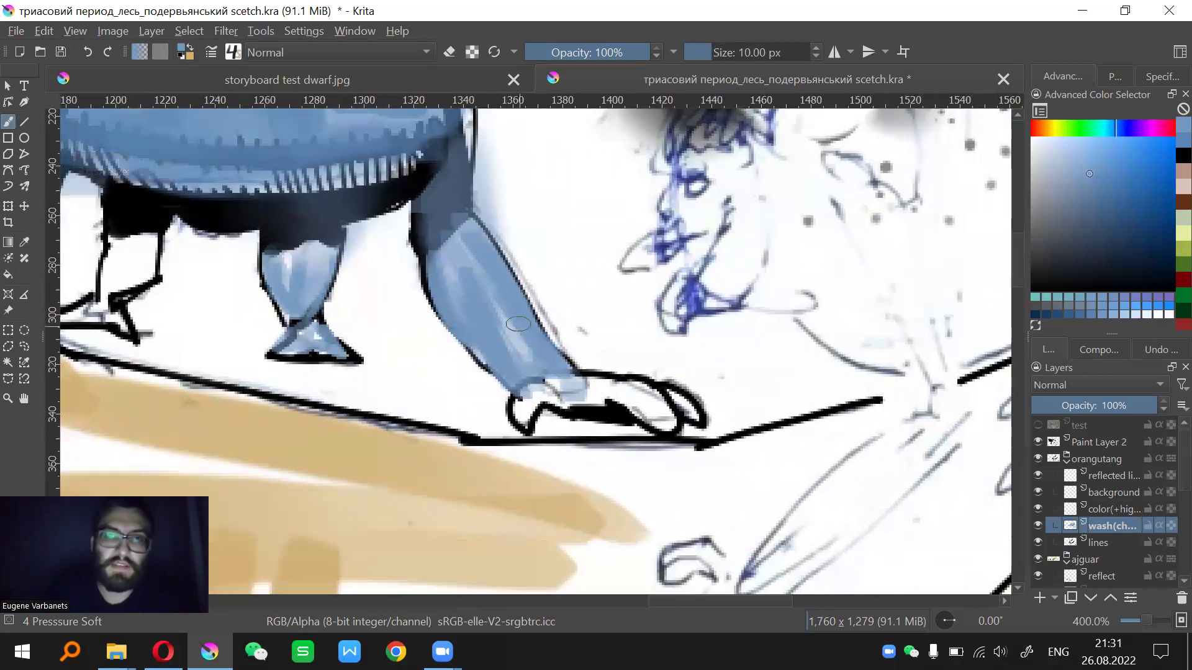
# Change the hue to purple and dab a soft patch on the supporting arm's shoulder at 12 to 14 px
pyautogui.moveTo(590, 365); pyautogui.dragTo(523, 417)
pyautogui.moveTo(496, 257); pyautogui.dragTo(738, 596)
pyautogui.moveTo(592, 388); pyautogui.dragTo(504, 433)
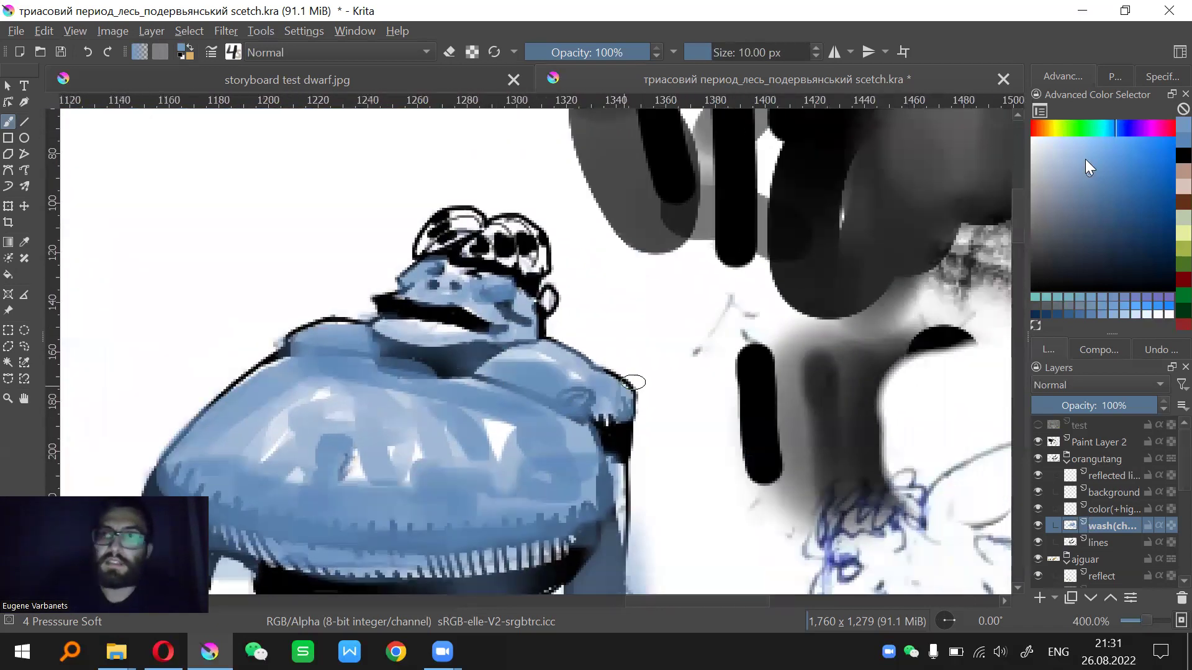
pyautogui.click(1137, 129)
pyautogui.press('+')
pyautogui.press(']')
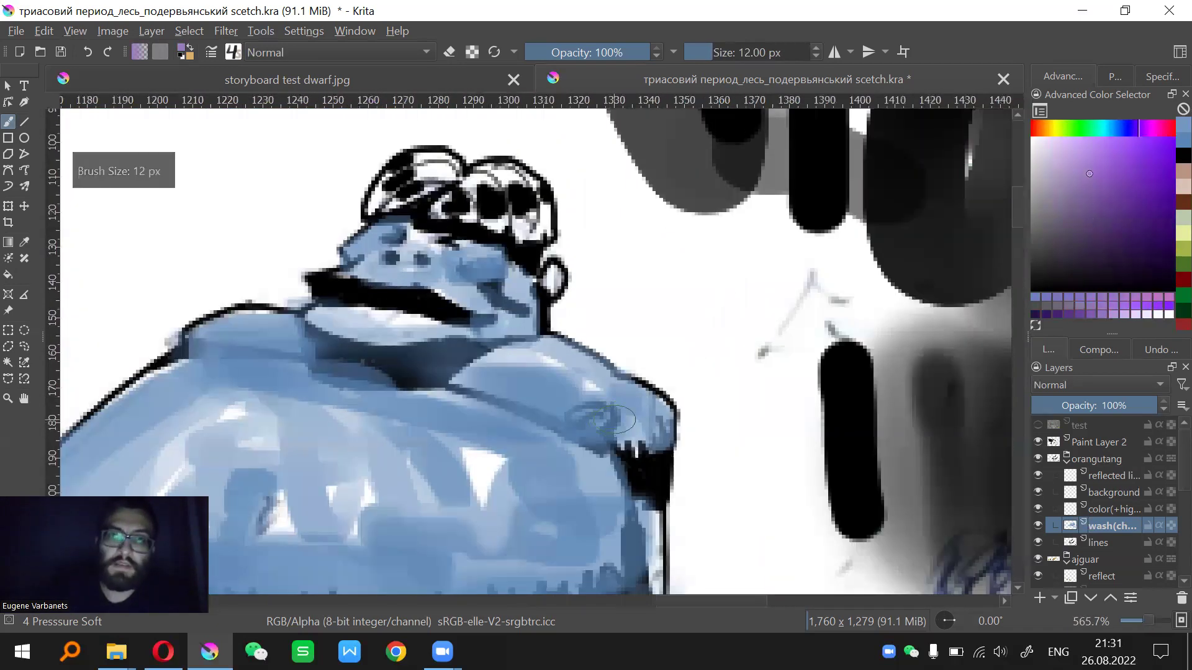
pyautogui.moveTo(612, 413); pyautogui.dragTo(580, 410)
pyautogui.press(']')
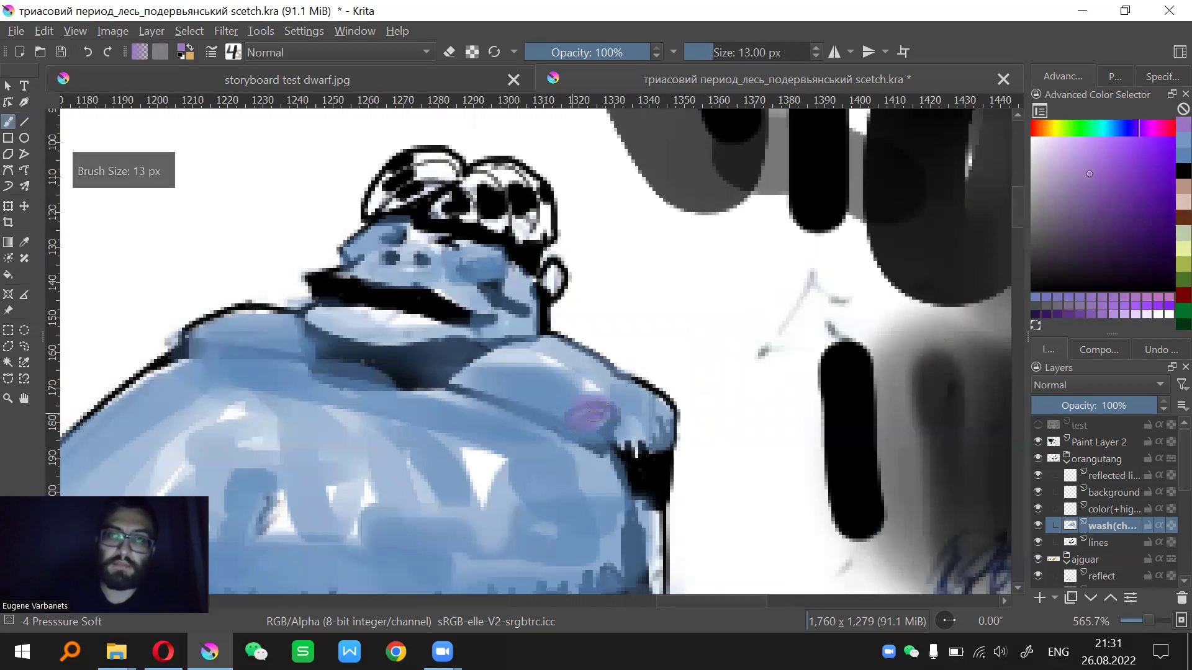
pyautogui.moveTo(543, 407); pyautogui.dragTo(670, 403)
pyautogui.press(']')
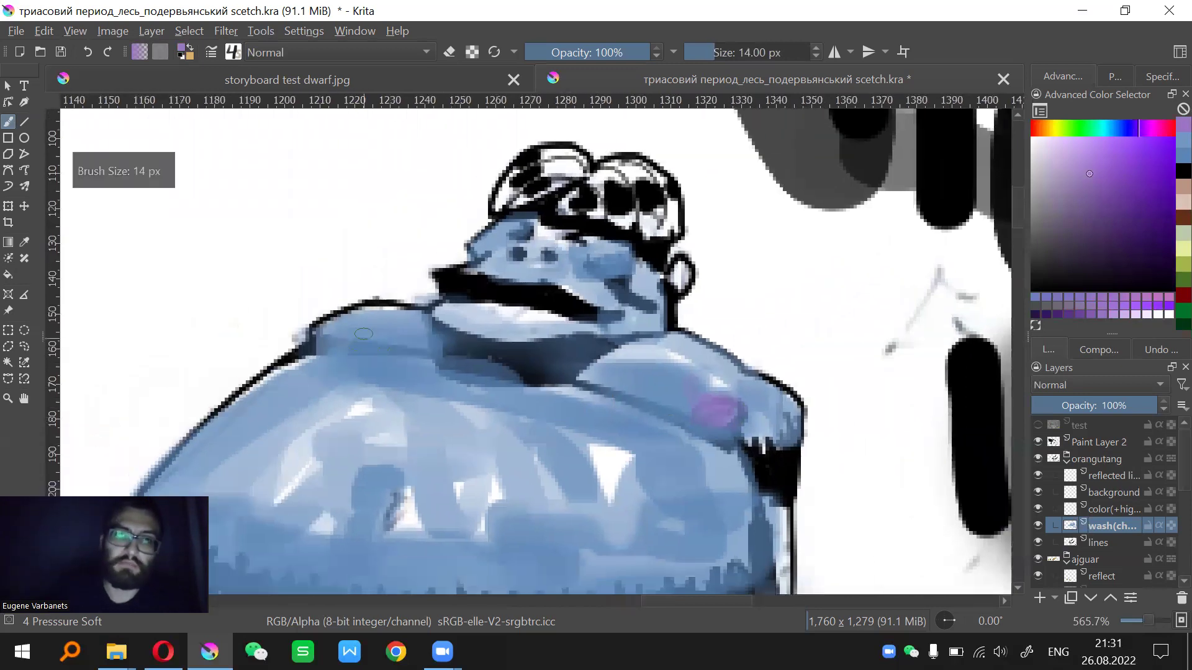
# Try a pale purple dab on the opposite shoulder at 14 px
pyautogui.moveTo(459, 463); pyautogui.dragTo(426, 400)
pyautogui.press('-')
pyautogui.press('-')
pyautogui.press('+')
pyautogui.press('+')
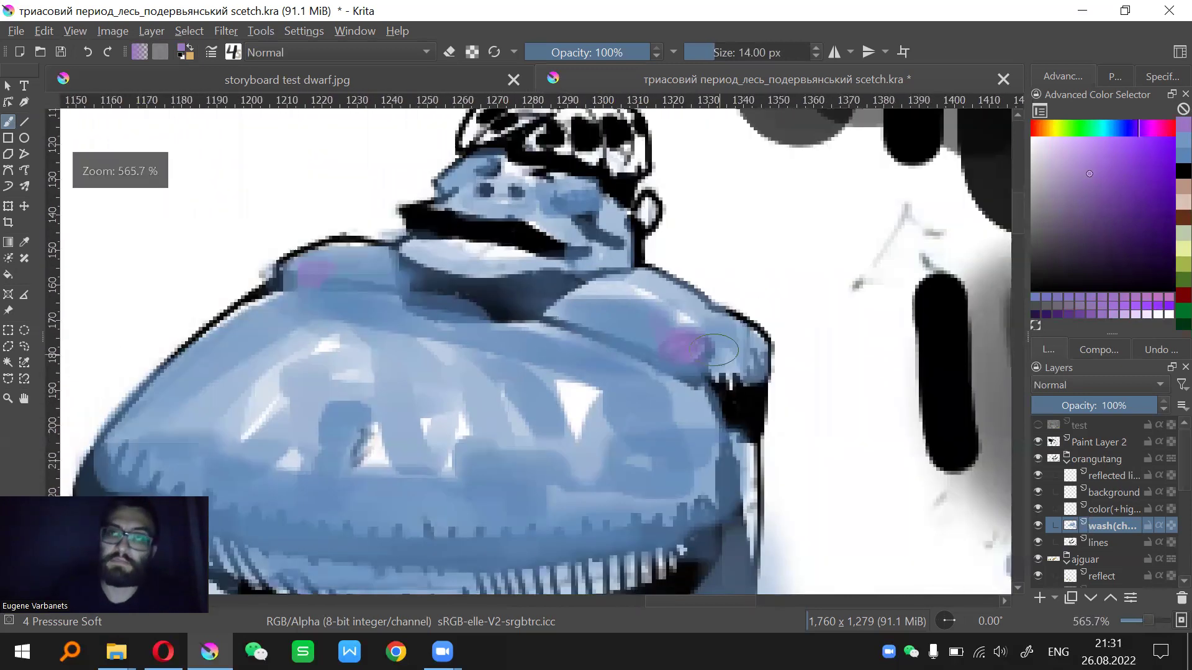
# Choose a deeper purple, enlarge the brush to 16 px and dab patches on both shoulders
pyautogui.click(1116, 185)
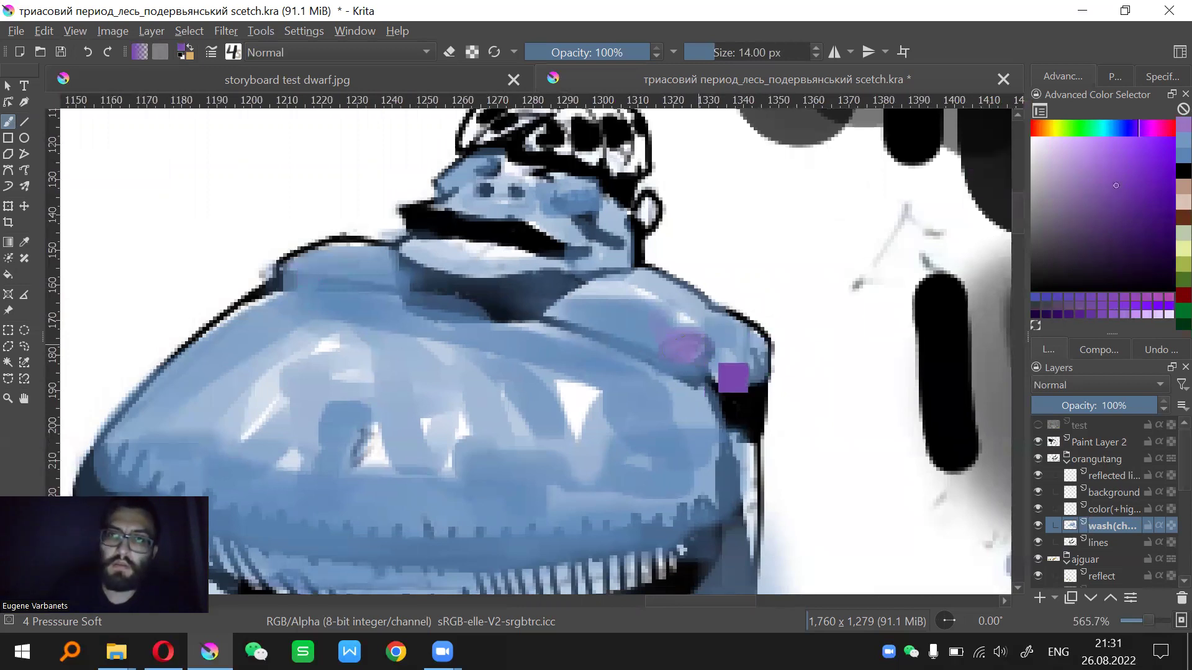
pyautogui.press(']')
pyautogui.press(']')
pyautogui.moveTo(689, 335)
pyautogui.mouseDown()
pyautogui.moveTo(677, 342)
pyautogui.moveTo(690, 336)
pyautogui.mouseUp()
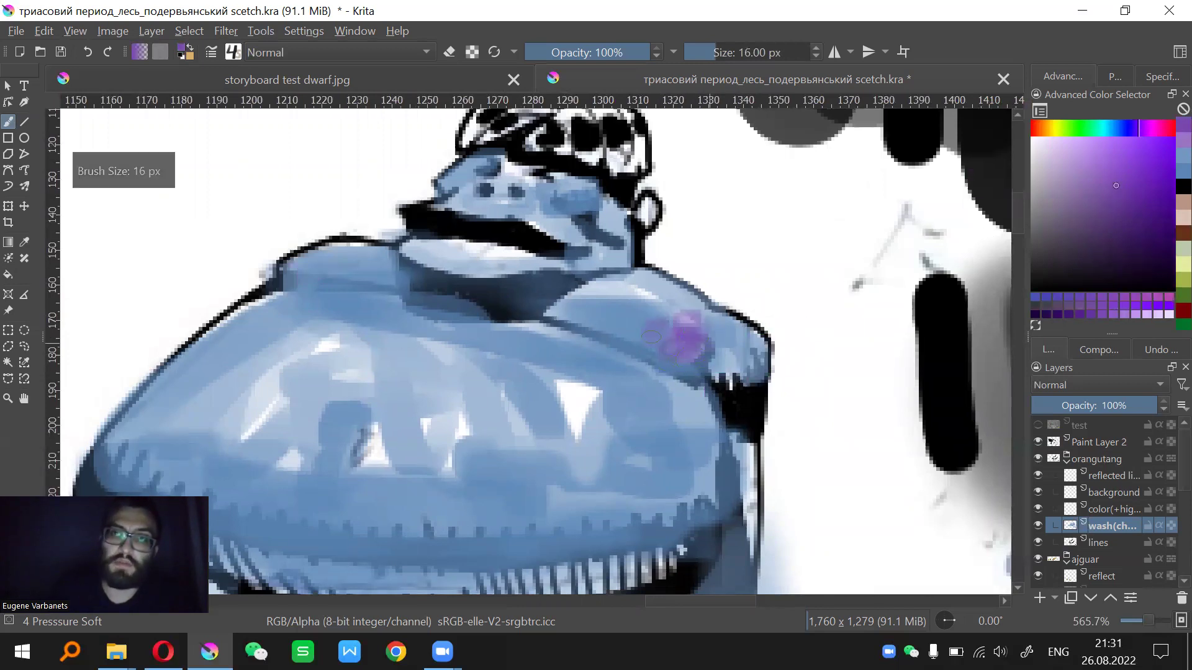
pyautogui.moveTo(540, 324); pyautogui.dragTo(645, 347)
pyautogui.moveTo(407, 301); pyautogui.dragTo(434, 304)
pyautogui.moveTo(544, 303); pyautogui.dragTo(505, 309)
# Paint the orangutan's upper and lower lips purple with the brush at 15 px
pyautogui.press('[')
pyautogui.moveTo(488, 268)
pyautogui.mouseDown()
pyautogui.moveTo(601, 284)
pyautogui.moveTo(583, 279)
pyautogui.moveTo(554, 317)
pyautogui.moveTo(643, 296)
pyautogui.moveTo(666, 311)
pyautogui.mouseUp()
pyautogui.moveTo(535, 282)
pyautogui.mouseDown()
pyautogui.moveTo(648, 324)
pyautogui.moveTo(519, 326)
pyautogui.moveTo(670, 340)
pyautogui.mouseUp()
pyautogui.press('-')
pyautogui.press('-')
pyautogui.press('+')
pyautogui.press('+')
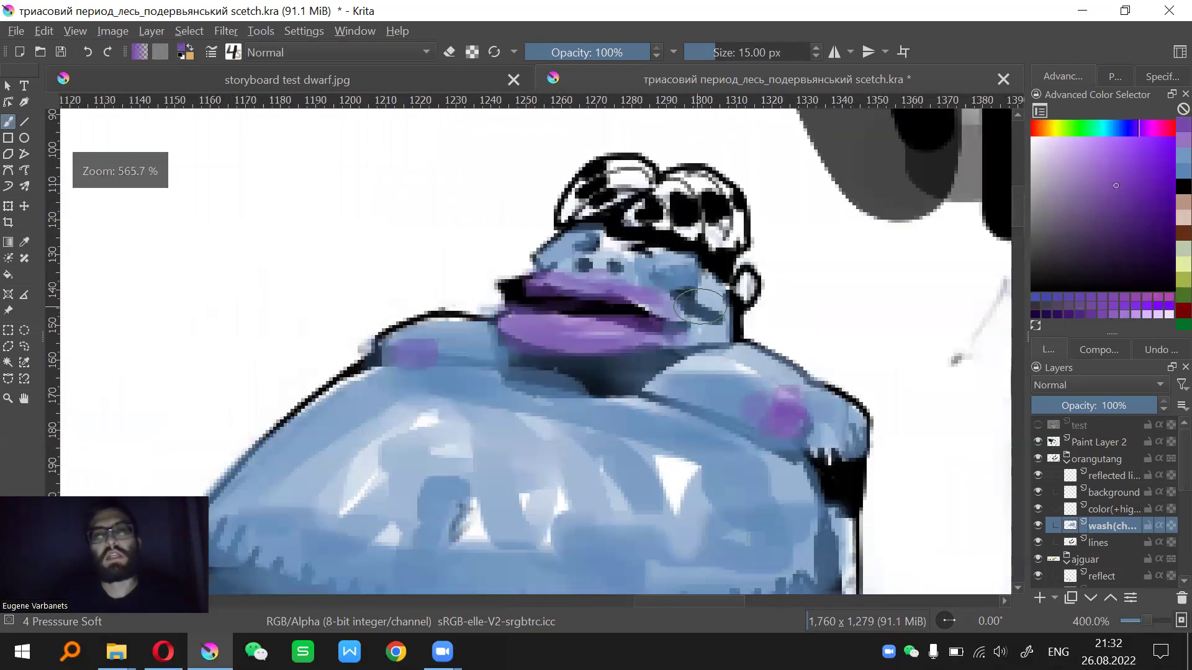
# Paint purple around the eyes and muzzle, change the hue to red and dab the nose
pyautogui.moveTo(746, 309); pyautogui.dragTo(679, 332)
pyautogui.moveTo(630, 282)
pyautogui.mouseDown()
pyautogui.moveTo(599, 285)
pyautogui.moveTo(623, 314)
pyautogui.mouseUp()
pyautogui.click(507, 285)
pyautogui.moveTo(505, 284); pyautogui.dragTo(545, 280)
pyautogui.moveTo(1047, 131); pyautogui.dragTo(1032, 129)
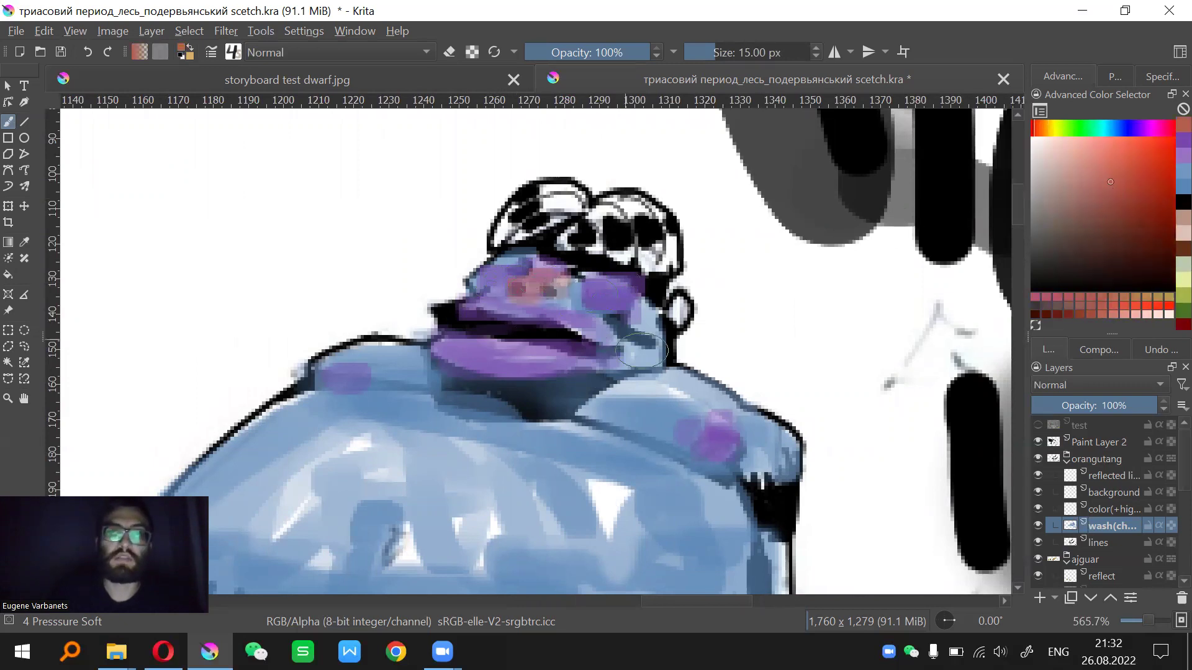
pyautogui.press('-')
pyautogui.press('-')
pyautogui.press('+')
pyautogui.press('+')
pyautogui.press('+')
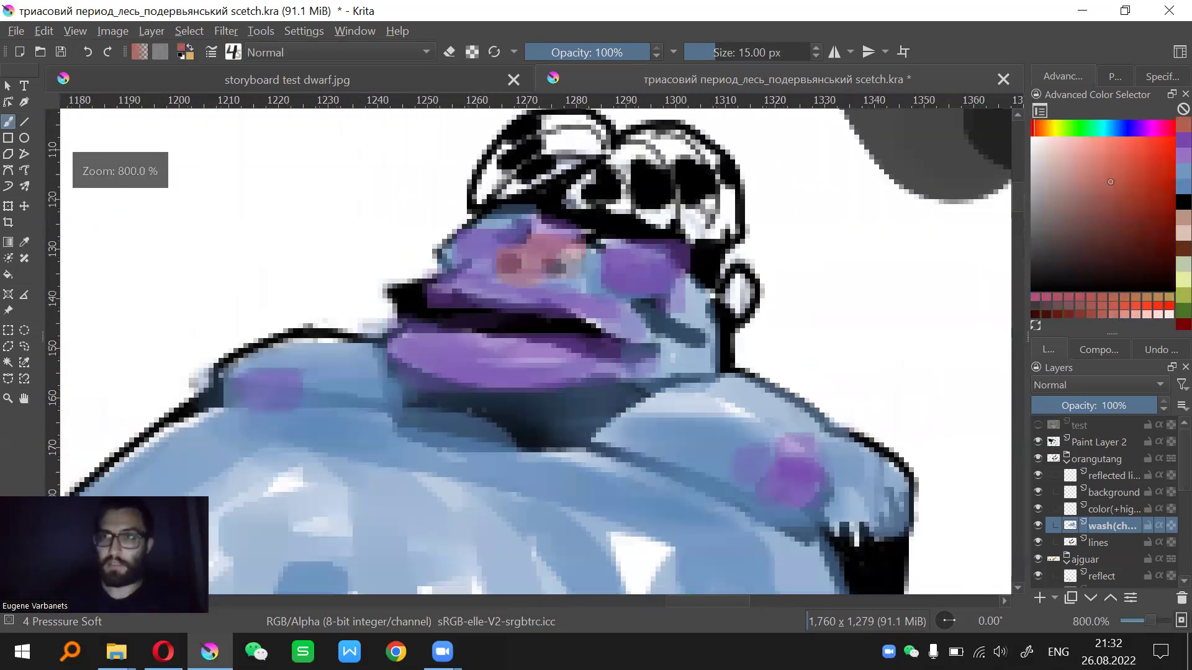
# Activate the color layer in the orangutang group, sample blue from the belly and paint a test swatch beside the body
pyautogui.click(1109, 512)
pyautogui.moveTo(677, 414); pyautogui.dragTo(709, 395)
pyautogui.press('-')
pyautogui.moveTo(694, 446); pyautogui.dragTo(774, 348)
pyautogui.press('-')
pyautogui.press('+')
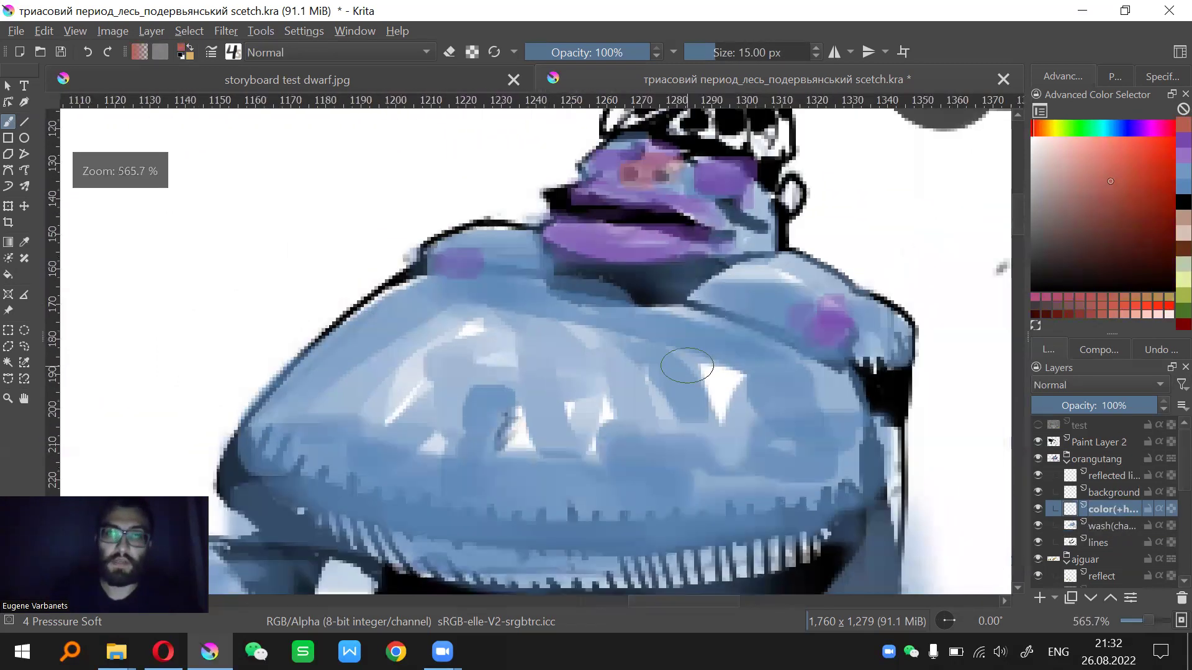
pyautogui.keyDown('ctrl'); pyautogui.click(548, 466); pyautogui.keyUp('ctrl')
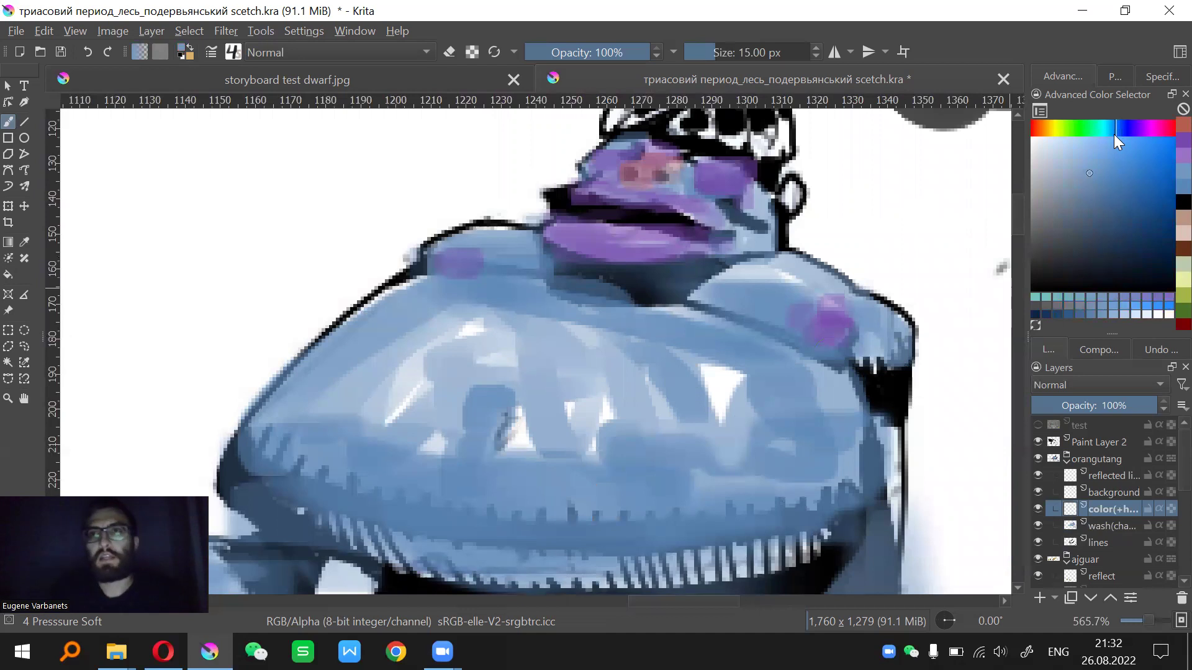
pyautogui.scroll(-1, 644, 409)
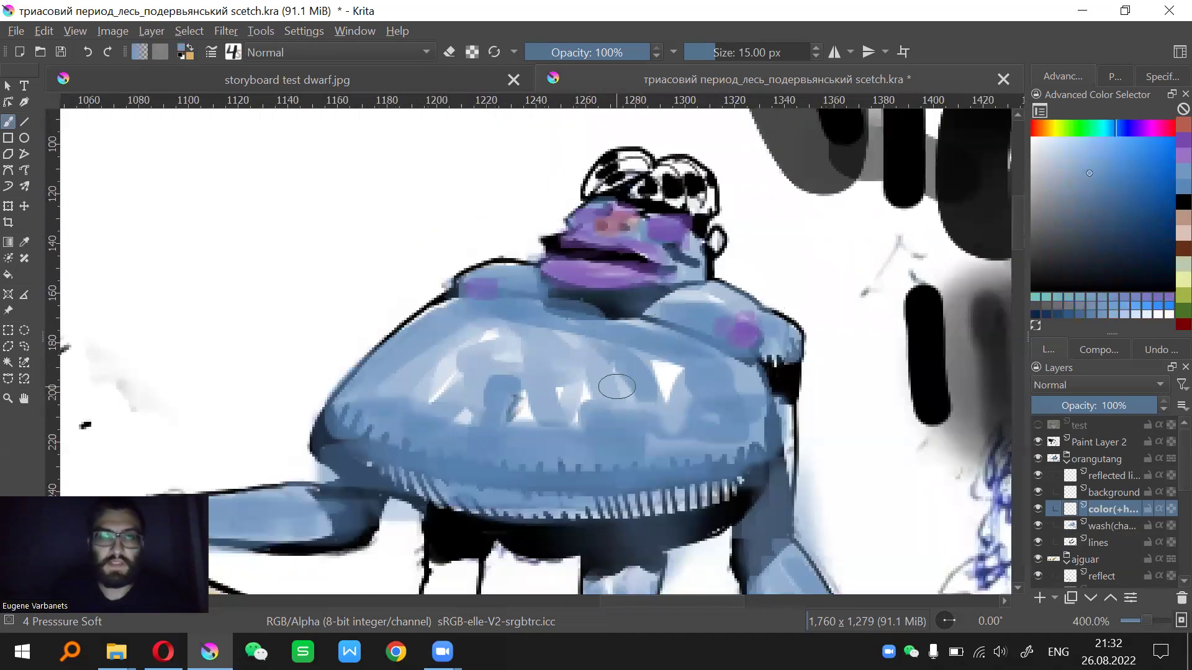
pyautogui.keyDown('ctrl'); pyautogui.click(457, 457); pyautogui.keyUp('ctrl')
pyautogui.moveTo(259, 260); pyautogui.dragTo(276, 382)
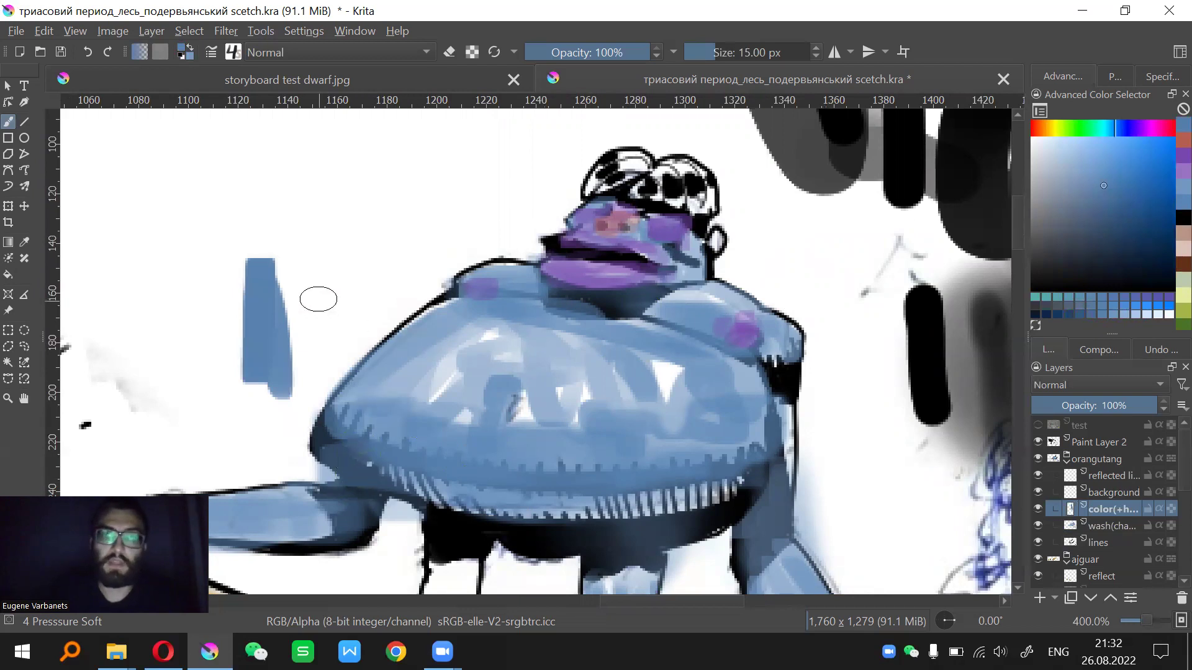
# Compare nearby hues against the sampled blue and choose a slightly lighter, more cyan blue
pyautogui.click(1117, 128)
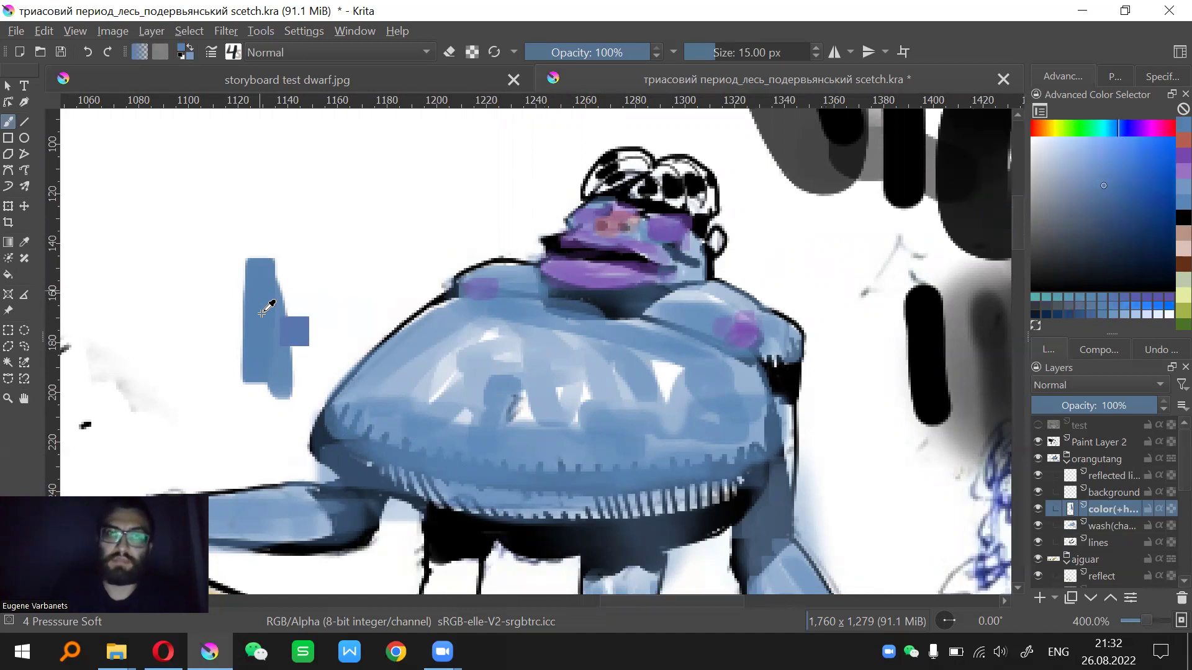
pyautogui.moveTo(1122, 128); pyautogui.dragTo(1115, 127)
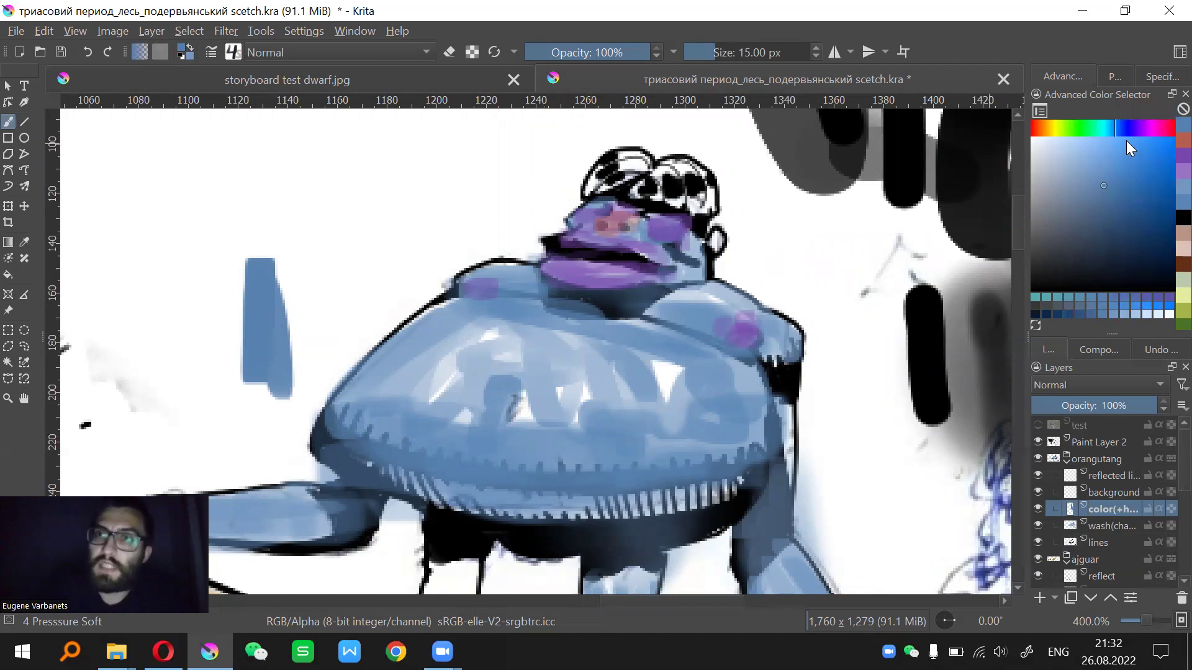
pyautogui.click(1112, 129)
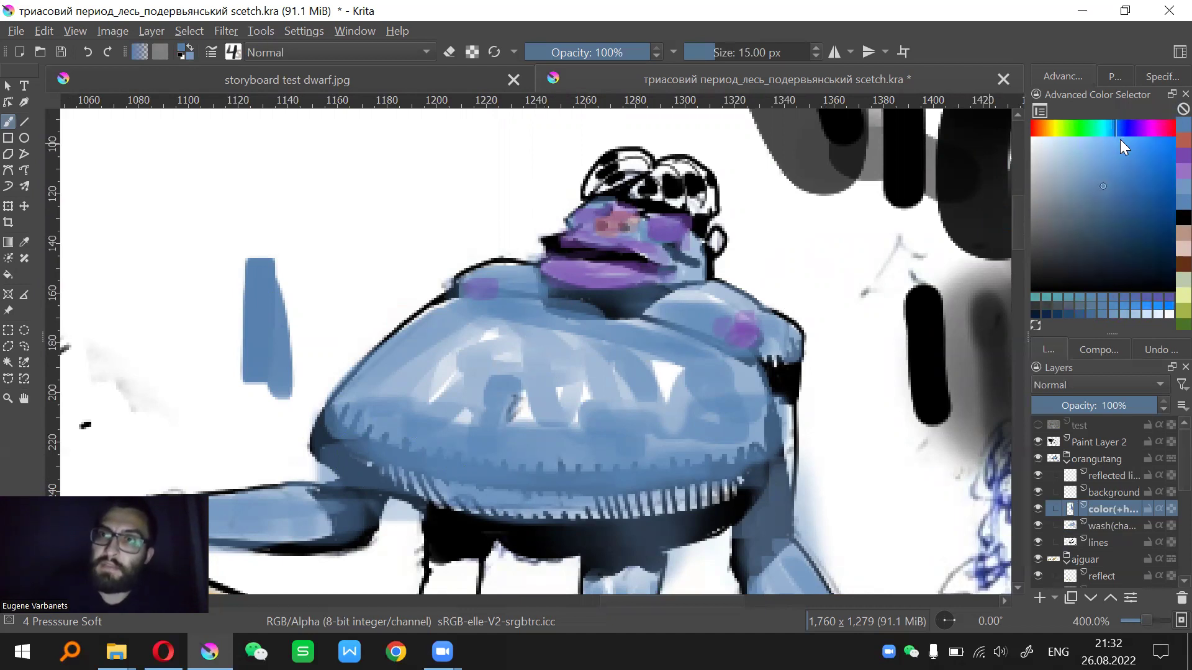
pyautogui.click(1115, 129)
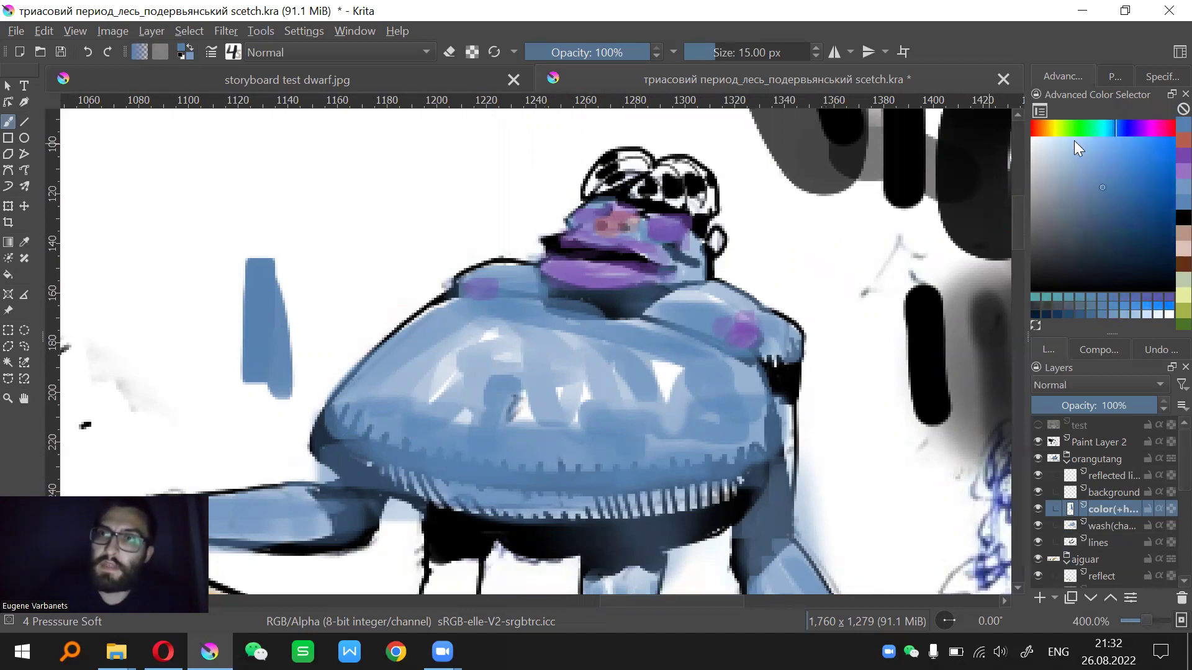
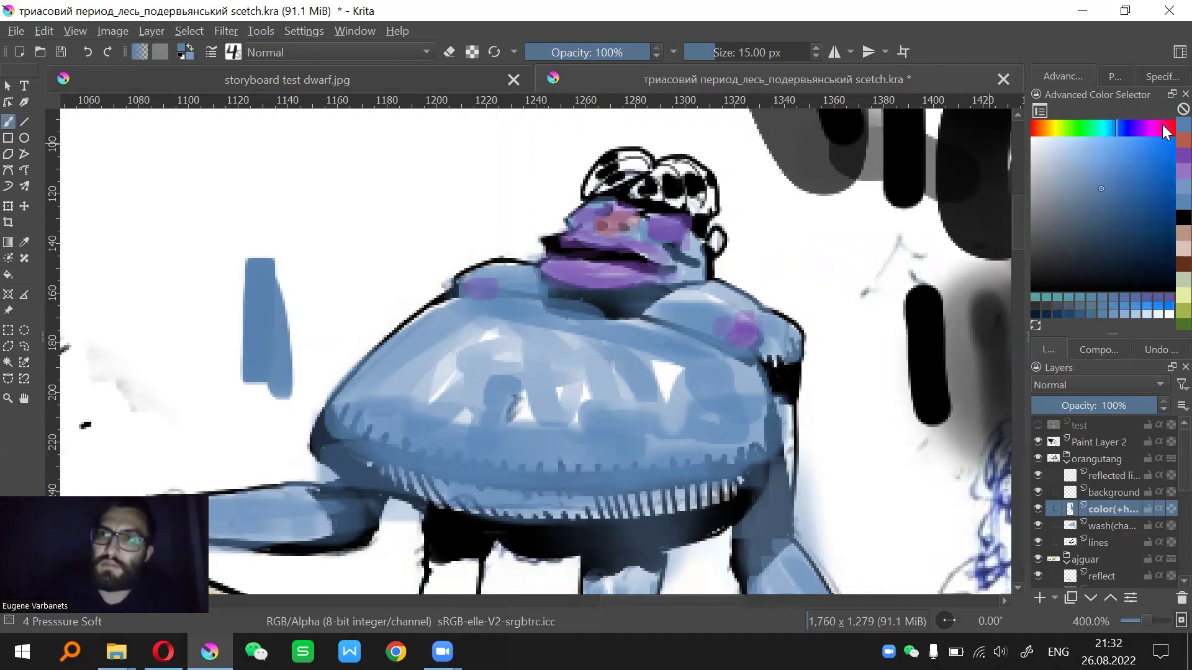
pyautogui.click(1113, 132)
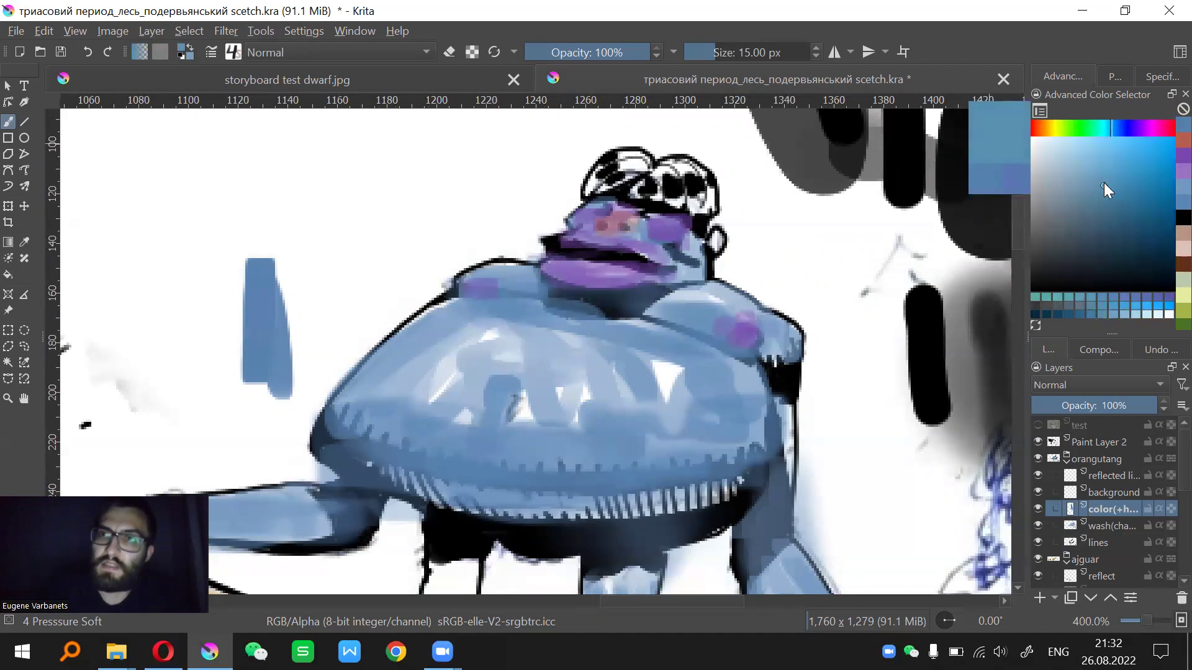
pyautogui.moveTo(1104, 186); pyautogui.dragTo(1104, 181)
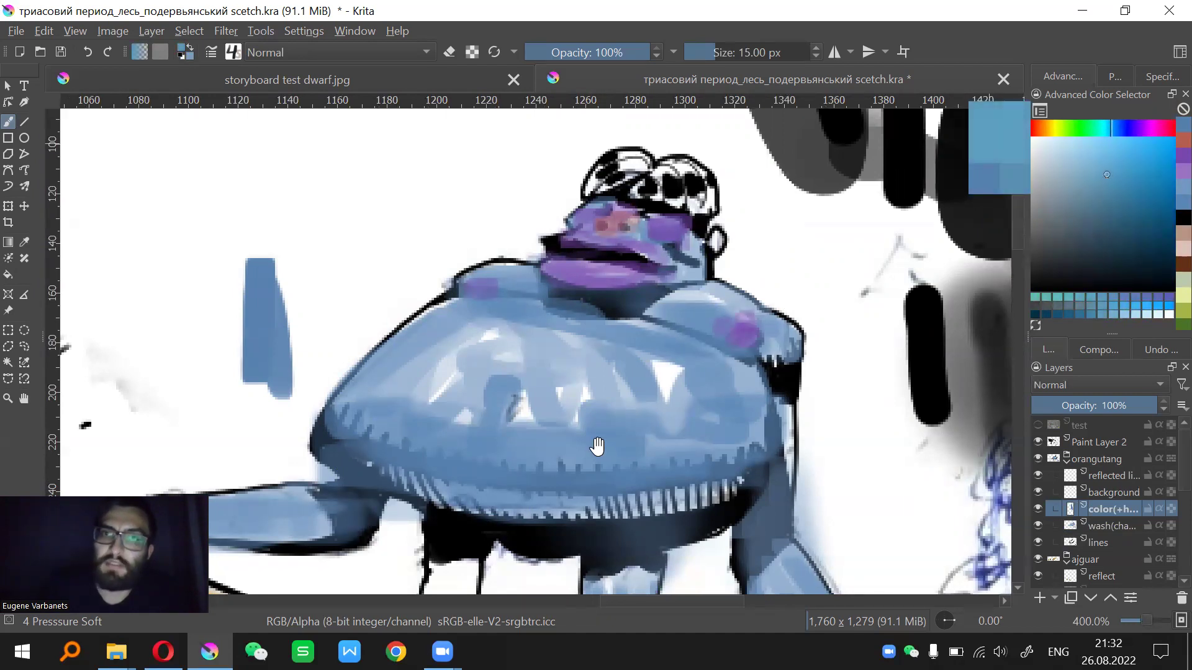
# Switch to the Oval Opacity 4 Copy brush at 24 px, try a cyan-blue stroke on the belly and undo it
pyautogui.moveTo(597, 446); pyautogui.dragTo(626, 444)
pyautogui.press('/')
pyautogui.press(']')
pyautogui.press('[')
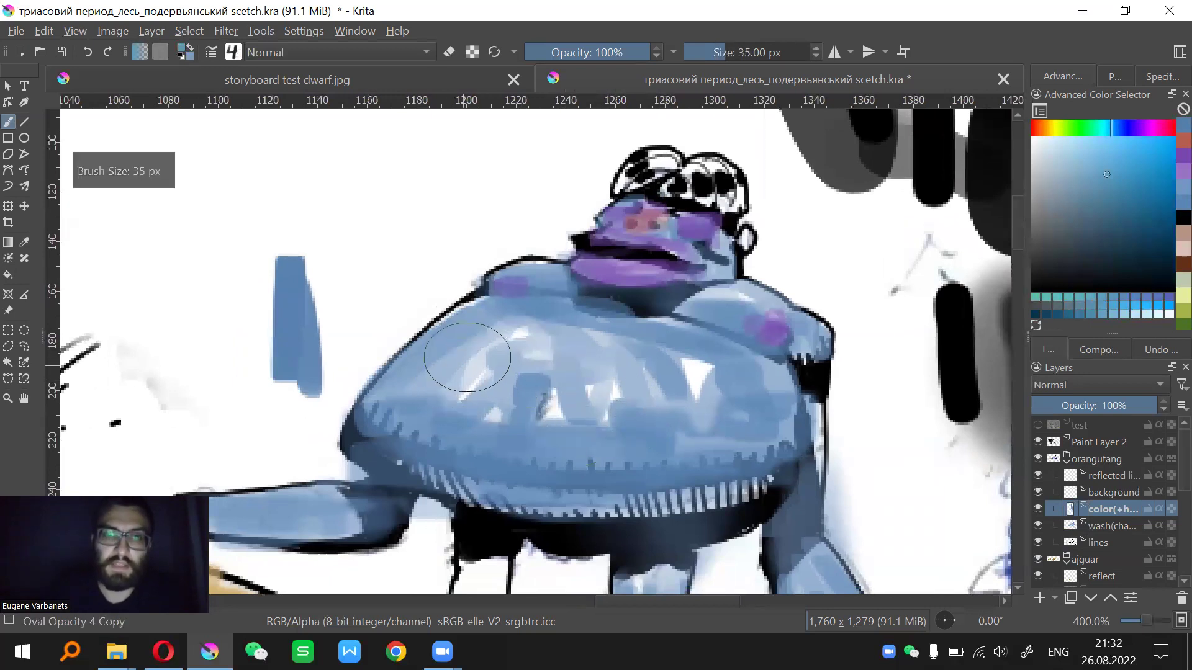
pyautogui.press('[')
pyautogui.press('[')
pyautogui.press('[')
pyautogui.press('[')
pyautogui.press('[')
pyautogui.moveTo(472, 416); pyautogui.dragTo(509, 321)
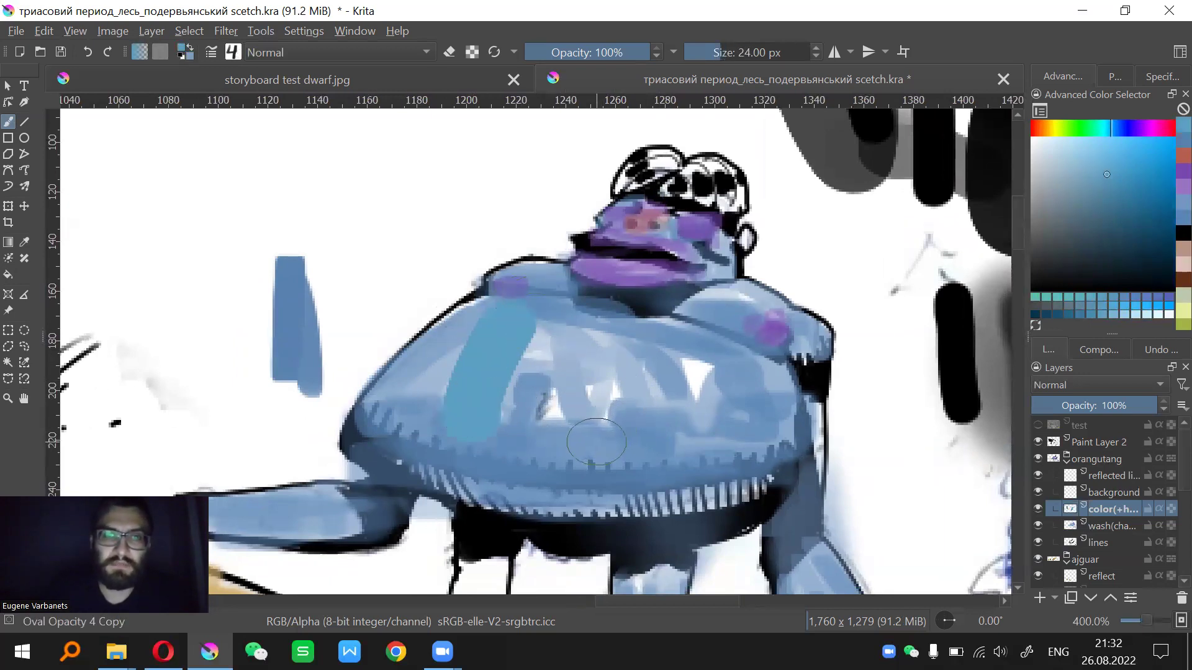
pyautogui.hotkey('ctrl', 'z')
# Choose a lighter cyan-blue and paint broad strokes across the middle of the belly at 18 px
pyautogui.click(1107, 172)
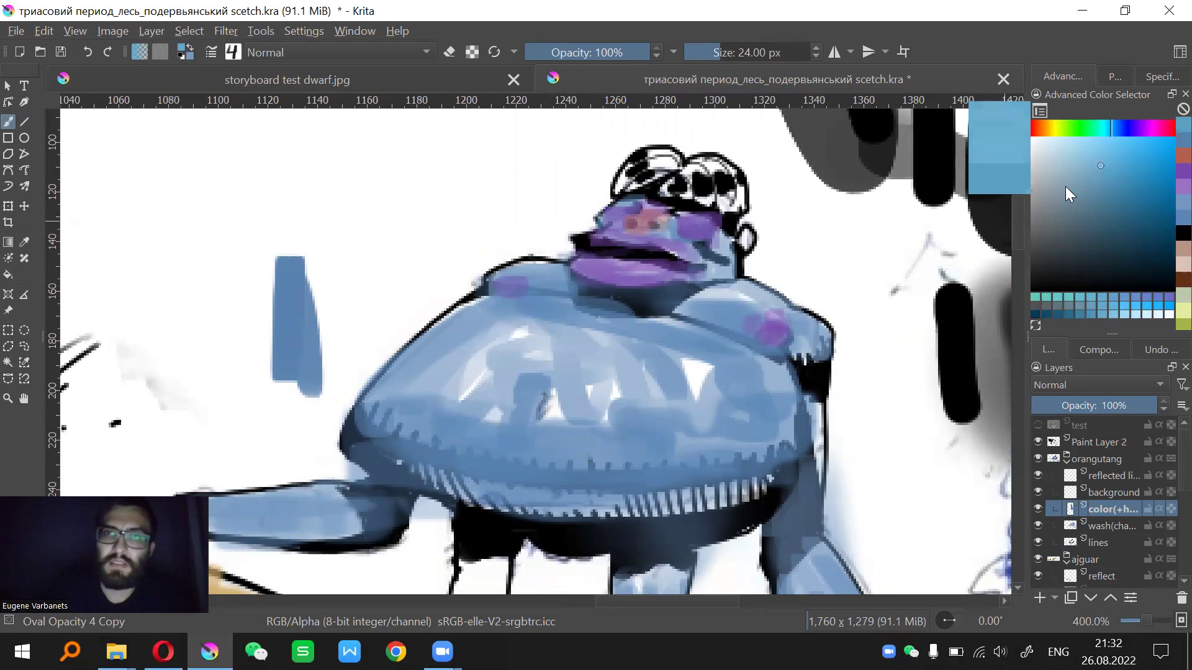
pyautogui.press('[')
pyautogui.moveTo(577, 385); pyautogui.dragTo(560, 428)
pyautogui.moveTo(620, 360)
pyautogui.mouseDown()
pyautogui.moveTo(612, 438)
pyautogui.moveTo(646, 390)
pyautogui.moveTo(653, 426)
pyautogui.mouseUp()
pyautogui.moveTo(695, 373); pyautogui.dragTo(693, 433)
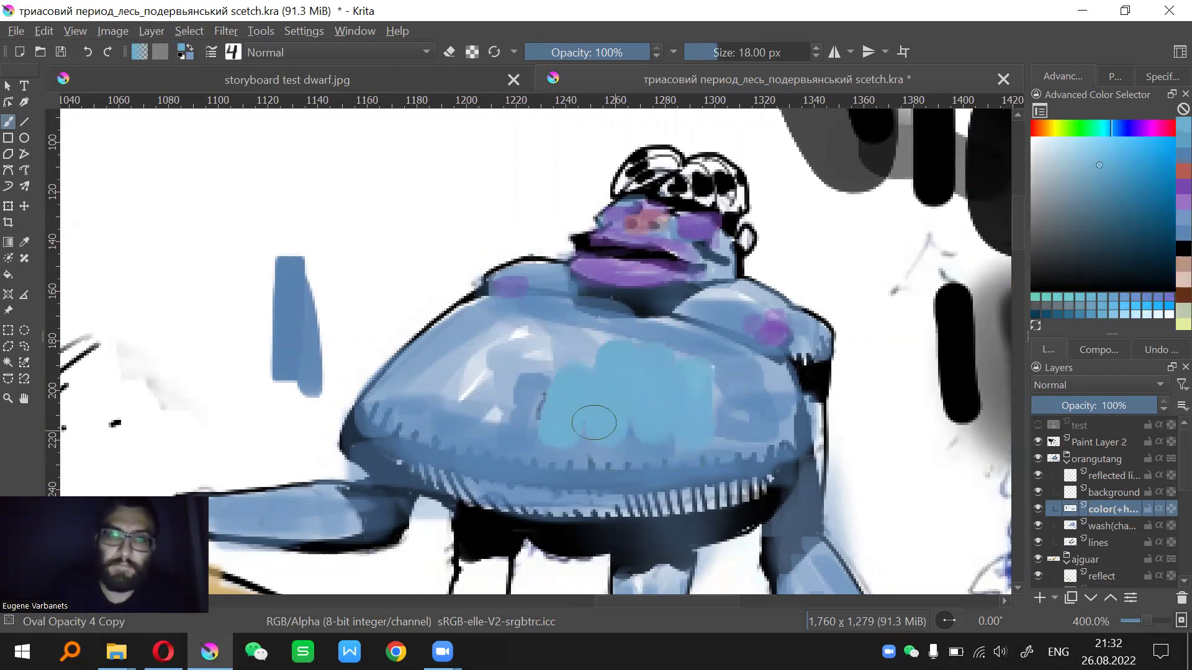
# Spread the cyan-blue over the belly's side toward the outstretched leg, reducing the brush to 14 px
pyautogui.press('[')
pyautogui.moveTo(545, 345)
pyautogui.mouseDown()
pyautogui.moveTo(504, 438)
pyautogui.moveTo(600, 352)
pyautogui.mouseUp()
pyautogui.press('[')
pyautogui.moveTo(509, 363)
pyautogui.mouseDown()
pyautogui.moveTo(470, 417)
pyautogui.moveTo(518, 326)
pyautogui.moveTo(425, 436)
pyautogui.moveTo(487, 329)
pyautogui.moveTo(446, 375)
pyautogui.moveTo(461, 325)
pyautogui.moveTo(468, 341)
pyautogui.moveTo(408, 382)
pyautogui.moveTo(428, 359)
pyautogui.moveTo(440, 421)
pyautogui.moveTo(487, 414)
pyautogui.moveTo(455, 398)
pyautogui.moveTo(523, 438)
pyautogui.moveTo(398, 422)
pyautogui.moveTo(699, 474)
pyautogui.mouseUp()
pyautogui.press('/')
pyautogui.press('/')
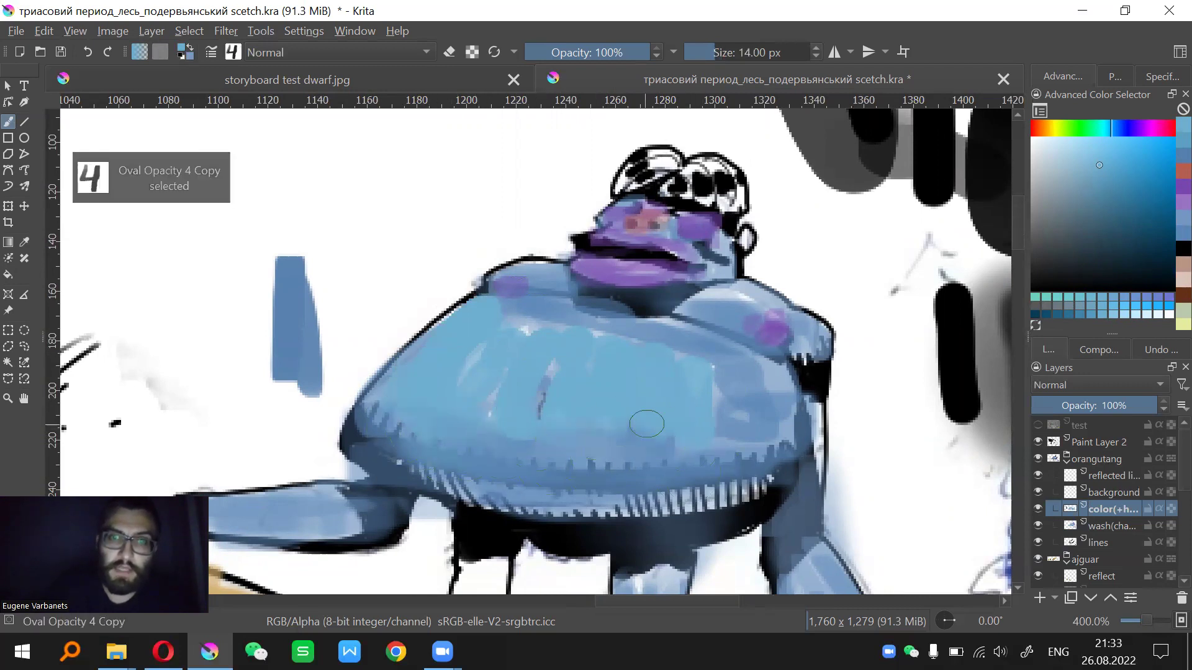
# Fill the upper belly and the side next to the supporting arm with cyan-blue at 14 px
pyautogui.moveTo(735, 364)
pyautogui.mouseDown()
pyautogui.moveTo(763, 374)
pyautogui.moveTo(734, 386)
pyautogui.mouseUp()
pyautogui.moveTo(628, 353); pyautogui.dragTo(724, 385)
pyautogui.moveTo(536, 324)
pyautogui.mouseDown()
pyautogui.moveTo(702, 348)
pyautogui.moveTo(741, 370)
pyautogui.moveTo(694, 354)
pyautogui.mouseUp()
# Reduce the brush to 12 px, toggle the eraser mode, try a stroke across the upper belly and undo it
pyautogui.press('[')
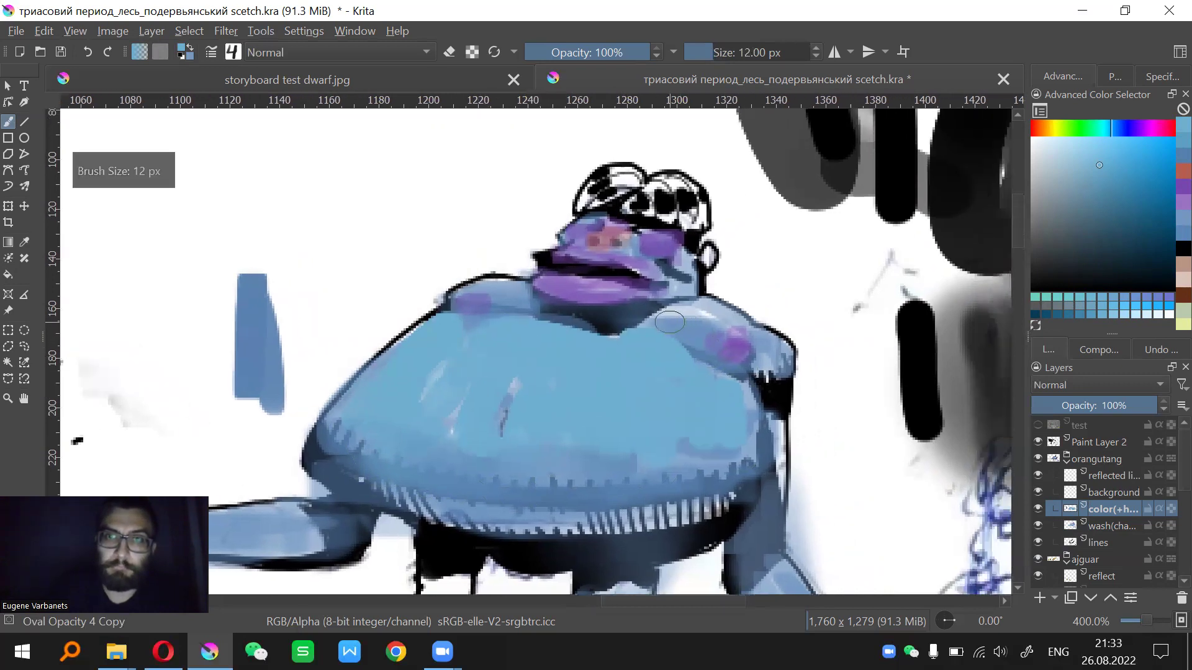
pyautogui.press('e')
pyautogui.press('e')
pyautogui.press('e')
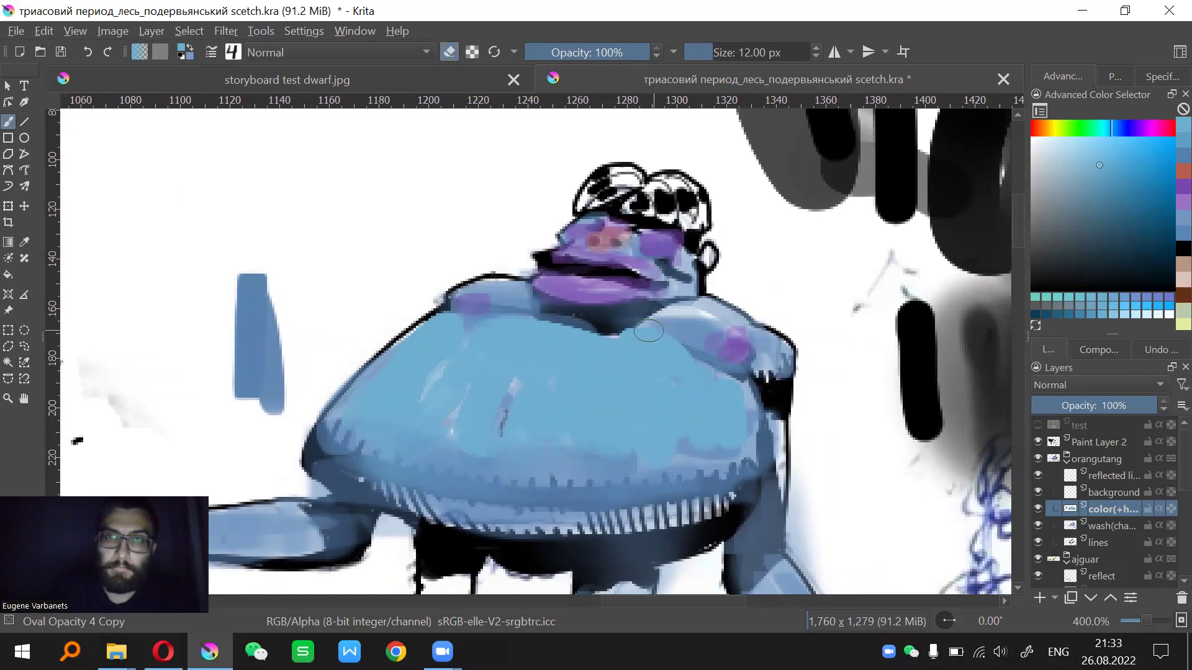
pyautogui.moveTo(633, 340)
pyautogui.mouseDown()
pyautogui.moveTo(692, 364)
pyautogui.moveTo(548, 417)
pyautogui.mouseUp()
pyautogui.hotkey('ctrl', 'z')
# Paint cyan-blue over both shoulders with the 12 px brush
pyautogui.hotkey('ctrl', '+')
pyautogui.moveTo(492, 390); pyautogui.dragTo(528, 393)
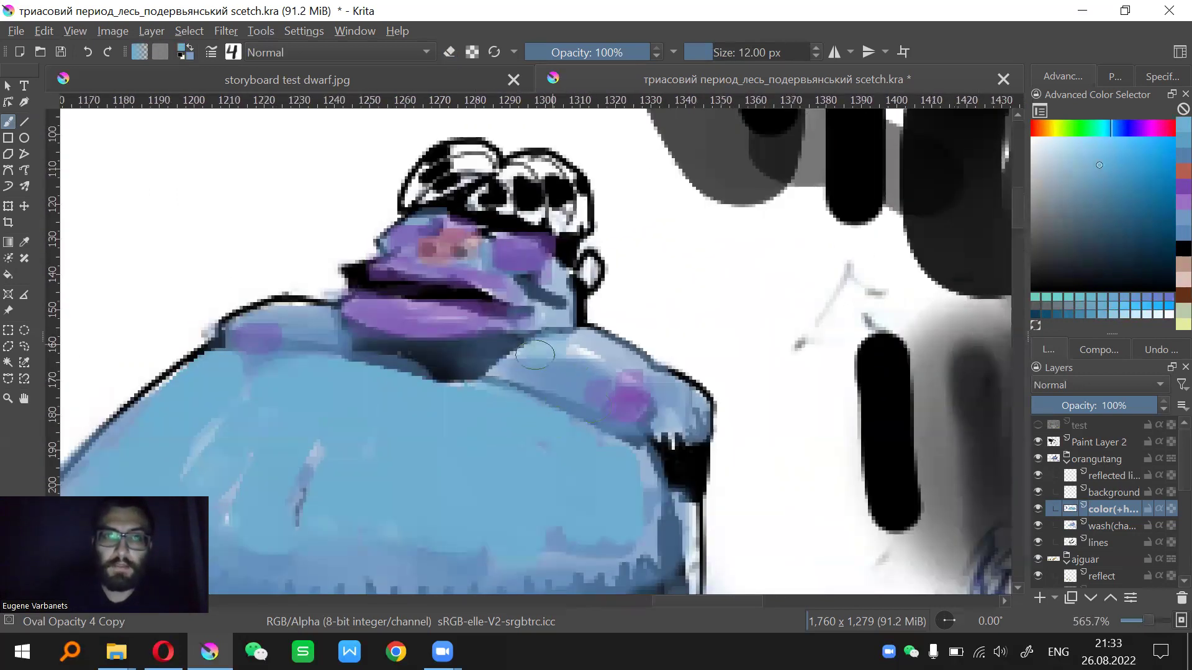
pyautogui.click(661, 384)
pyautogui.moveTo(634, 395); pyautogui.dragTo(896, 392)
pyautogui.moveTo(571, 314); pyautogui.dragTo(538, 317)
pyautogui.moveTo(645, 408); pyautogui.dragTo(602, 343)
pyautogui.scroll(-2, 602, 344)
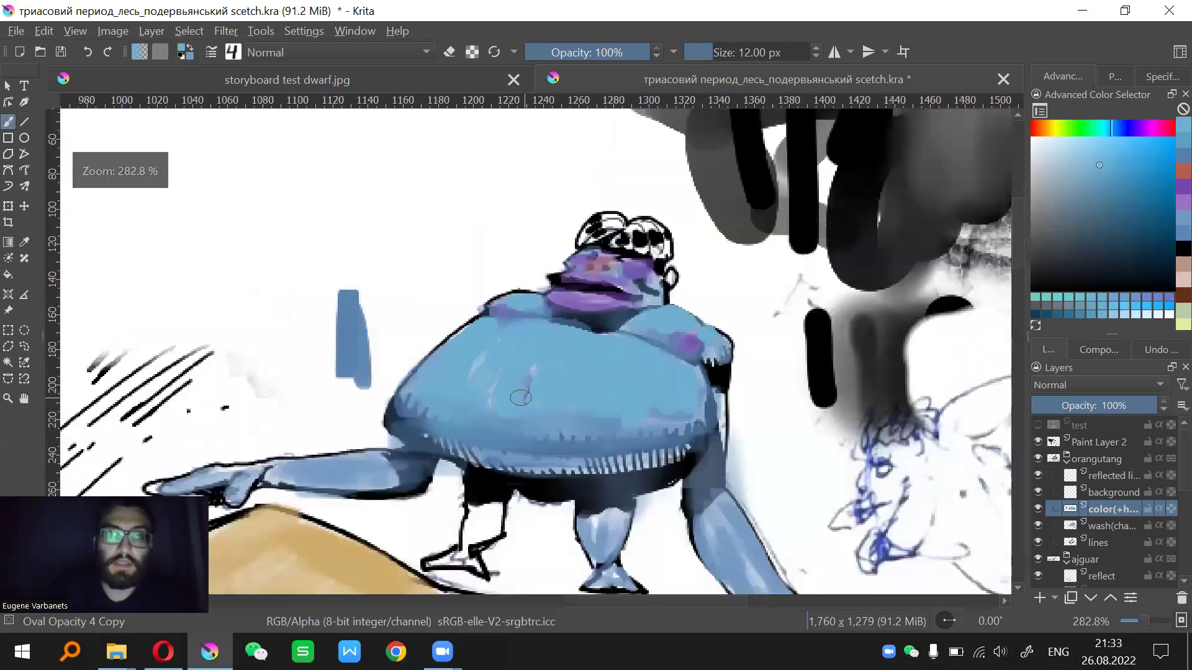
# Choose a lighter, more cyan colour and paint broad highlight strokes on the upper belly with Oval Opacity 4 Copy at 14 px
pyautogui.press('/')
pyautogui.scroll(1, 521, 398)
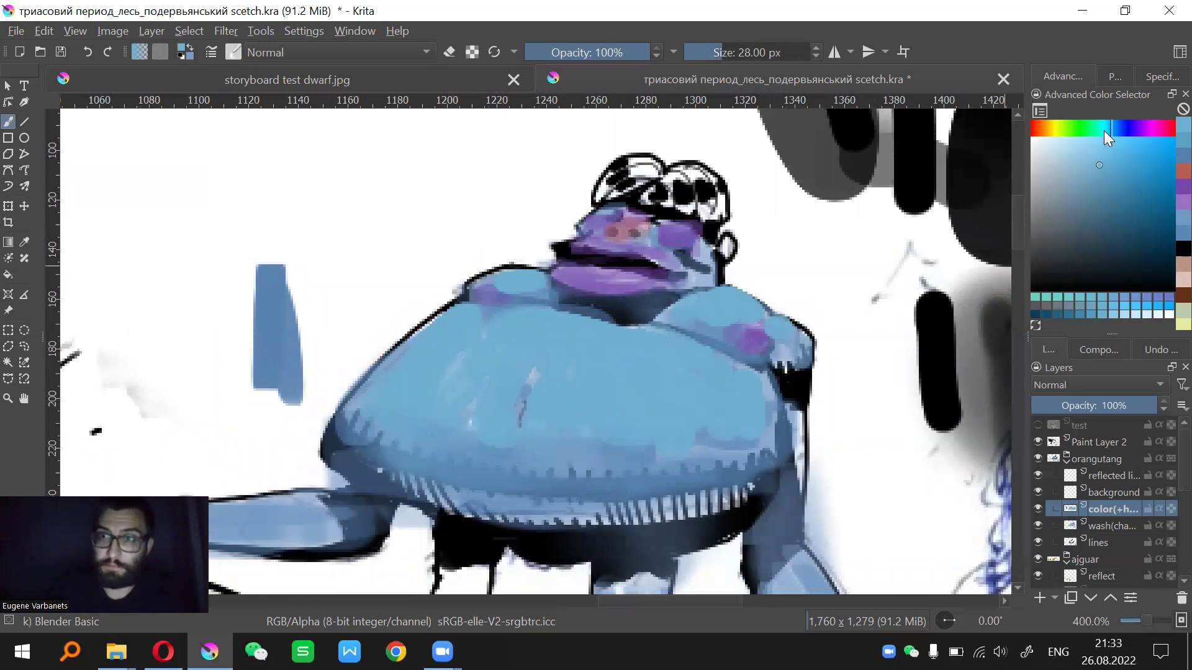
pyautogui.moveTo(1111, 135); pyautogui.dragTo(1111, 136)
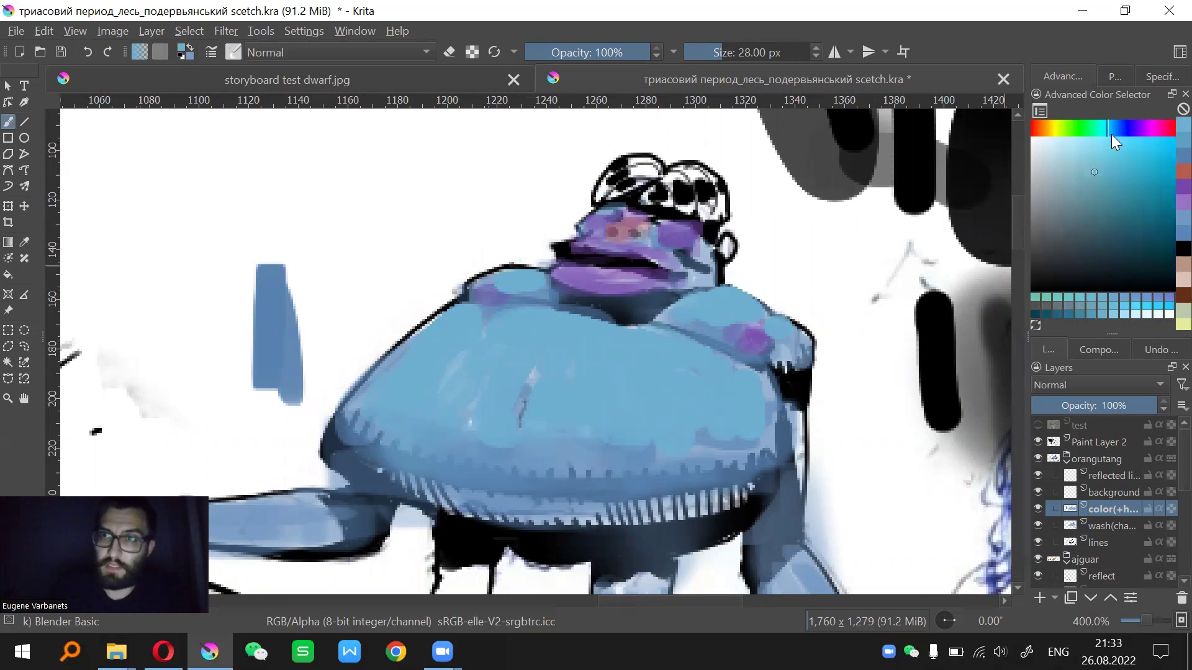
pyautogui.click(1099, 168)
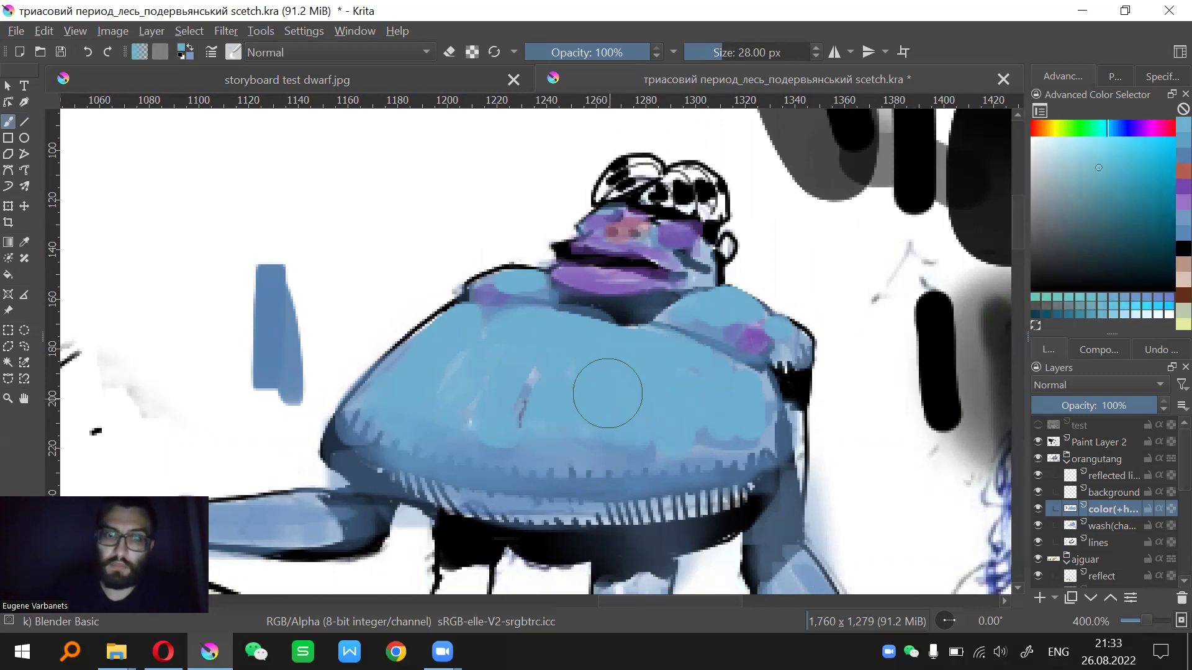
pyautogui.press('/')
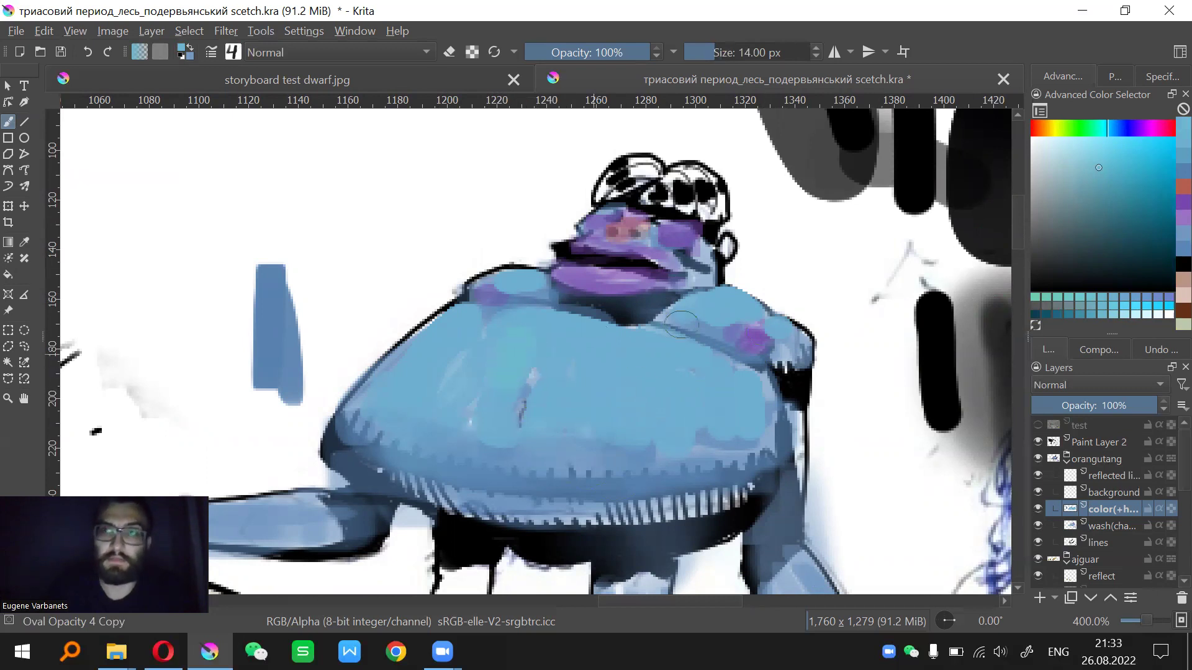
pyautogui.click(1097, 157)
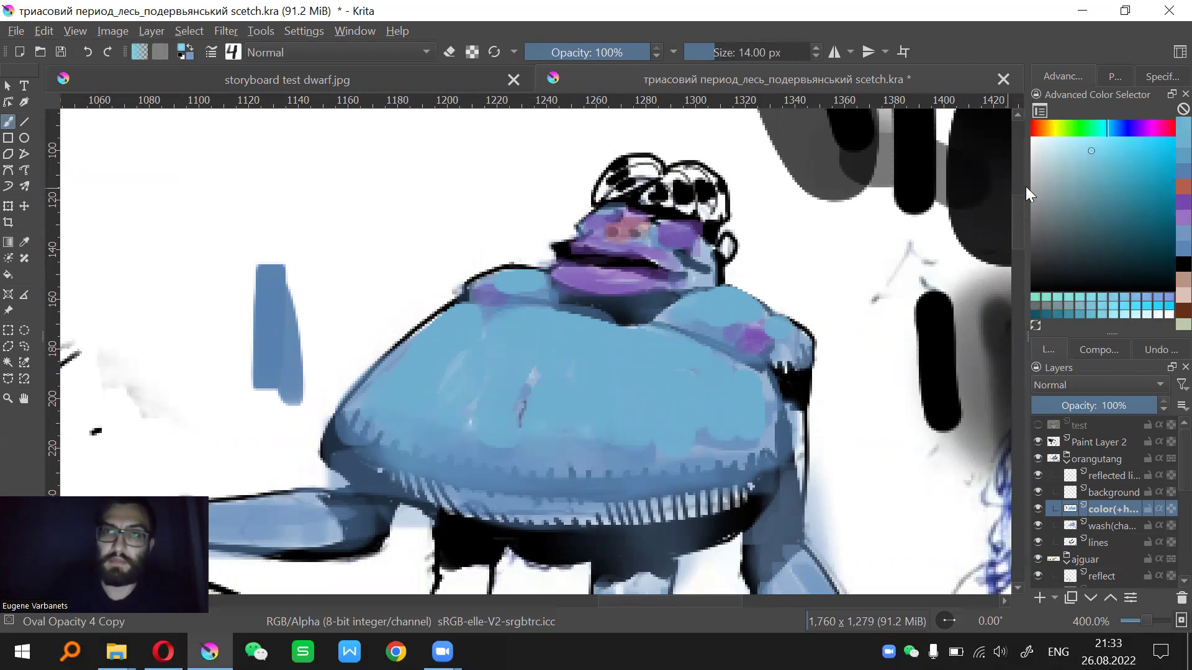
pyautogui.moveTo(563, 371)
pyautogui.mouseDown()
pyautogui.moveTo(558, 360)
pyautogui.moveTo(543, 392)
pyautogui.mouseUp()
pyautogui.moveTo(525, 352)
pyautogui.mouseDown()
pyautogui.moveTo(502, 372)
pyautogui.moveTo(499, 349)
pyautogui.moveTo(478, 391)
pyautogui.moveTo(495, 337)
pyautogui.moveTo(470, 349)
pyautogui.moveTo(529, 335)
pyautogui.moveTo(581, 368)
pyautogui.moveTo(594, 395)
pyautogui.mouseUp()
# Blend the light cyan highlight into the surrounding belly colour with the Blender Basic brush at 30 px
pyautogui.press('/')
pyautogui.press(']')
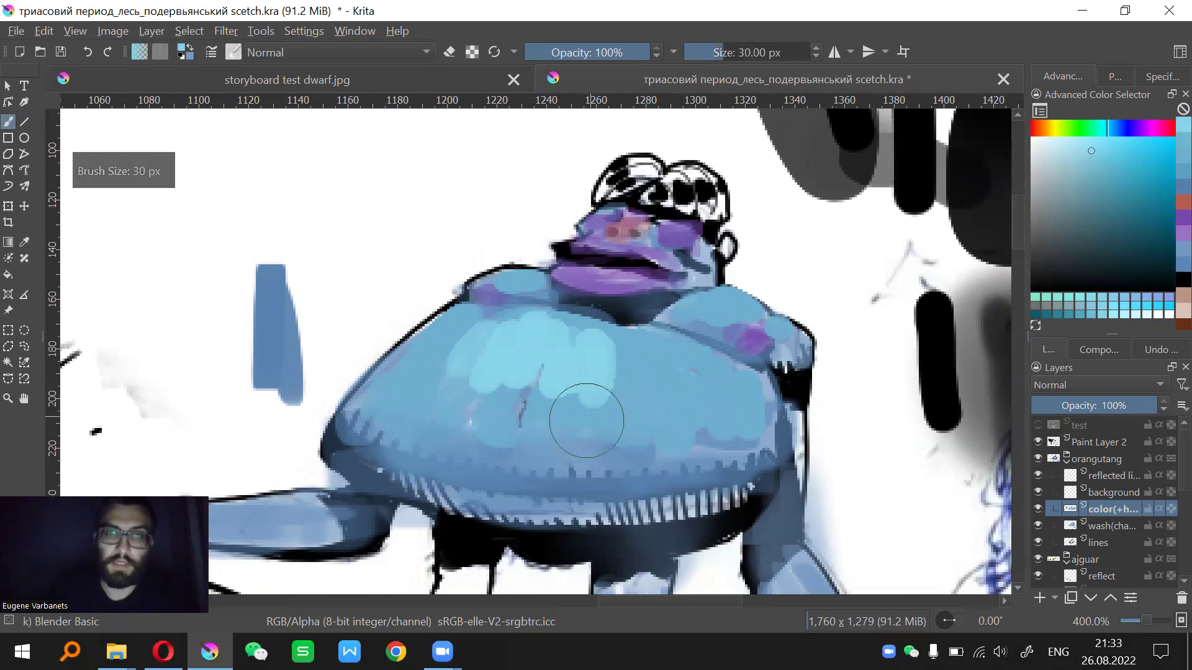
pyautogui.hotkey('ctrl', '-')
pyautogui.hotkey('ctrl', '-')
pyautogui.hotkey('ctrl', '+')
pyautogui.hotkey('ctrl', '+')
pyautogui.moveTo(602, 420)
pyautogui.mouseDown()
pyautogui.moveTo(587, 400)
pyautogui.moveTo(604, 368)
pyautogui.moveTo(631, 364)
pyautogui.moveTo(529, 398)
pyautogui.moveTo(490, 370)
pyautogui.moveTo(486, 383)
pyautogui.moveTo(448, 369)
pyautogui.moveTo(484, 340)
pyautogui.moveTo(595, 379)
pyautogui.moveTo(594, 354)
pyautogui.moveTo(549, 336)
pyautogui.moveTo(626, 365)
pyautogui.moveTo(659, 406)
pyautogui.moveTo(627, 404)
pyautogui.mouseUp()
pyautogui.press('-')
pyautogui.press('-')
pyautogui.press('-')
pyautogui.press('+')
pyautogui.press('+')
pyautogui.press('+')
# Add light cyan highlights to both shoulders with Oval Opacity 4 Copy and soften them with Blender Basic
pyautogui.press('/')
pyautogui.press('[')
pyautogui.click(479, 286)
pyautogui.press(']')
pyautogui.press('/')
pyautogui.press('[')
pyautogui.press('[')
pyautogui.press('-')
pyautogui.press('-')
pyautogui.press('+')
pyautogui.press('+')
# Choose a very pale cyan and place a small highlight spot on the upper belly with Oval Opacity 4 Copy at 12 px
pyautogui.press('/')
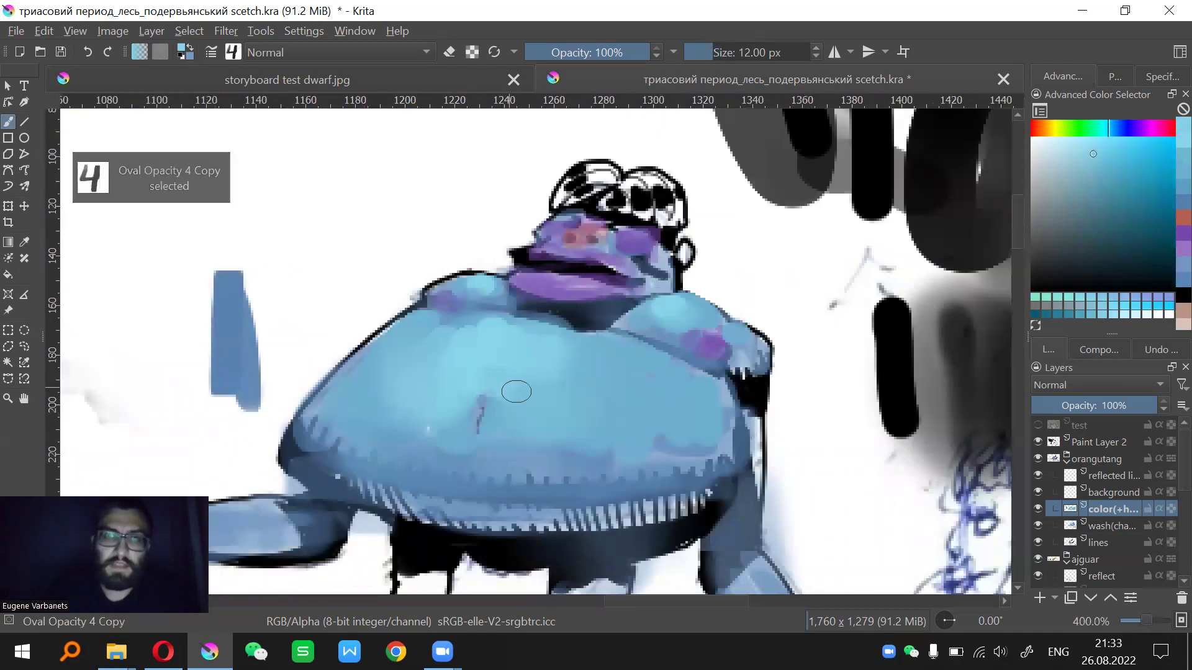
pyautogui.click(1053, 141)
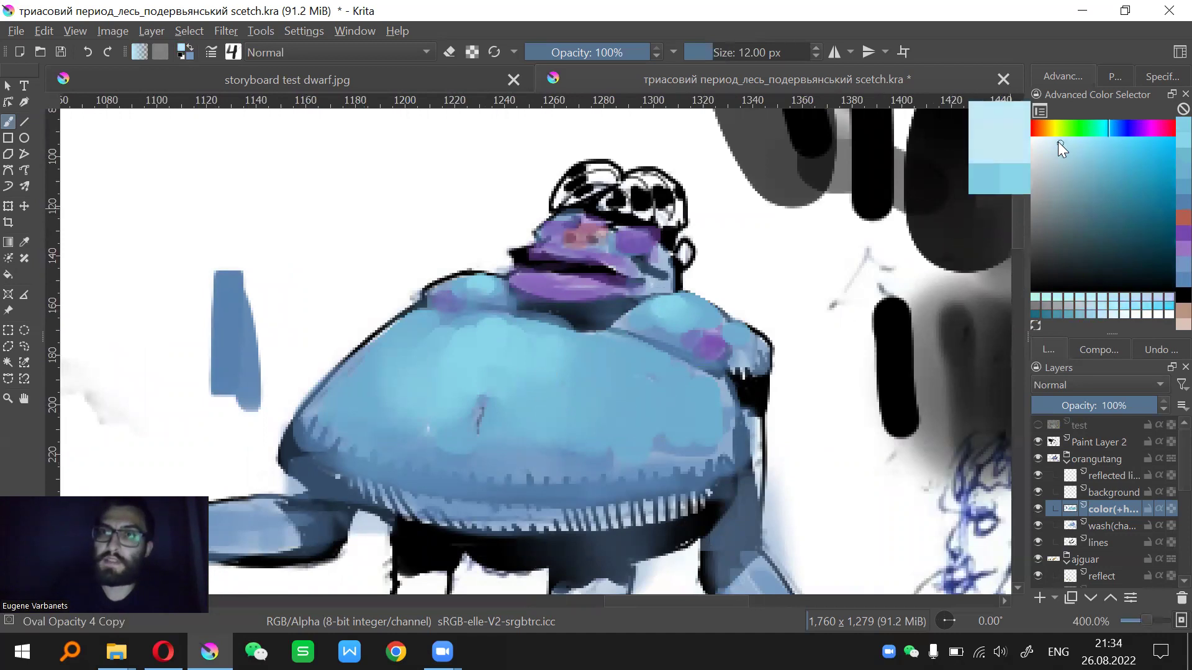
pyautogui.click(483, 345)
pyautogui.press('-')
pyautogui.press('-')
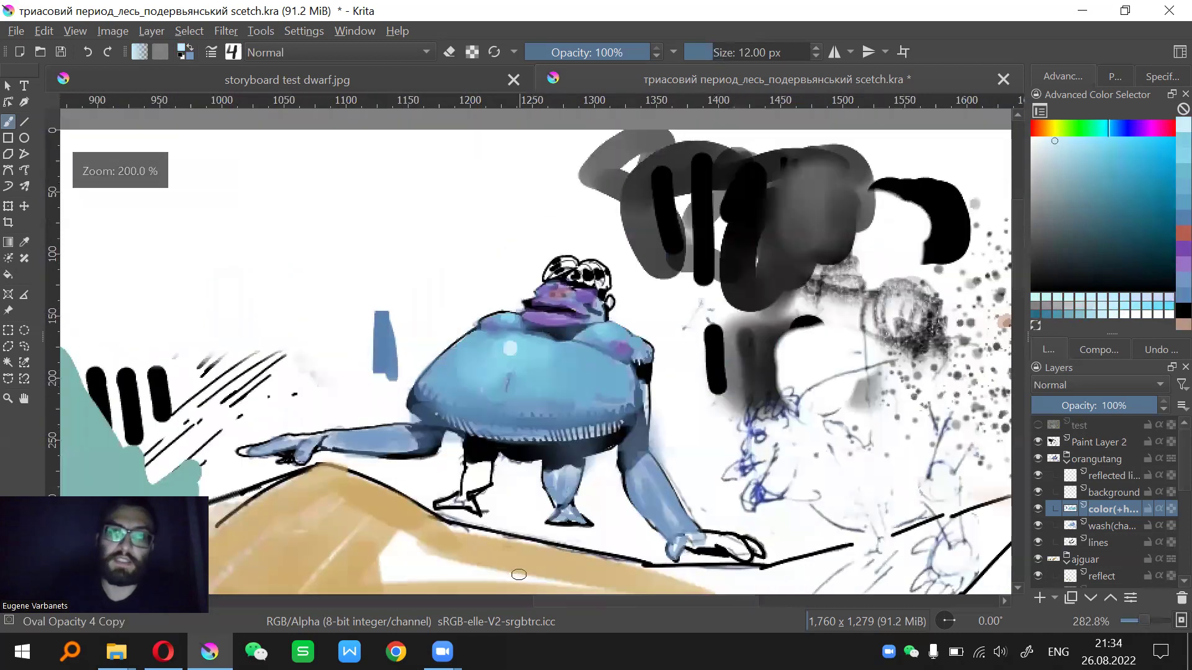
pyautogui.press('+')
pyautogui.press('+')
# Soften the pale belly highlight with the Blender Basic brush at 12 px
pyautogui.press('/')
pyautogui.moveTo(479, 354)
pyautogui.mouseDown()
pyautogui.moveTo(471, 338)
pyautogui.moveTo(497, 353)
pyautogui.mouseUp()
pyautogui.press('-')
pyautogui.press('-')
pyautogui.press('-')
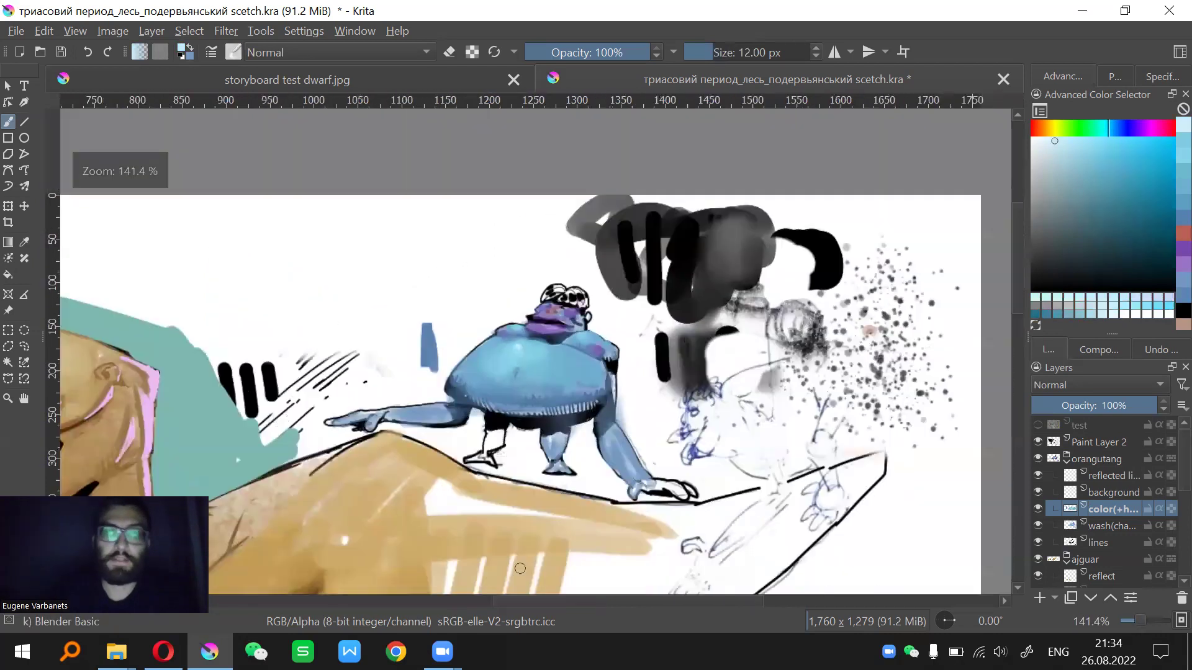
pyautogui.press('+')
pyautogui.press('+')
pyautogui.press('-')
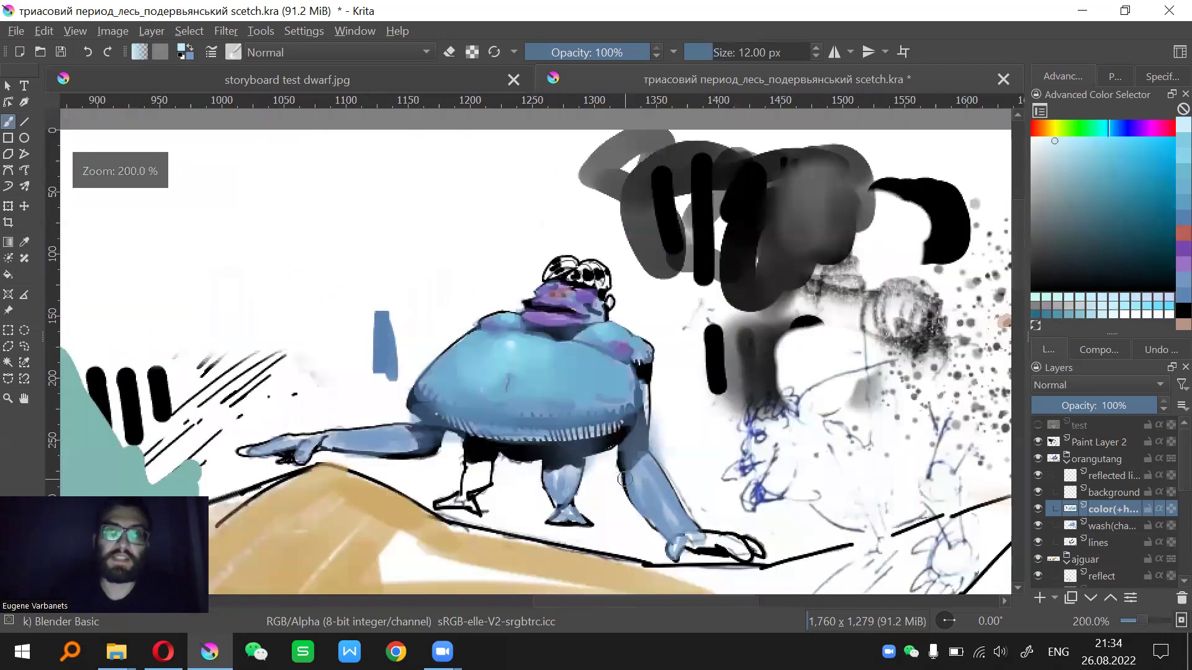
pyautogui.press('+')
pyautogui.press('+')
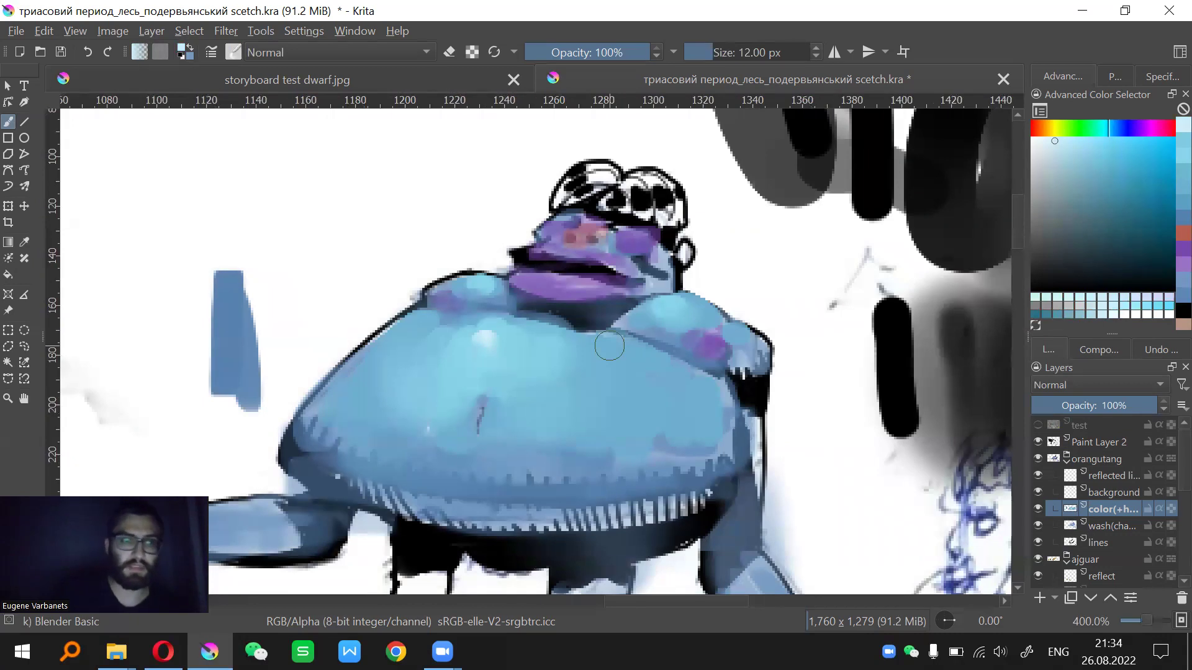
# Compare the orangutan's belly shading with the finished shading on the dinosaur's head
pyautogui.moveTo(635, 348); pyautogui.dragTo(730, 335)
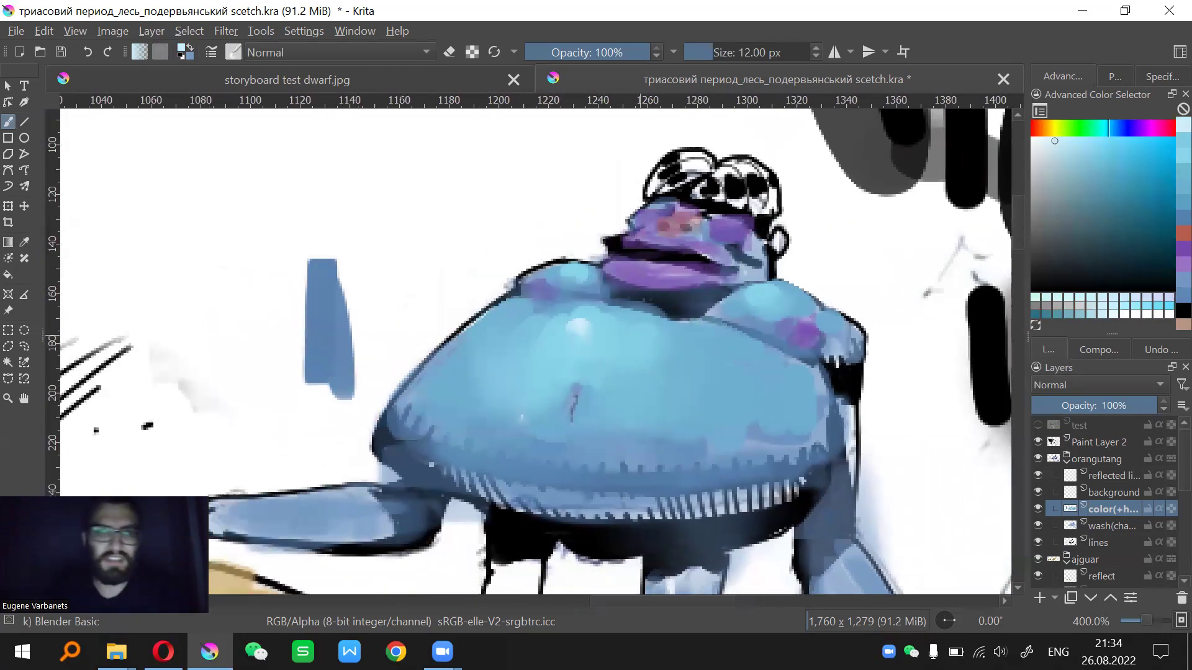
pyautogui.press('-')
pyautogui.press('-')
pyautogui.moveTo(658, 422); pyautogui.dragTo(841, 383)
pyautogui.moveTo(613, 431); pyautogui.dragTo(763, 377)
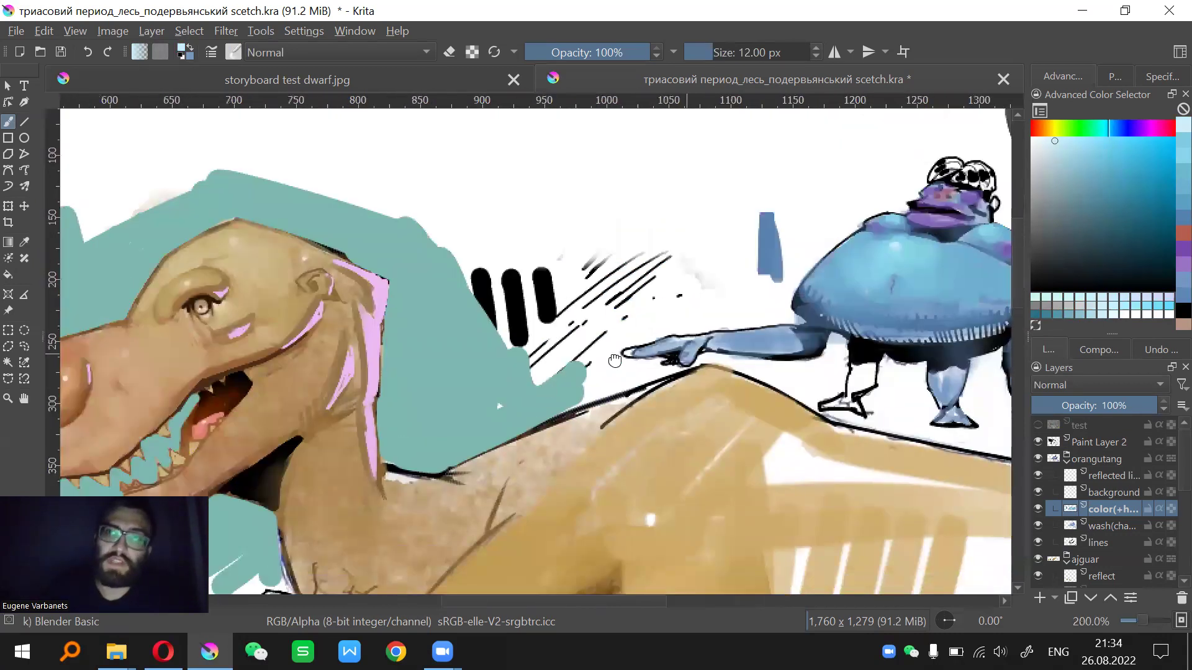
pyautogui.moveTo(766, 335); pyautogui.dragTo(617, 364)
pyautogui.moveTo(855, 368); pyautogui.dragTo(633, 366)
pyautogui.press('+')
pyautogui.press('+')
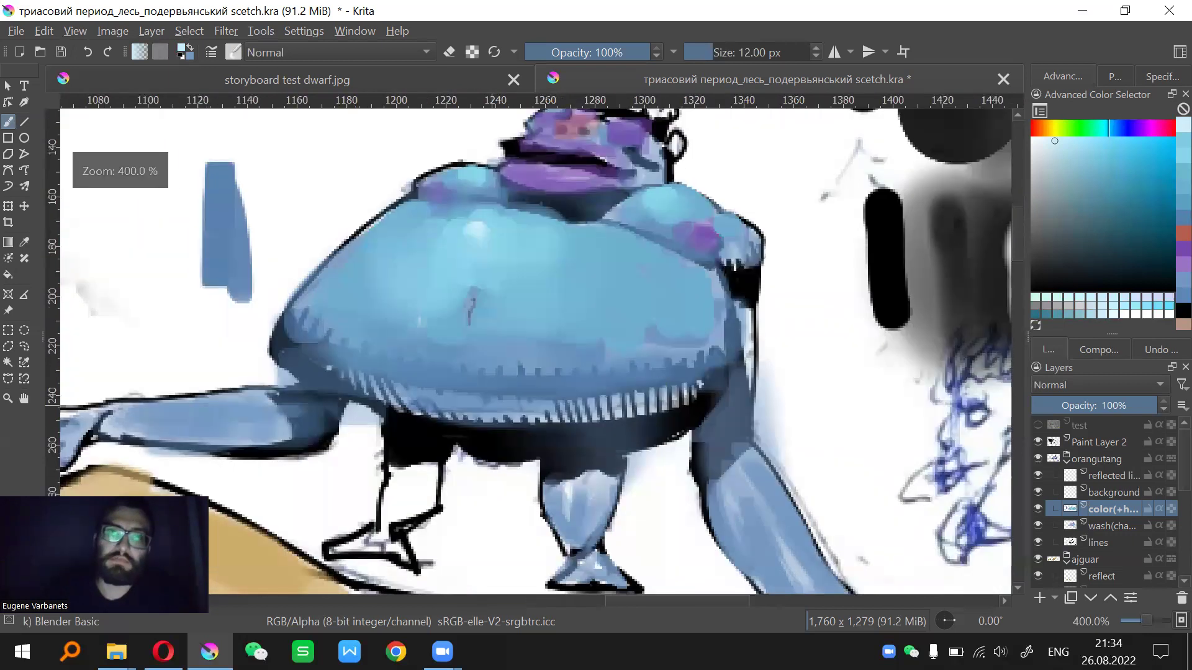
pyautogui.press('-')
pyautogui.press('-')
pyautogui.moveTo(433, 365); pyautogui.dragTo(965, 309)
pyautogui.moveTo(417, 355); pyautogui.dragTo(488, 368)
pyautogui.press('+')
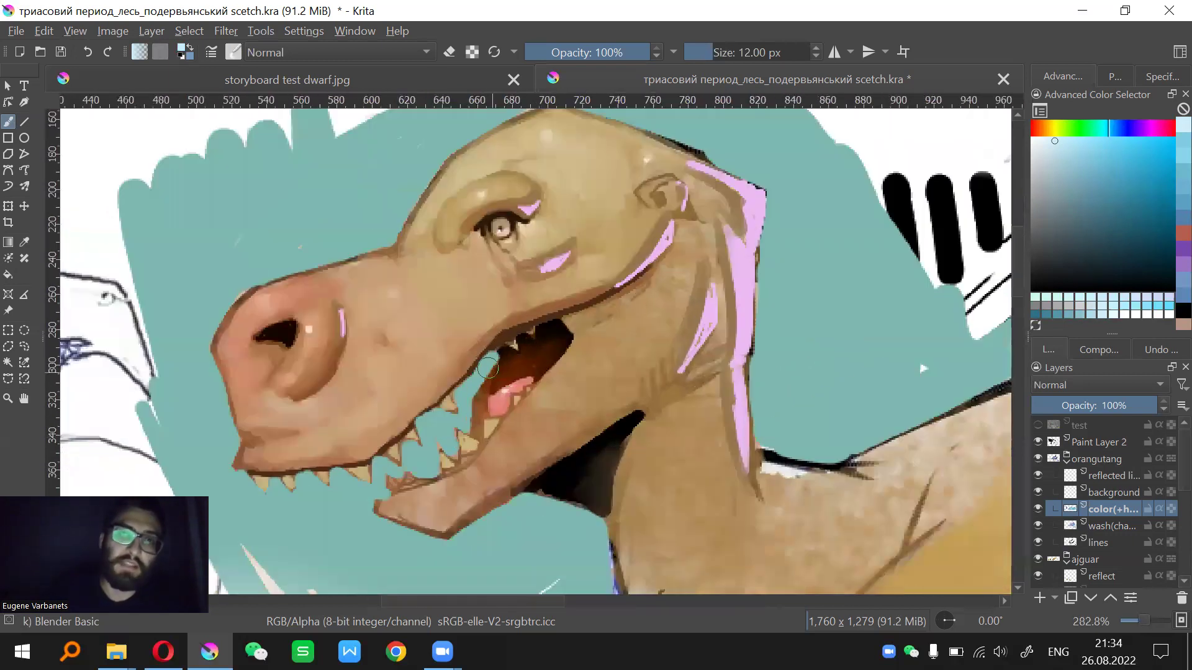
pyautogui.press('+')
pyautogui.press('-')
pyautogui.press('-')
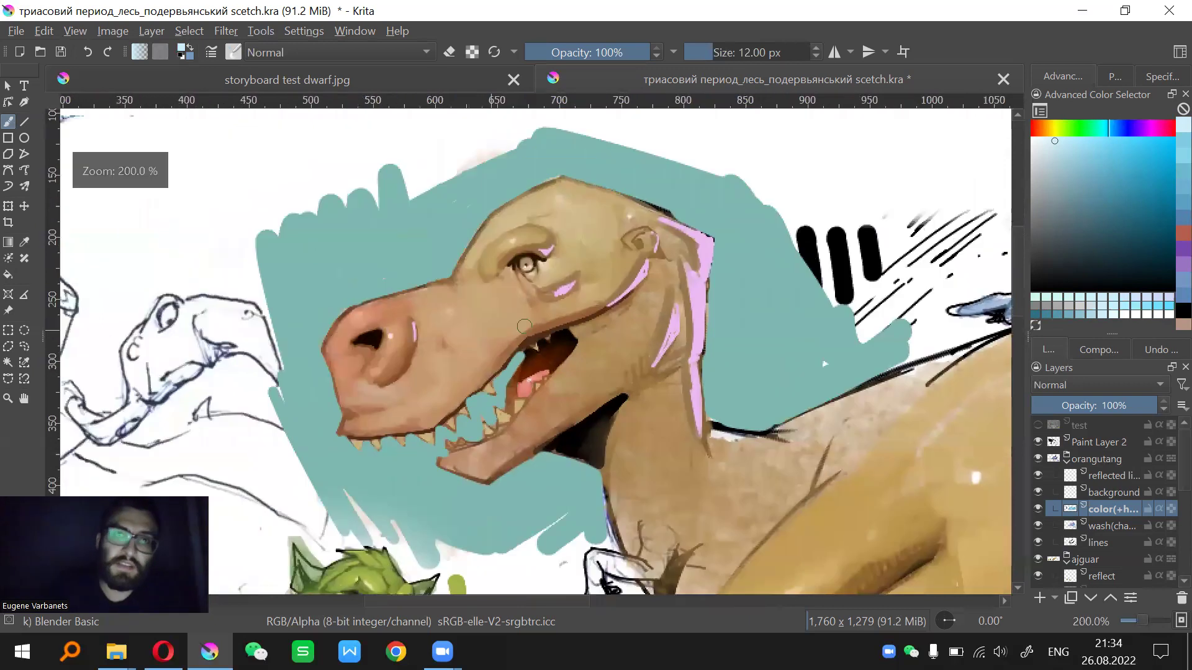
# Examine the highlights and shading along the dinosaur's body and leg
pyautogui.moveTo(581, 413); pyautogui.dragTo(559, 394)
pyautogui.moveTo(707, 376); pyautogui.dragTo(580, 366)
pyautogui.moveTo(398, 538); pyautogui.dragTo(531, 377)
pyautogui.moveTo(330, 465); pyautogui.dragTo(597, 295)
pyautogui.moveTo(466, 331); pyautogui.dragTo(466, 365)
pyautogui.moveTo(883, 344); pyautogui.dragTo(786, 357)
pyautogui.moveTo(910, 289); pyautogui.dragTo(747, 313)
pyautogui.moveTo(944, 264); pyautogui.dragTo(661, 238)
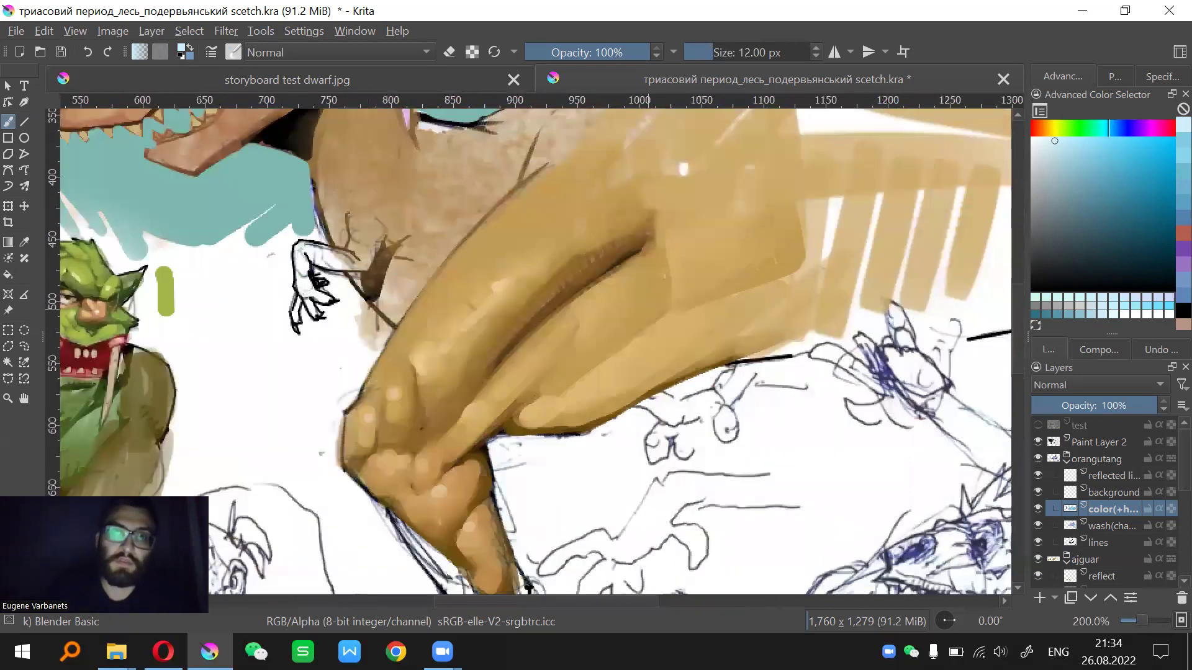
pyautogui.scroll(-1, 543, 387)
pyautogui.moveTo(658, 344); pyautogui.dragTo(363, 667)
# Sample the muted blue from the fold between the belly and the shoulder beside the supporting arm
pyautogui.scroll(3, 548, 355)
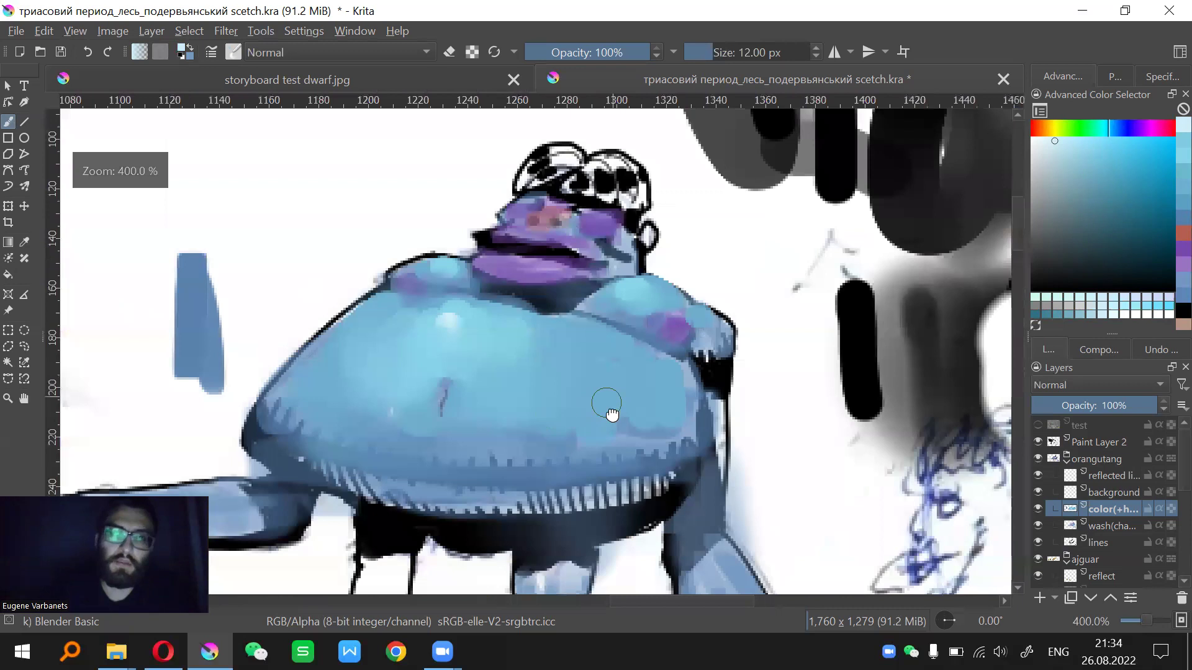
pyautogui.scroll(1, 611, 412)
pyautogui.moveTo(645, 355); pyautogui.dragTo(615, 380)
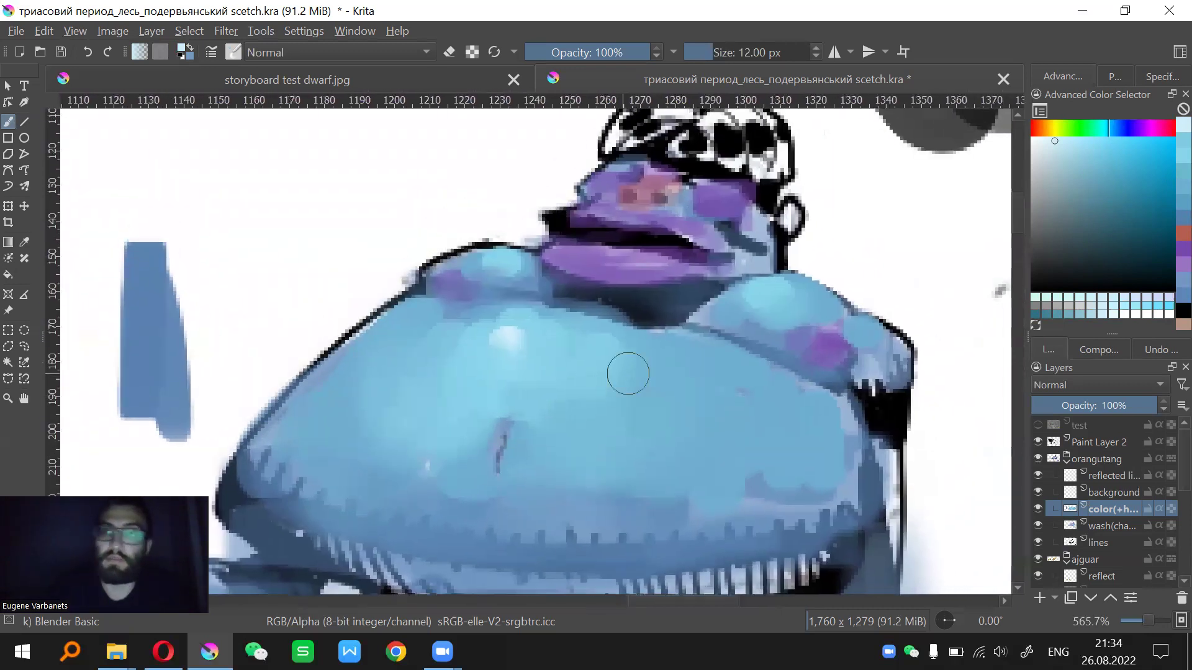
pyautogui.moveTo(707, 366); pyautogui.dragTo(641, 401)
pyautogui.press('ctrl')
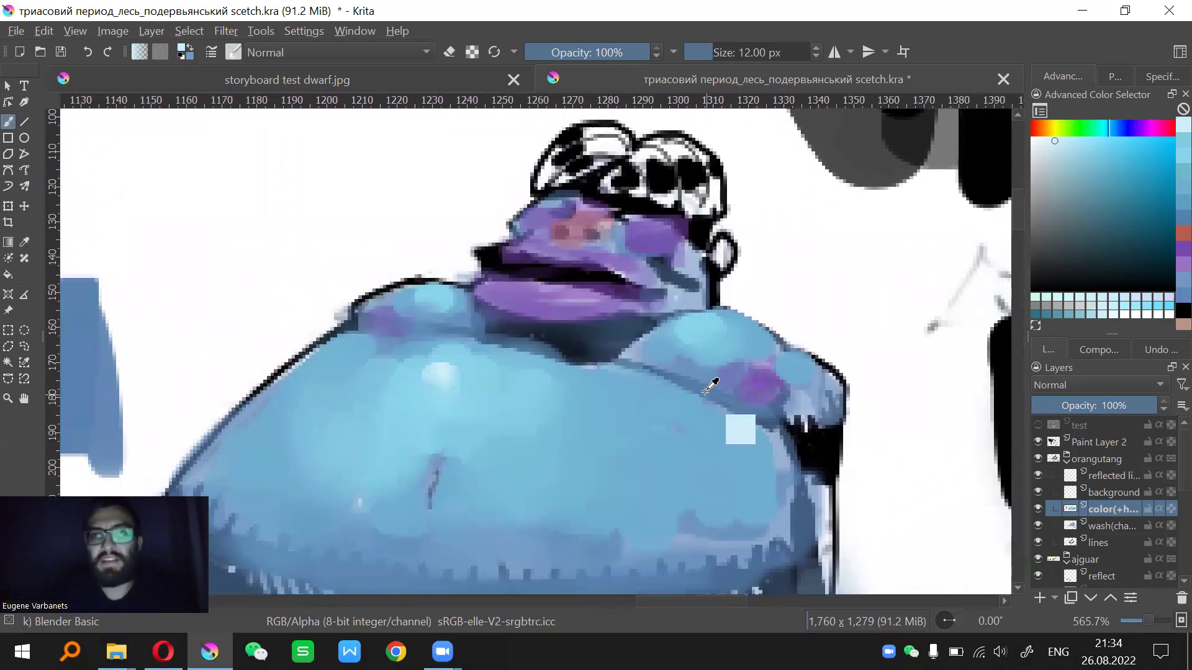
pyautogui.keyDown('ctrl'); pyautogui.click(703, 377); pyautogui.keyUp('ctrl')
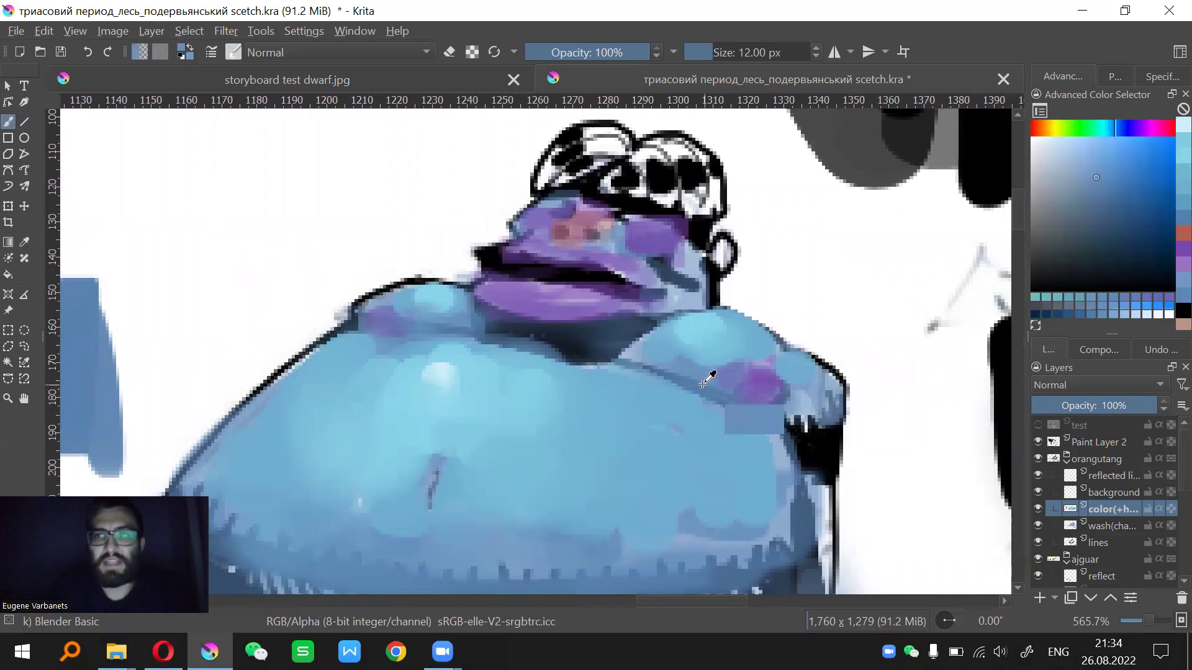
# Rotate the canvas and darken the fold under the shoulder with Oval Opacity 4 Copy, reducing the brush to 6 px
pyautogui.press('/')
pyautogui.press('4')
pyautogui.press('4')
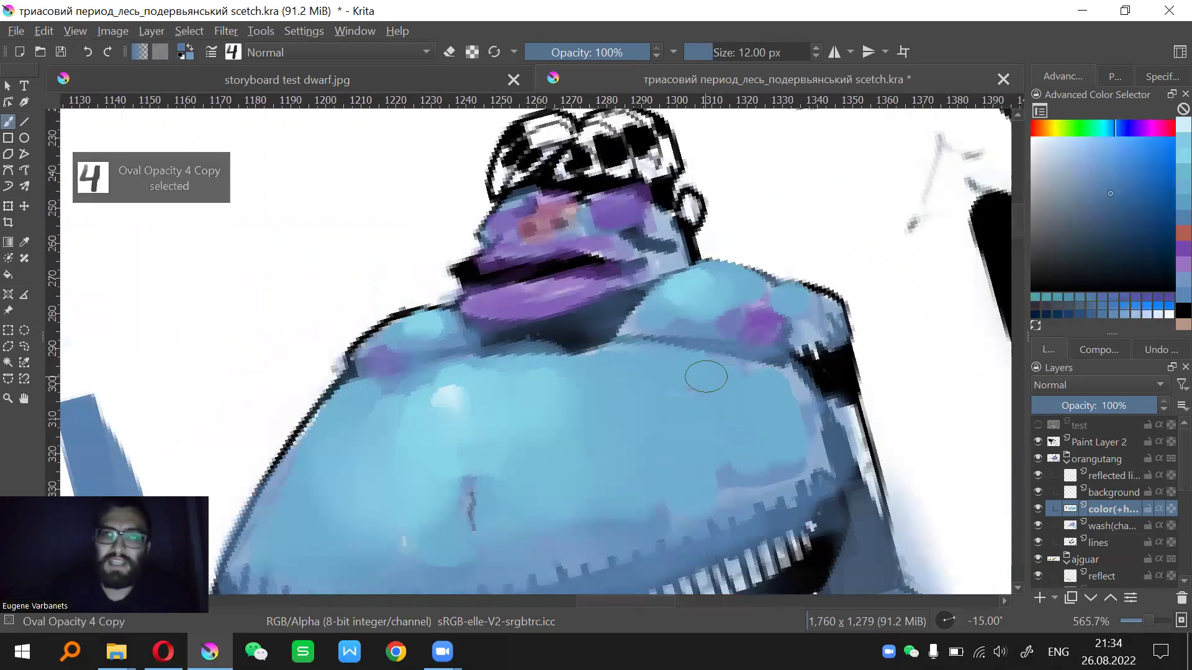
pyautogui.press('4')
pyautogui.press('[')
pyautogui.press('[')
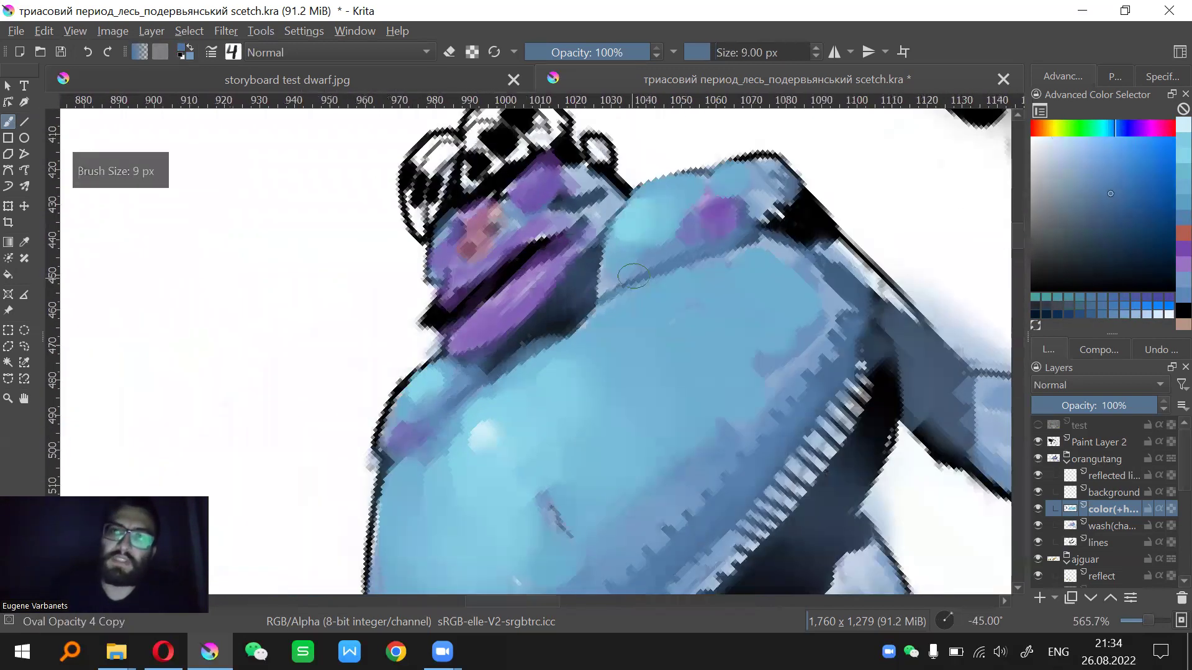
pyautogui.press('[')
pyautogui.press('[')
pyautogui.press('[')
pyautogui.press('6')
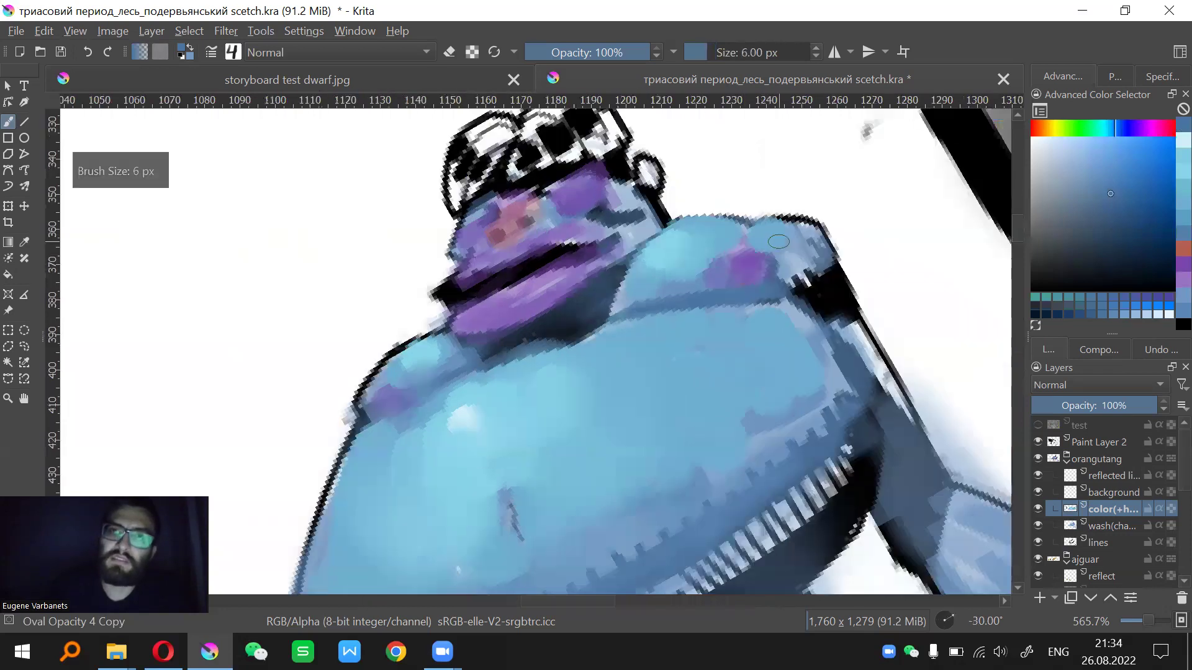
# Select the orangutan's wash layer and erase along the fold under the shoulder with the 6 px brush
pyautogui.press('e')
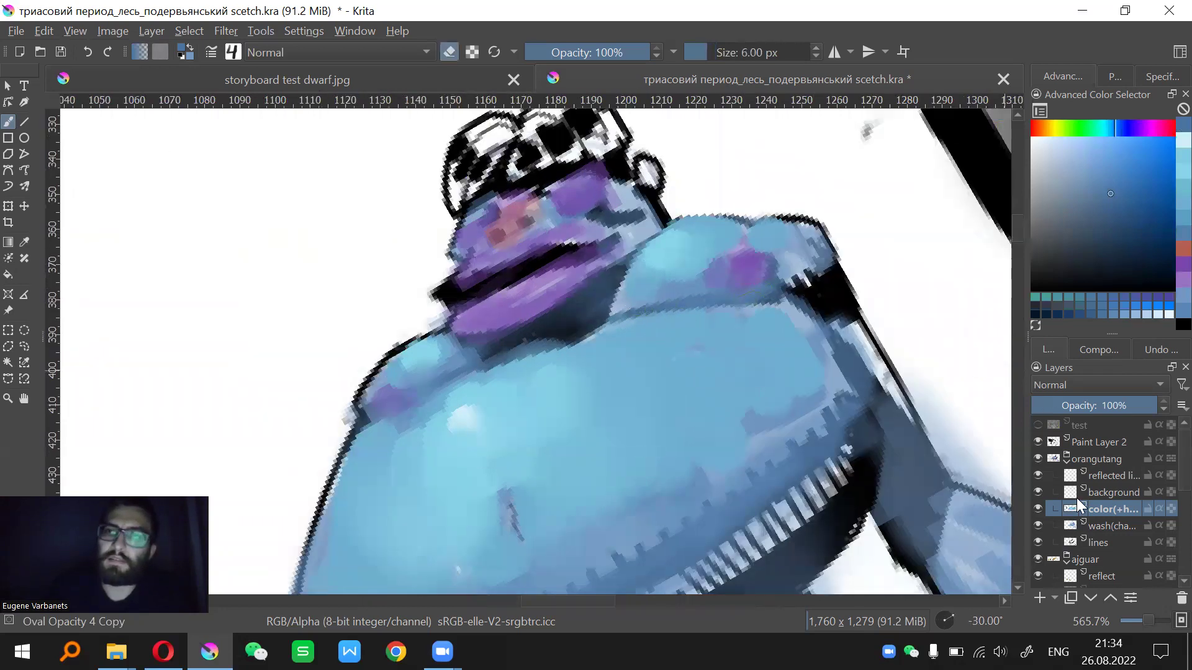
pyautogui.click(1104, 528)
pyautogui.moveTo(626, 316)
pyautogui.mouseDown()
pyautogui.moveTo(709, 295)
pyautogui.moveTo(715, 305)
pyautogui.moveTo(690, 289)
pyautogui.moveTo(663, 296)
pyautogui.moveTo(705, 290)
pyautogui.mouseUp()
# Sample the shoulder's cyan-blue and paint along the fold and the fringe above the supporting arm at 7 px
pyautogui.keyDown('ctrl'); pyautogui.click(661, 295); pyautogui.keyUp('ctrl')
pyautogui.press('e')
pyautogui.press('6')
pyautogui.press('4')
pyautogui.press('4')
pyautogui.press(']')
pyautogui.moveTo(612, 294)
pyautogui.mouseDown()
pyautogui.moveTo(665, 269)
pyautogui.moveTo(704, 298)
pyautogui.mouseUp()
pyautogui.press('6')
pyautogui.press('e')
pyautogui.press('e')
pyautogui.moveTo(801, 293)
pyautogui.mouseDown()
pyautogui.moveTo(719, 303)
pyautogui.moveTo(744, 281)
pyautogui.moveTo(743, 299)
pyautogui.mouseUp()
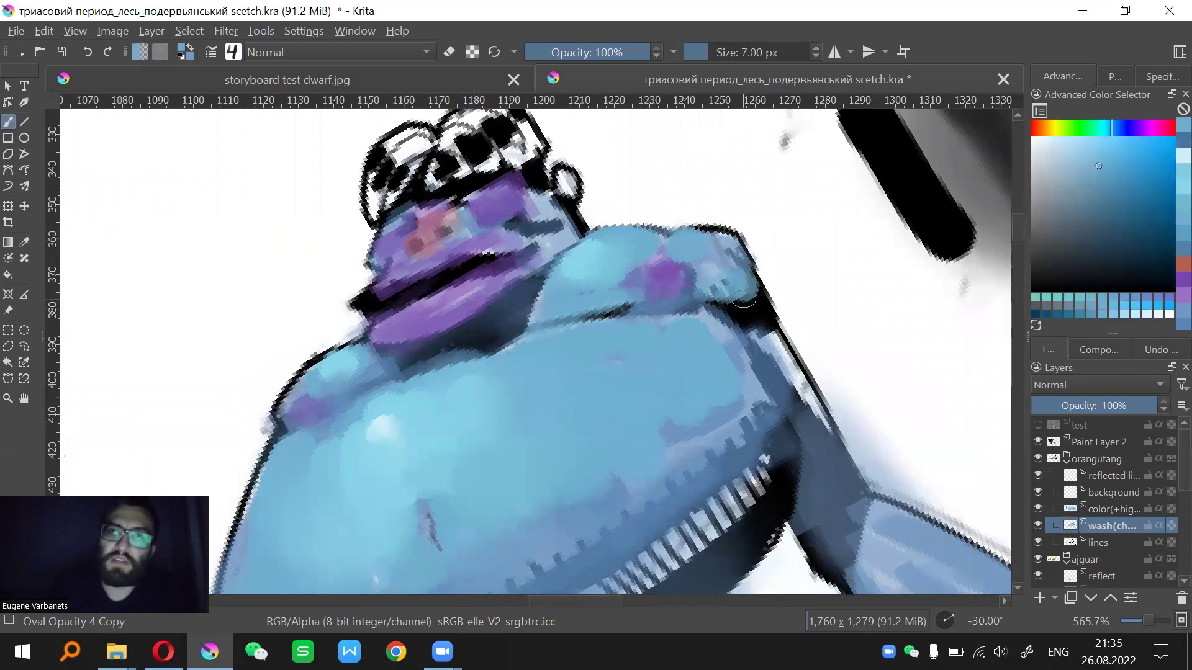
# Set the canvas rotation to -15° and paint cyan-blue over the fold's dark line with Oval Opacity 4 Copy at 7 px
pyautogui.press('/')
pyautogui.press('6')
pyautogui.hotkey('ctrl', '-')
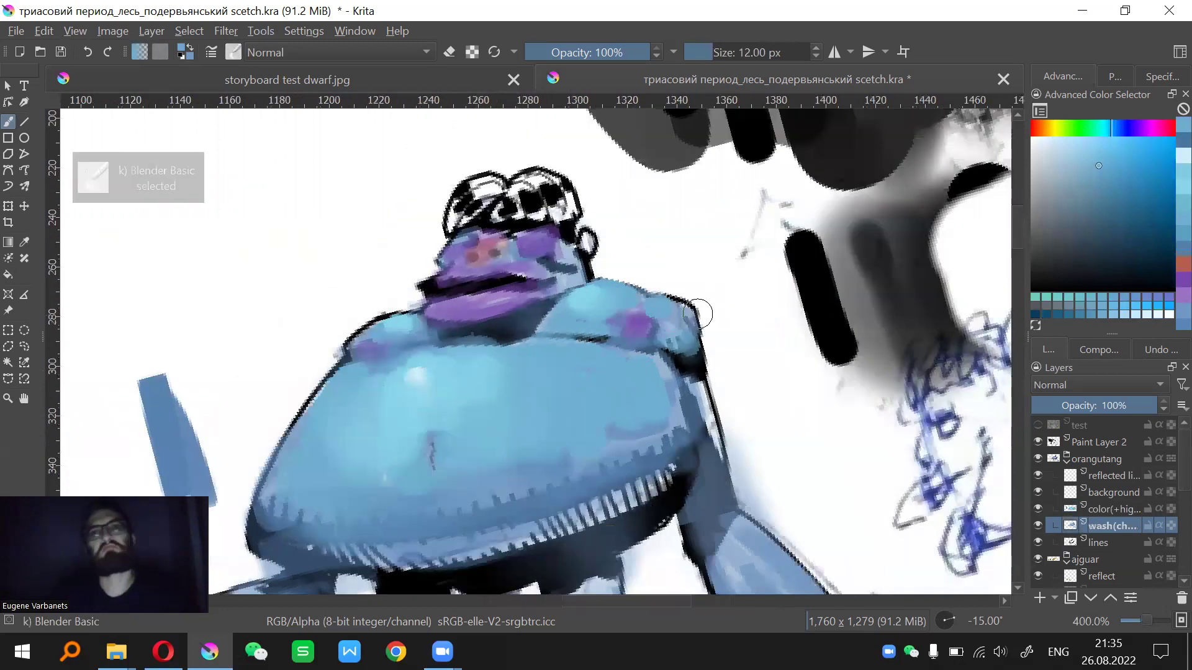
pyautogui.press('-')
pyautogui.press('+')
pyautogui.press('+')
pyautogui.press('+')
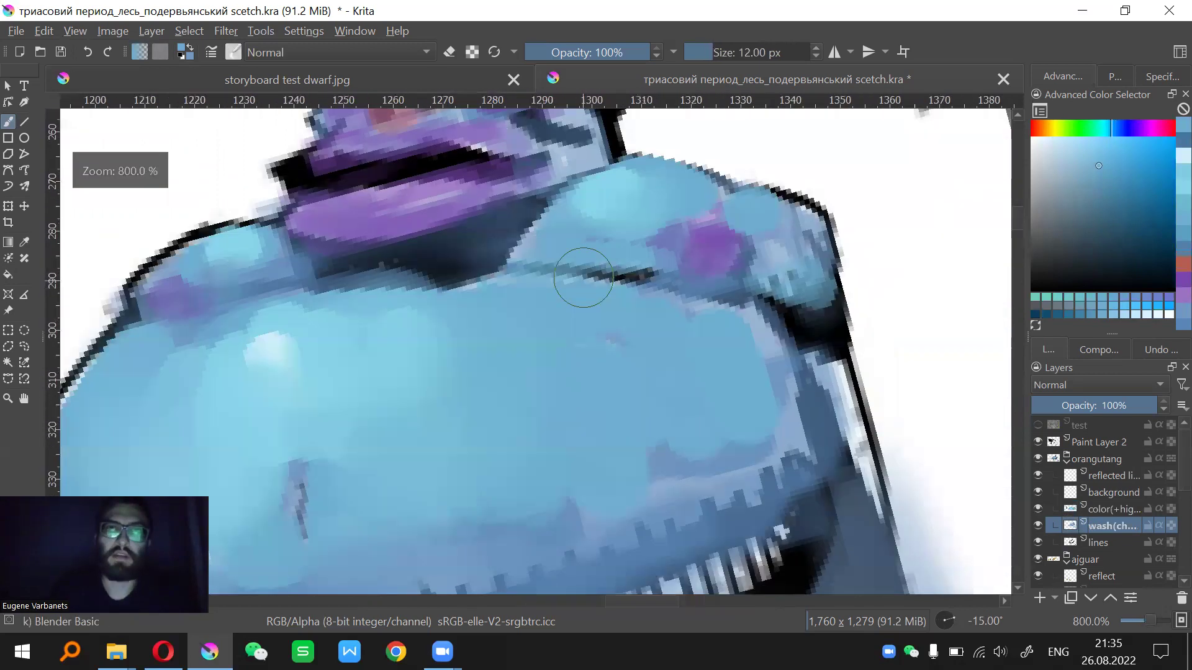
pyautogui.press('/')
pyautogui.moveTo(561, 299); pyautogui.dragTo(635, 304)
pyautogui.press('-')
pyautogui.press('-')
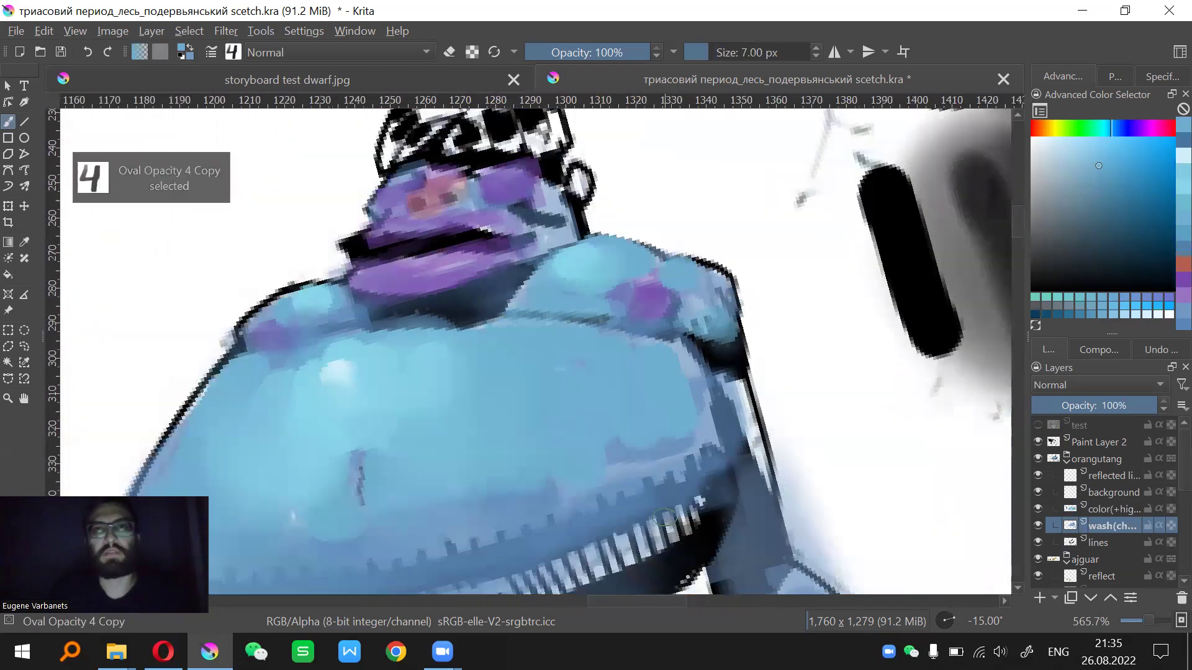
pyautogui.press('+')
pyautogui.press('+')
pyautogui.press('-')
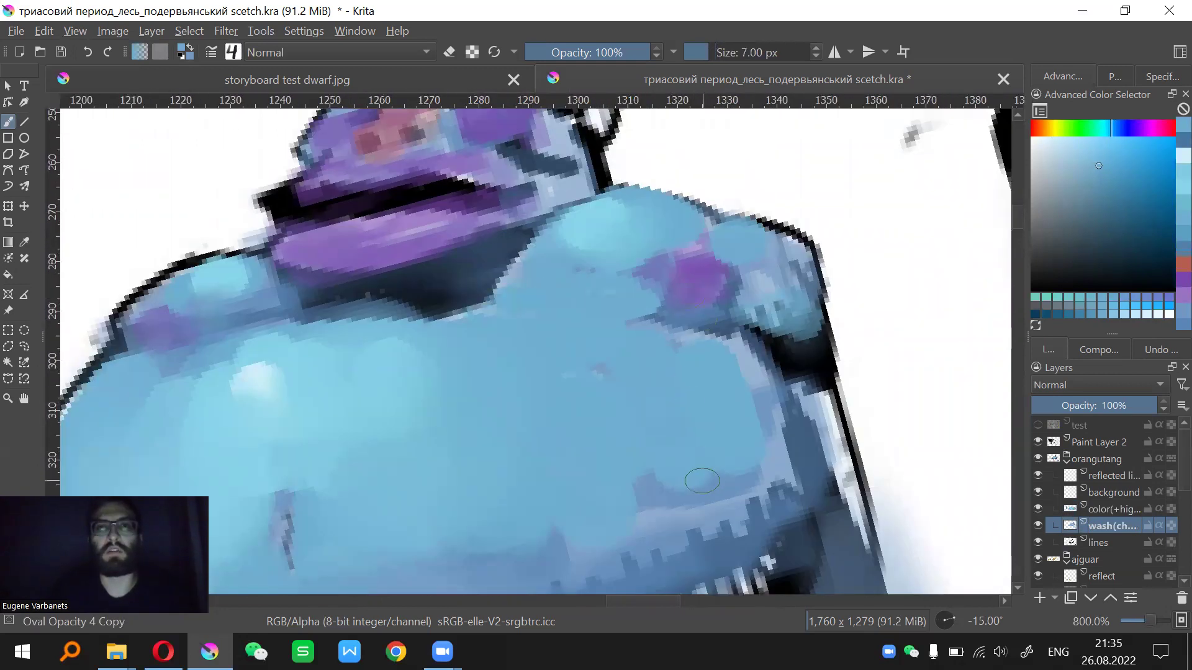
# Select the orangutan group's background layer and choose a light beige as the painting colour
pyautogui.press('-')
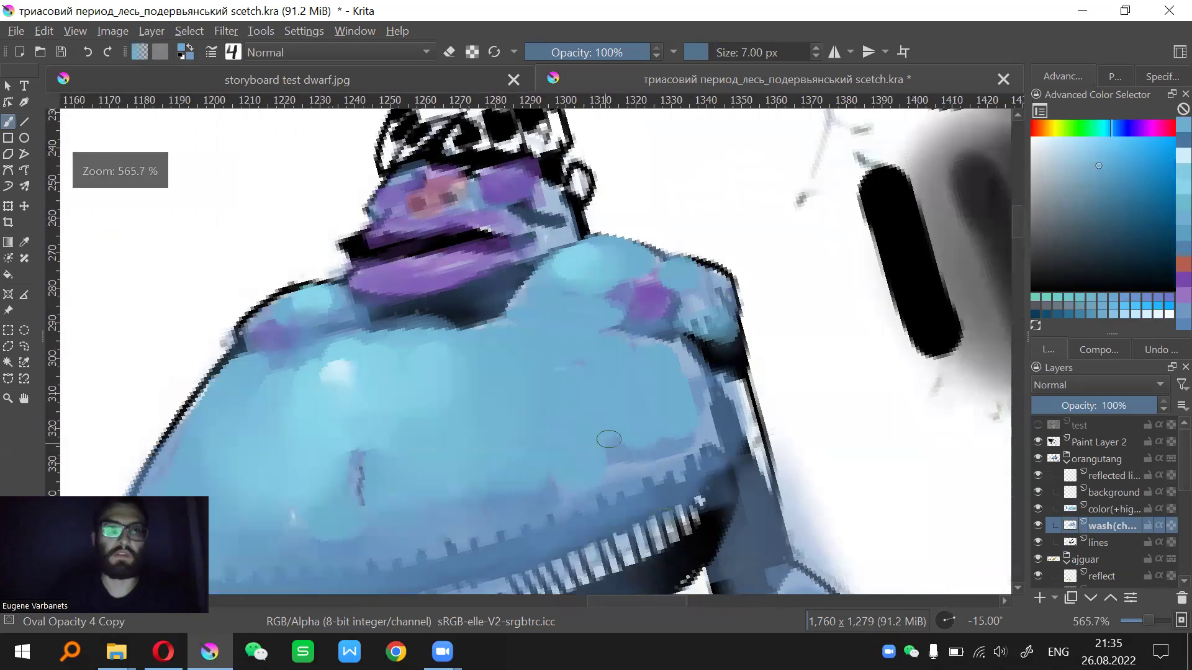
pyautogui.press('+')
pyautogui.moveTo(607, 390); pyautogui.dragTo(600, 396)
pyautogui.moveTo(606, 444); pyautogui.dragTo(618, 397)
pyautogui.press('-')
pyautogui.moveTo(543, 447); pyautogui.dragTo(556, 407)
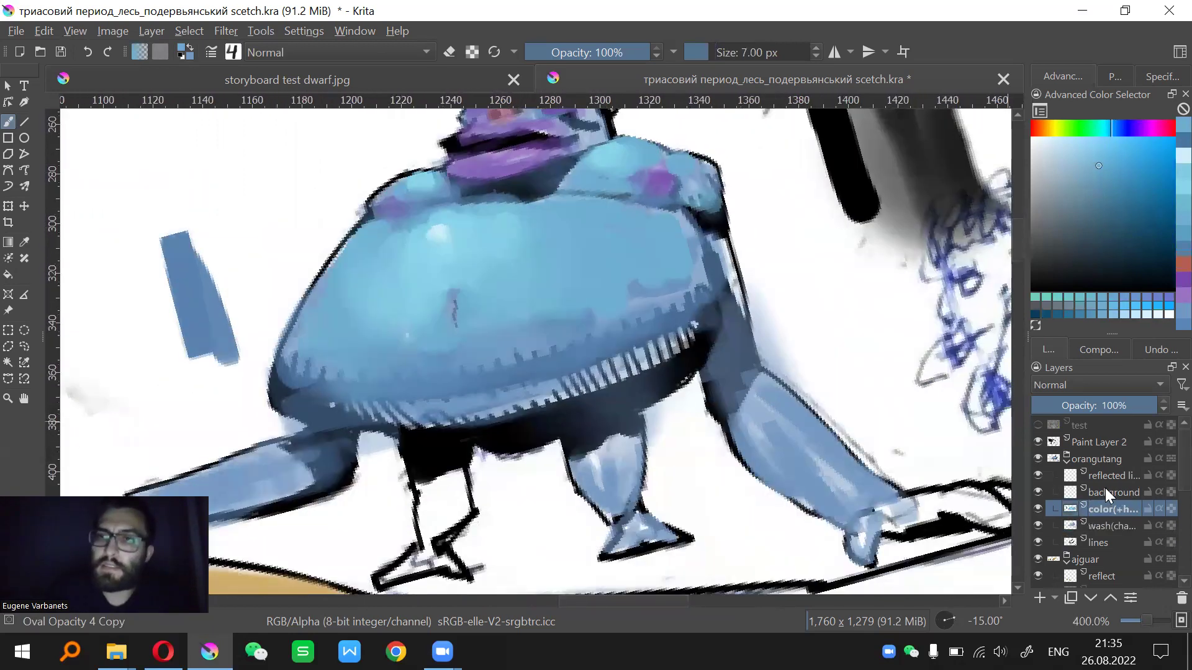
pyautogui.click(1110, 492)
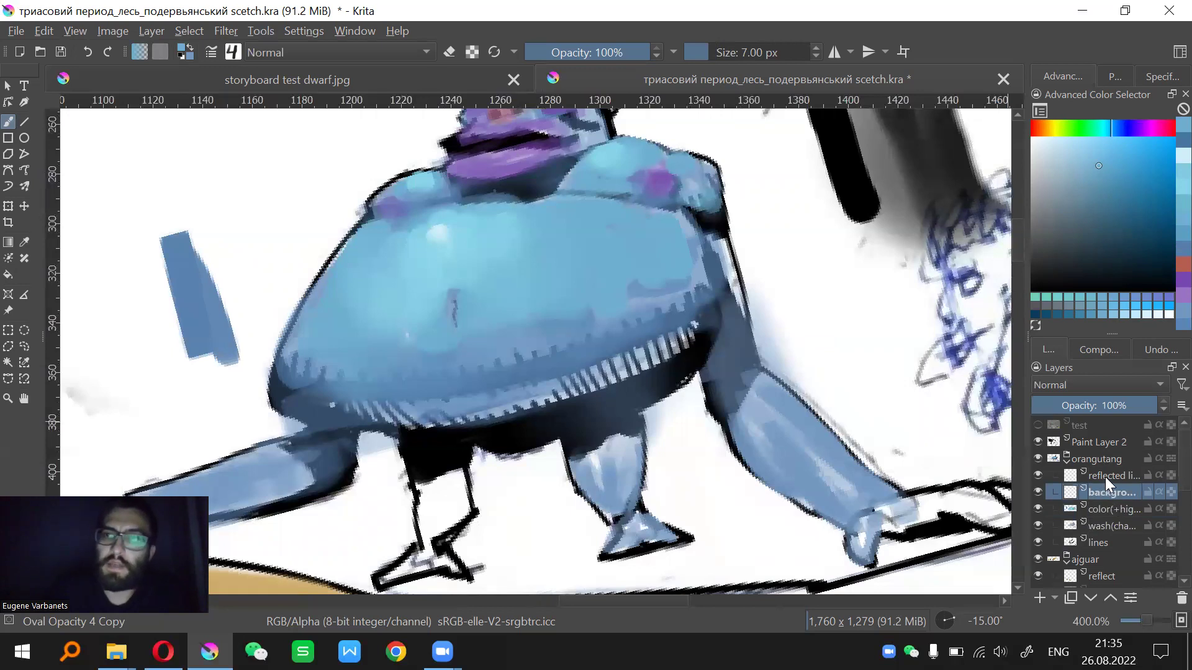
pyautogui.click(1105, 476)
pyautogui.click(1118, 492)
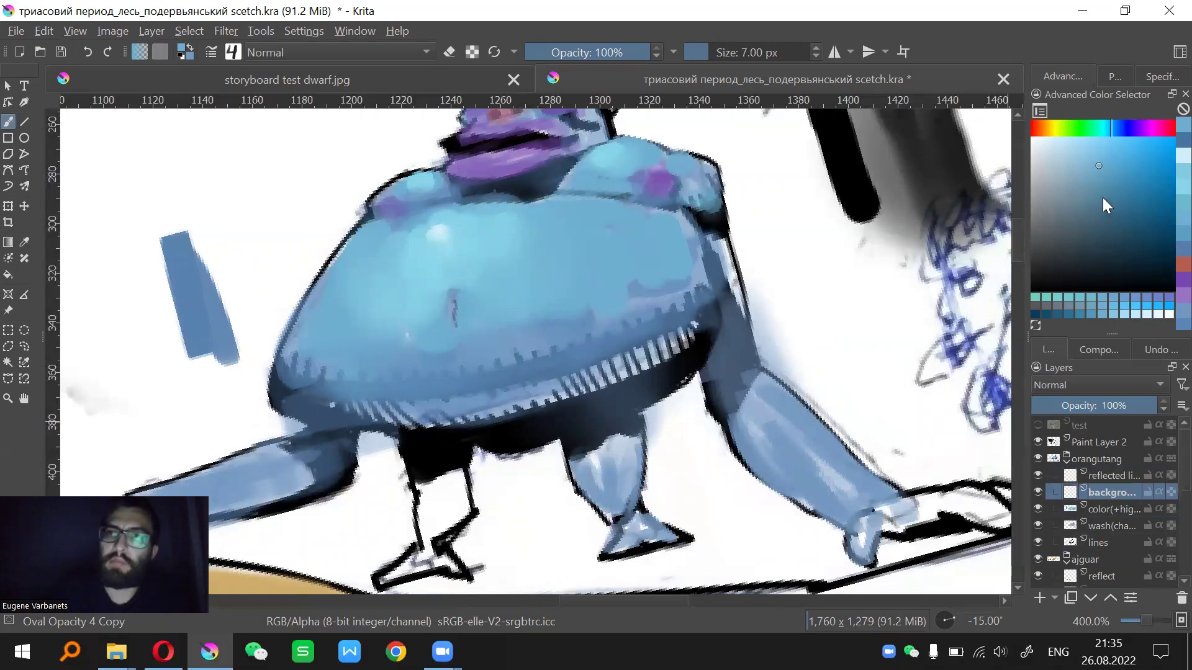
pyautogui.moveTo(1076, 127); pyautogui.dragTo(1044, 125)
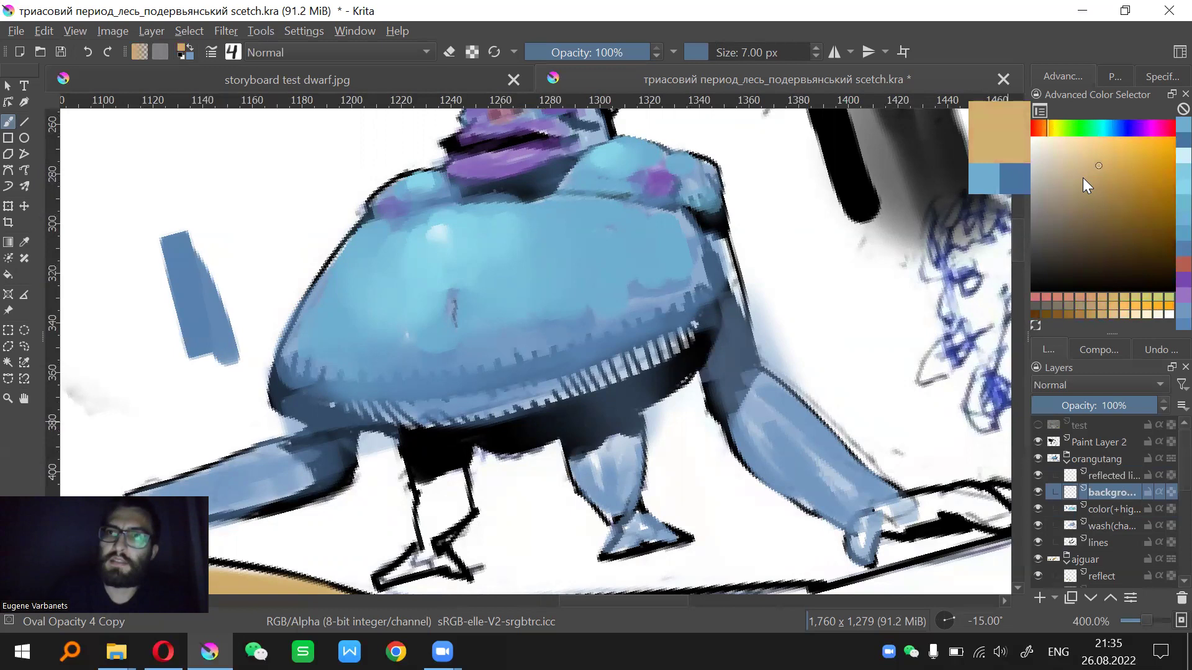
pyautogui.click(1076, 152)
# Paint beige strokes on the background layer down the gap between the front leg and the supporting arm with the 7 px brush
pyautogui.moveTo(695, 465); pyautogui.dragTo(657, 421)
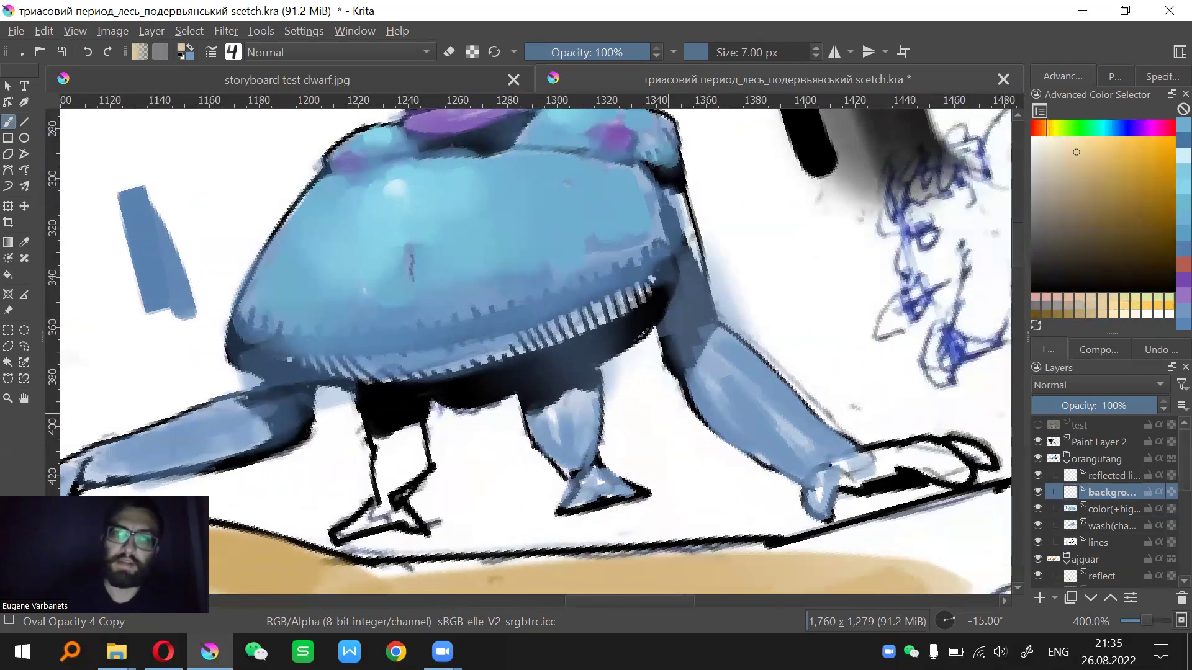
pyautogui.scroll(1, 659, 409)
pyautogui.scroll(1, 659, 409)
pyautogui.moveTo(616, 341); pyautogui.dragTo(621, 472)
pyautogui.hotkey('ctrl', 'z')
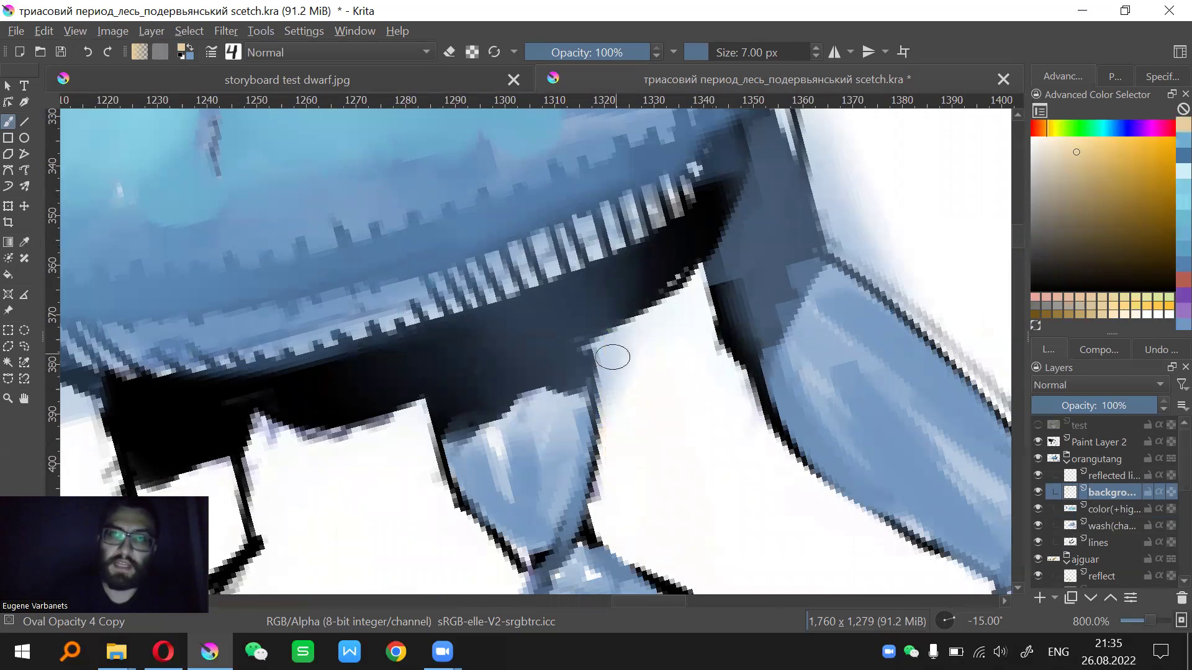
pyautogui.moveTo(611, 338); pyautogui.dragTo(617, 527)
pyautogui.moveTo(618, 337)
pyautogui.mouseDown()
pyautogui.moveTo(692, 286)
pyautogui.moveTo(622, 346)
pyautogui.moveTo(599, 519)
pyautogui.moveTo(665, 551)
pyautogui.mouseUp()
pyautogui.moveTo(680, 313); pyautogui.dragTo(720, 555)
pyautogui.moveTo(695, 273); pyautogui.dragTo(739, 453)
pyautogui.moveTo(749, 402); pyautogui.dragTo(809, 535)
# Rotate the canvas to 15° and extend the beige fill down past the front foot and along the supporting arm
pyautogui.press('6')
pyautogui.press('6')
pyautogui.moveTo(625, 413); pyautogui.dragTo(651, 303)
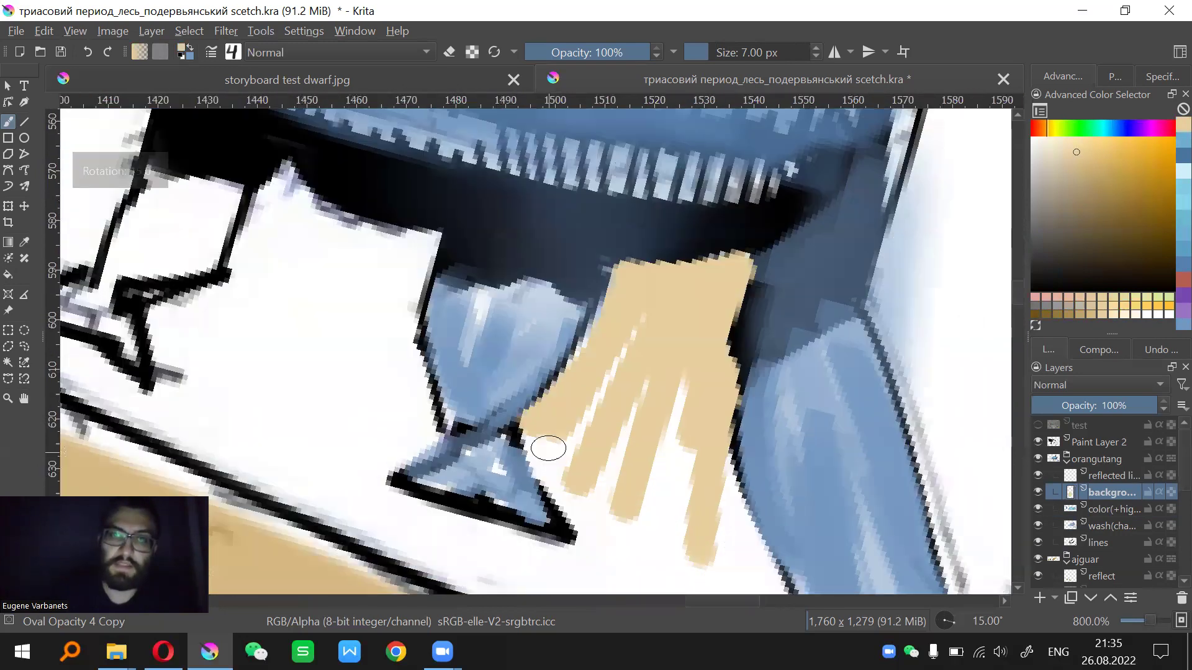
pyautogui.moveTo(549, 448)
pyautogui.mouseDown()
pyautogui.moveTo(678, 572)
pyautogui.moveTo(686, 426)
pyautogui.moveTo(757, 583)
pyautogui.mouseUp()
pyautogui.moveTo(716, 510); pyautogui.dragTo(743, 518)
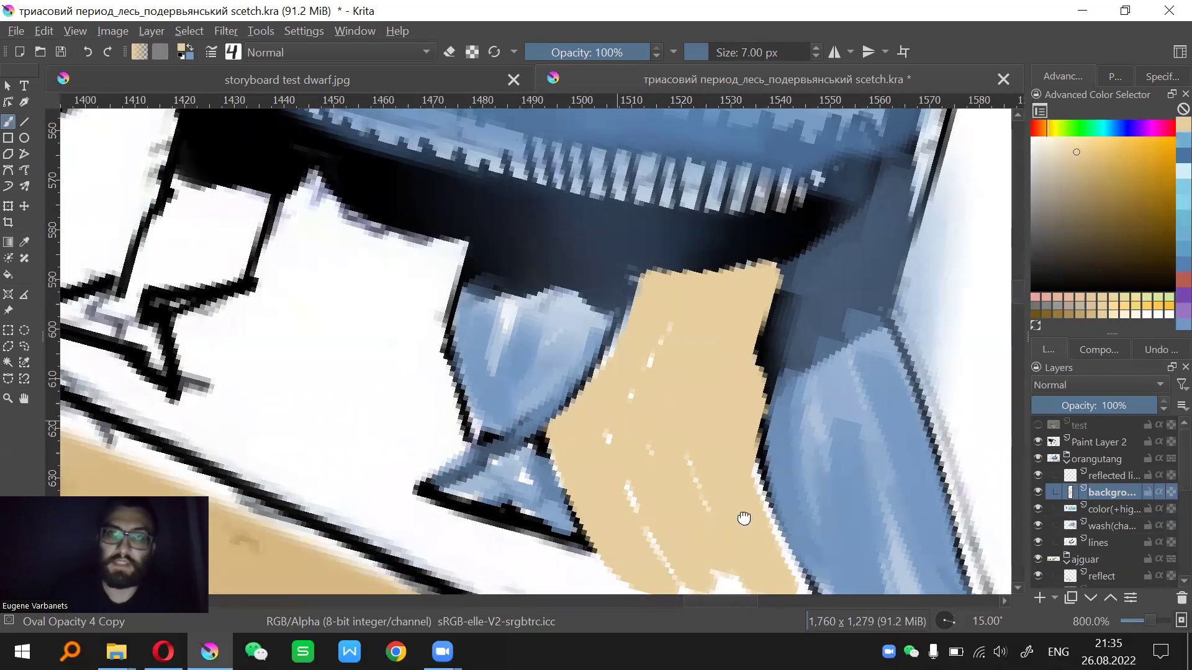
# Rotate the canvas back to -15° and paint beige beneath the belly and along the inner edges of both legs, undoing the last strokes
pyautogui.press('4')
pyautogui.moveTo(474, 335); pyautogui.dragTo(635, 406)
pyautogui.press('4')
pyautogui.moveTo(590, 340)
pyautogui.mouseDown()
pyautogui.moveTo(590, 447)
pyautogui.moveTo(579, 444)
pyautogui.mouseUp()
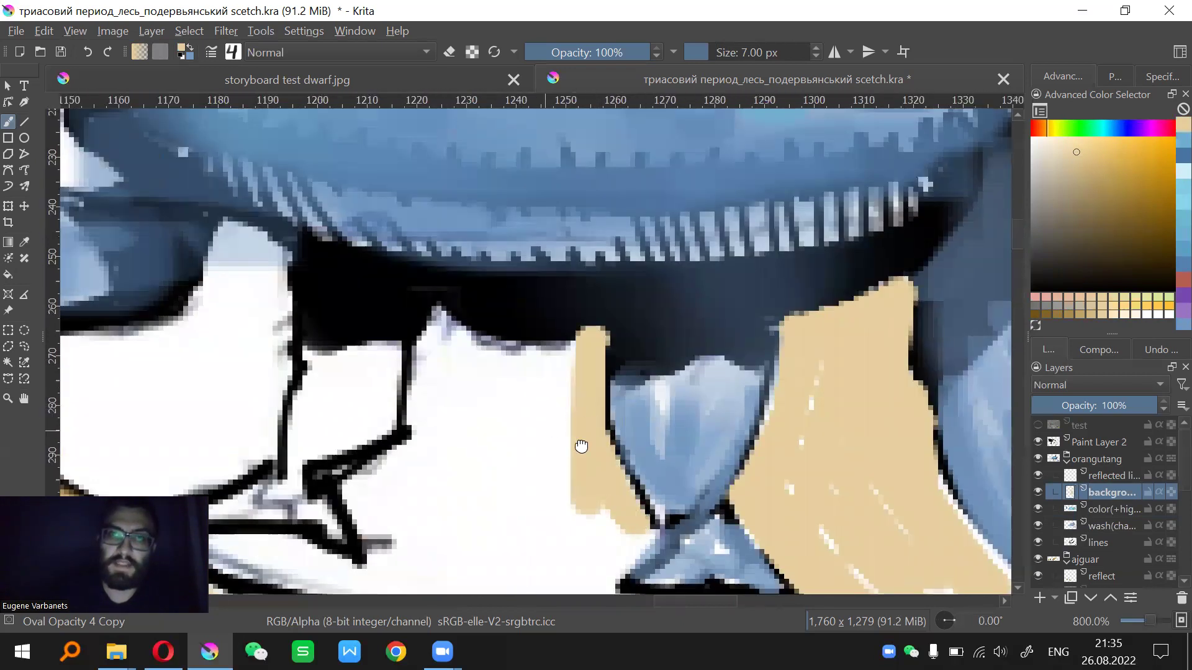
pyautogui.moveTo(704, 388)
pyautogui.mouseDown()
pyautogui.moveTo(575, 404)
pyautogui.moveTo(598, 538)
pyautogui.mouseUp()
pyautogui.moveTo(616, 462)
pyautogui.mouseDown()
pyautogui.moveTo(644, 361)
pyautogui.moveTo(568, 461)
pyautogui.moveTo(652, 574)
pyautogui.mouseUp()
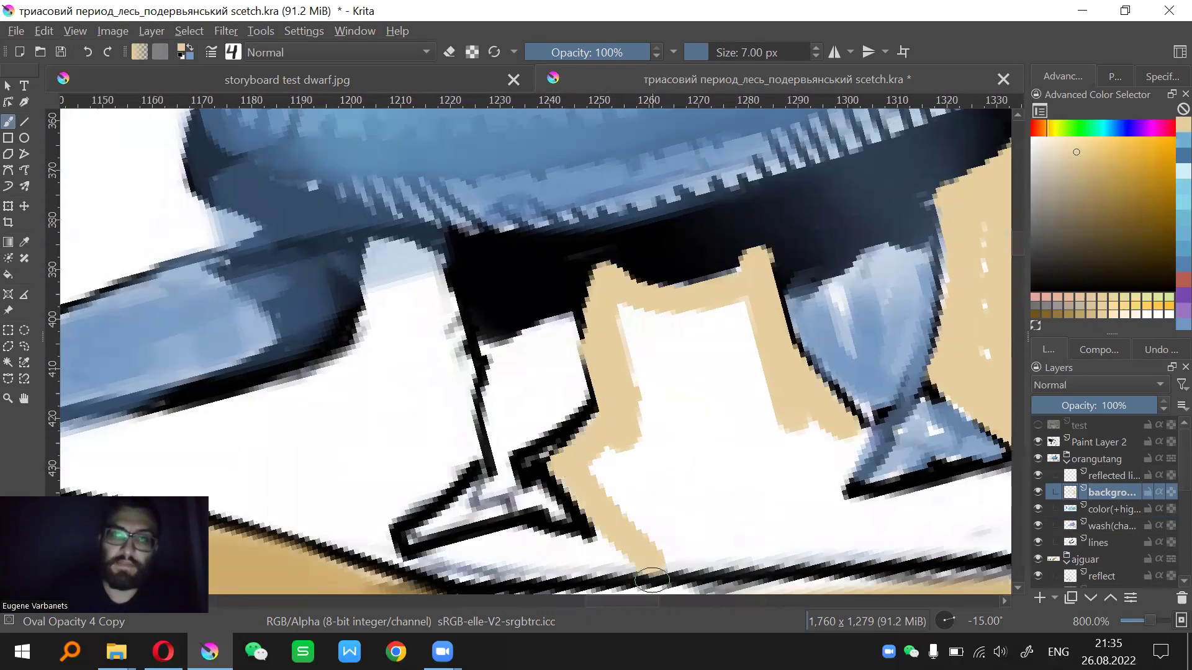
pyautogui.moveTo(605, 463); pyautogui.dragTo(657, 535)
pyautogui.moveTo(626, 497); pyautogui.dragTo(626, 484)
pyautogui.hotkey('ctrl', 'z')
pyautogui.hotkey('ctrl', 'z')
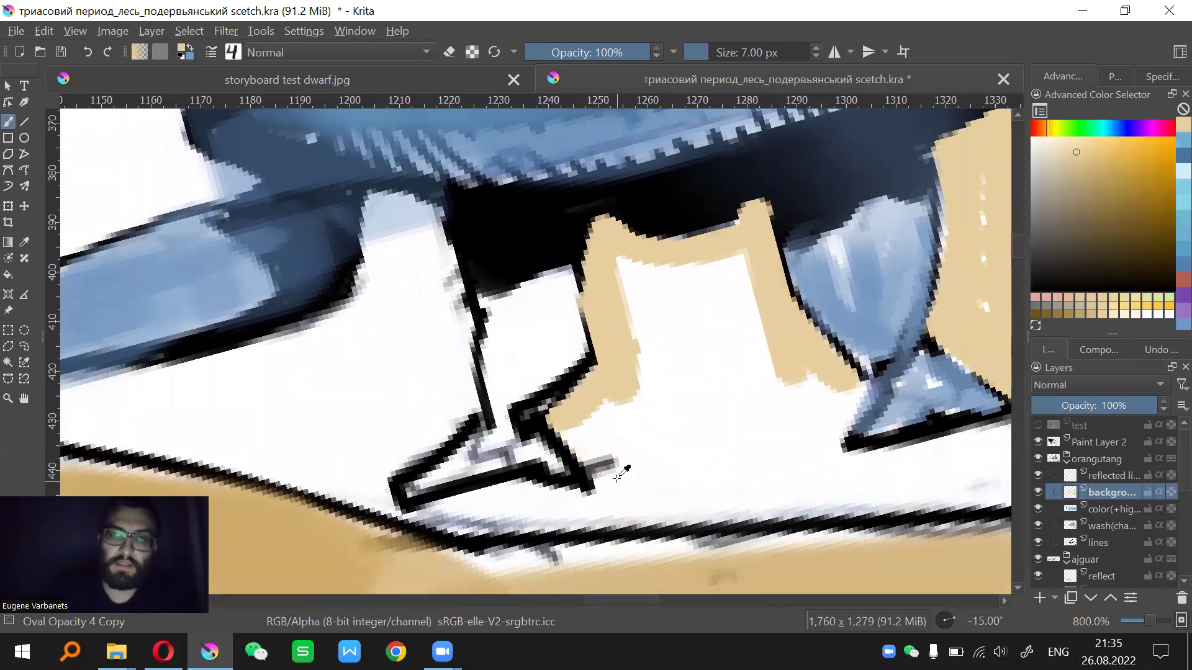
# Paint beige around the rear foot down to the ground line, rotating to -45° for the sole, and fill between the legs
pyautogui.moveTo(574, 420); pyautogui.dragTo(649, 518)
pyautogui.moveTo(604, 403); pyautogui.dragTo(658, 497)
pyautogui.moveTo(635, 386); pyautogui.dragTo(739, 329)
pyautogui.press('4')
pyautogui.press('4')
pyautogui.moveTo(580, 466); pyautogui.dragTo(739, 348)
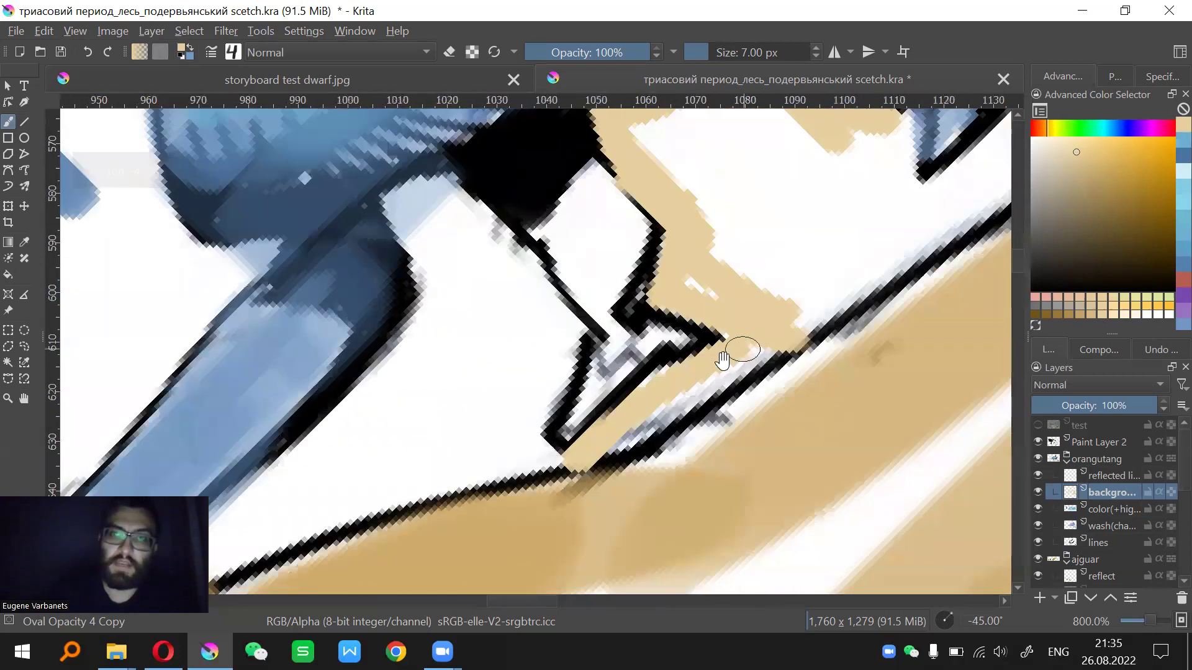
pyautogui.hotkey('ctrl', ']')
pyautogui.hotkey('ctrl', ']')
pyautogui.moveTo(742, 244)
pyautogui.mouseDown()
pyautogui.moveTo(630, 346)
pyautogui.moveTo(669, 492)
pyautogui.moveTo(707, 473)
pyautogui.mouseUp()
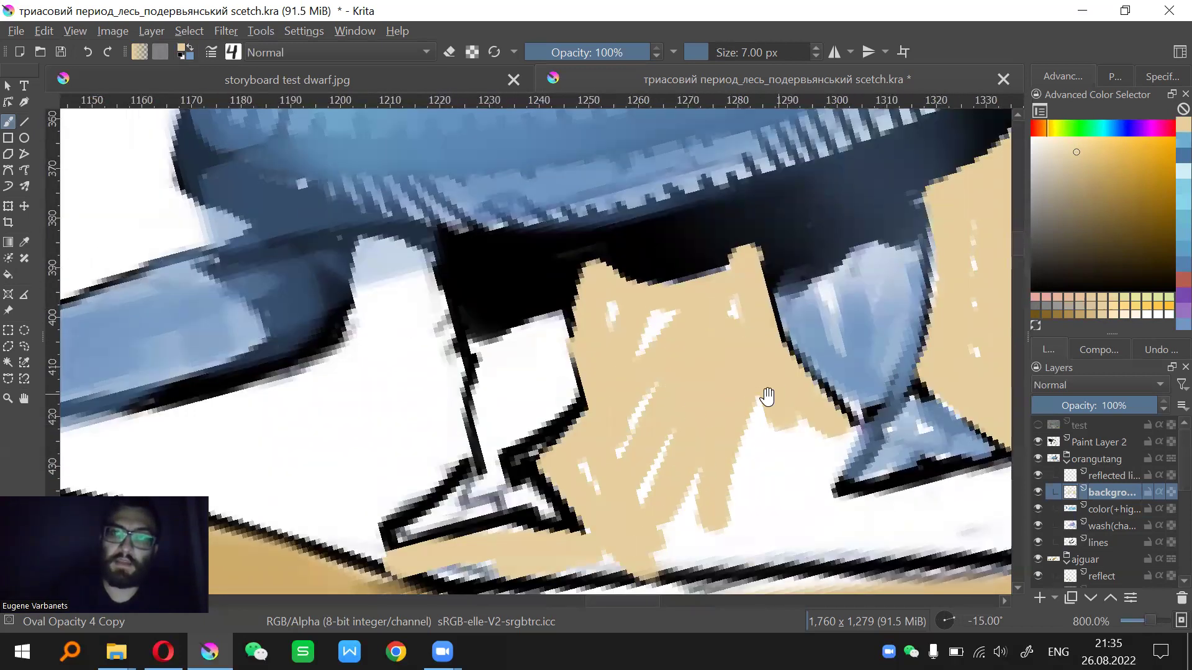
# Return the canvas to 0° and paint beige between the outstretched arm and the rear leg, down to the ground line
pyautogui.moveTo(766, 396); pyautogui.dragTo(676, 437)
pyautogui.hotkey('ctrl', ']')
pyautogui.moveTo(443, 308); pyautogui.dragTo(592, 354)
pyautogui.moveTo(539, 266); pyautogui.dragTo(548, 415)
pyautogui.moveTo(521, 361)
pyautogui.mouseDown()
pyautogui.moveTo(566, 397)
pyautogui.moveTo(569, 505)
pyautogui.moveTo(443, 580)
pyautogui.mouseUp()
pyautogui.moveTo(524, 311)
pyautogui.mouseDown()
pyautogui.moveTo(558, 314)
pyautogui.moveTo(557, 442)
pyautogui.mouseUp()
pyautogui.hotkey('ctrl', '-')
pyautogui.hotkey('ctrl', '-')
pyautogui.hotkey('ctrl', '-')
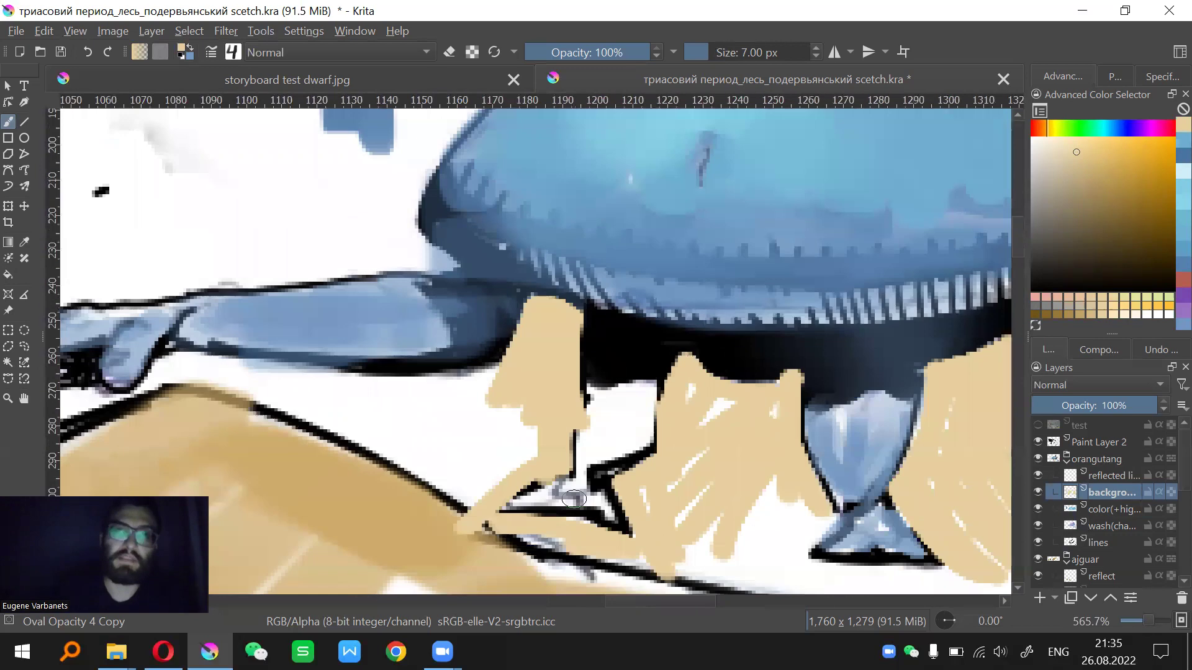
# Draw a large beige arc around the orangutan from the supporting arm's side over the head to the outstretched arm
pyautogui.moveTo(760, 327); pyautogui.dragTo(703, 323)
pyautogui.hotkey('ctrl', '-')
pyautogui.hotkey('ctrl', '+')
pyautogui.hotkey('ctrl', '+')
pyautogui.moveTo(709, 379); pyautogui.dragTo(692, 363)
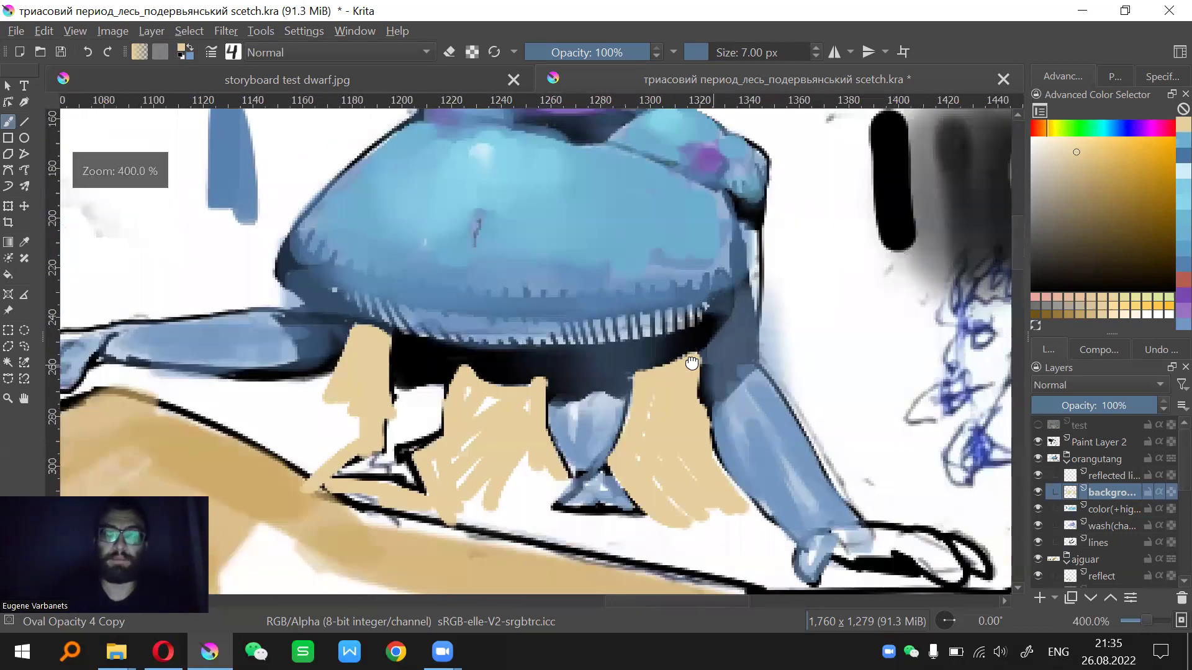
pyautogui.hotkey('ctrl', '+')
pyautogui.press('4')
pyautogui.press('5')
pyautogui.press('-')
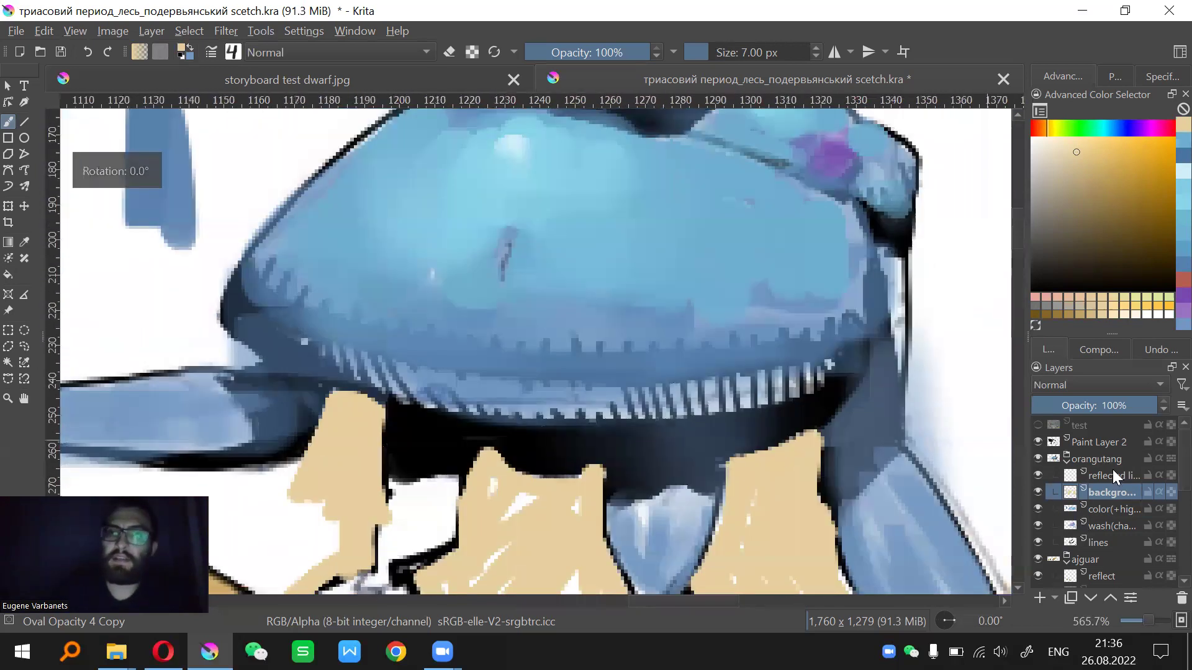
pyautogui.press('-')
pyautogui.moveTo(764, 349)
pyautogui.mouseDown()
pyautogui.moveTo(714, 165)
pyautogui.moveTo(359, 402)
pyautogui.mouseUp()
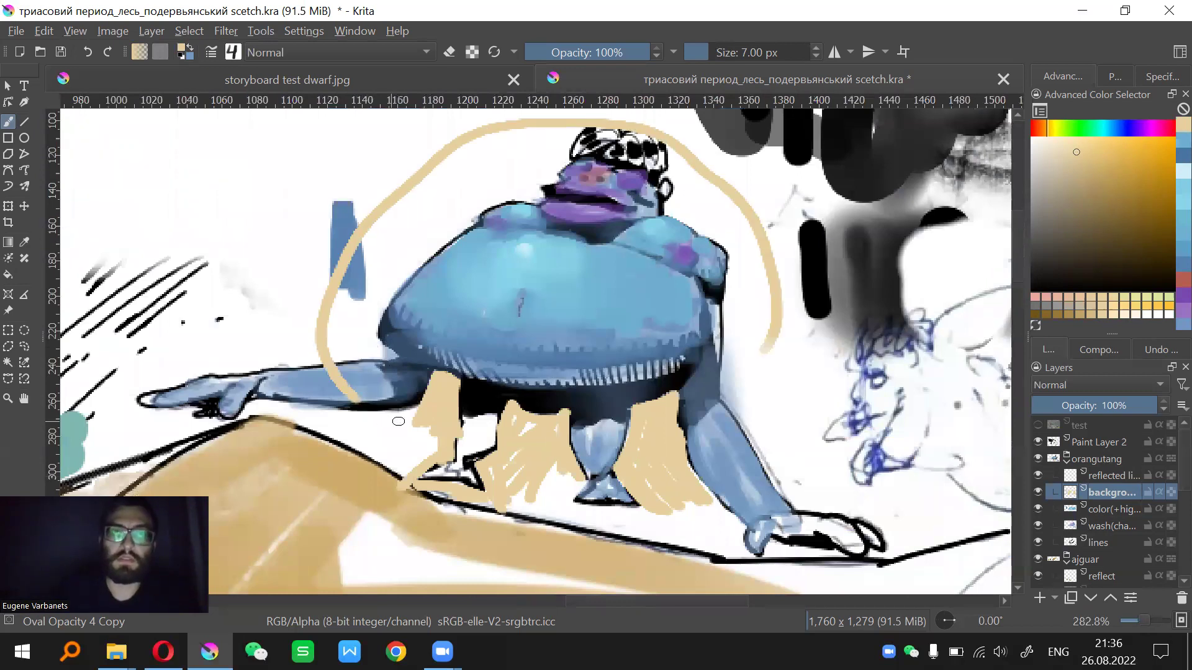
# Select the orangutan's reflected light layer and choose a pale green painting colour
pyautogui.press('+')
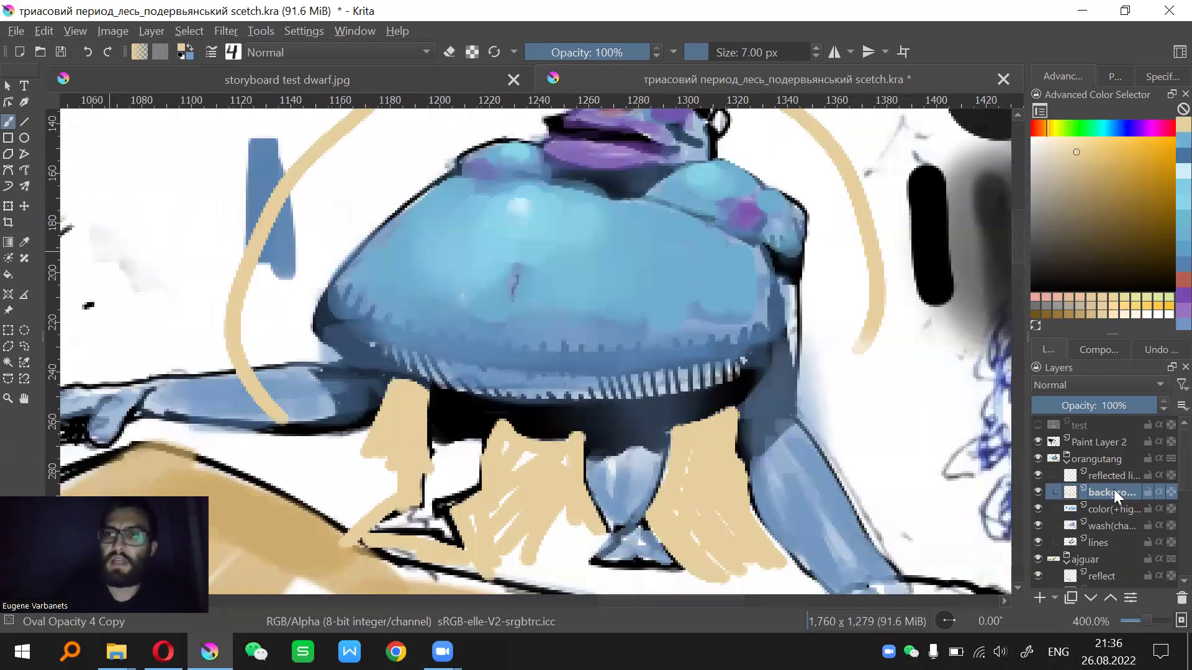
pyautogui.click(1116, 475)
pyautogui.moveTo(1087, 126); pyautogui.dragTo(1080, 125)
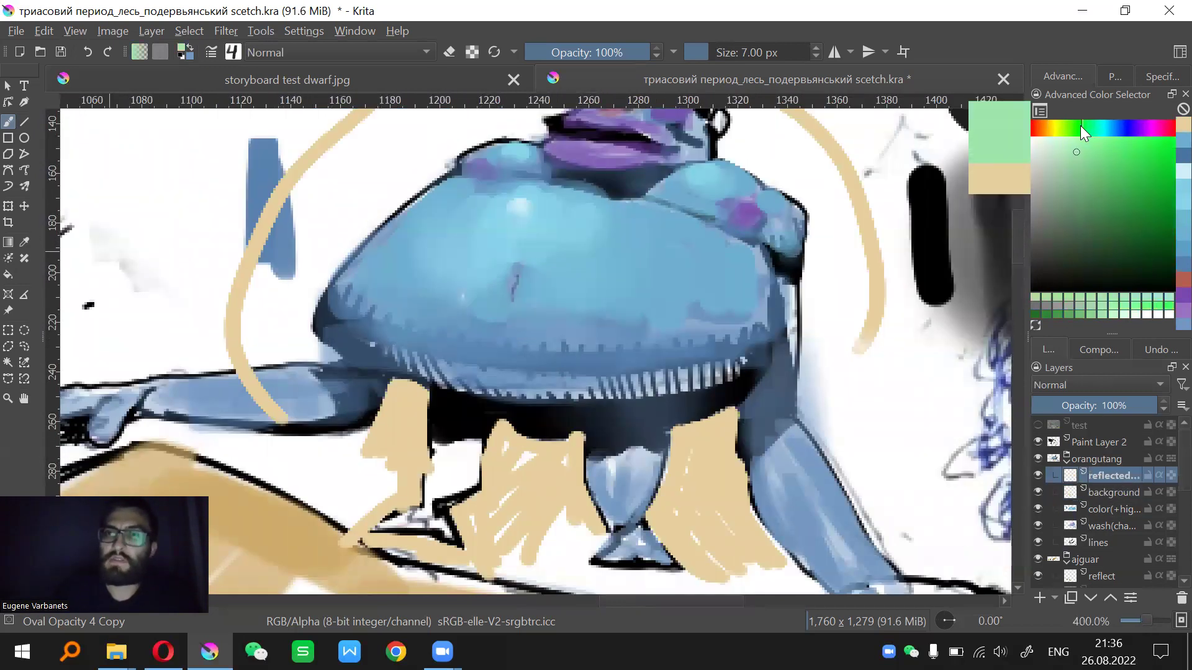
pyautogui.click(1069, 147)
pyautogui.moveTo(661, 474); pyautogui.dragTo(667, 476)
pyautogui.press('+')
pyautogui.press('4')
pyautogui.press('5')
# Paint a pale green reflected-light band along the belly's lower edge with the INK 5 Copy brush at 5 px
pyautogui.press('/')
pyautogui.press('[')
pyautogui.press('[')
pyautogui.press('[')
pyautogui.moveTo(373, 355); pyautogui.dragTo(426, 377)
pyautogui.hotkey('ctrl', 'z')
pyautogui.press('[')
pyautogui.press('[')
pyautogui.press('[')
pyautogui.press('[')
pyautogui.press('[')
pyautogui.press('[')
pyautogui.moveTo(360, 351)
pyautogui.mouseDown()
pyautogui.moveTo(440, 390)
pyautogui.moveTo(612, 412)
pyautogui.moveTo(813, 391)
pyautogui.moveTo(877, 357)
pyautogui.mouseUp()
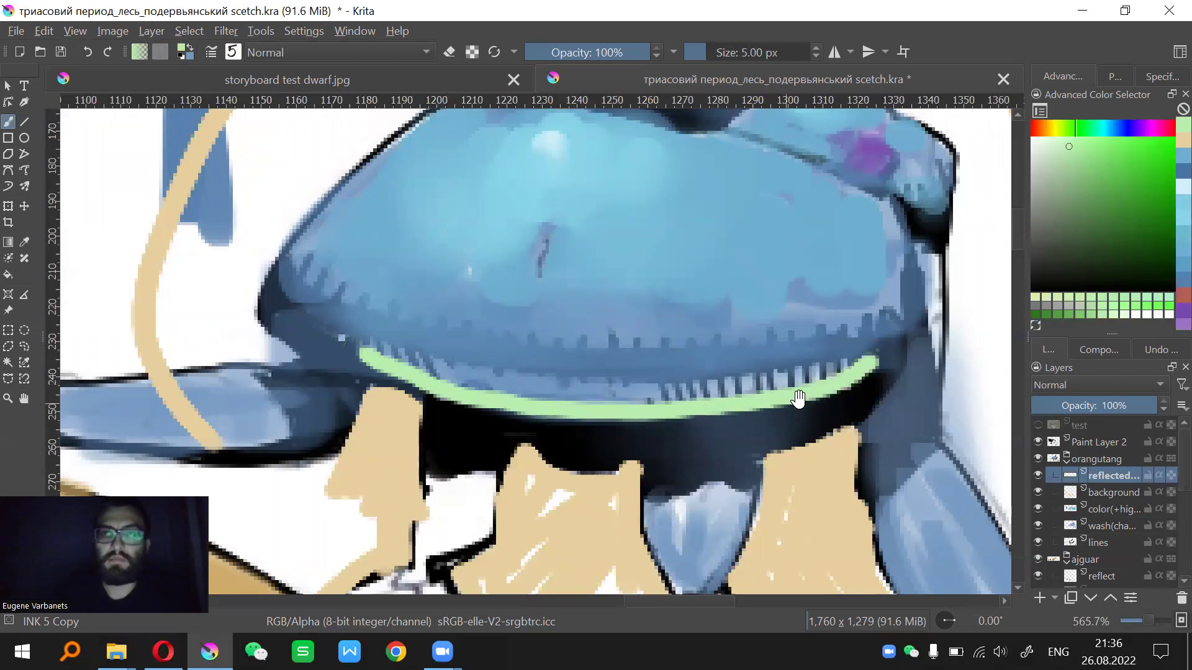
# Rotate the canvas to -30° and thicken the pale green band under the belly, resetting the rotation to 0°
pyautogui.press('4')
pyautogui.press('4')
pyautogui.moveTo(527, 372)
pyautogui.mouseDown()
pyautogui.moveTo(843, 173)
pyautogui.moveTo(545, 384)
pyautogui.moveTo(720, 279)
pyautogui.mouseUp()
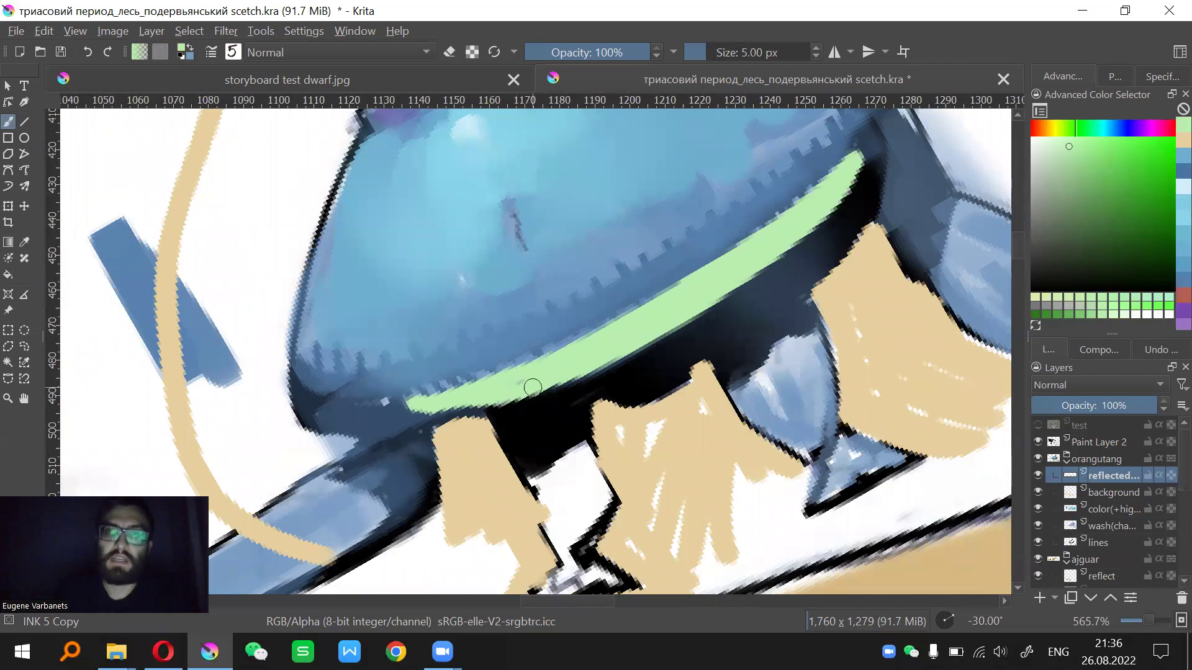
pyautogui.press('5')
pyautogui.press('-')
pyautogui.press('-')
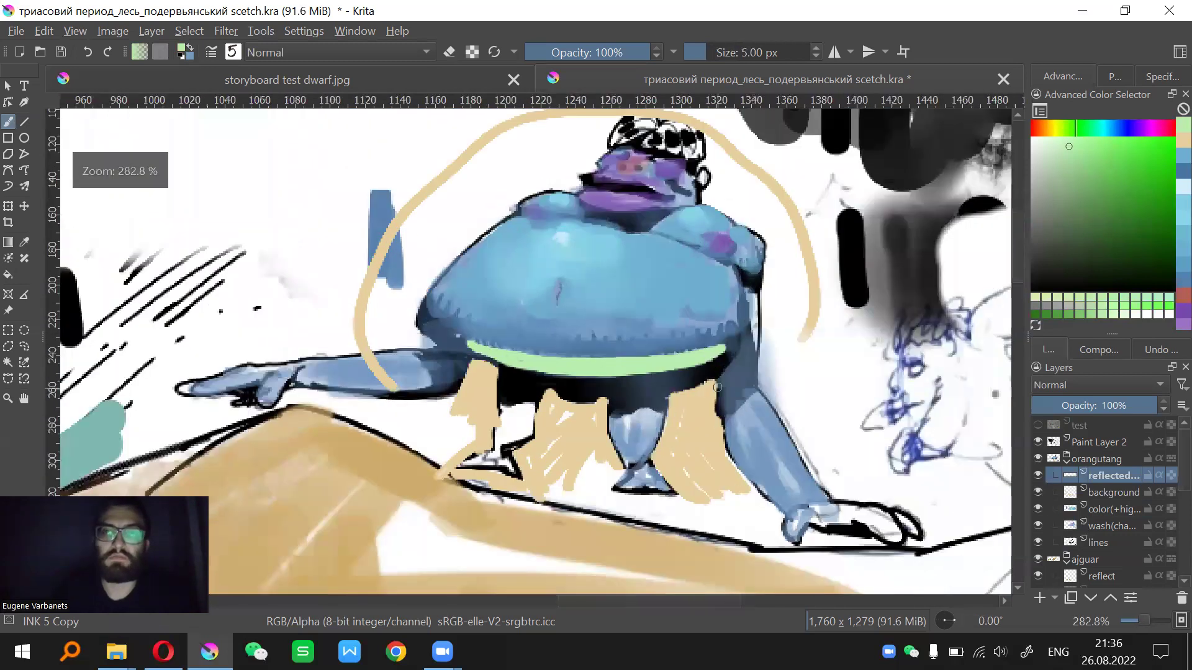
# Rotate the canvas to 15°, add a pale green dab beside the band's end near the outstretched arm, and reduce the brush to 4 px
pyautogui.press('+')
pyautogui.moveTo(659, 389); pyautogui.dragTo(840, 402)
pyautogui.press('+')
pyautogui.press('6')
pyautogui.press('-')
pyautogui.press('[')
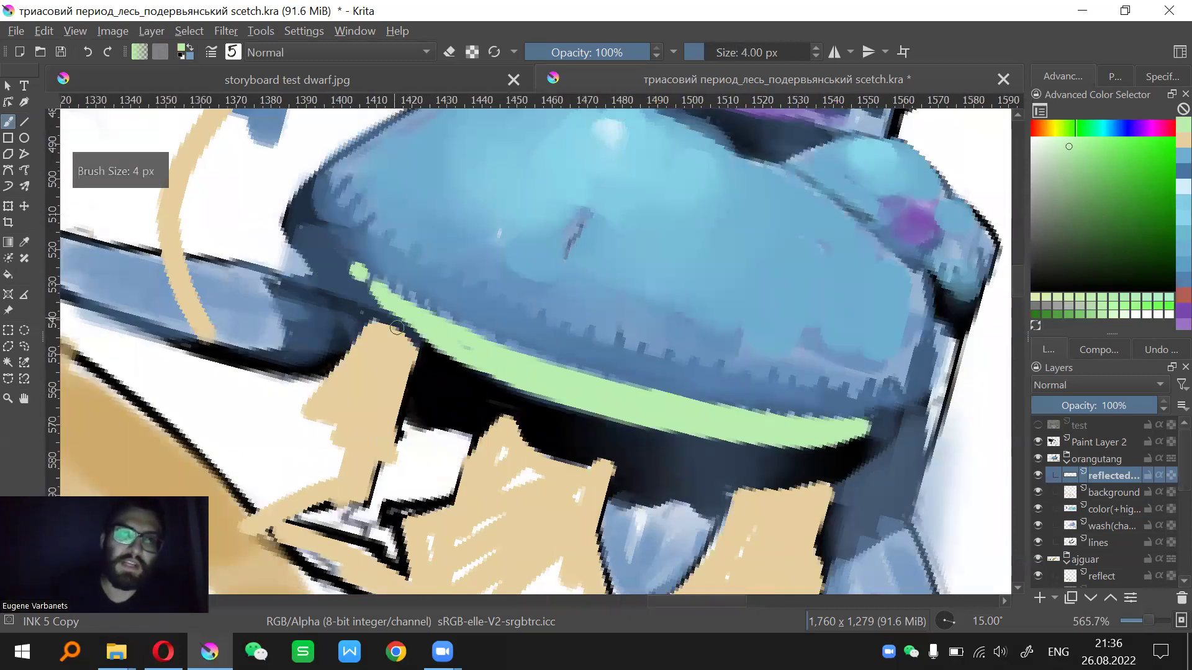
pyautogui.press('5')
pyautogui.press('-')
pyautogui.press('-')
pyautogui.press('+')
pyautogui.press('+')
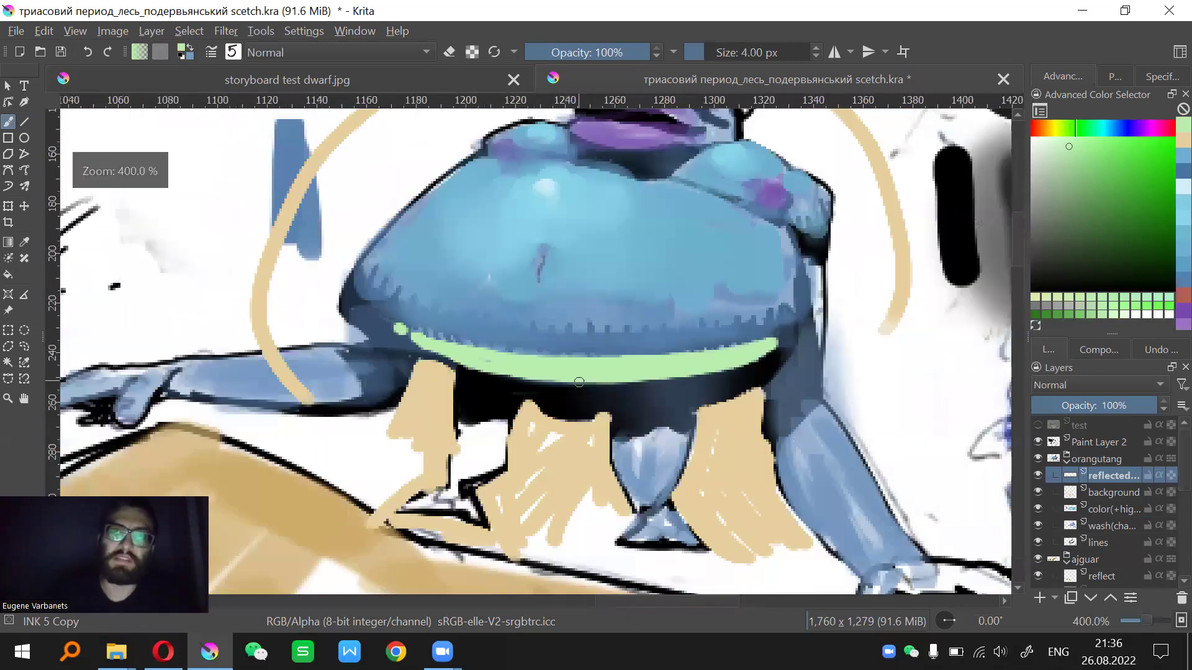
# Reduce the brush to 1 px and extend the green band with thin strokes towards the outstretched arm
pyautogui.press('+')
pyautogui.press('[')
pyautogui.press('[')
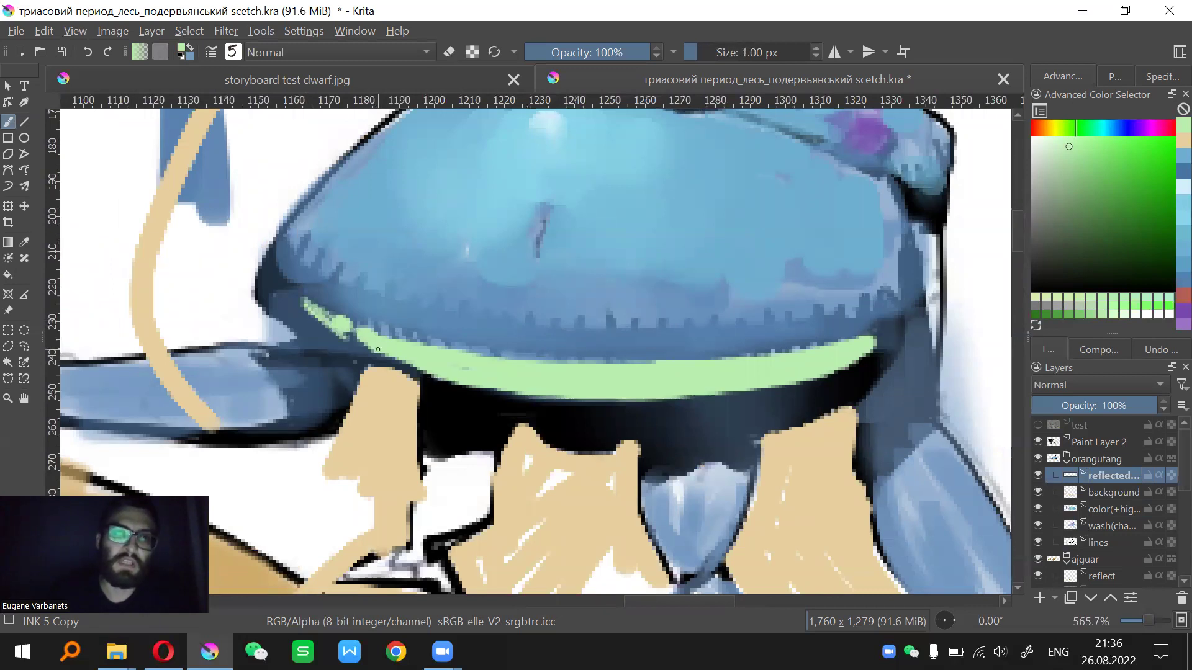
pyautogui.moveTo(421, 366); pyautogui.dragTo(469, 389)
pyautogui.moveTo(366, 343)
pyautogui.mouseDown()
pyautogui.moveTo(403, 357)
pyautogui.moveTo(265, 287)
pyautogui.mouseUp()
pyautogui.moveTo(814, 327); pyautogui.dragTo(522, 272)
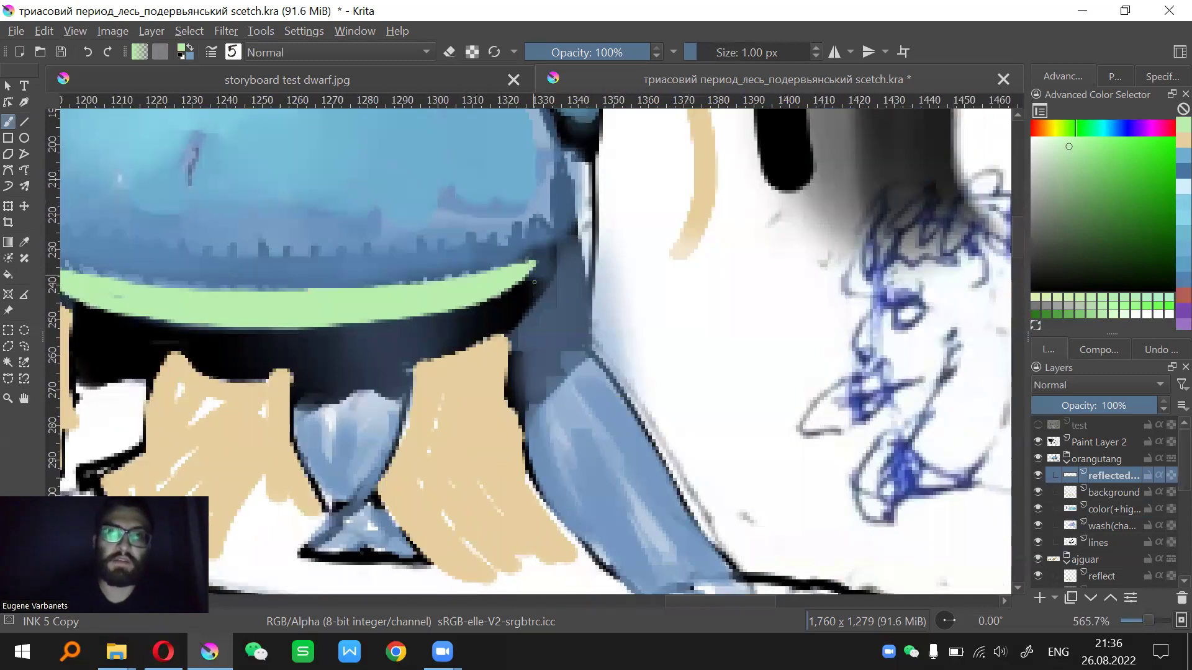
# Examine the whole sheet, comparing the orangutan with the dinosaur, the green monster and the unfinished tail
pyautogui.scroll(-3, 534, 282)
pyautogui.scroll(-1, 482, 298)
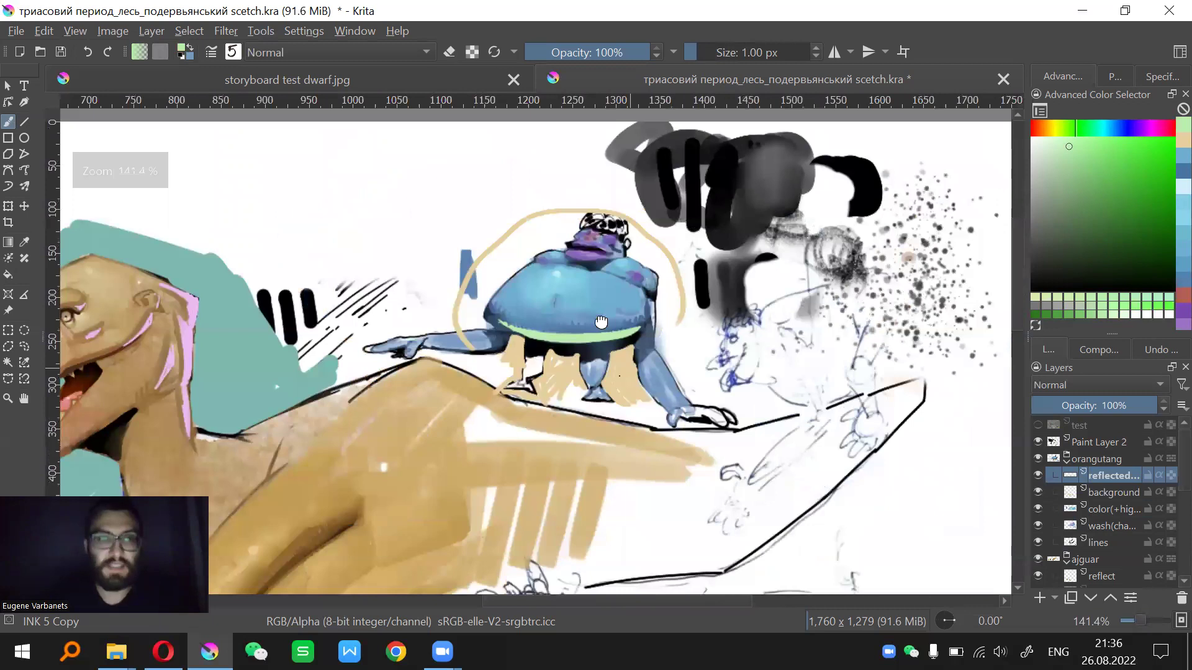
pyautogui.moveTo(478, 355); pyautogui.dragTo(716, 227)
pyautogui.scroll(-1, 636, 366)
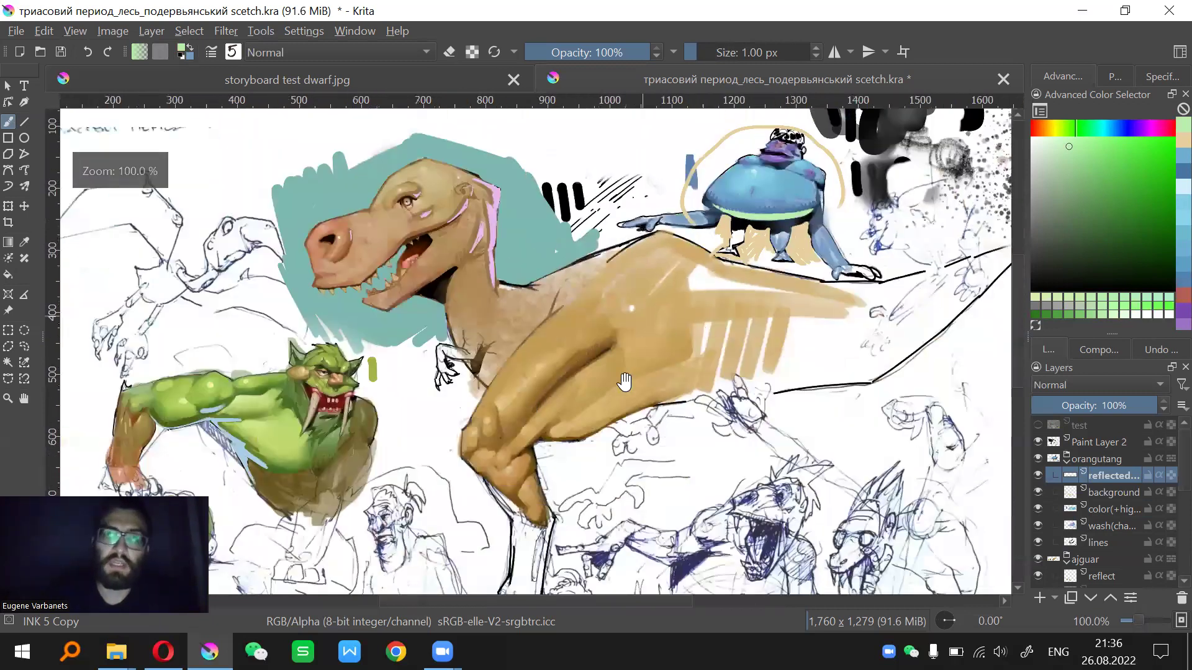
pyautogui.moveTo(577, 267); pyautogui.dragTo(425, 353)
pyautogui.moveTo(586, 306); pyautogui.dragTo(528, 285)
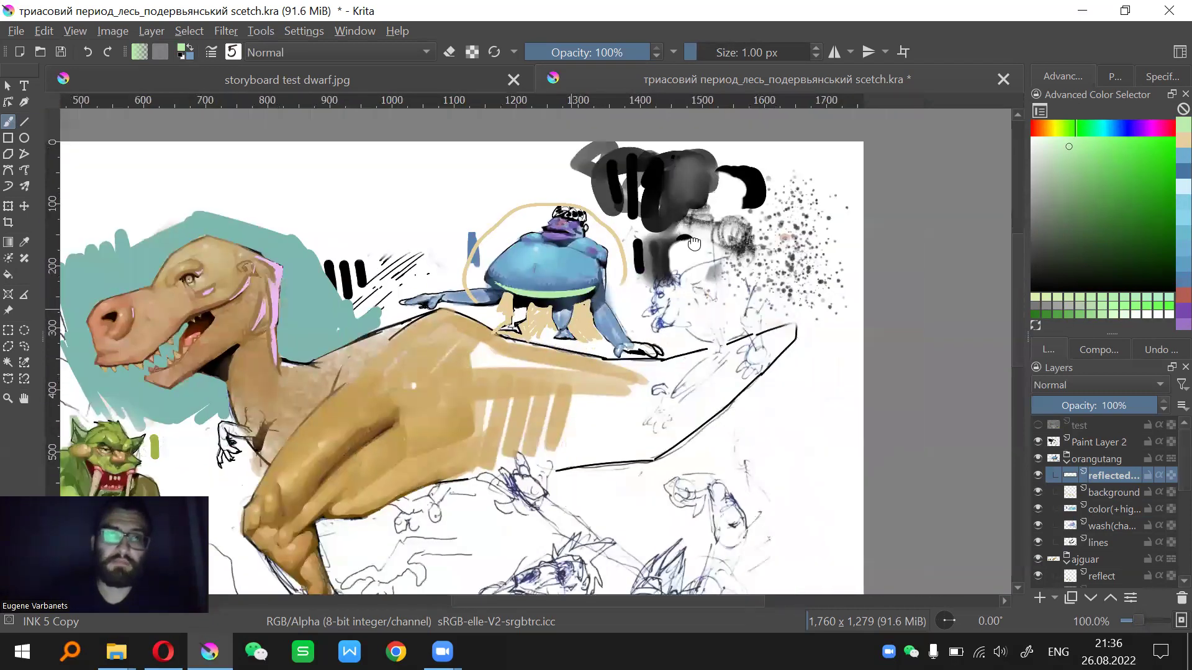
pyautogui.scroll(1, 488, 354)
pyautogui.moveTo(488, 354); pyautogui.dragTo(695, 244)
pyautogui.moveTo(609, 331); pyautogui.dragTo(323, 304)
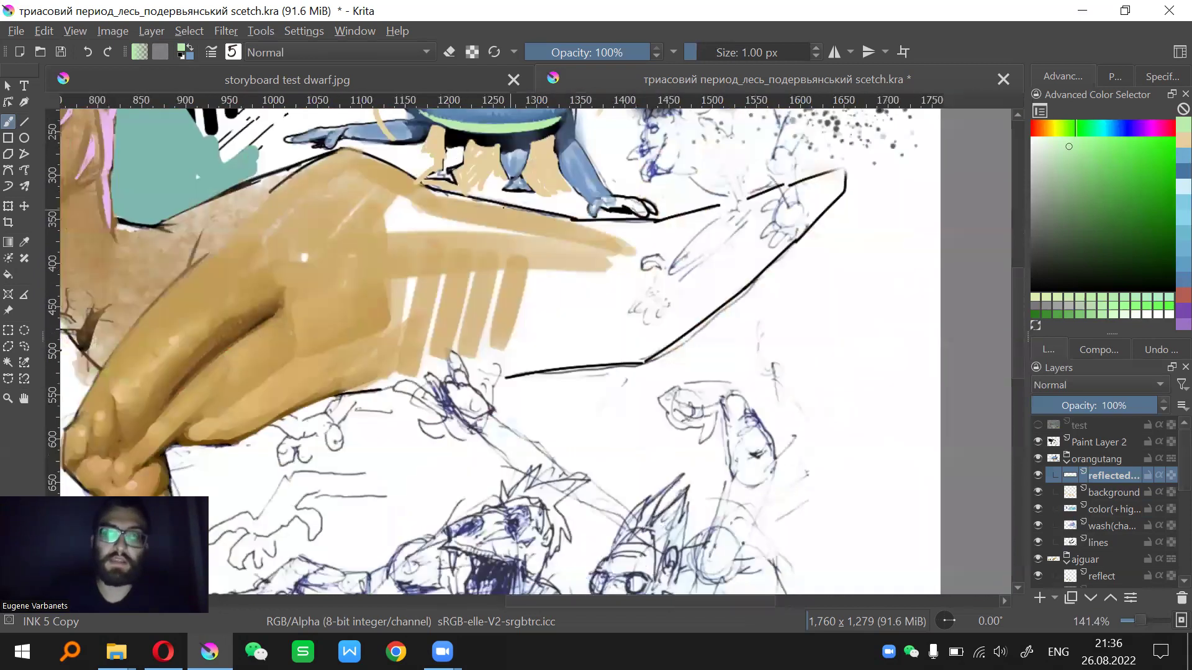
# Choose a dark red and outline the dinosaur's unfinished tail with the INK 5 Copy brush at 12 px
pyautogui.click(1109, 165)
pyautogui.click(1039, 139)
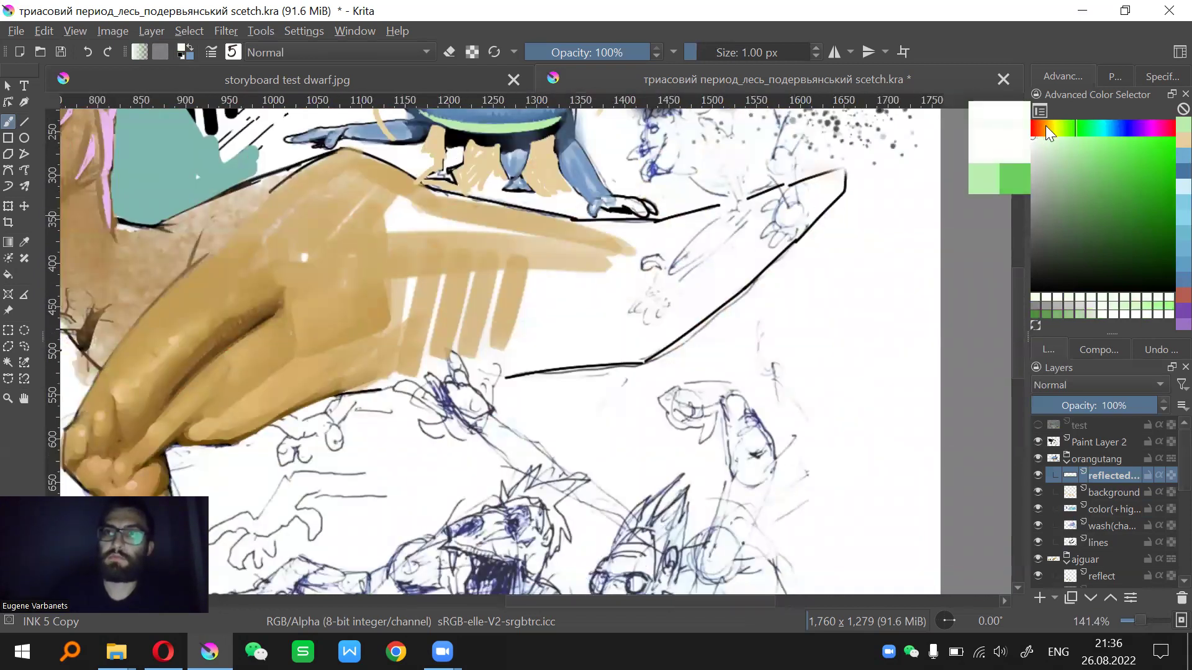
pyautogui.moveTo(1046, 128); pyautogui.dragTo(1033, 127)
pyautogui.click(1139, 225)
pyautogui.press(']')
pyautogui.press(']')
pyautogui.press(']')
pyautogui.press(']')
pyautogui.press(']')
pyautogui.press(']')
pyautogui.press(']')
pyautogui.press(']')
pyautogui.press(']')
pyautogui.press(']')
pyautogui.press(']')
pyautogui.moveTo(407, 198)
pyautogui.mouseDown()
pyautogui.moveTo(627, 338)
pyautogui.moveTo(846, 181)
pyautogui.moveTo(437, 212)
pyautogui.mouseUp()
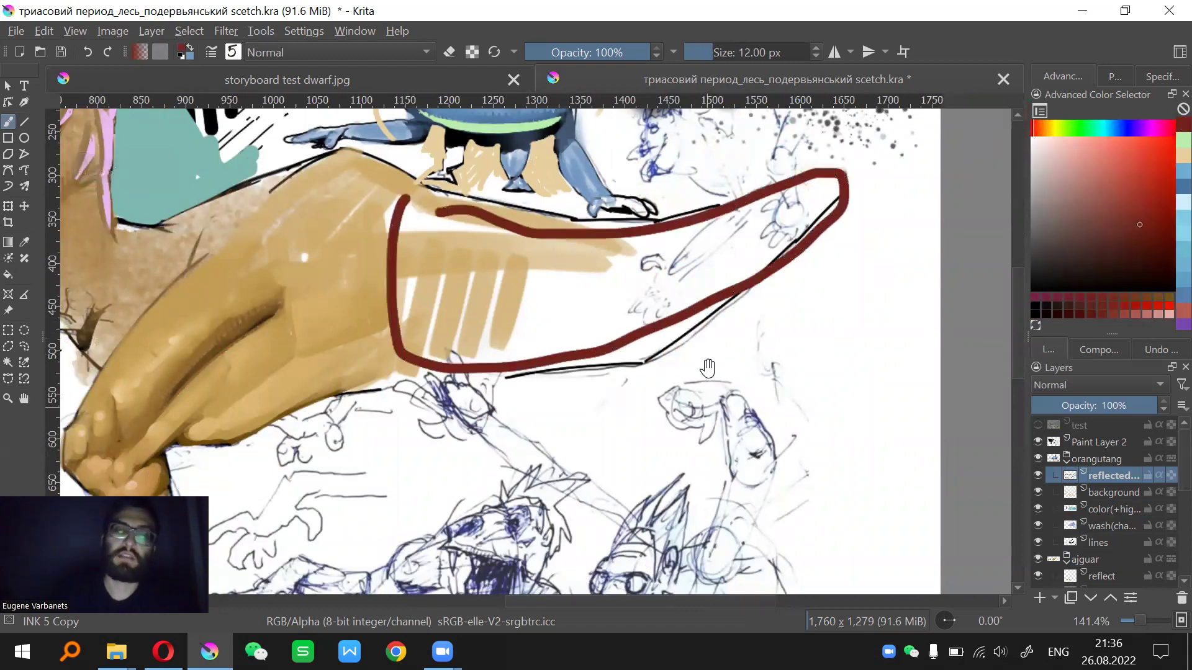
# Paint progressively lighter red to pink strokes along the inside of the tail, enlarging the brush to 41 px
pyautogui.click(1113, 204)
pyautogui.moveTo(504, 285); pyautogui.dragTo(771, 282)
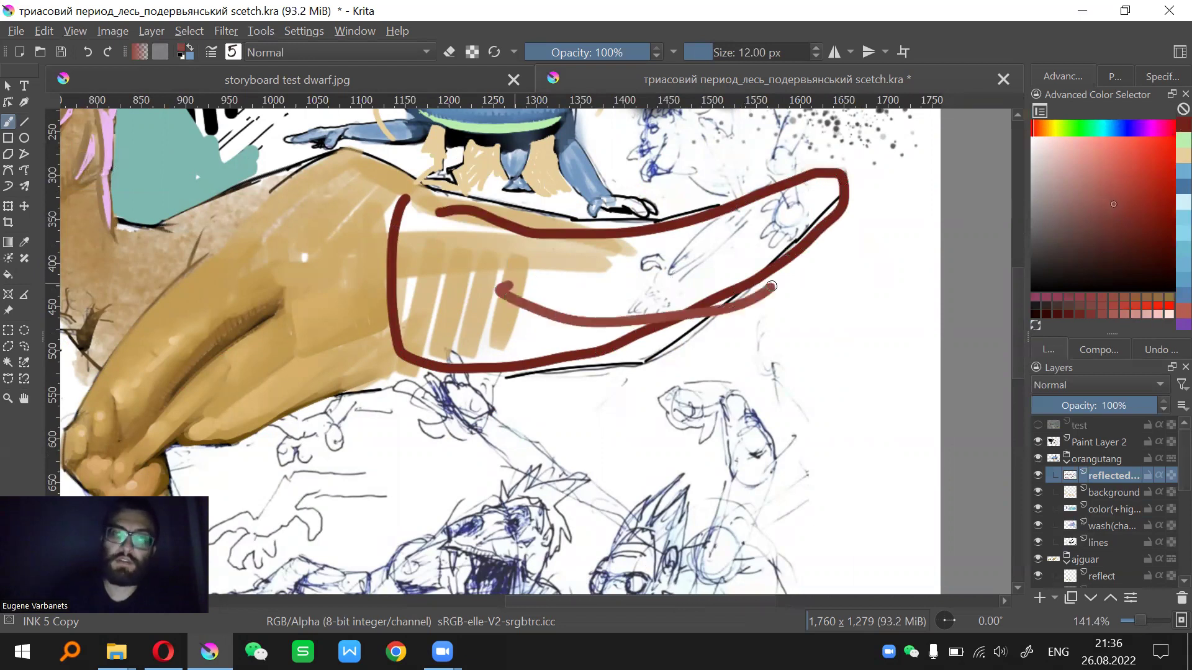
pyautogui.click(1081, 165)
pyautogui.press(']')
pyautogui.press(']')
pyautogui.press(']')
pyautogui.press(']')
pyautogui.press(']')
pyautogui.moveTo(485, 256)
pyautogui.mouseDown()
pyautogui.moveTo(596, 267)
pyautogui.moveTo(763, 231)
pyautogui.mouseUp()
pyautogui.click(1064, 151)
pyautogui.press(']')
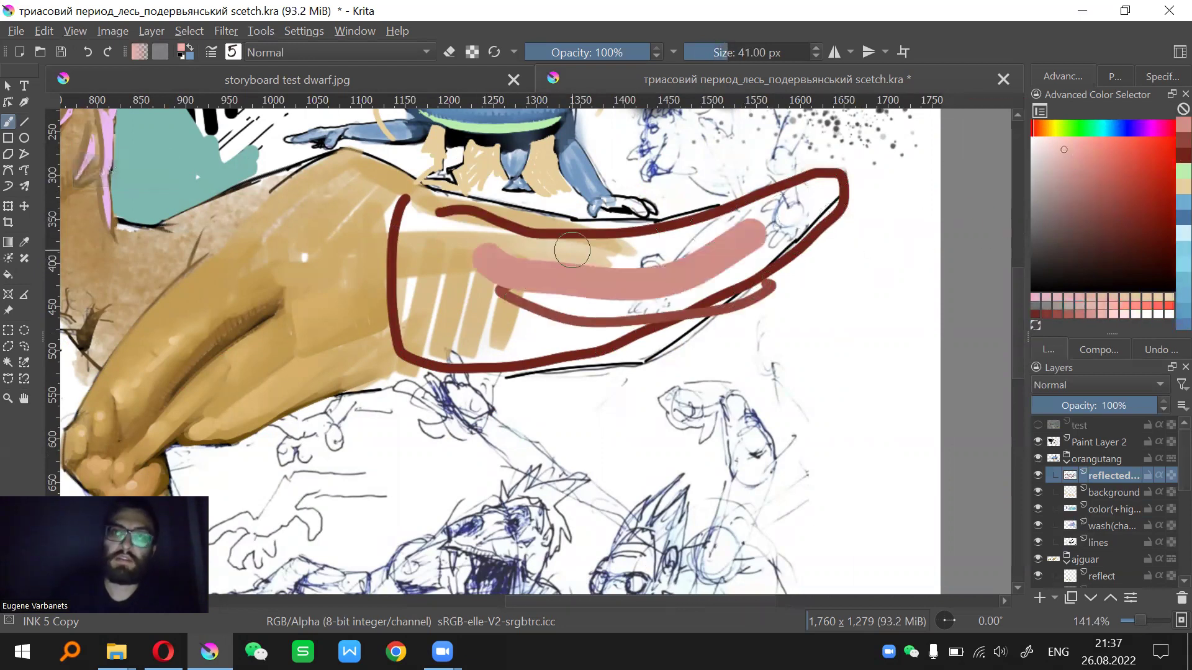
pyautogui.moveTo(547, 266); pyautogui.dragTo(600, 269)
# Draw two large light pink arcs around the group of sketched creatures below the tail with the 41 px brush
pyautogui.hotkey('ctrl', '-')
pyautogui.press('-')
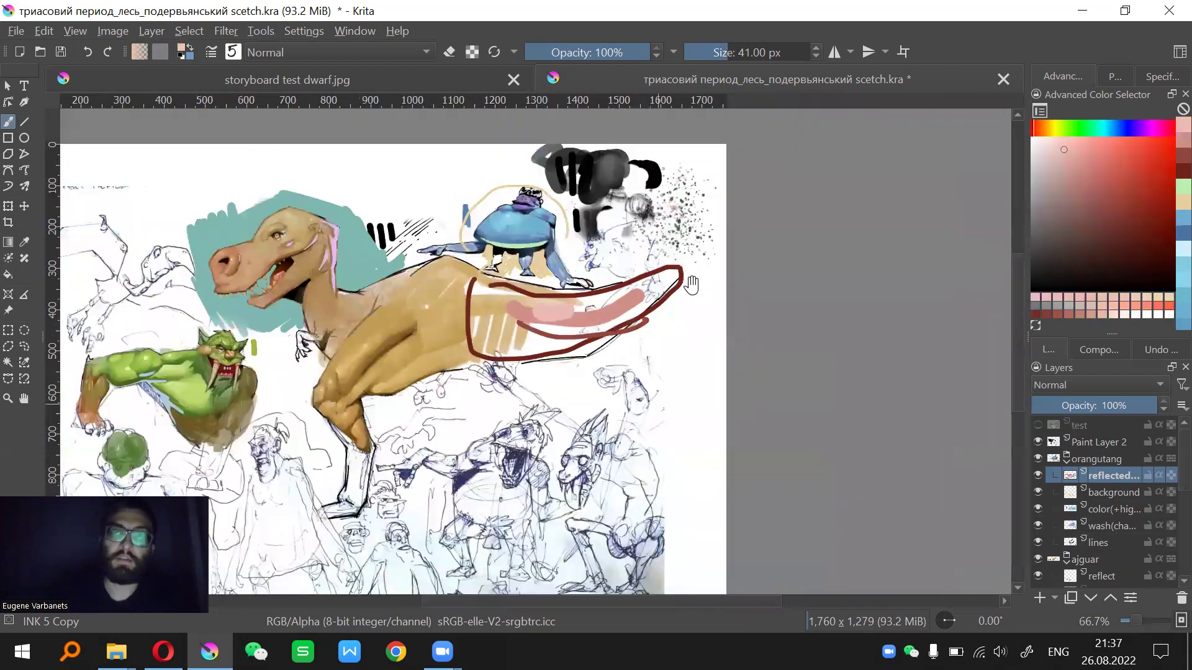
pyautogui.moveTo(658, 404); pyautogui.dragTo(734, 319)
pyautogui.moveTo(526, 447); pyautogui.dragTo(680, 291)
pyautogui.click(771, 424)
pyautogui.moveTo(777, 405); pyautogui.dragTo(615, 266)
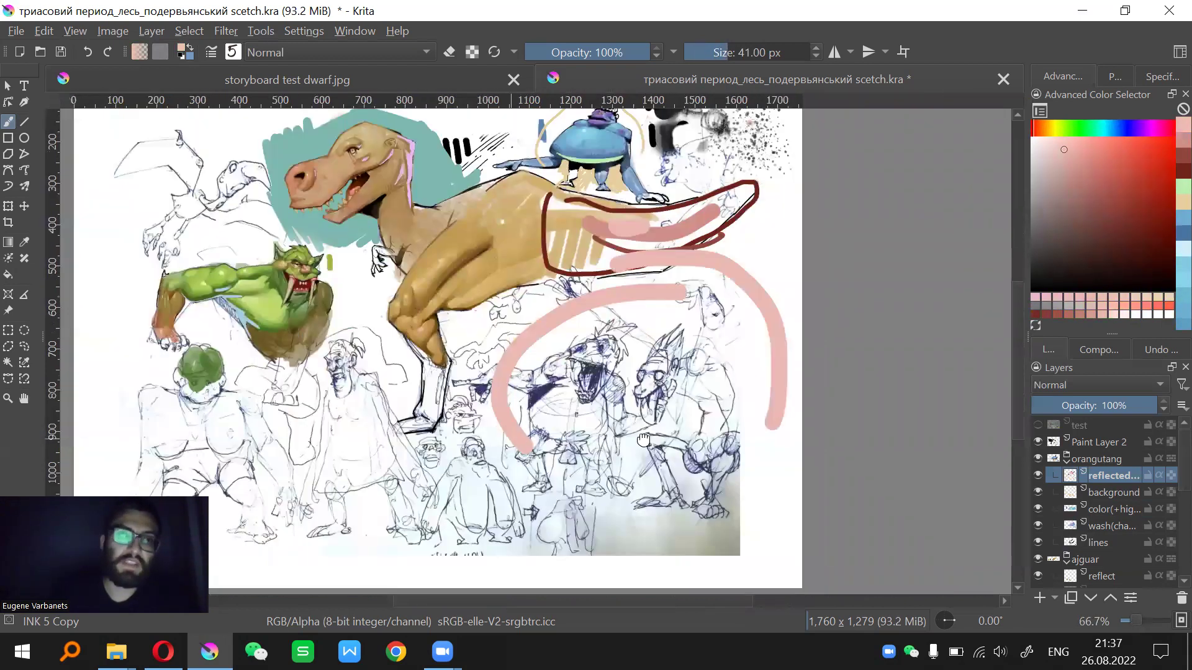
pyautogui.moveTo(327, 355); pyautogui.dragTo(517, 350)
pyautogui.moveTo(533, 256); pyautogui.dragTo(515, 367)
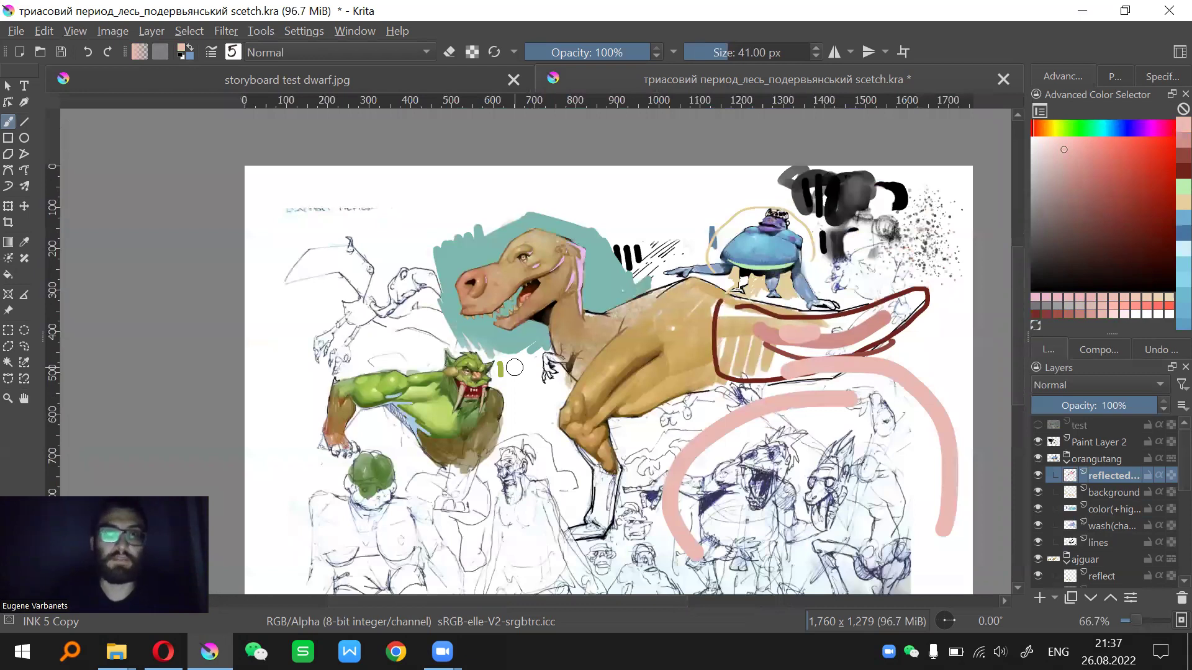